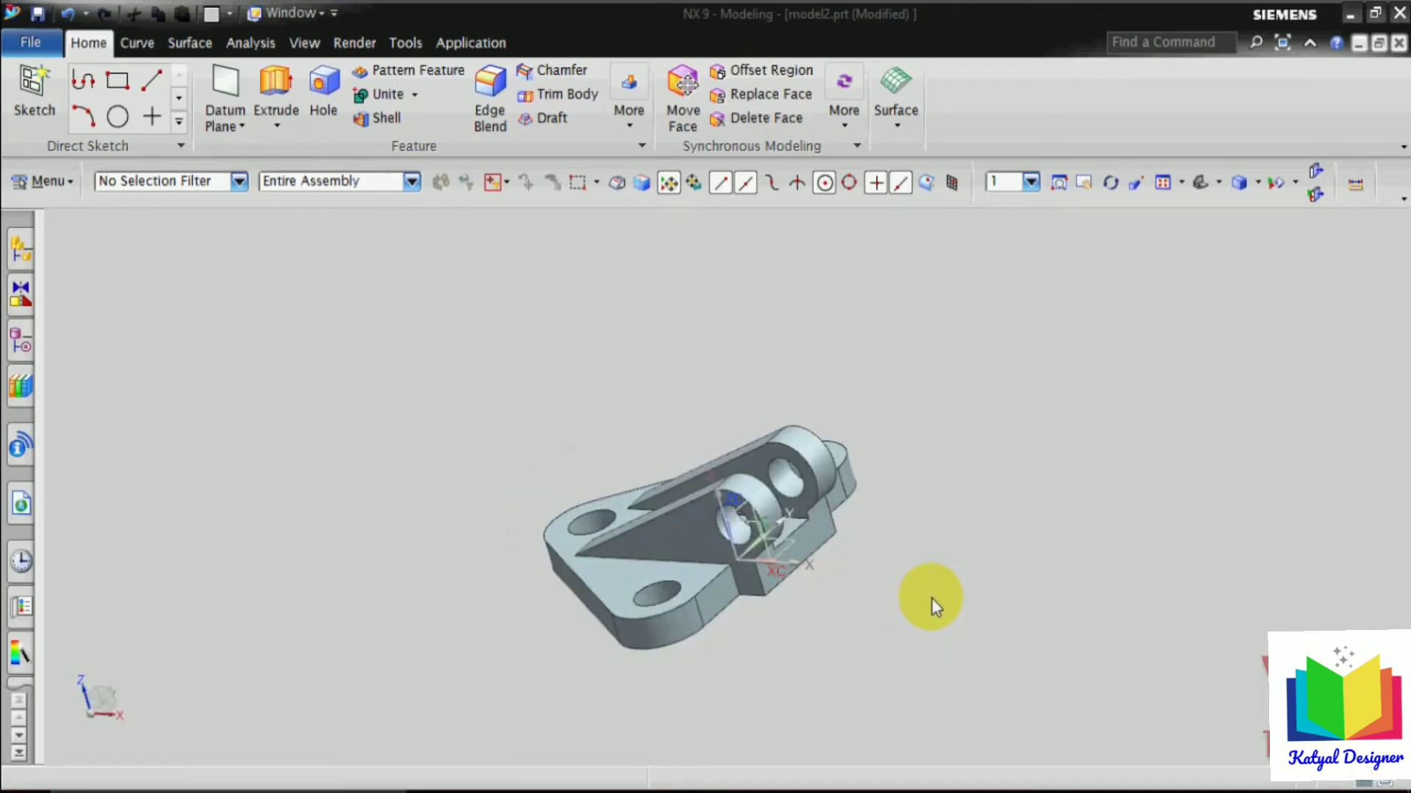
# Examine the finished bracket in model2.prt from several angles and review its feature history.
pyautogui.moveTo(932, 598); pyautogui.dragTo(938, 655, button='middle')
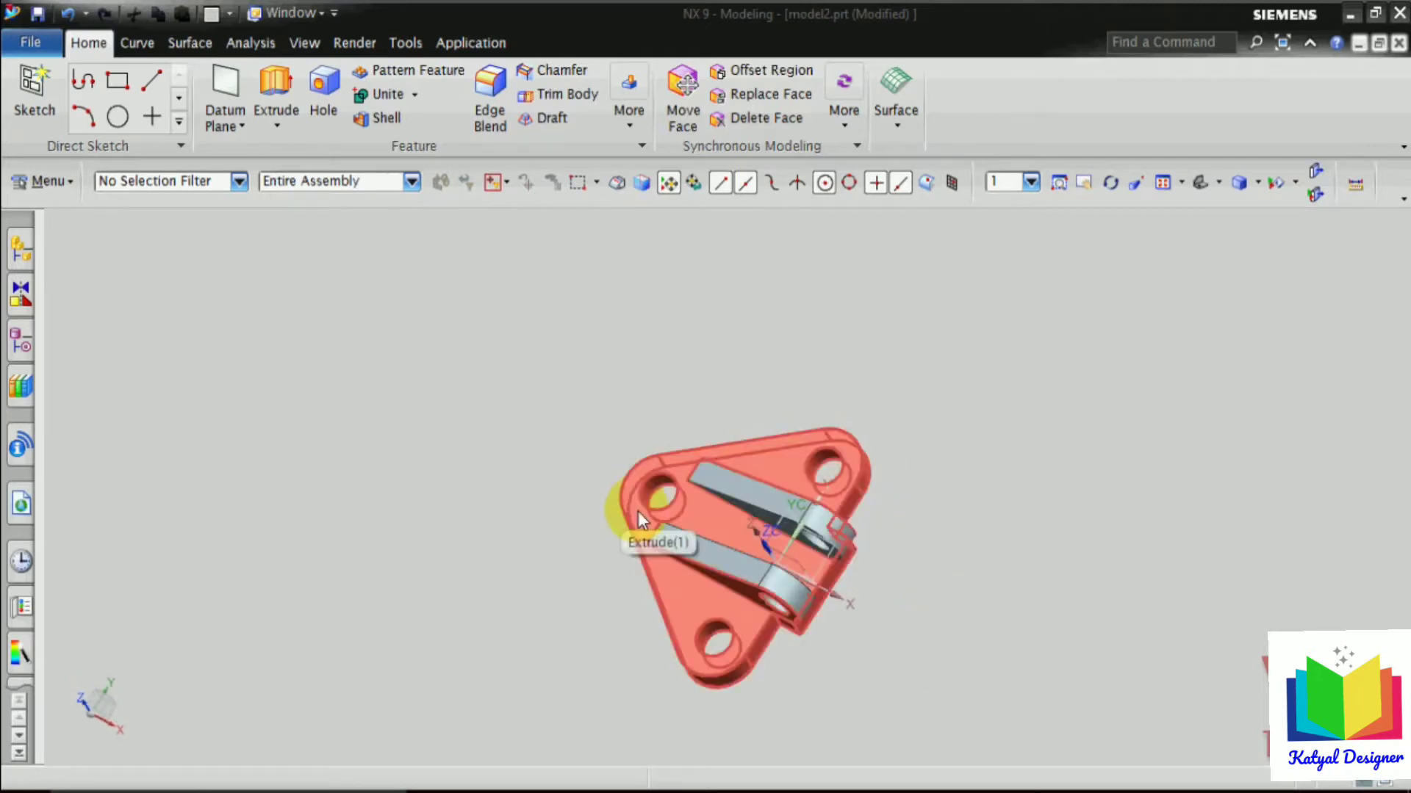
pyautogui.moveTo(656, 609); pyautogui.dragTo(725, 670, button='middle')
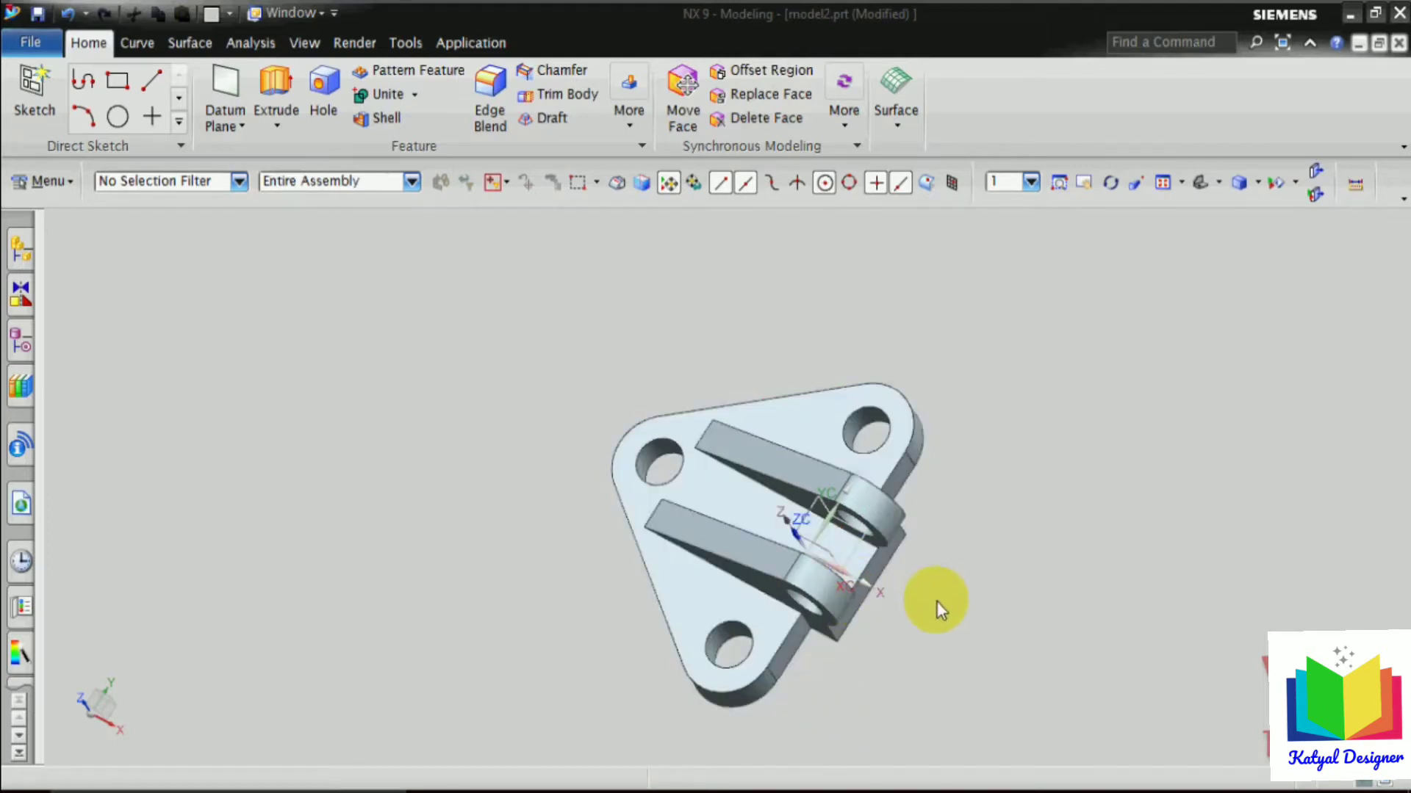
pyautogui.moveTo(953, 610); pyautogui.dragTo(935, 574, button='middle')
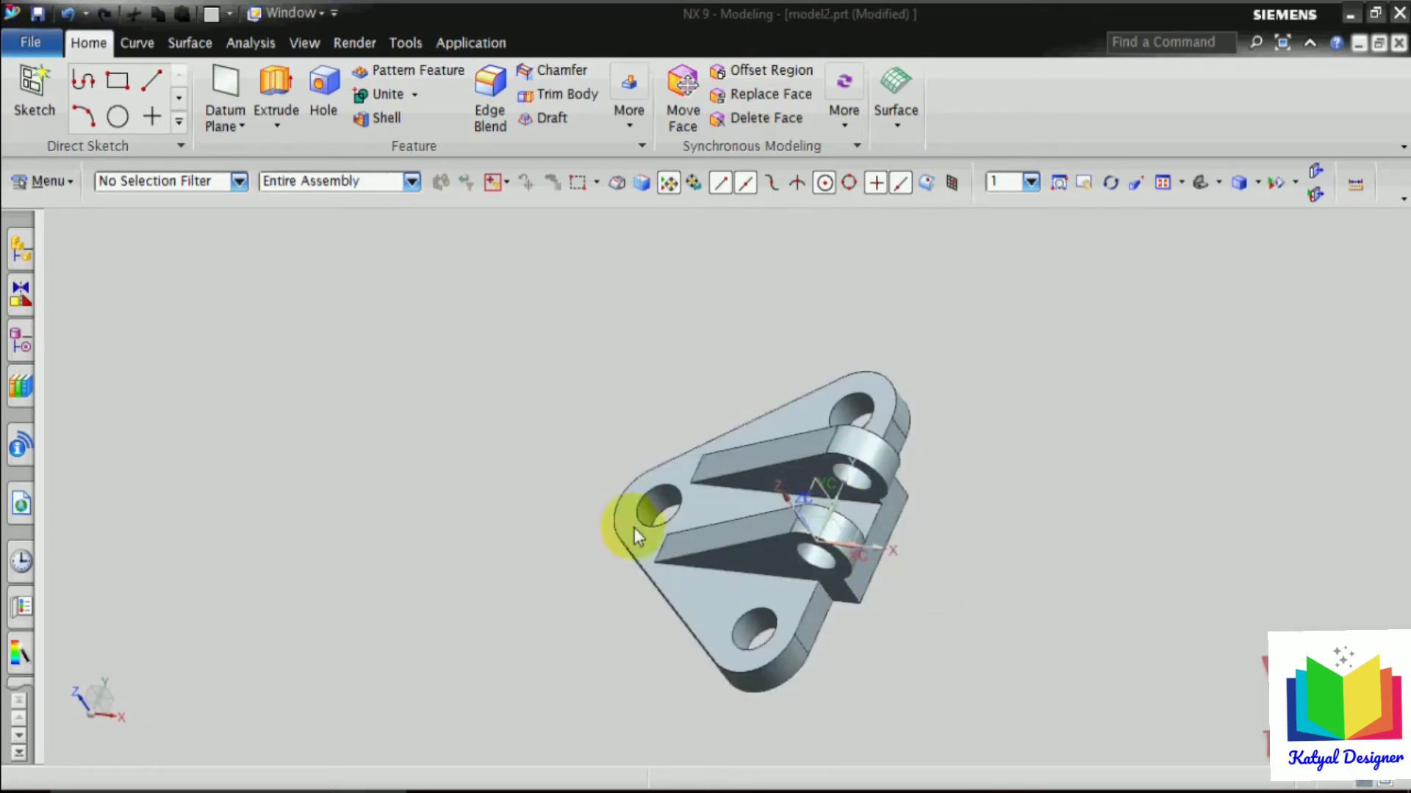
pyautogui.click(13, 356)
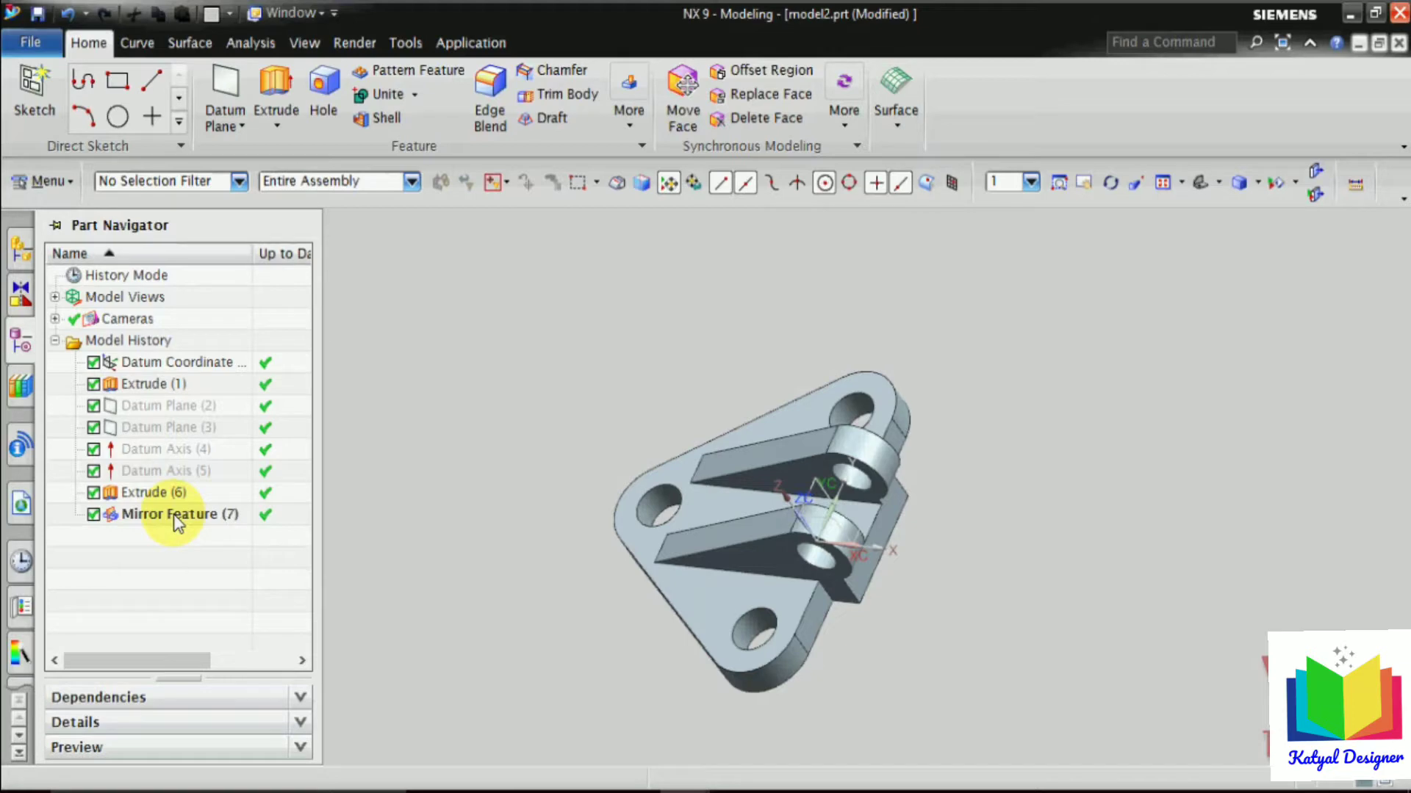
pyautogui.click(363, 494)
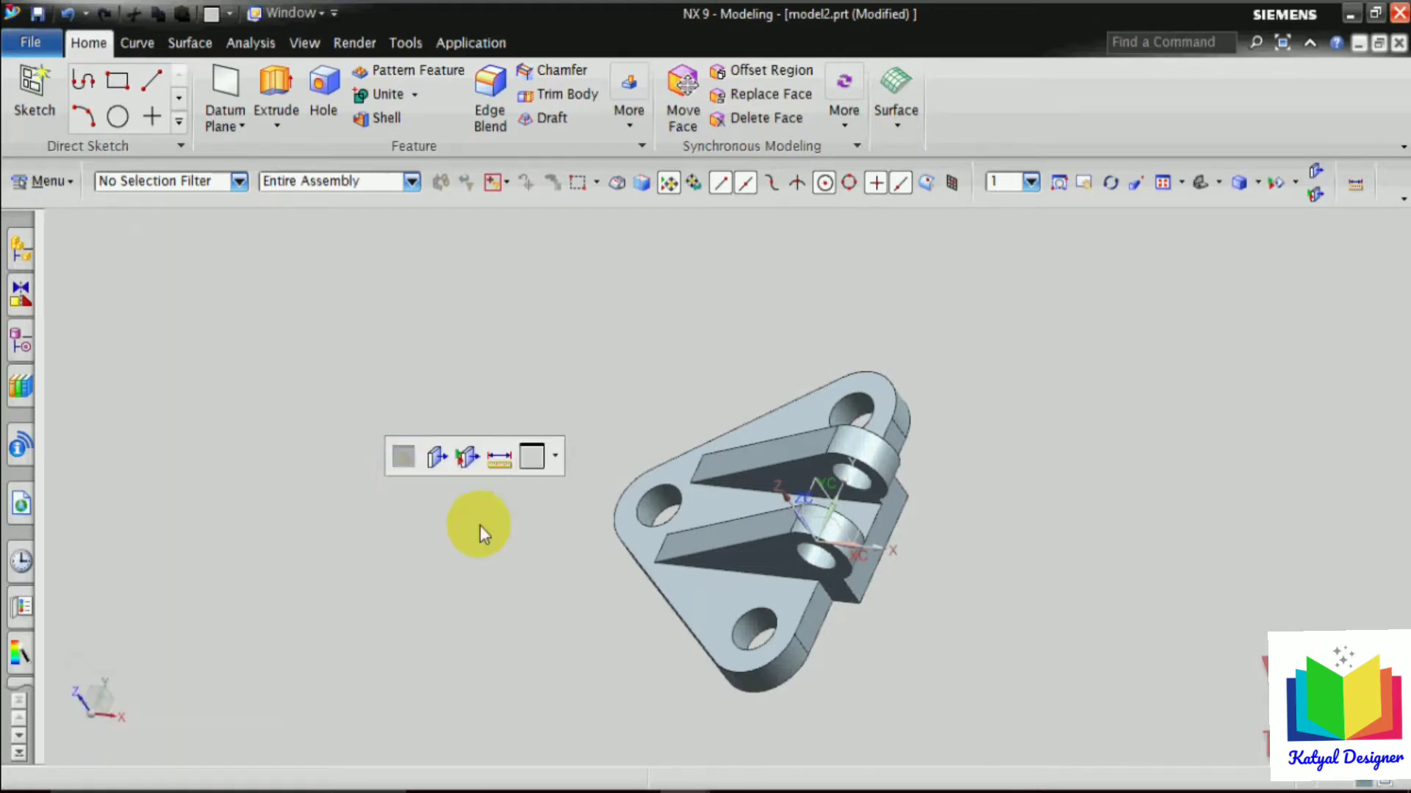
# Review the dimensioned views in drawing 2.prt and compare them with the finished bracket in model2.prt.
pyautogui.click(685, 792)
pyautogui.click(460, 727)
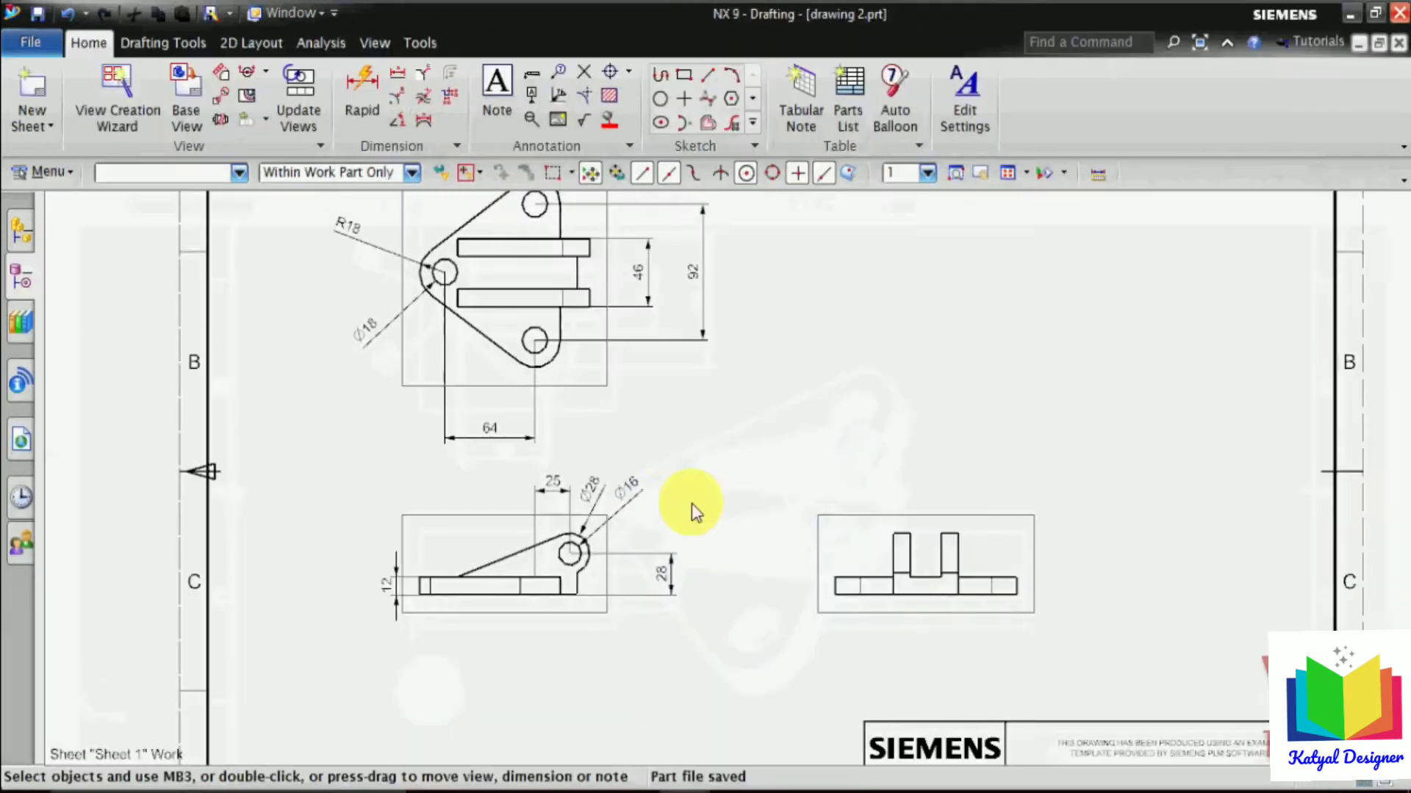
pyautogui.scroll(2, 601, 316)
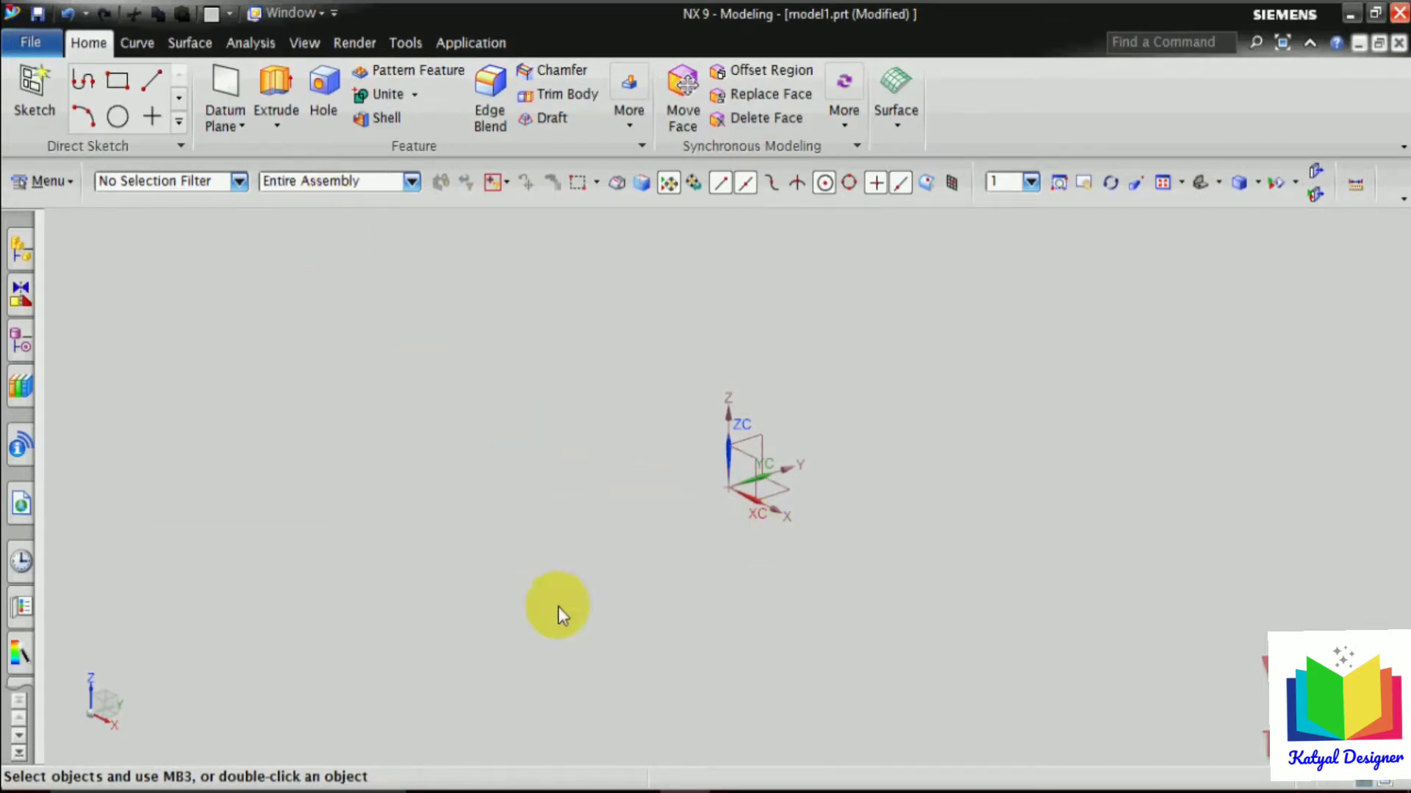
pyautogui.click(684, 792)
pyautogui.click(648, 717)
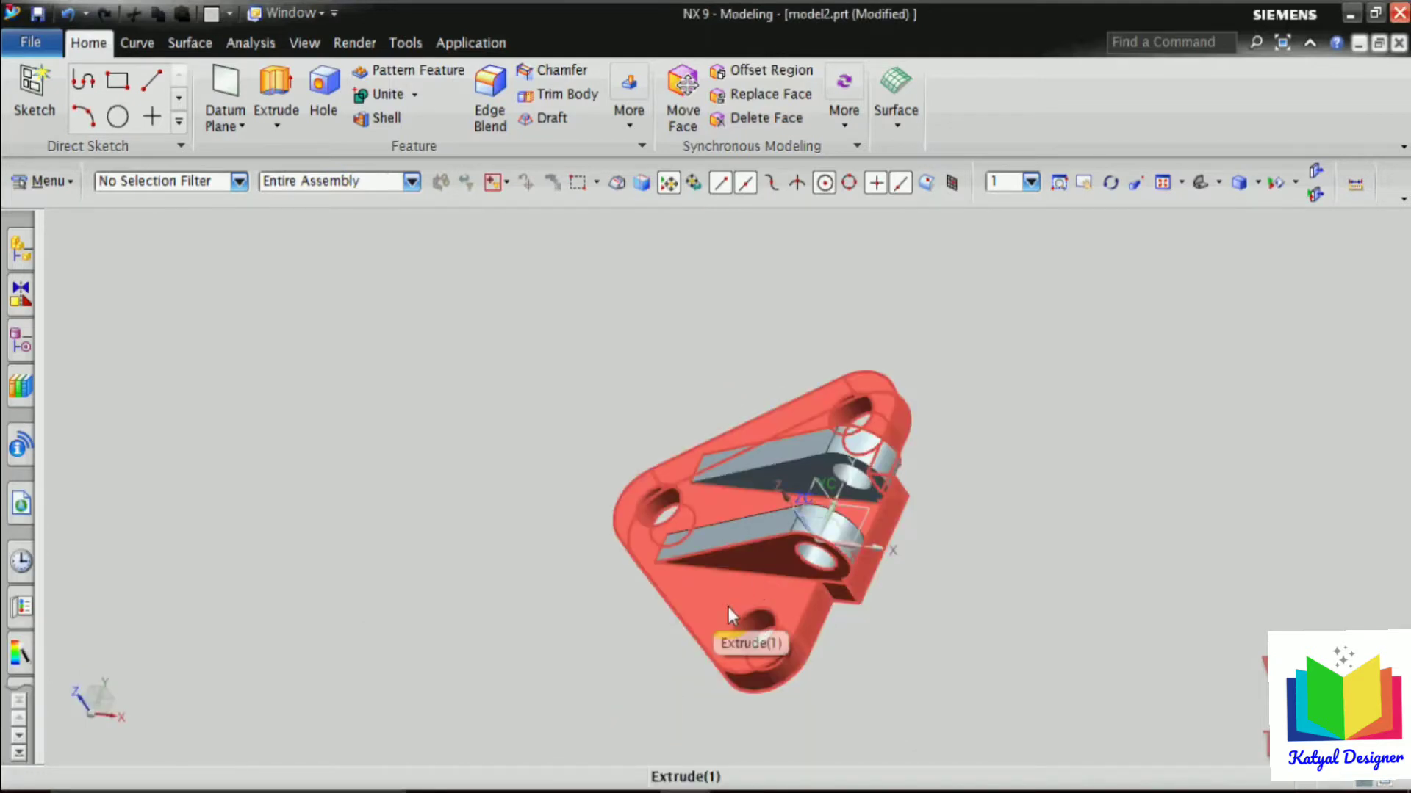
# Switch to model1.prt and start an Extrude with a new section sketch on the XY plane of the datum coordinate system.
pyautogui.click(684, 792)
pyautogui.click(818, 712)
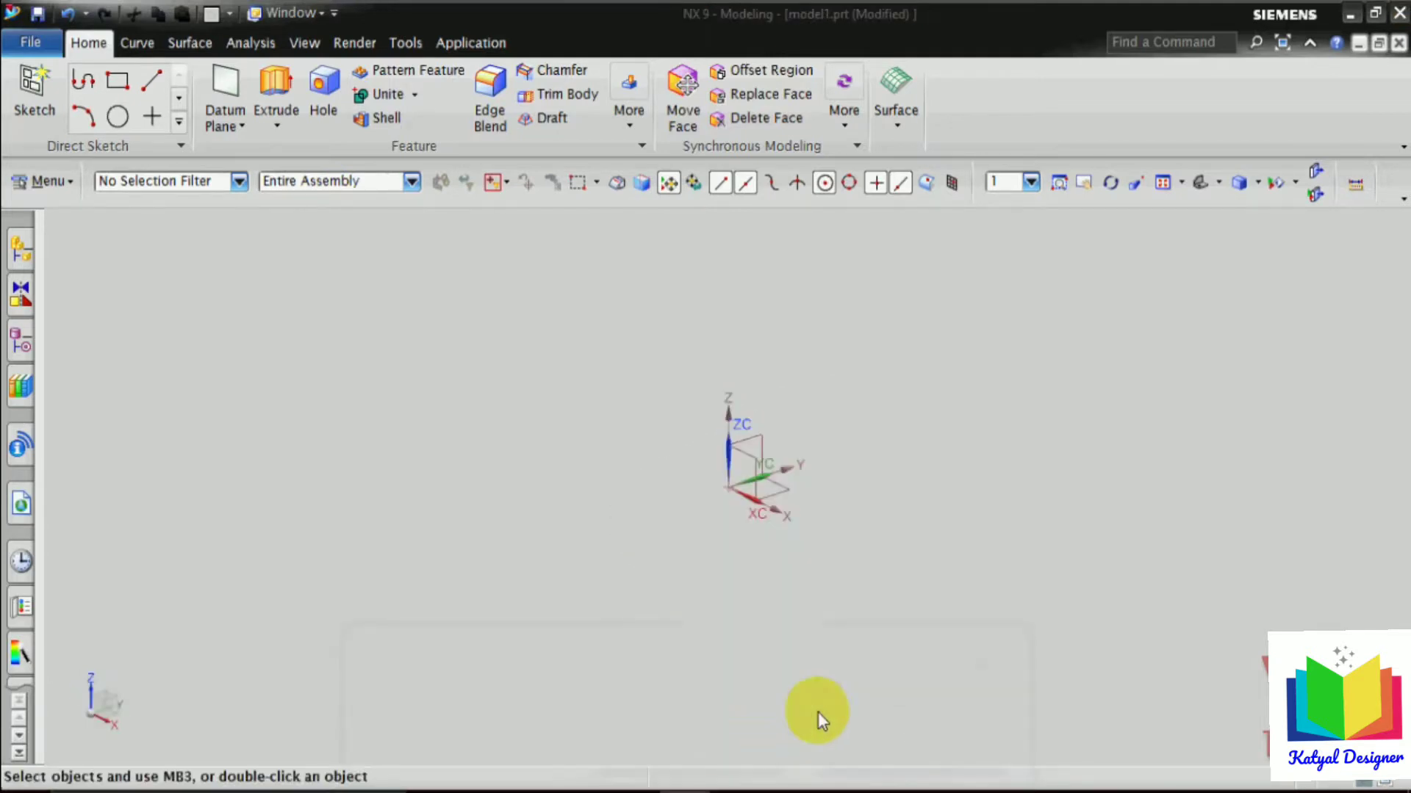
pyautogui.click(279, 124)
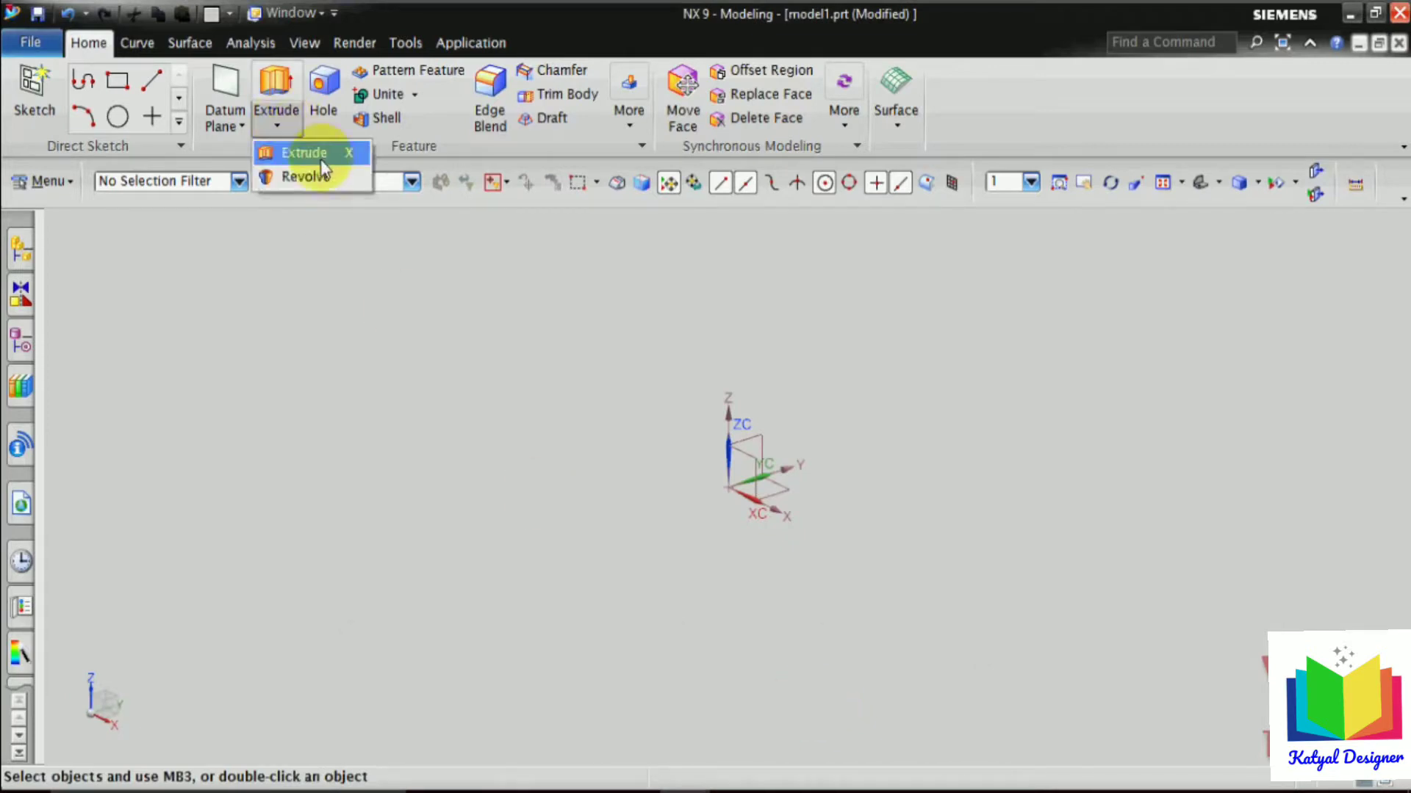
pyautogui.click(305, 148)
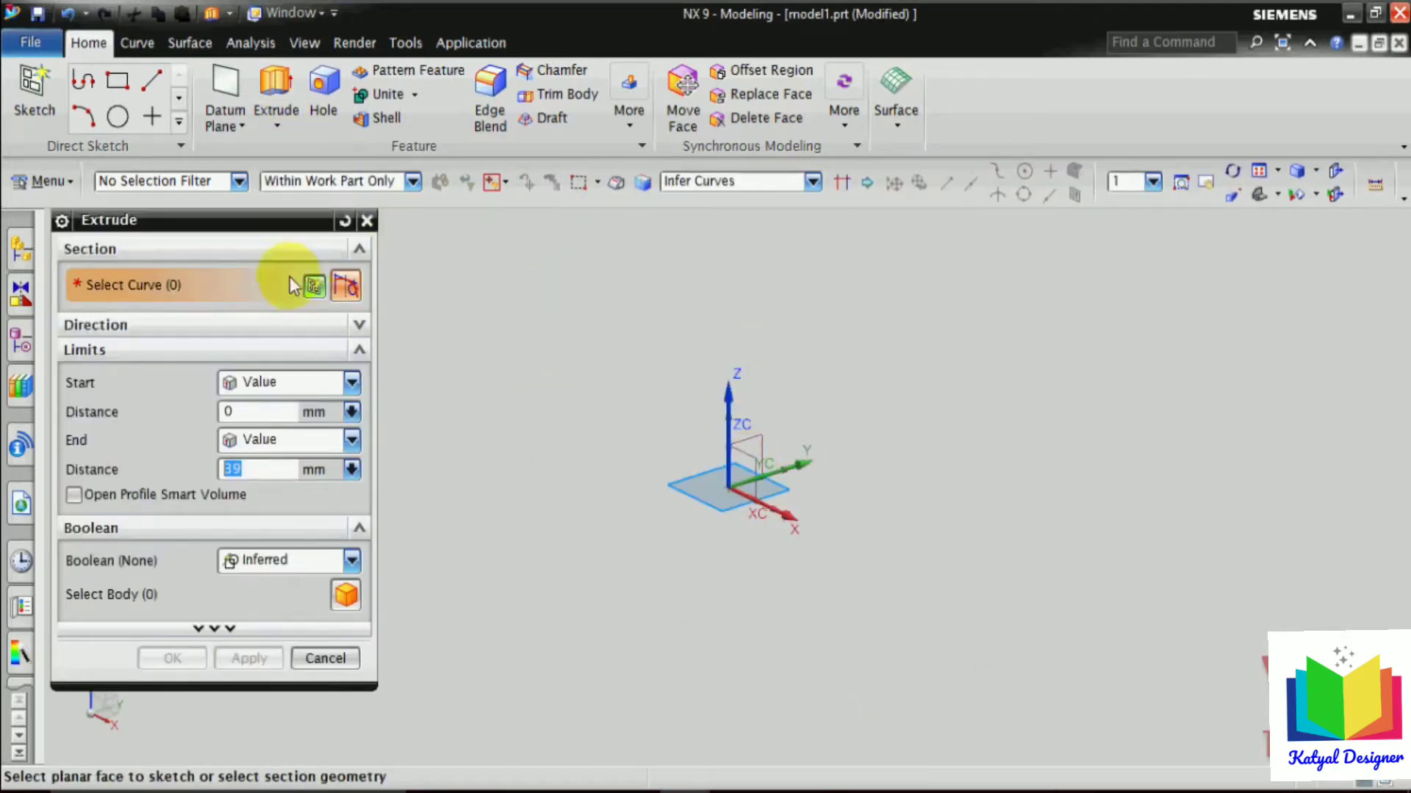
pyautogui.click(313, 287)
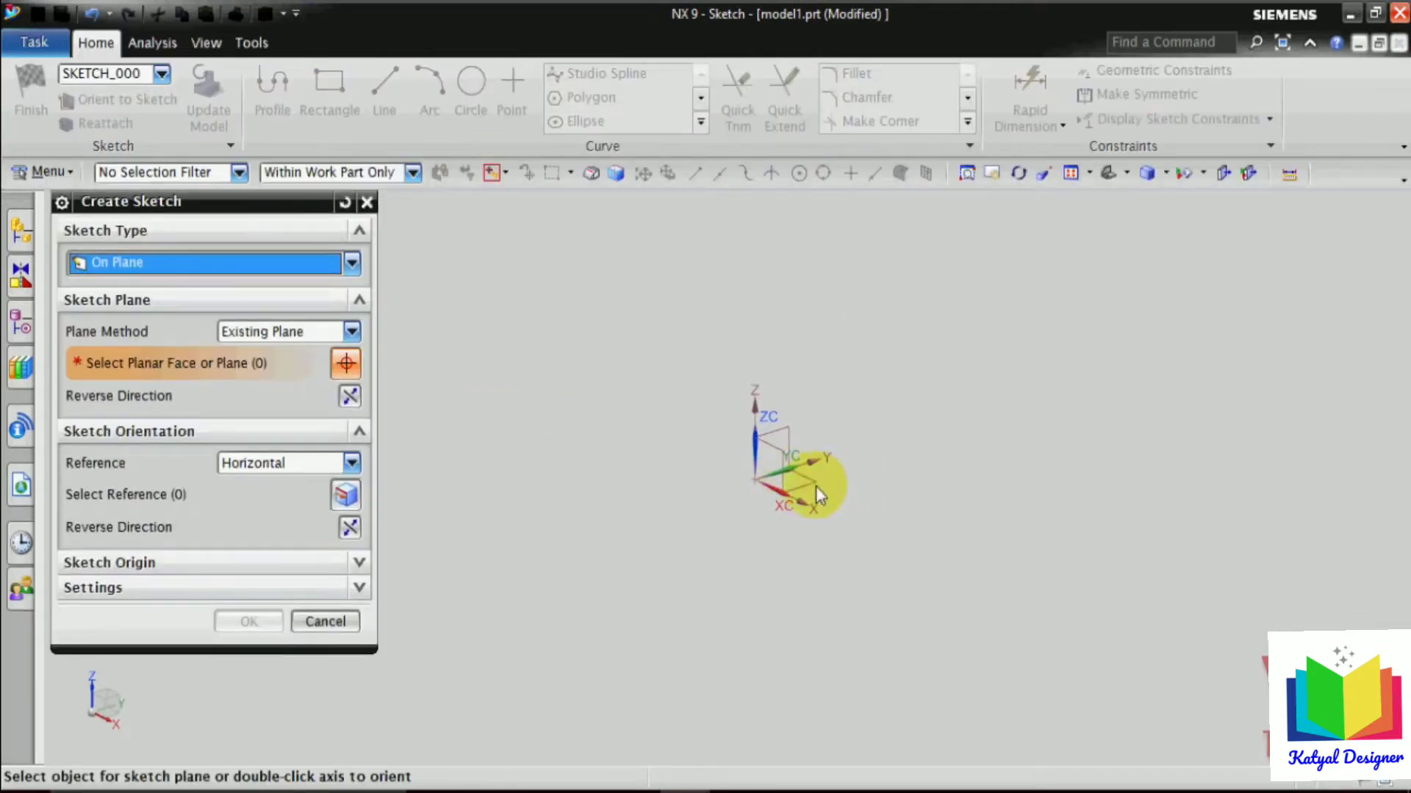
pyautogui.click(813, 487)
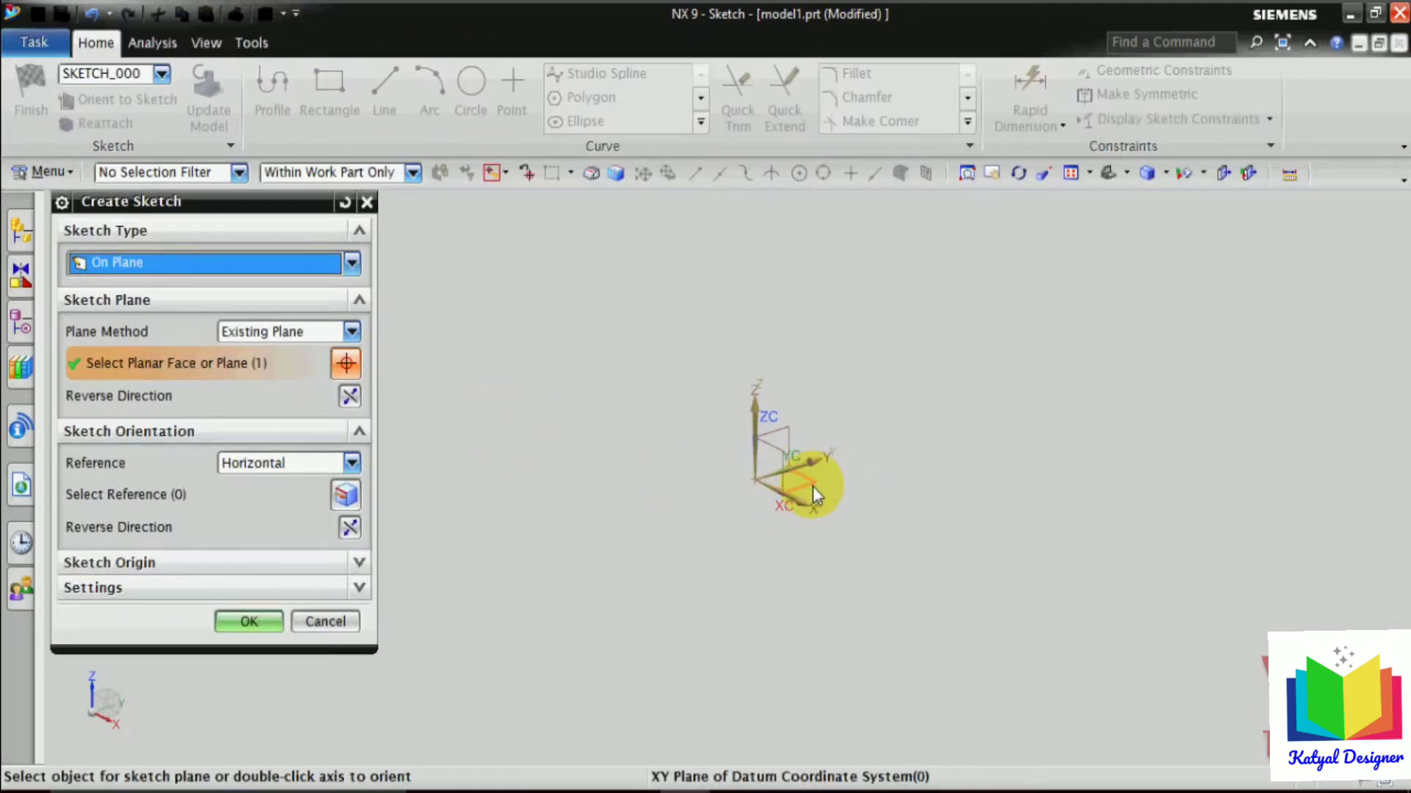
pyautogui.click(248, 621)
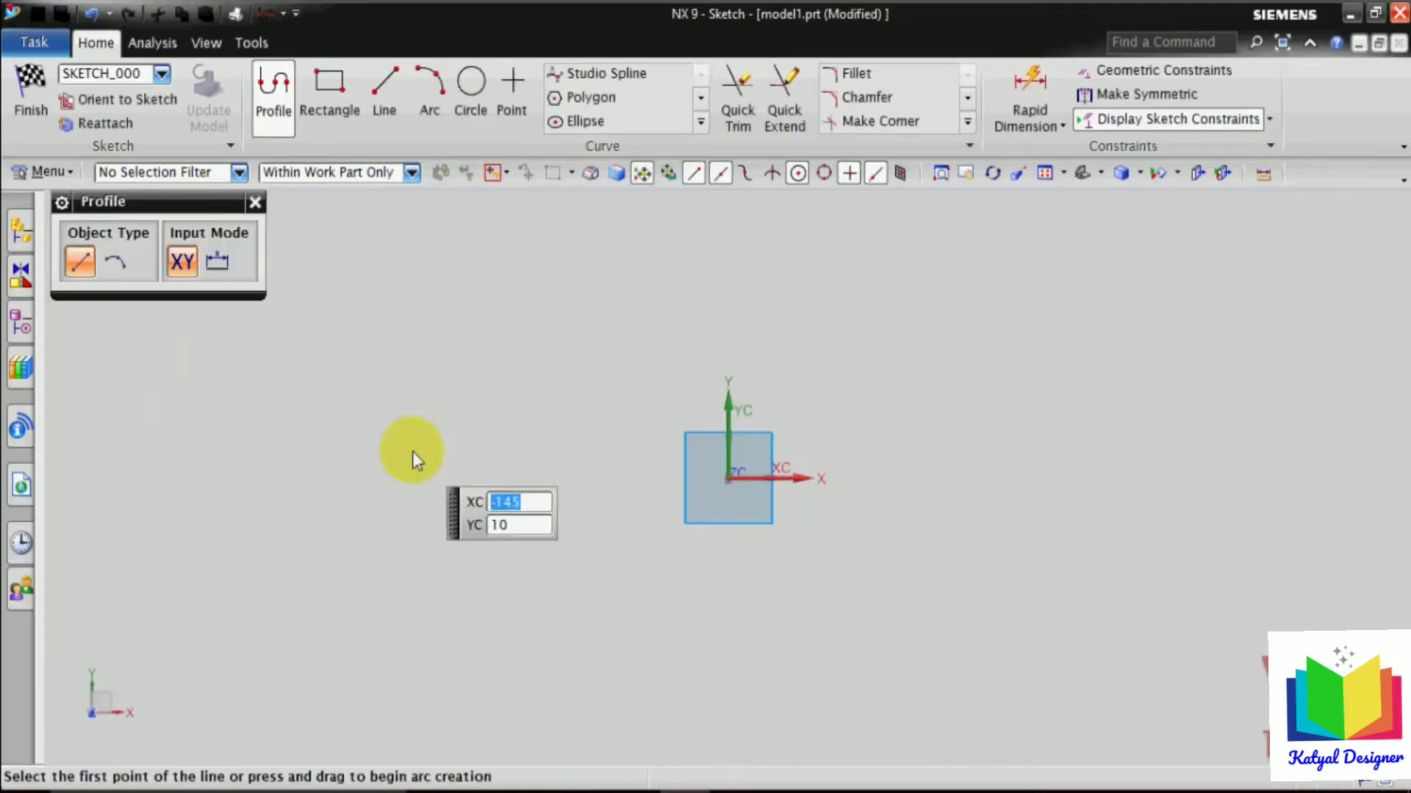
# Check the base plate dimensions in drawing 2.prt and return to the open sketch in model1.prt.
pyautogui.moveTo(691, 790)
pyautogui.click(463, 730)
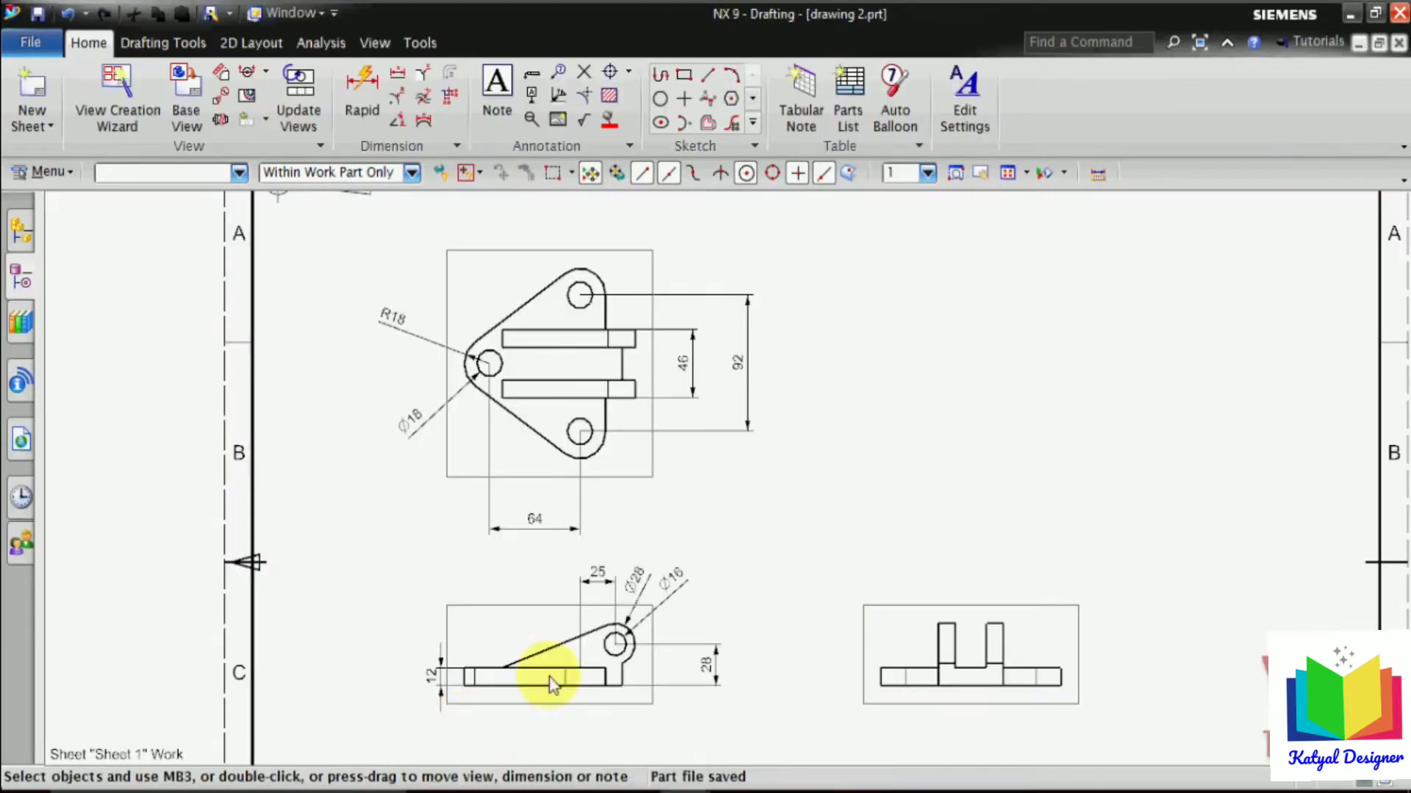
pyautogui.scroll(2, 628, 307)
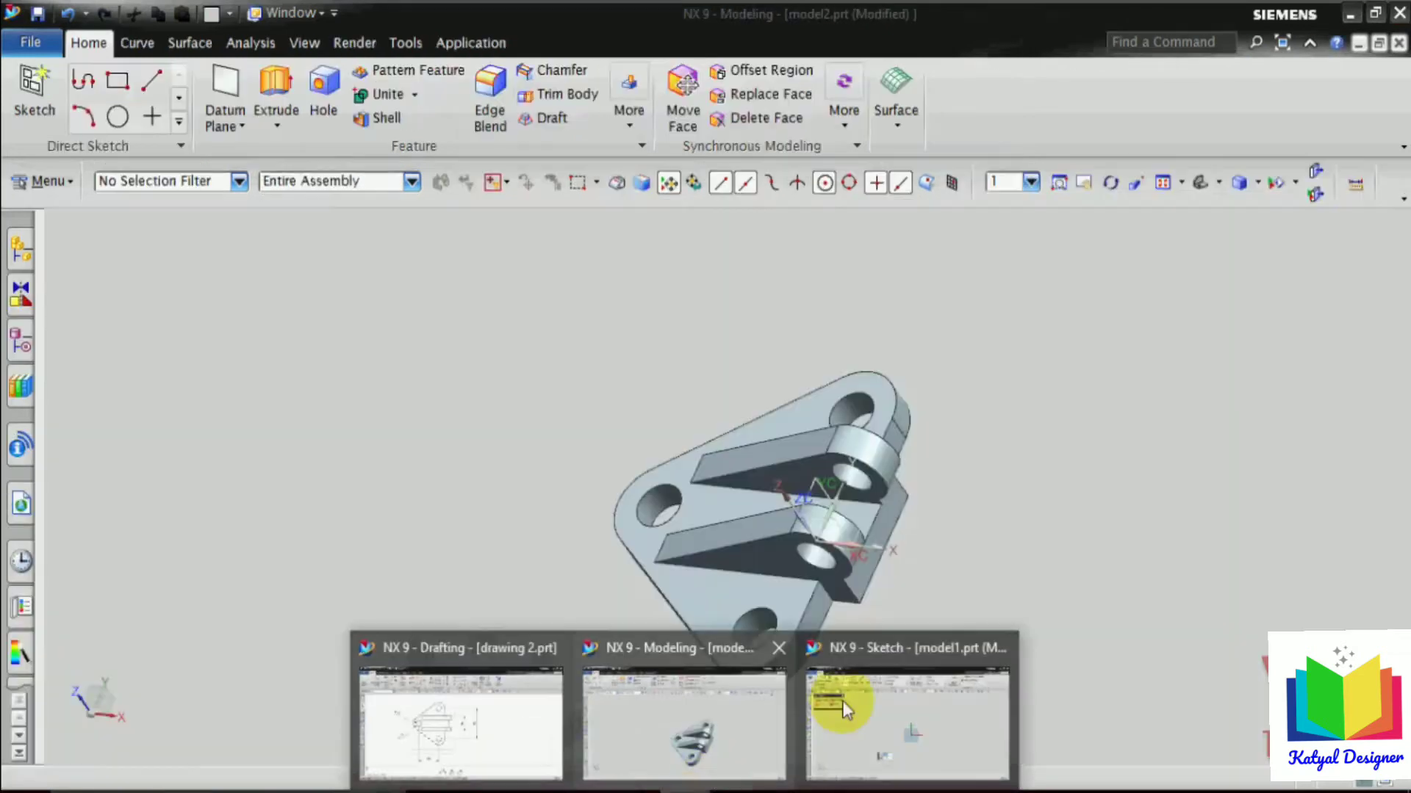
pyautogui.click(842, 701)
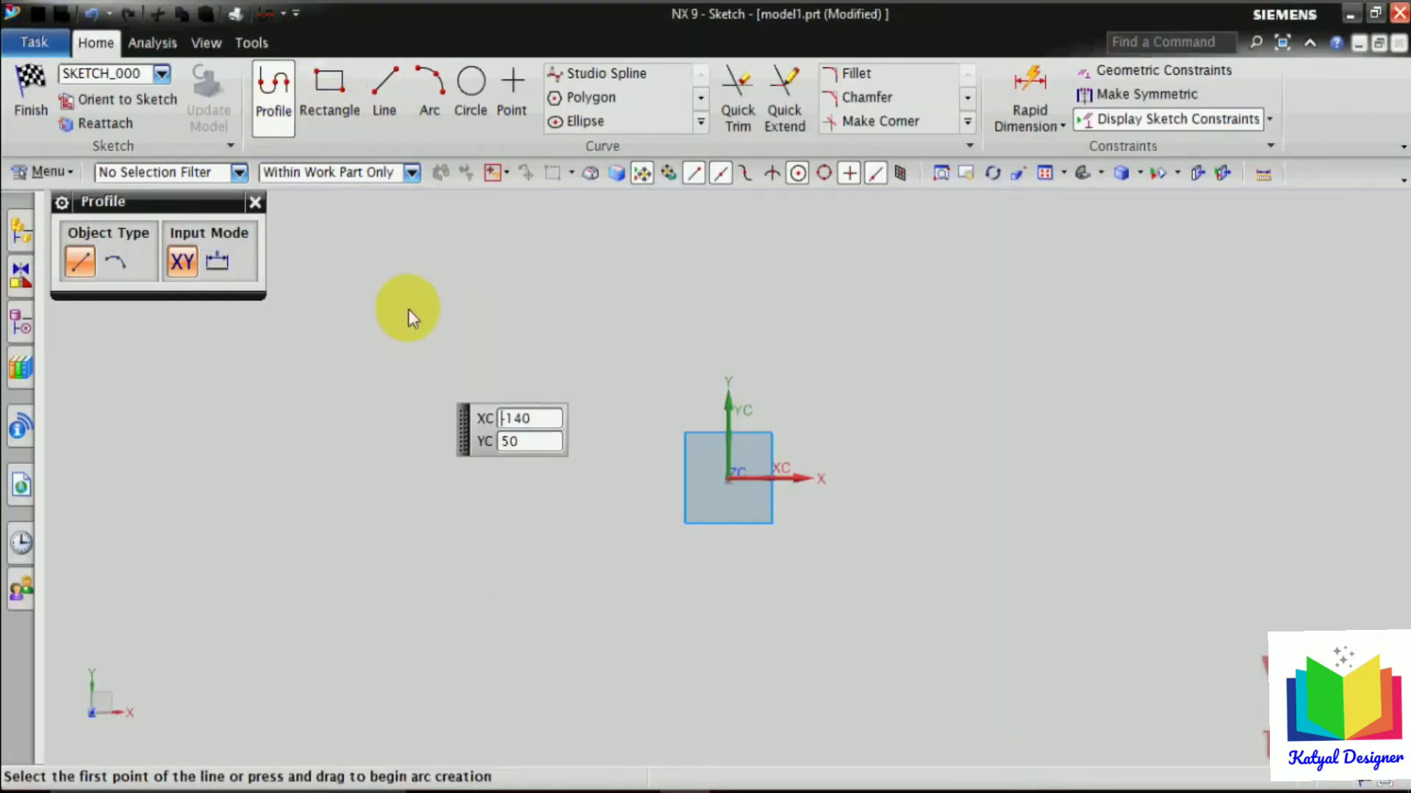
# Sketch a vertical line about 190 mm long, about 40 mm from the Y axis on its negative X side.
pyautogui.click(395, 91)
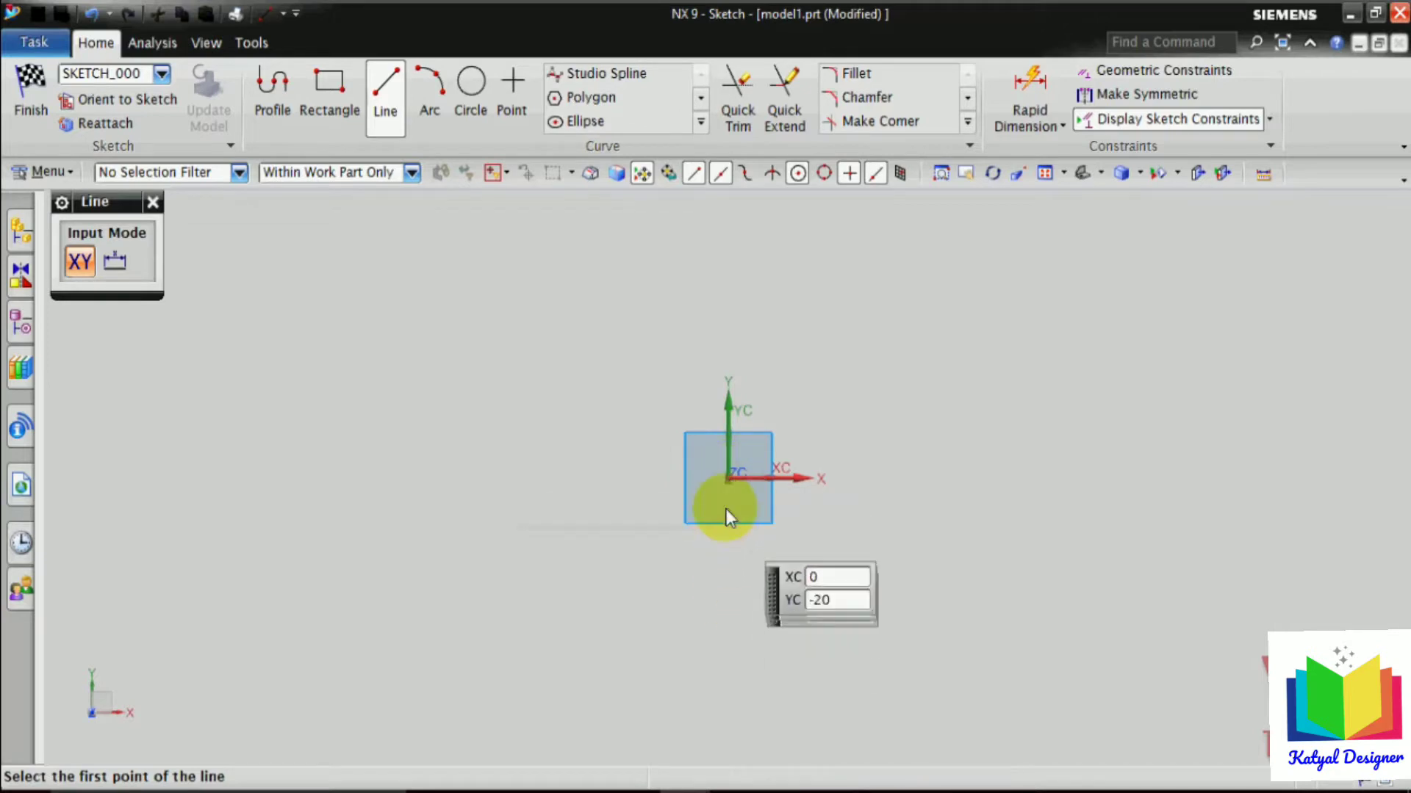
pyautogui.click(642, 264)
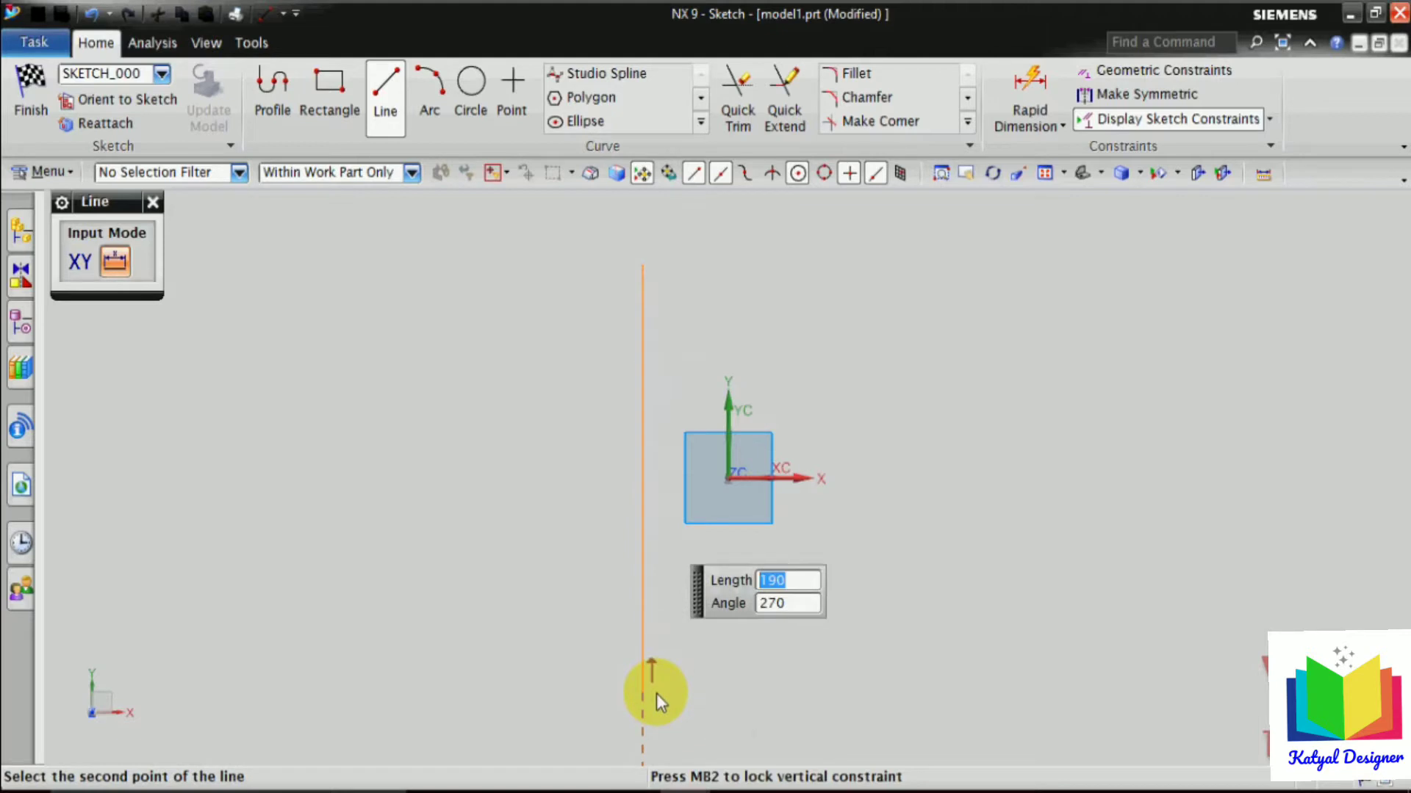
pyautogui.click(655, 694)
pyautogui.press('Escape')
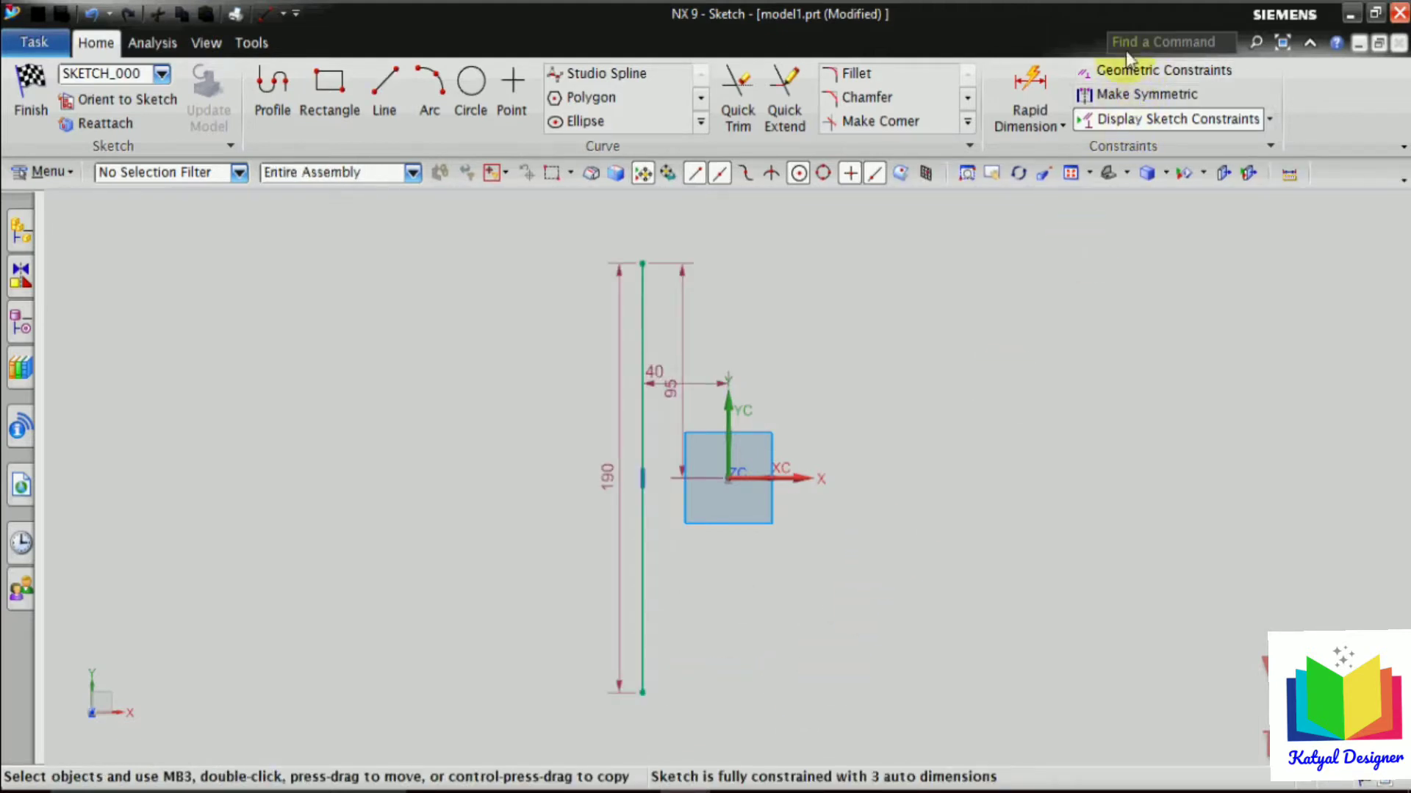
# Constrain the vertical line to pass through the Sketch Origin with Point on Curve, and convert it to a reference line.
pyautogui.click(1121, 72)
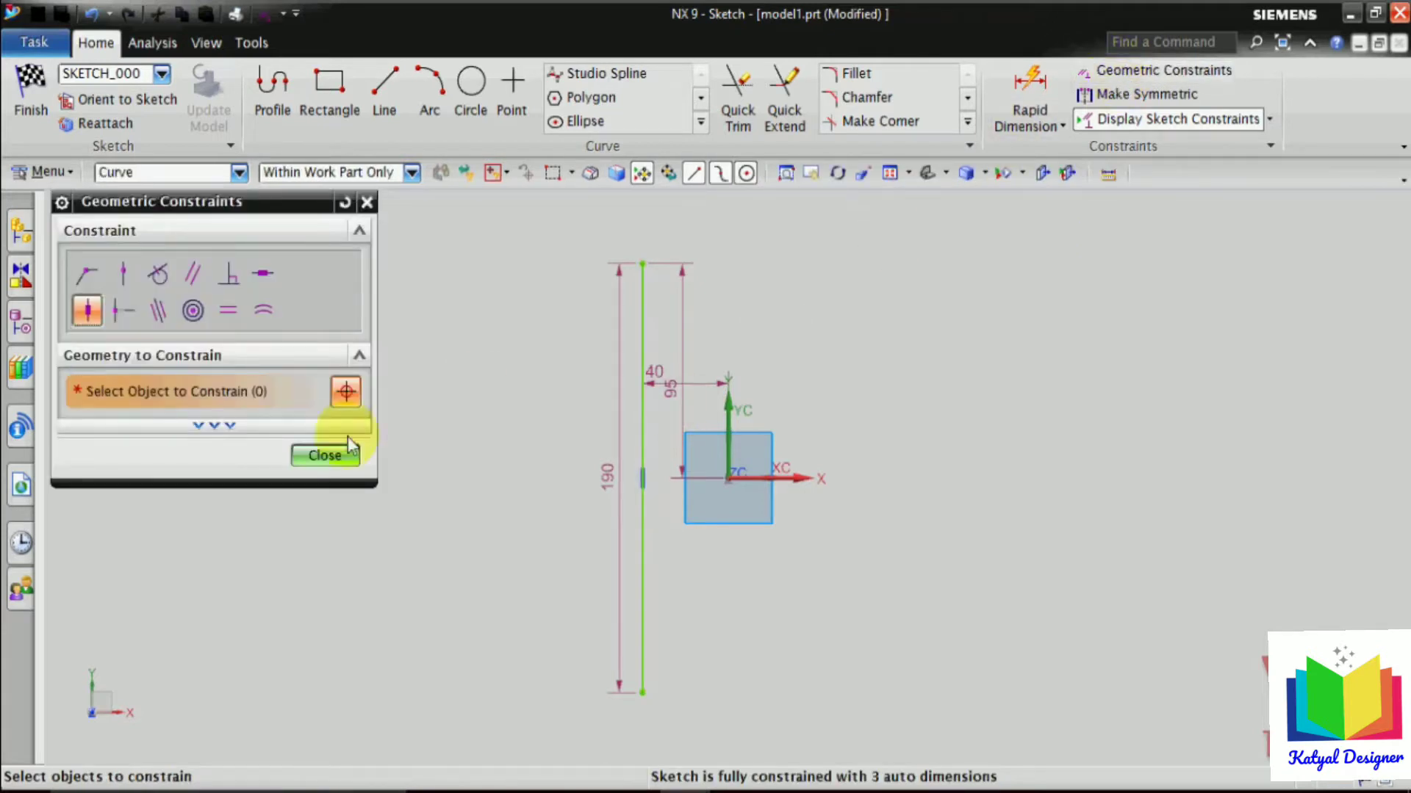
pyautogui.click(129, 275)
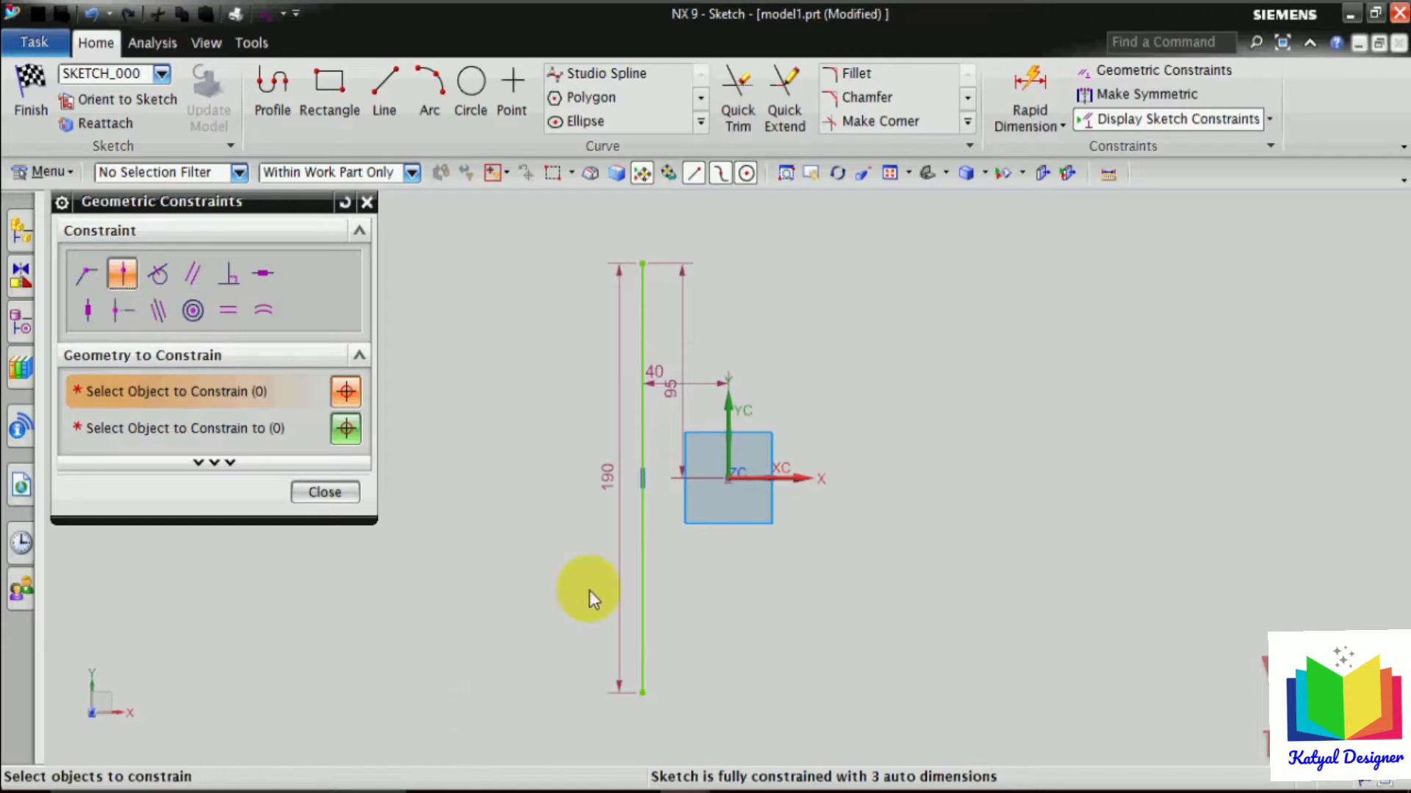
pyautogui.click(644, 440)
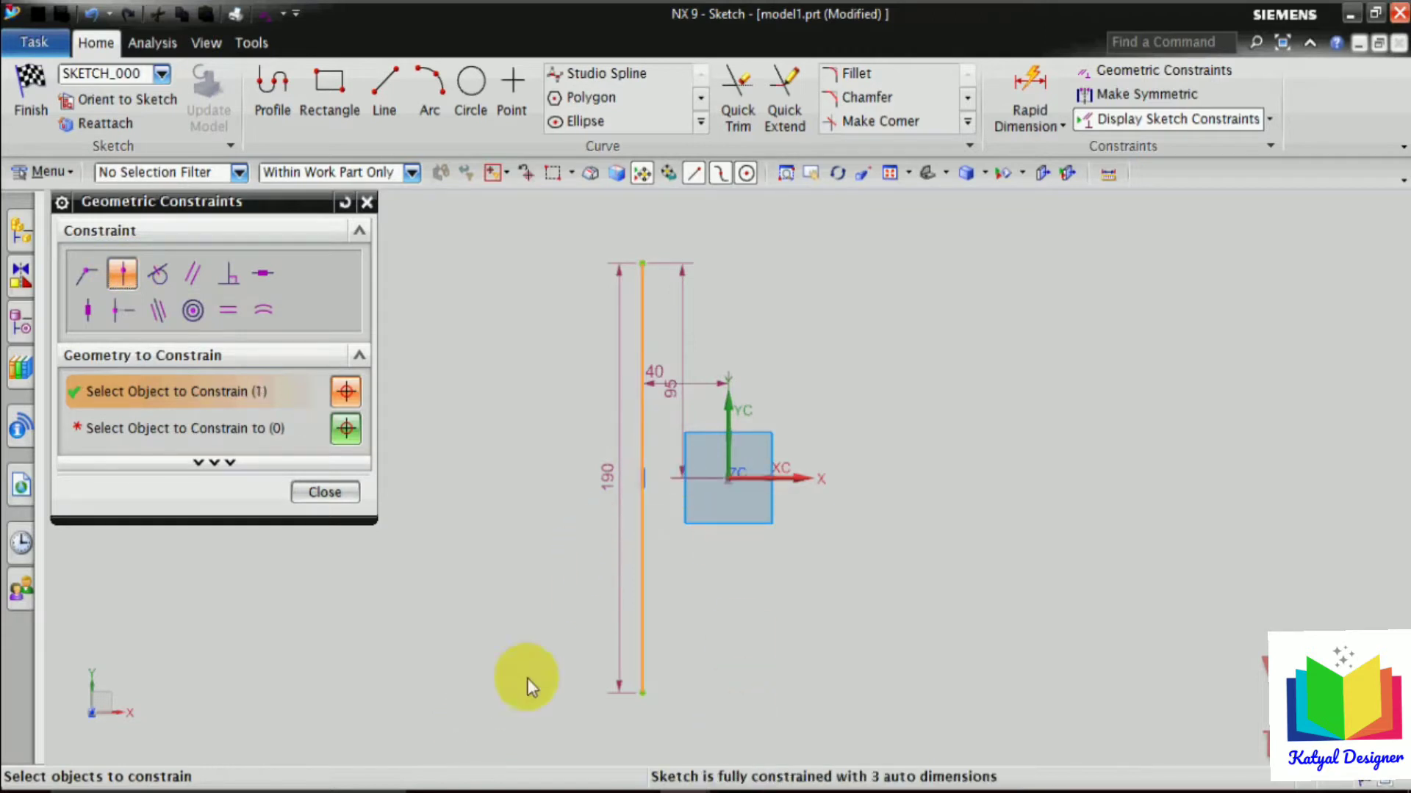
pyautogui.click(227, 430)
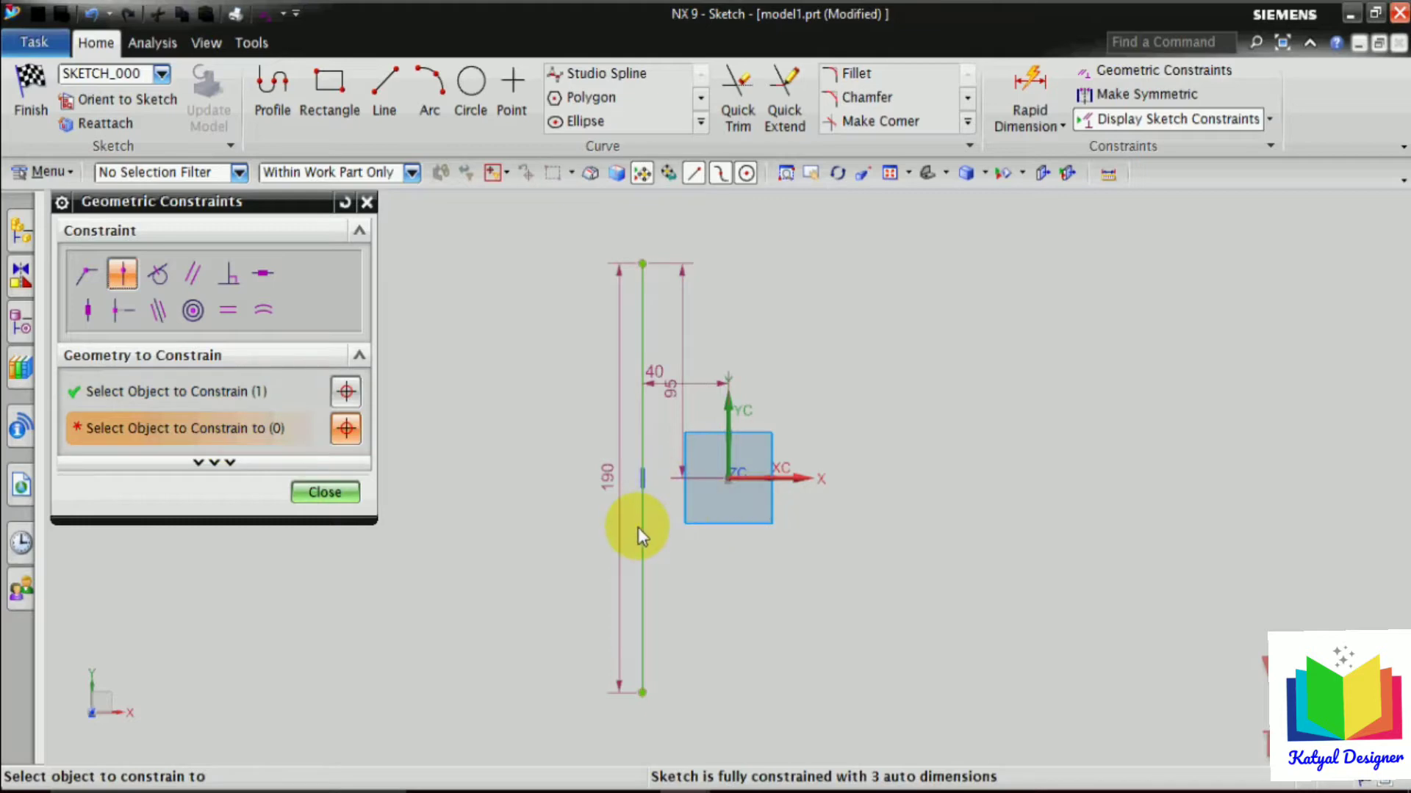
pyautogui.click(728, 479)
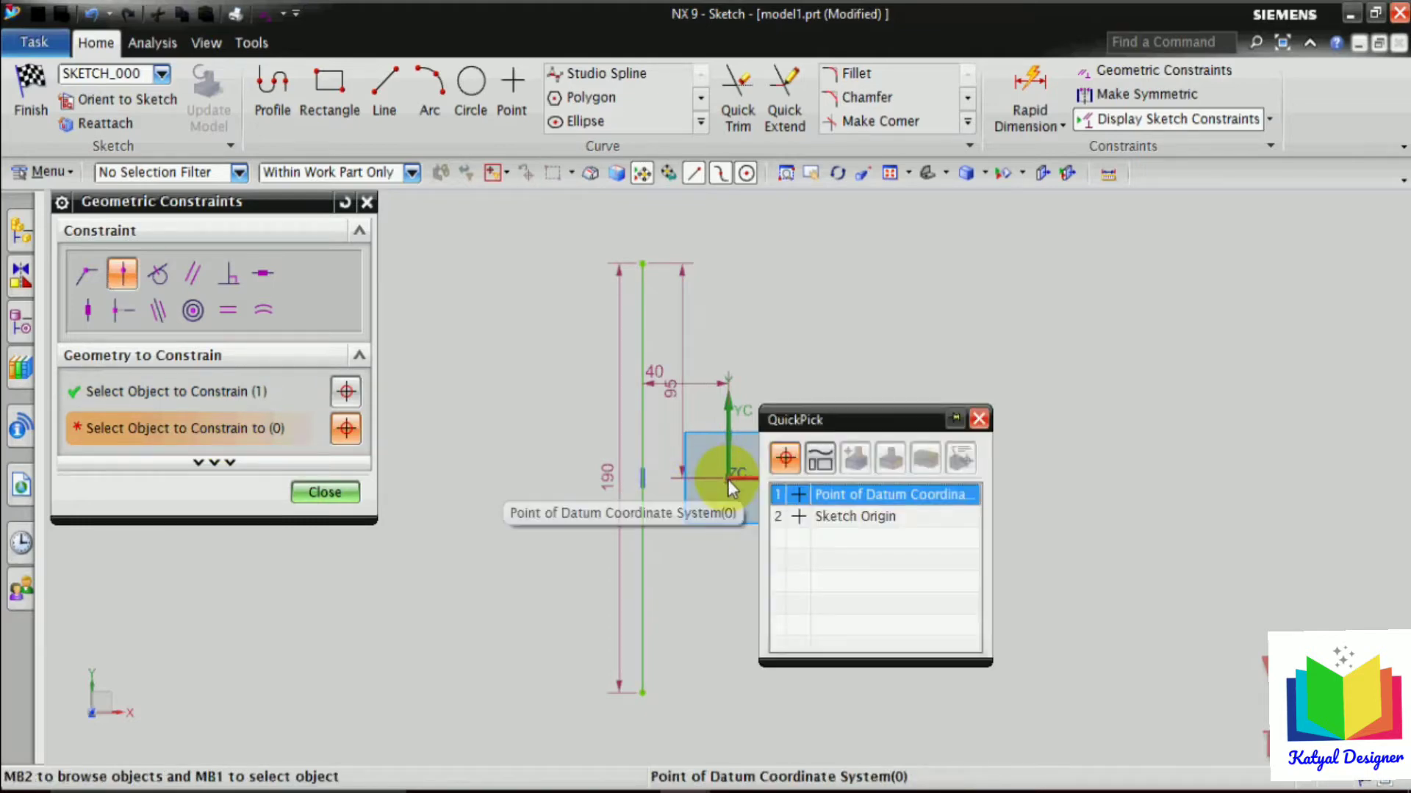
pyautogui.click(858, 520)
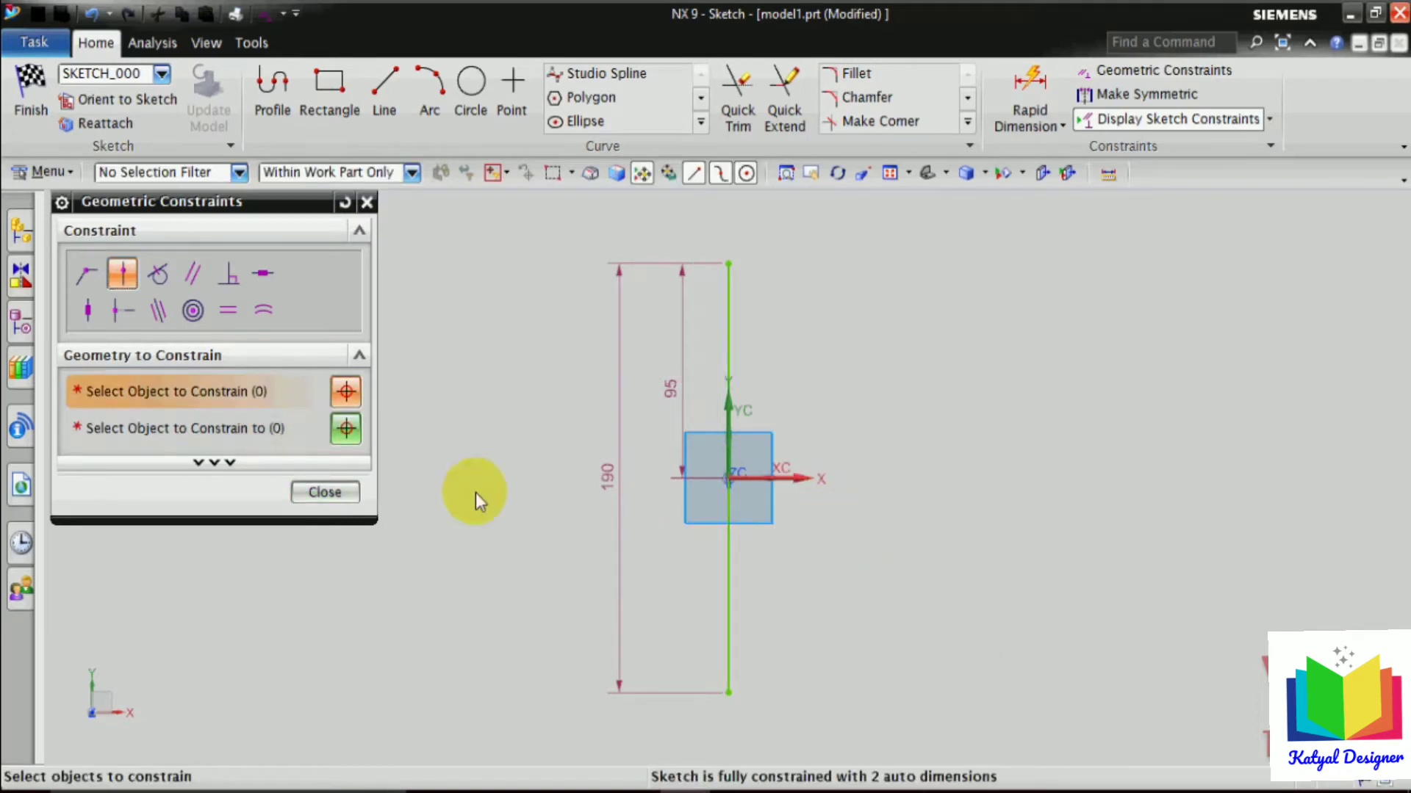
pyautogui.click(324, 492)
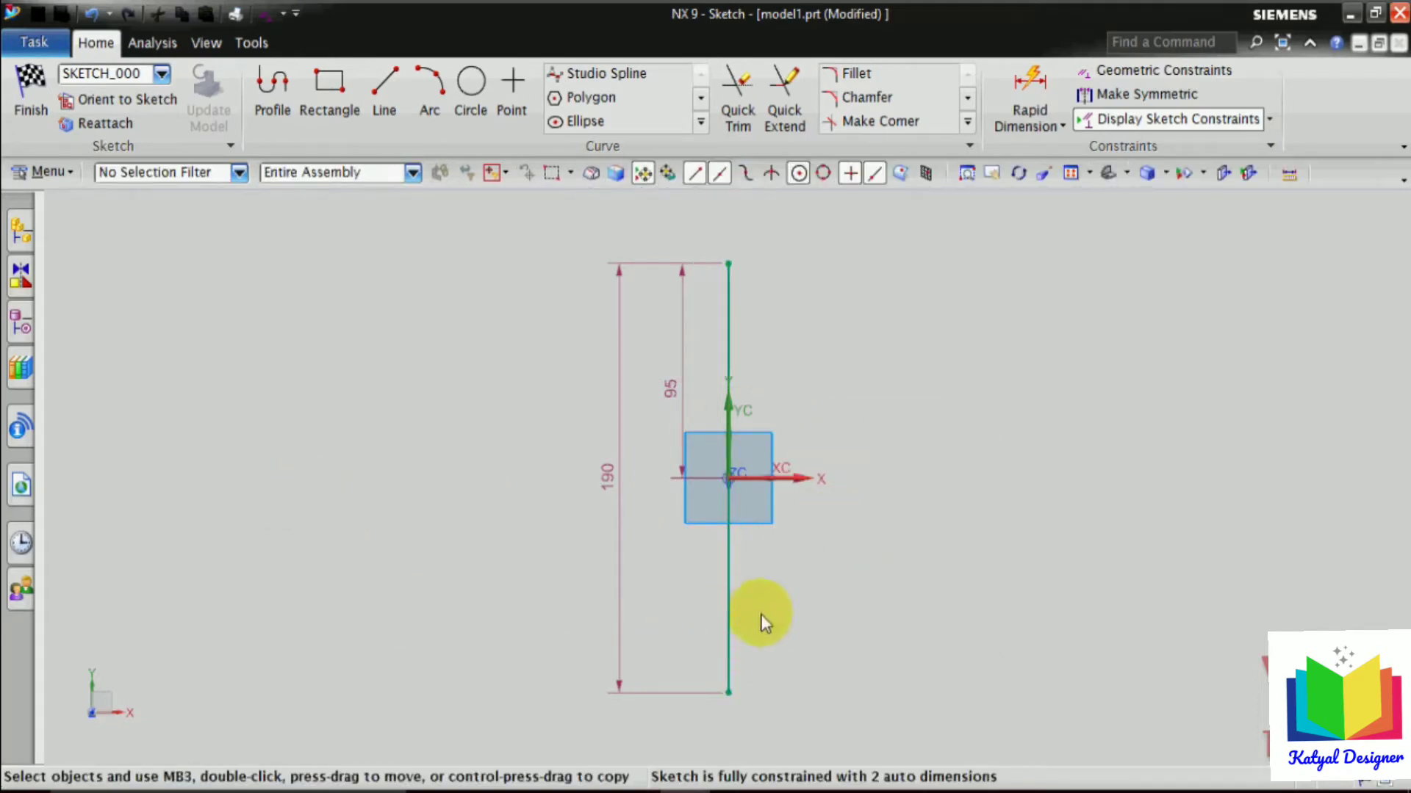
pyautogui.rightClick(731, 355)
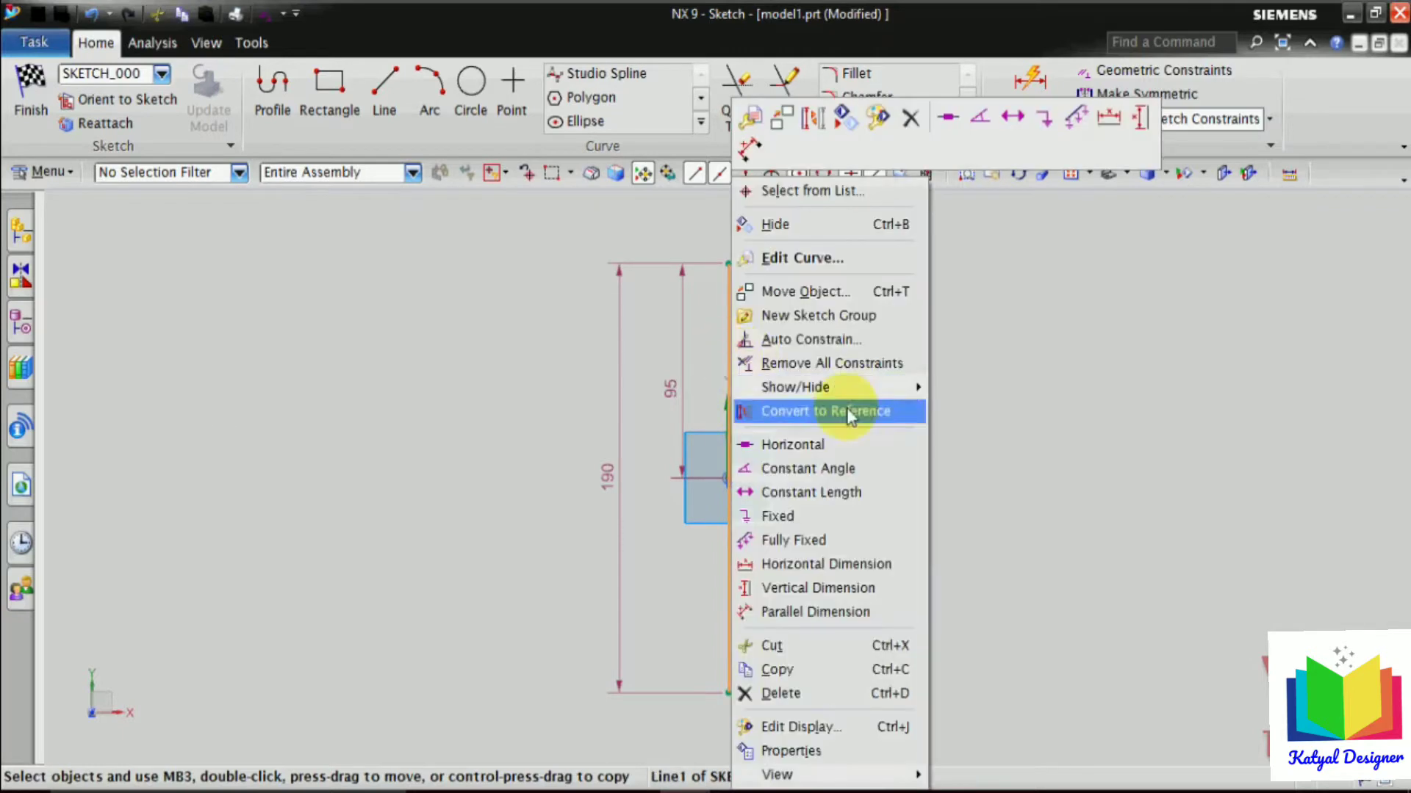
pyautogui.click(845, 410)
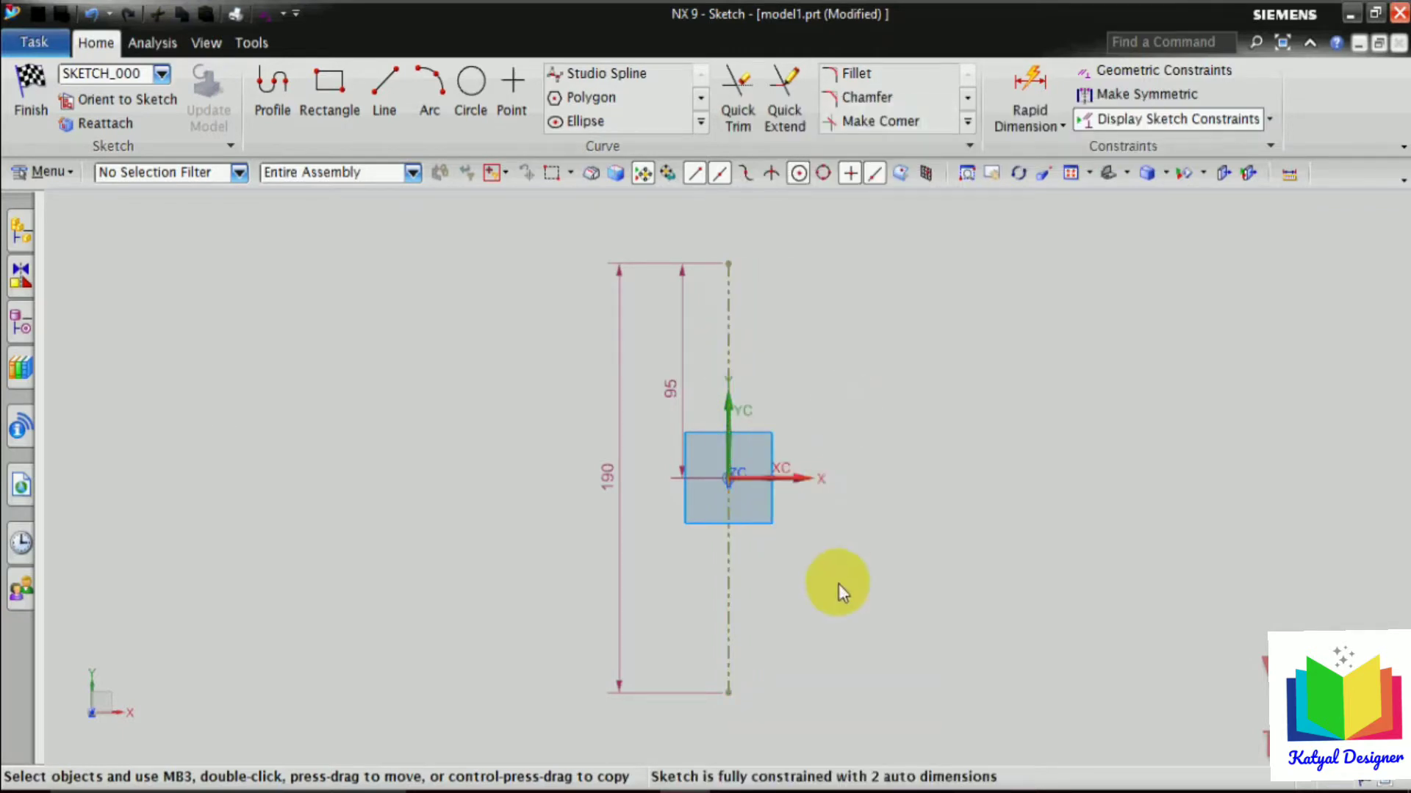
# Sketch a horizontal line about 159 mm long from the Sketch Origin in the negative X direction.
pyautogui.scroll(3, 784, 500)
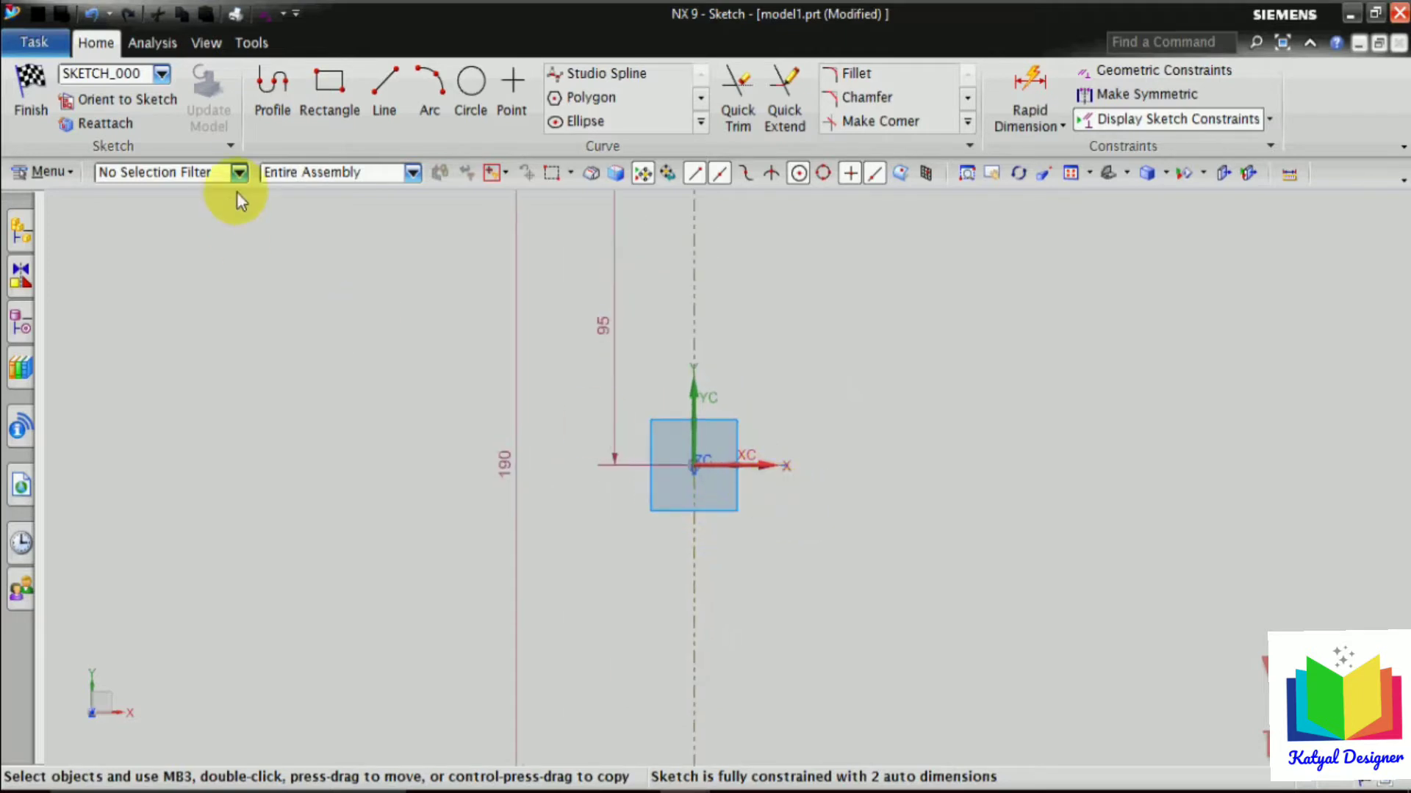
pyautogui.click(385, 96)
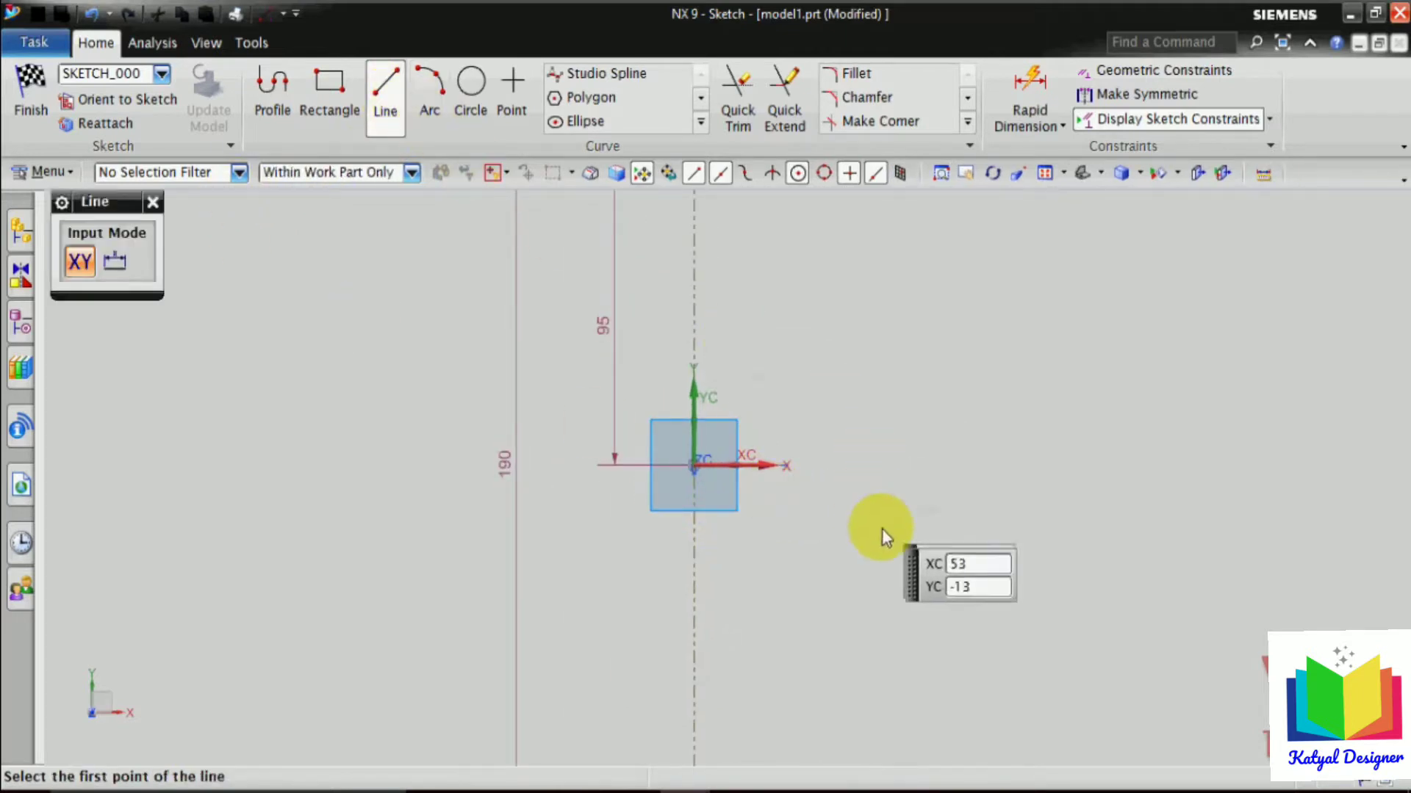
pyautogui.scroll(-1, 878, 533)
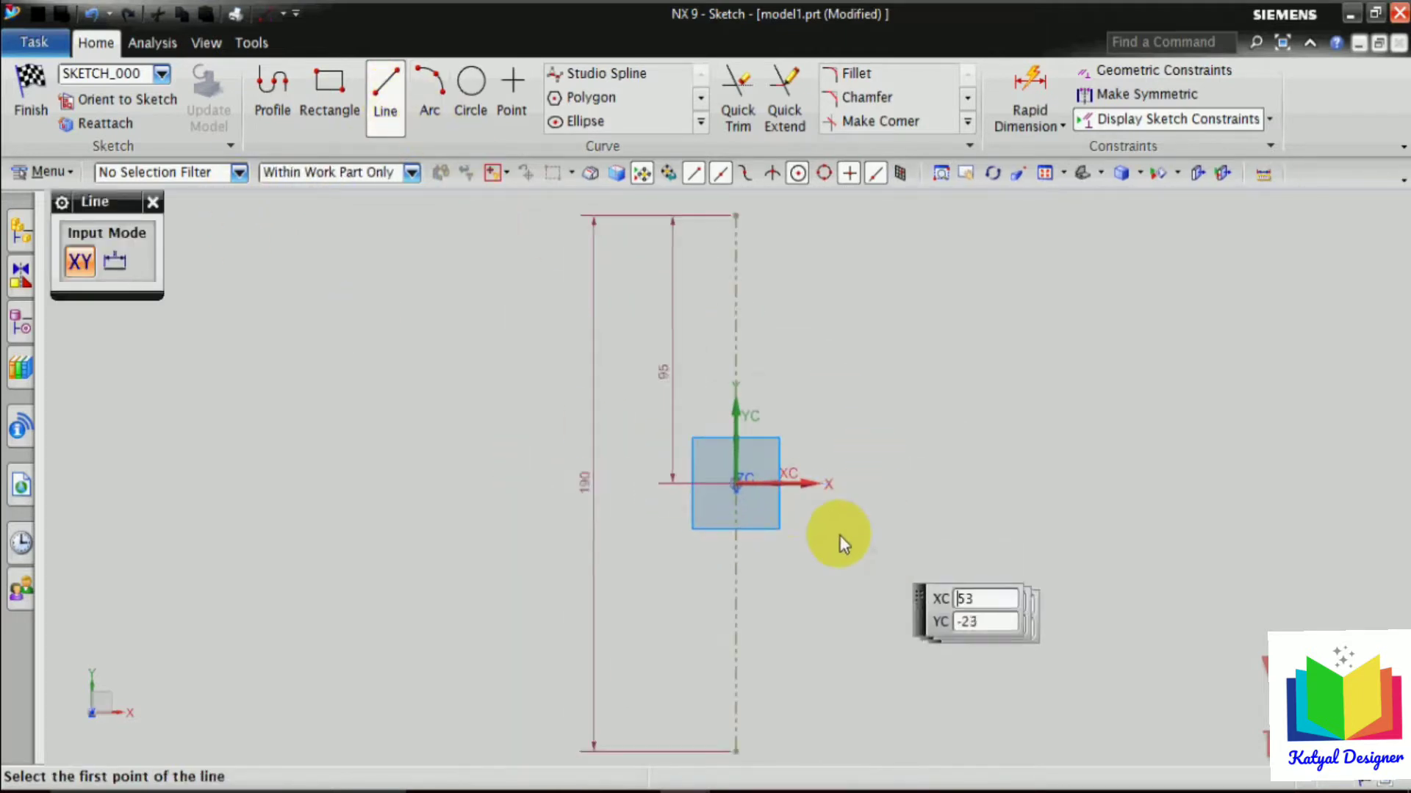
pyautogui.click(737, 485)
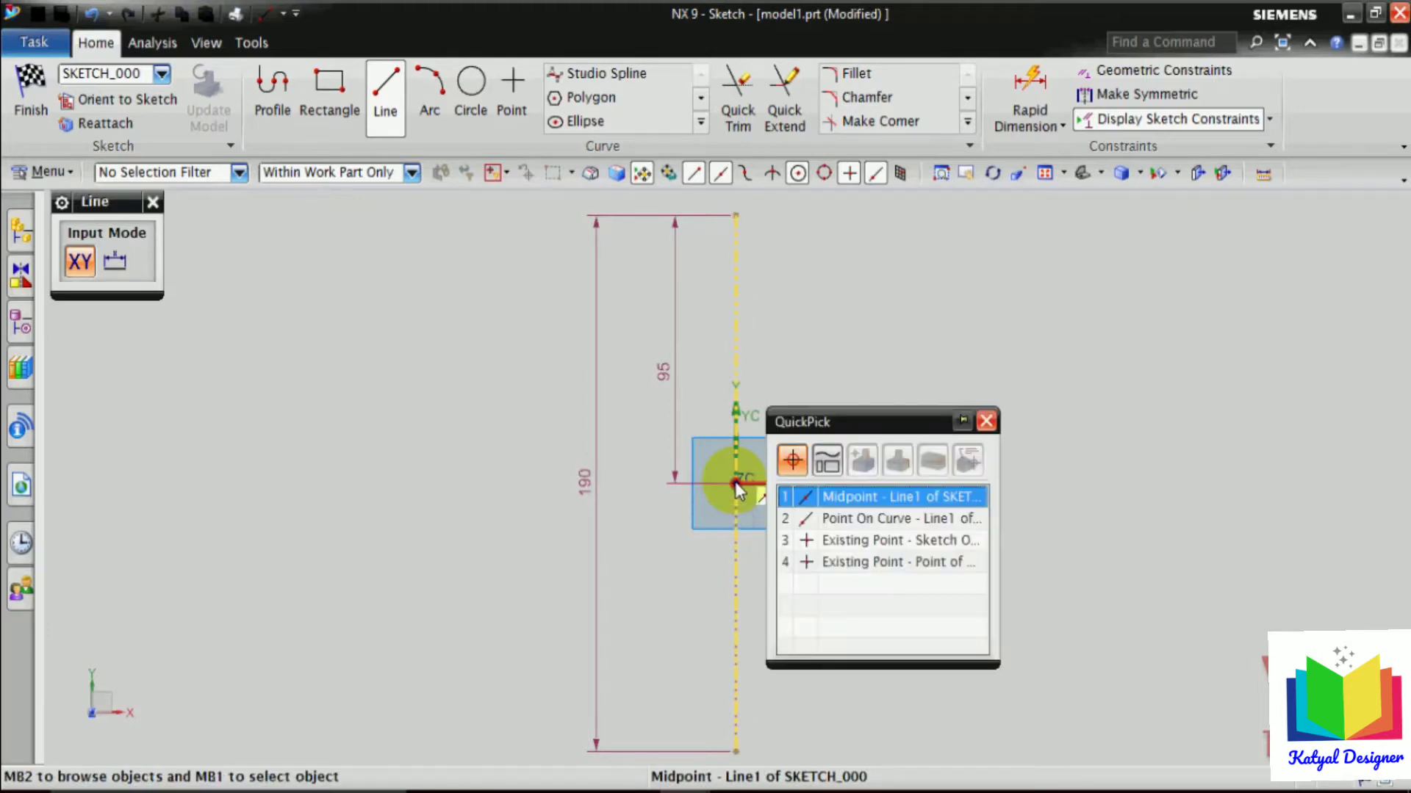
pyautogui.click(889, 543)
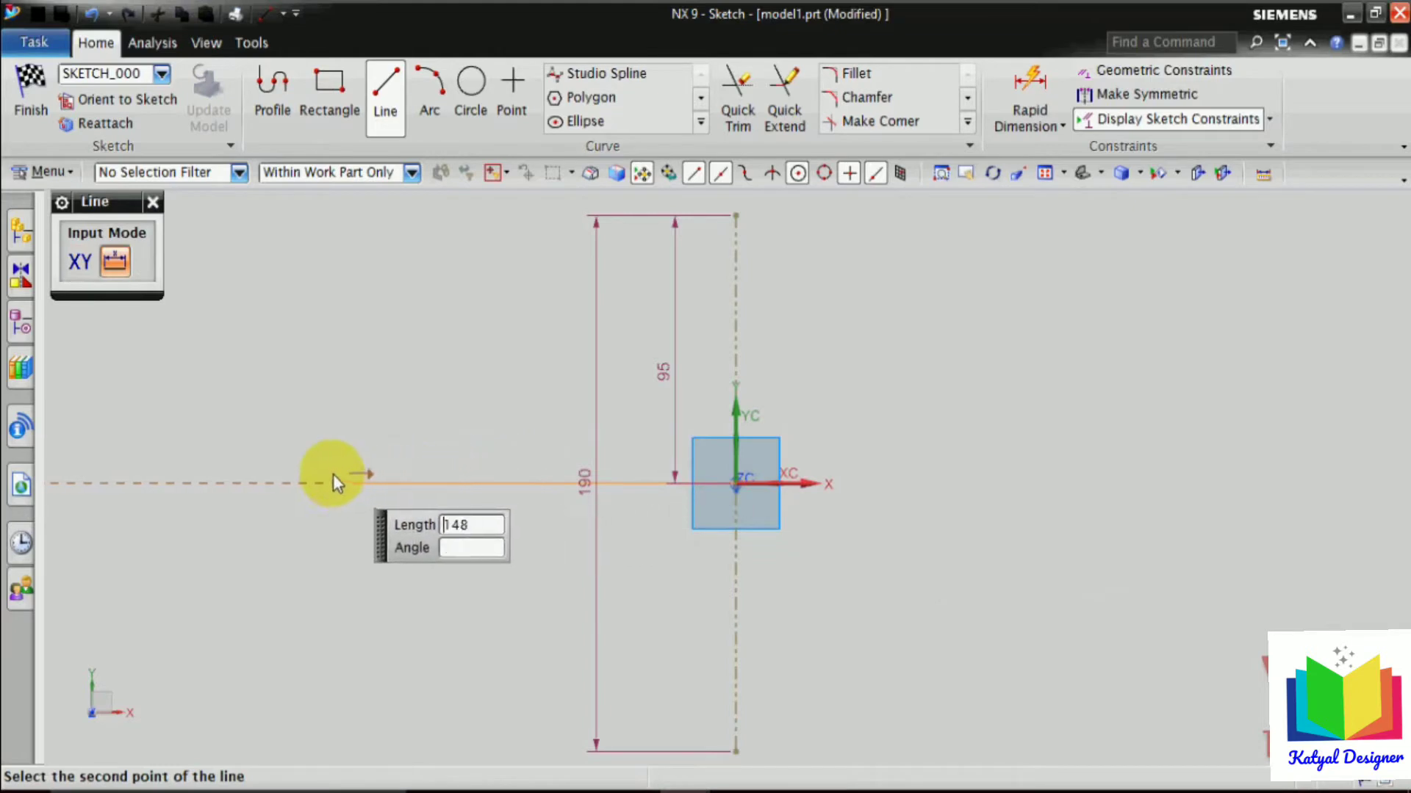
pyautogui.click(308, 482)
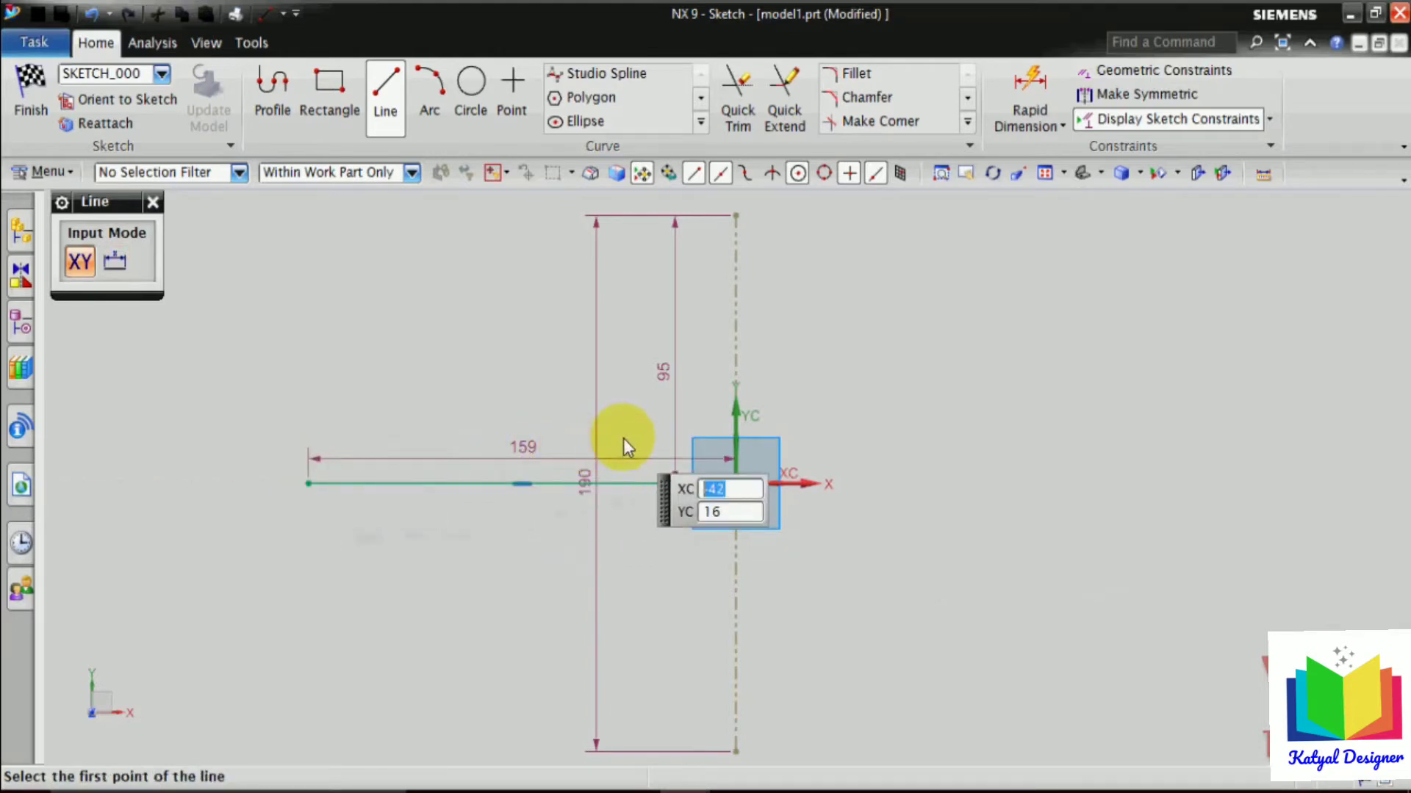
# Convert the horizontal line through the Sketch Origin to a reference line.
pyautogui.press('Escape')
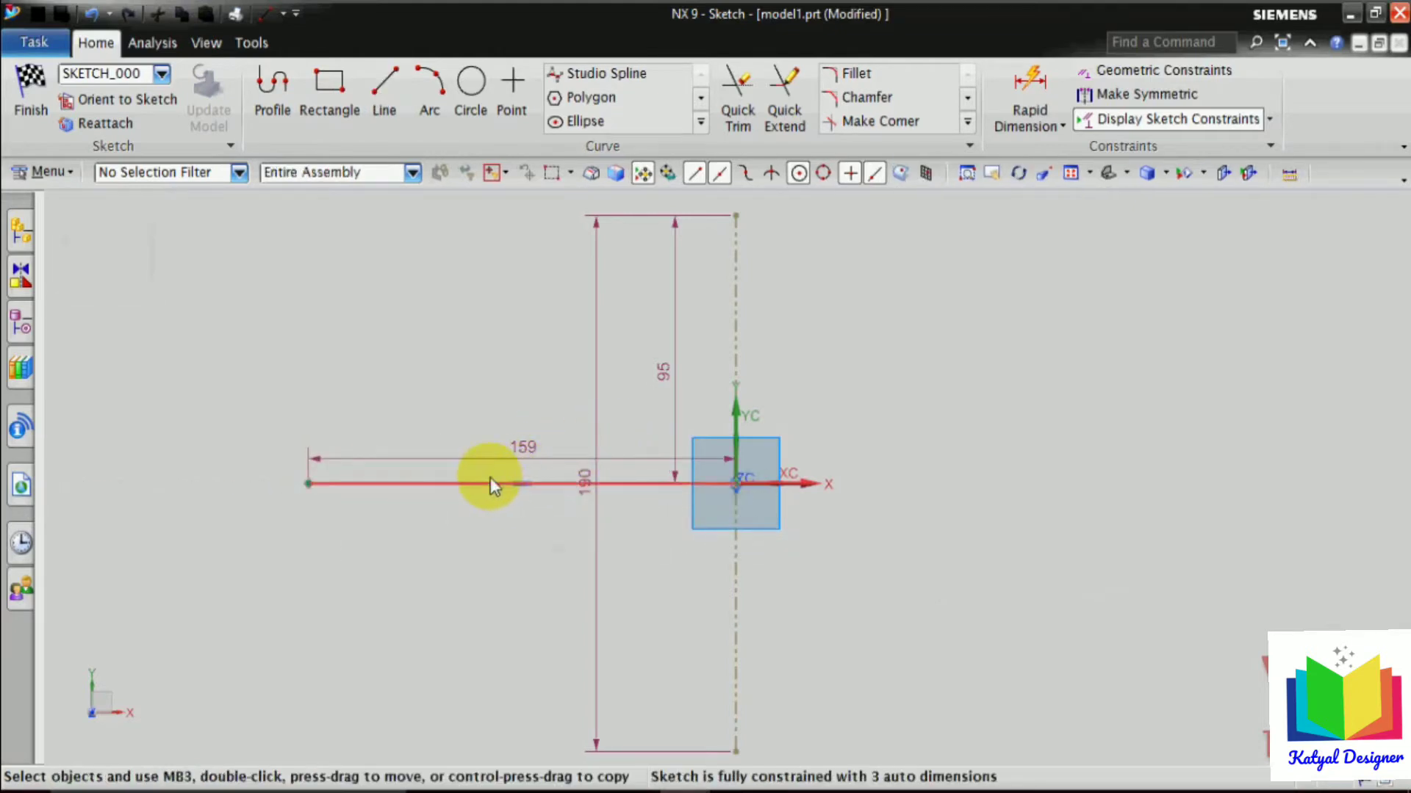
pyautogui.rightClick(491, 479)
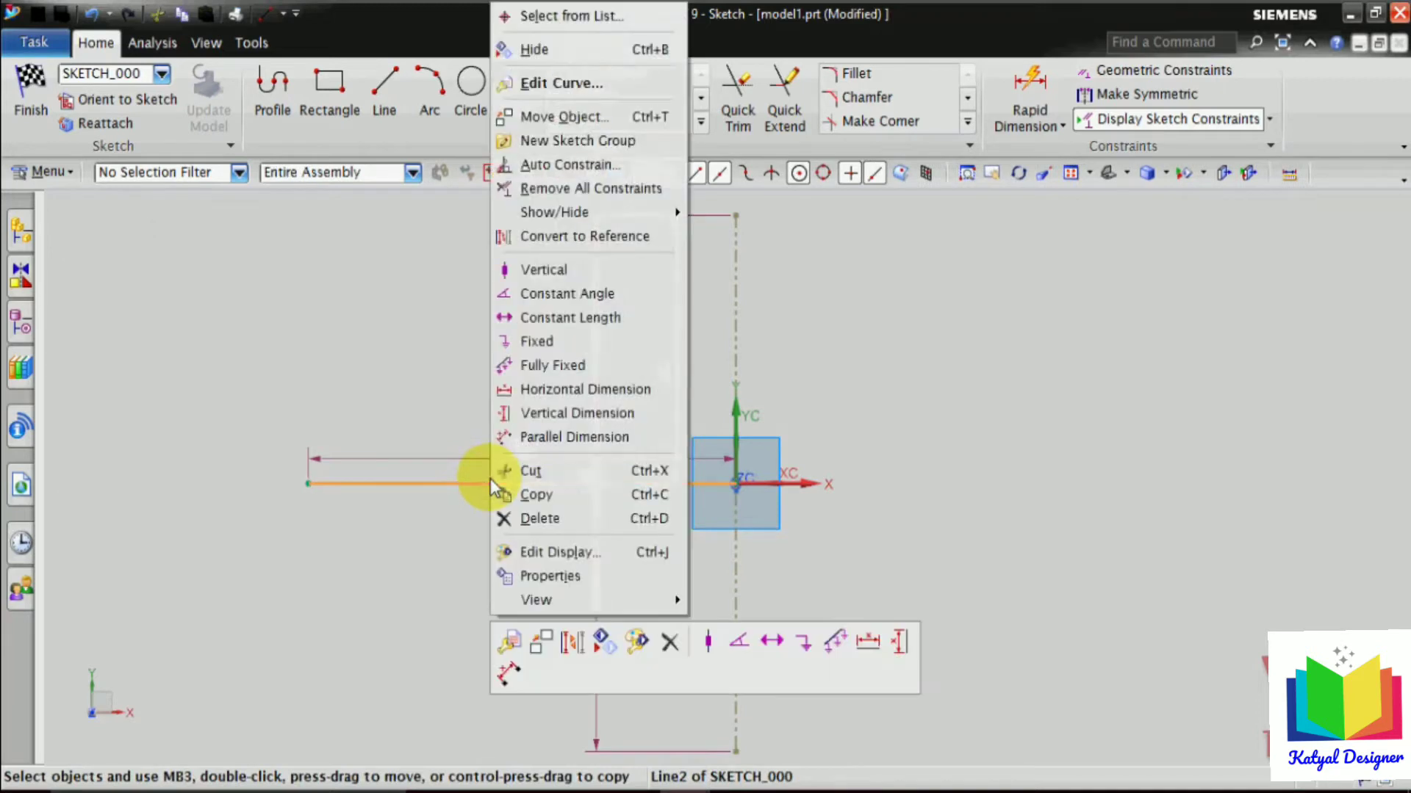
pyautogui.click(598, 242)
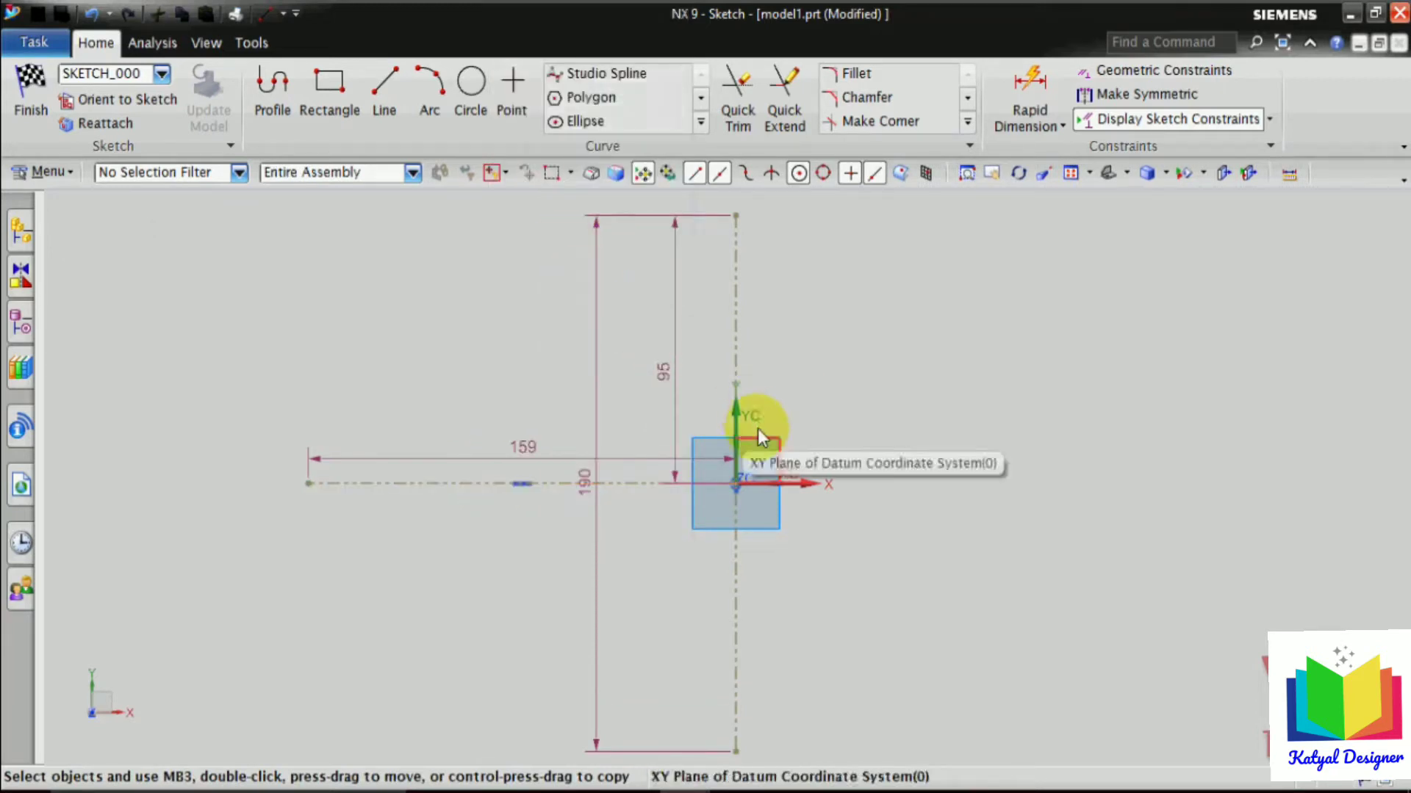
# Sketch 18 mm diameter circles on the reference lines: one about 97 mm left of the origin, others about 43 mm above and 47 mm below it.
pyautogui.scroll(-1, 757, 429)
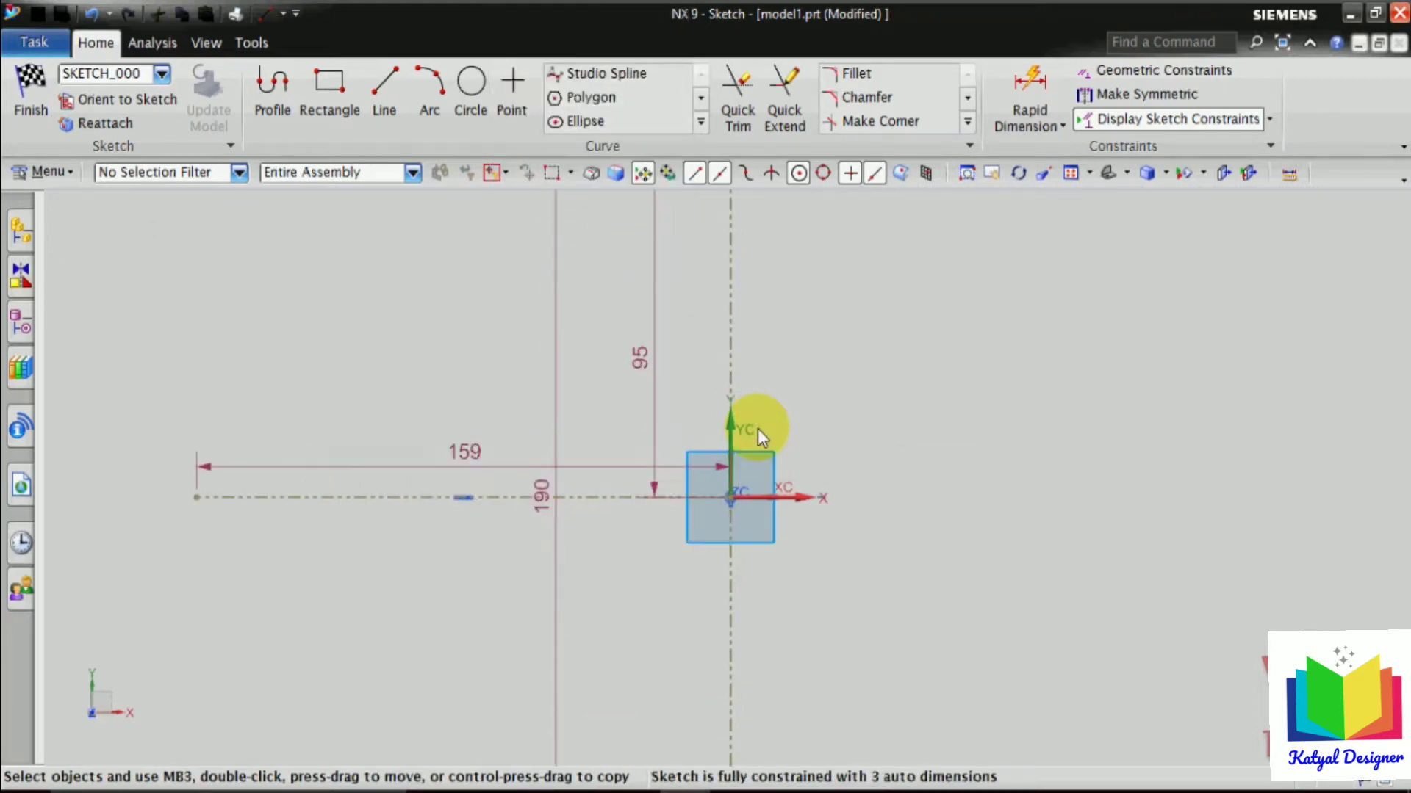
pyautogui.click(484, 104)
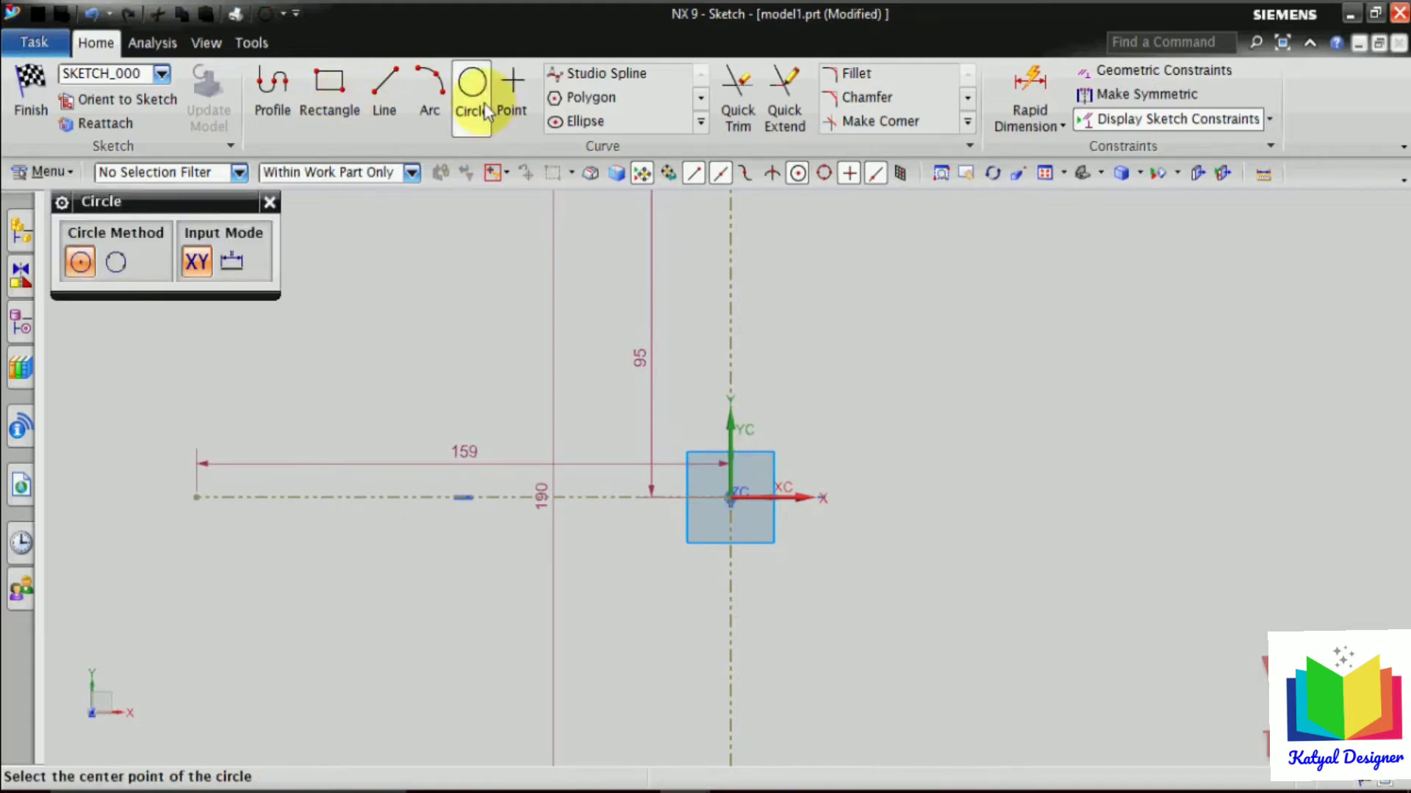
pyautogui.click(406, 497)
pyautogui.write('18')
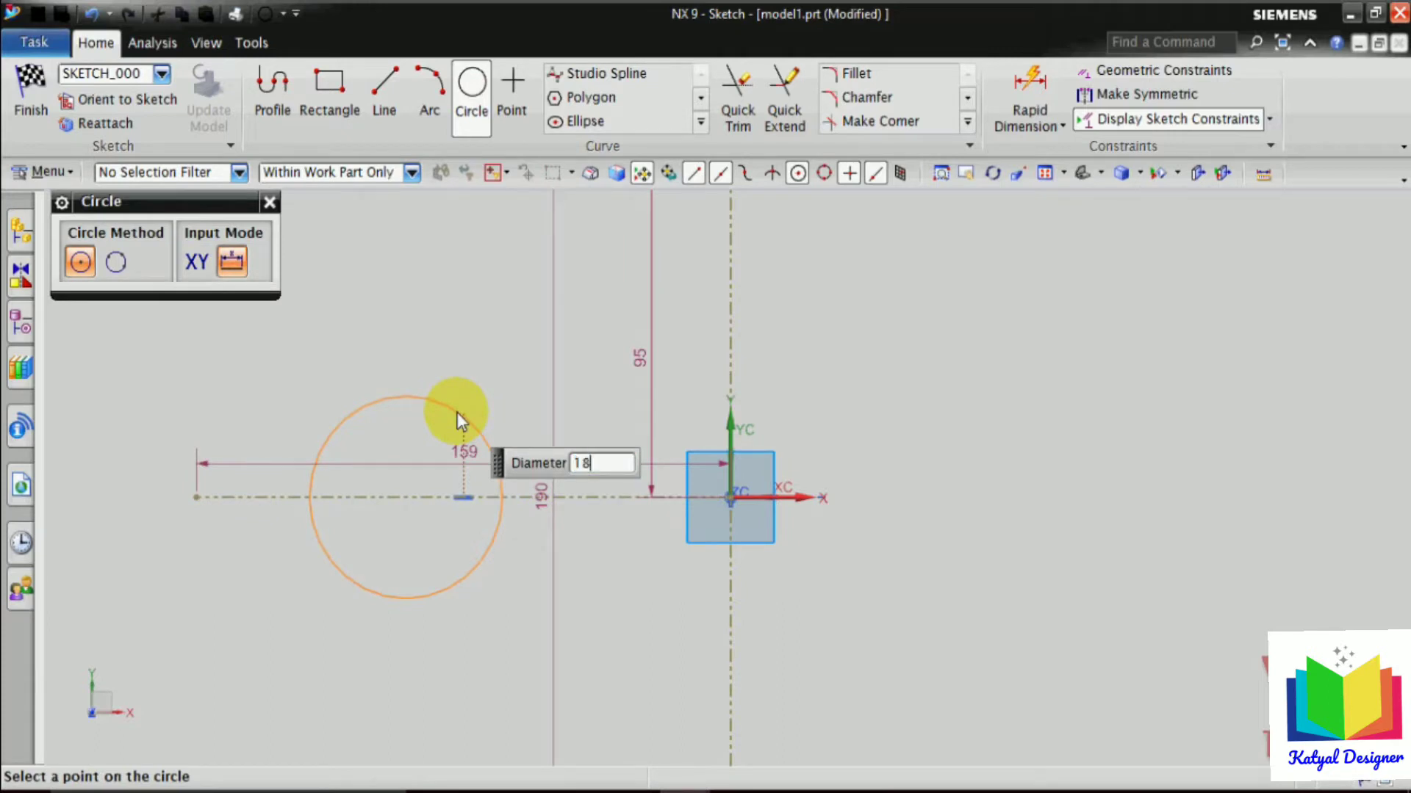
pyautogui.press('Return')
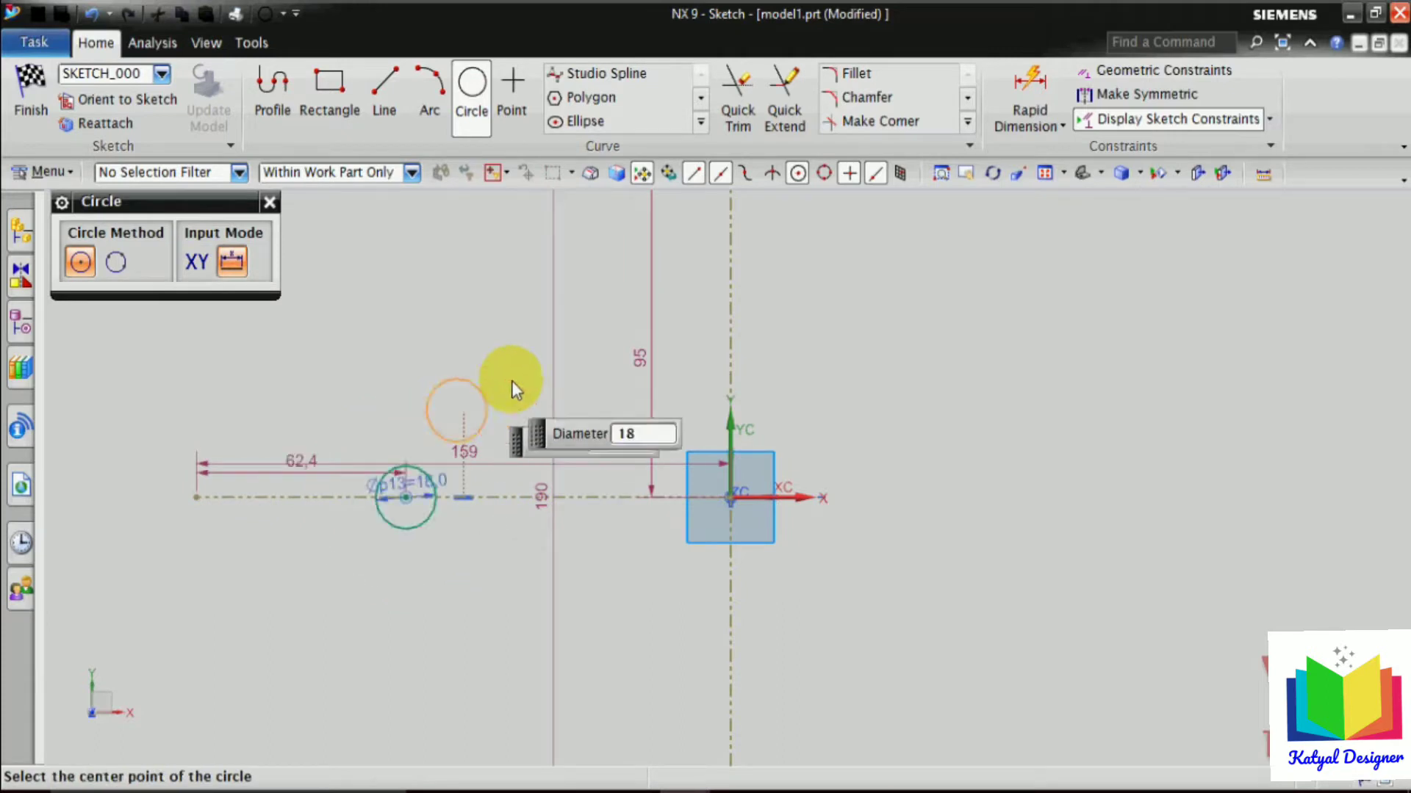
pyautogui.click(732, 345)
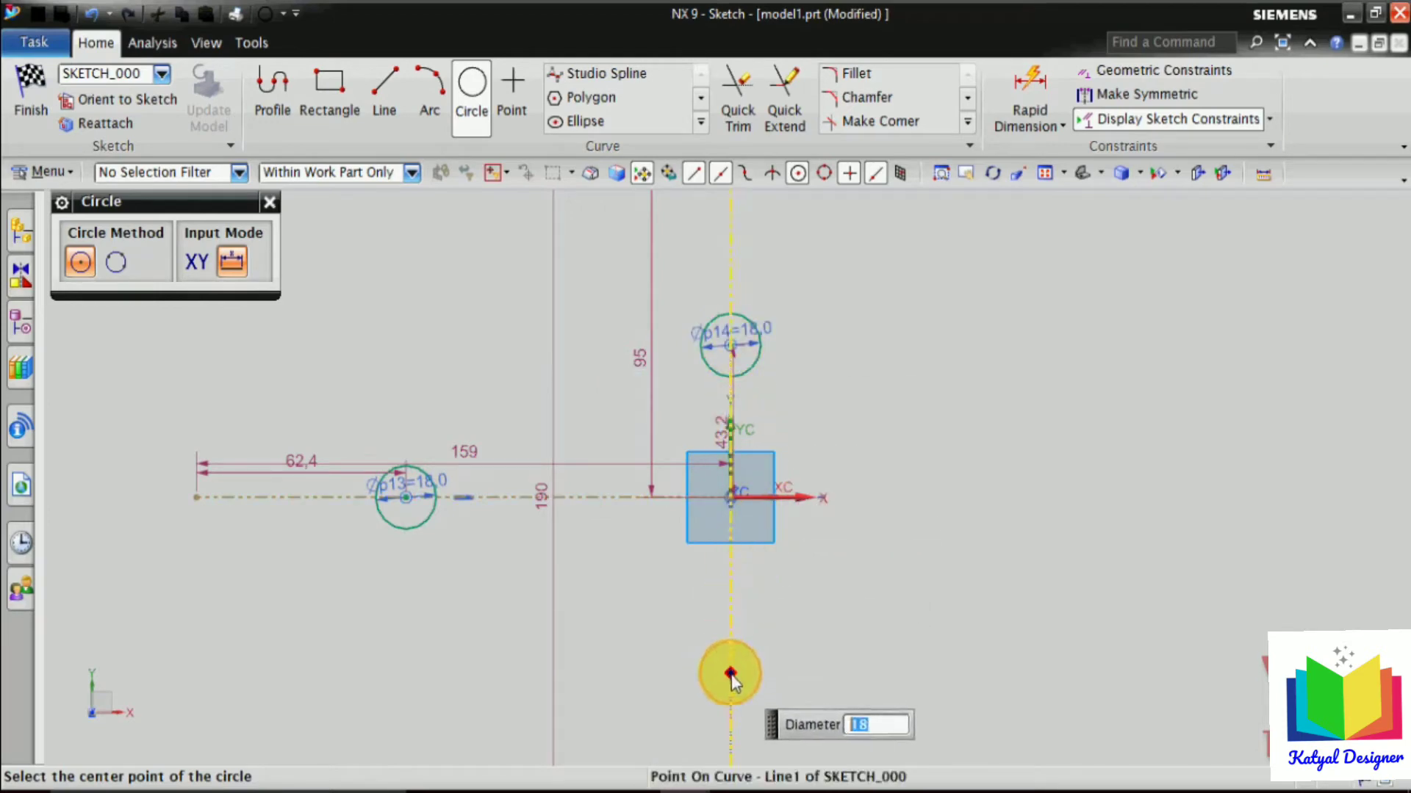
pyautogui.click(807, 648)
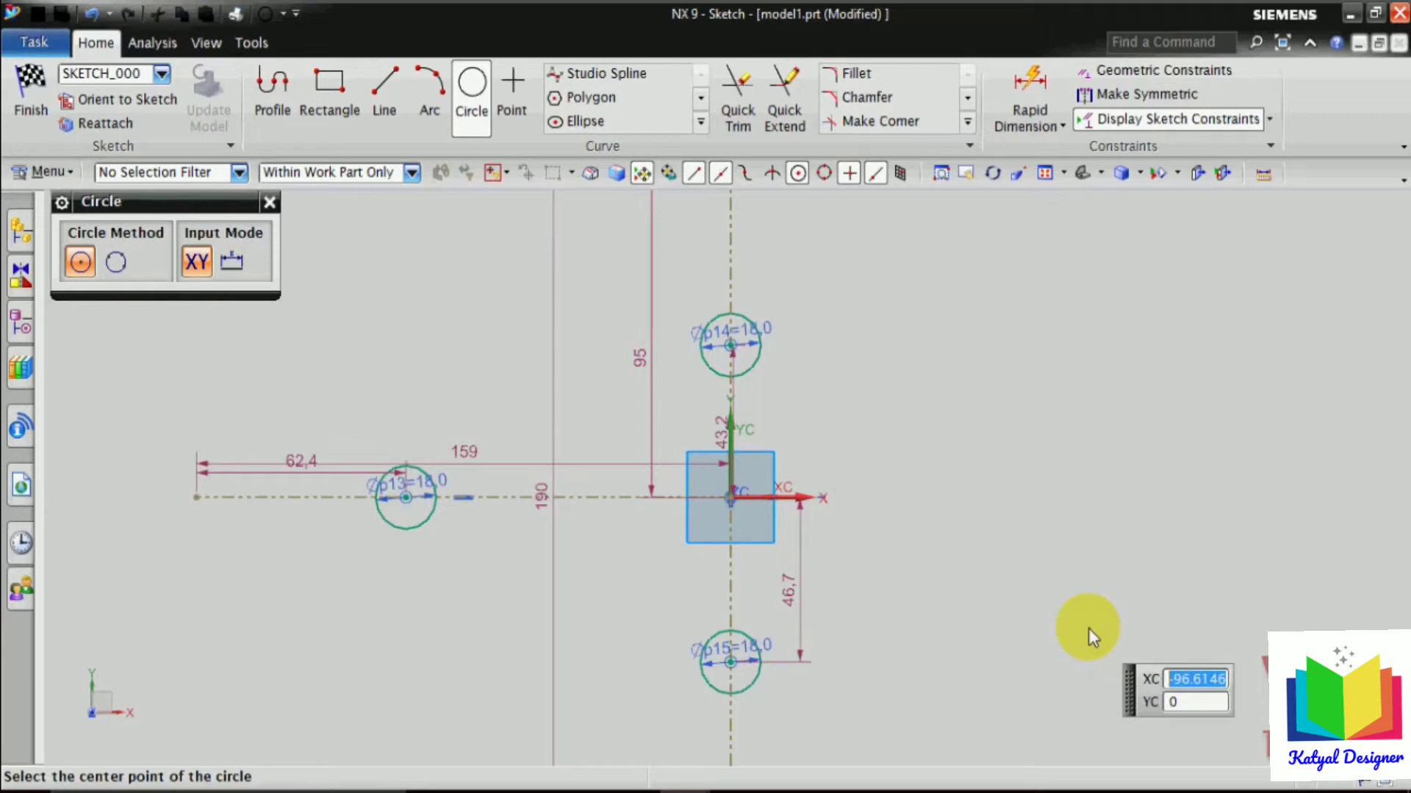
pyautogui.press('Escape')
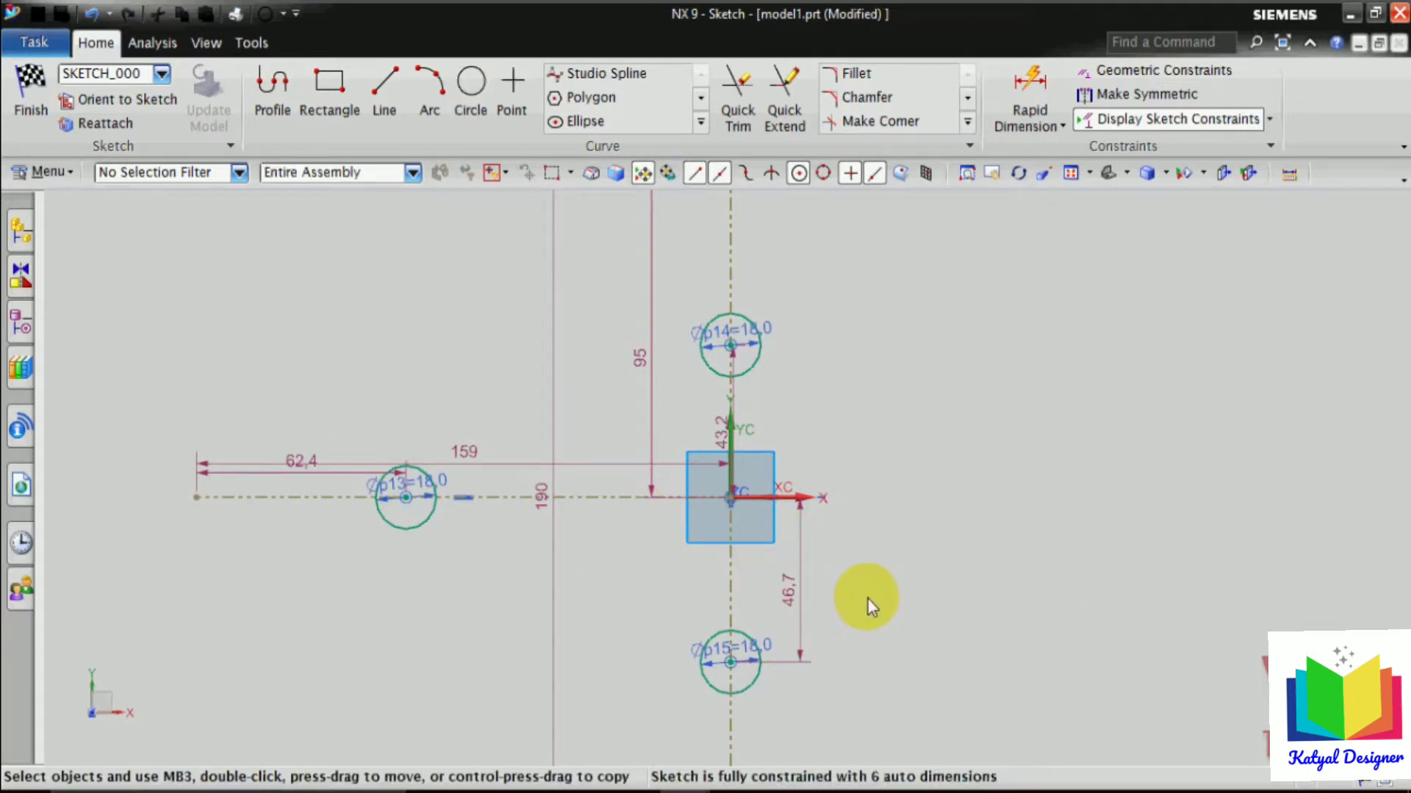
# Set the distance from the Sketch Origin to 46 mm for both circles on the vertical reference line.
pyautogui.scroll(1, 826, 642)
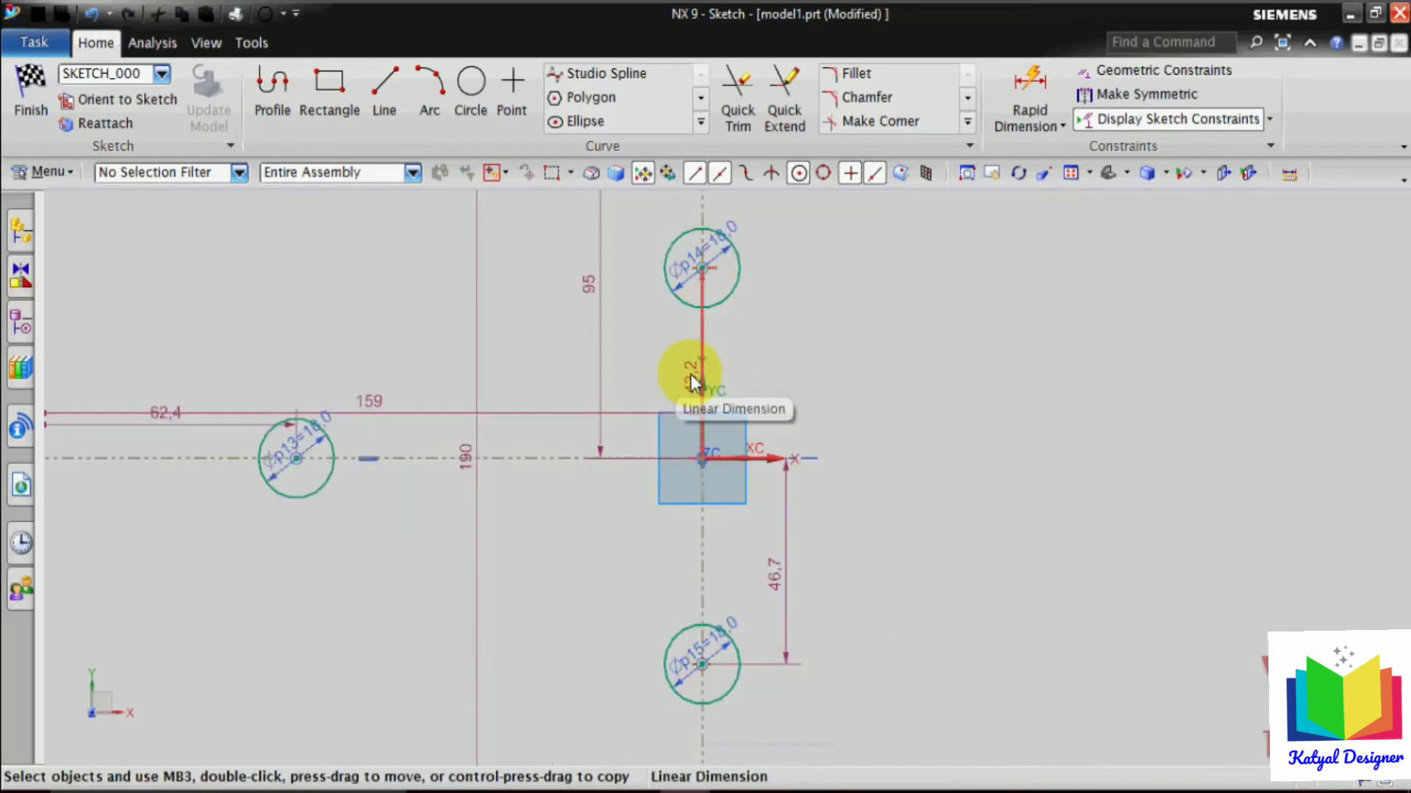
pyautogui.click(772, 584)
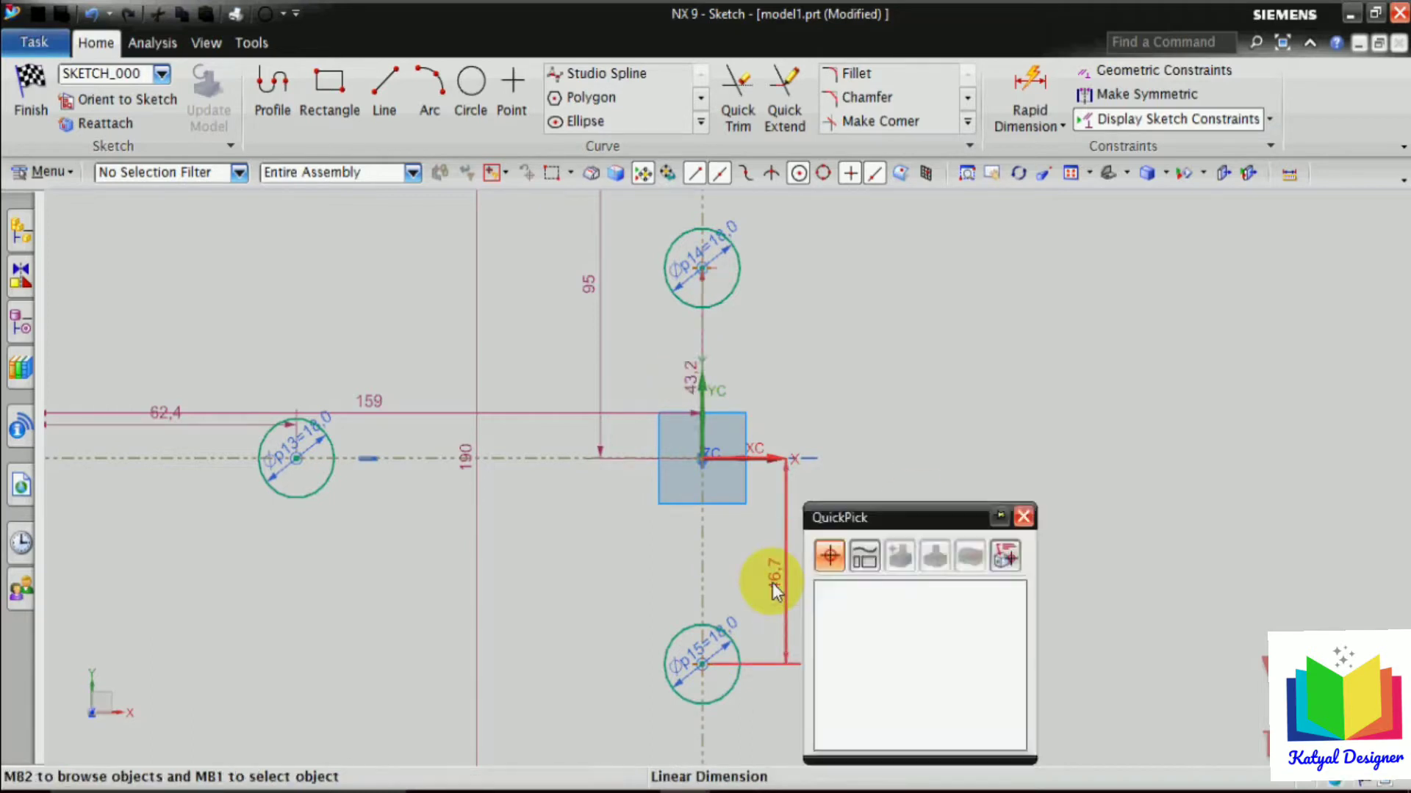
pyautogui.doubleClick(774, 580)
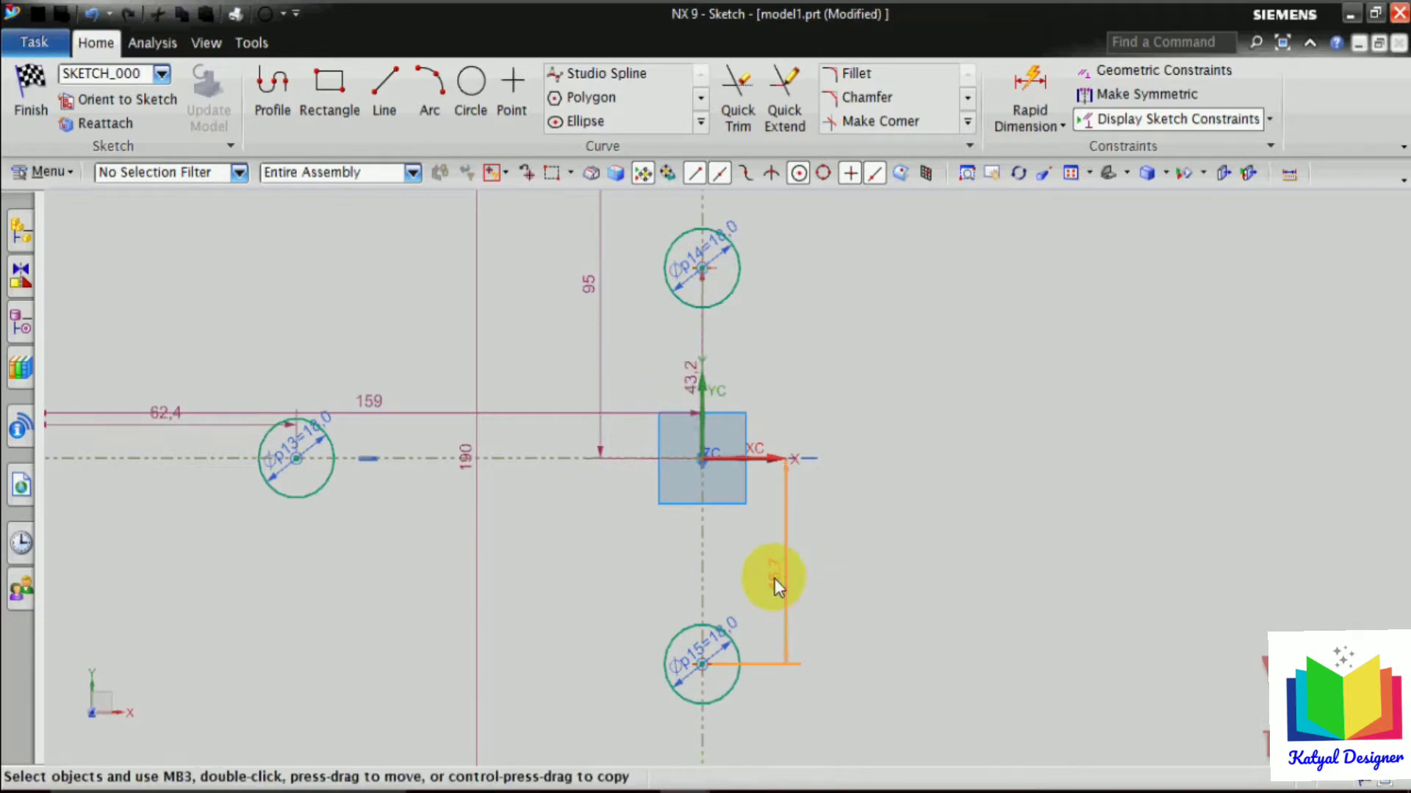
pyautogui.write('46')
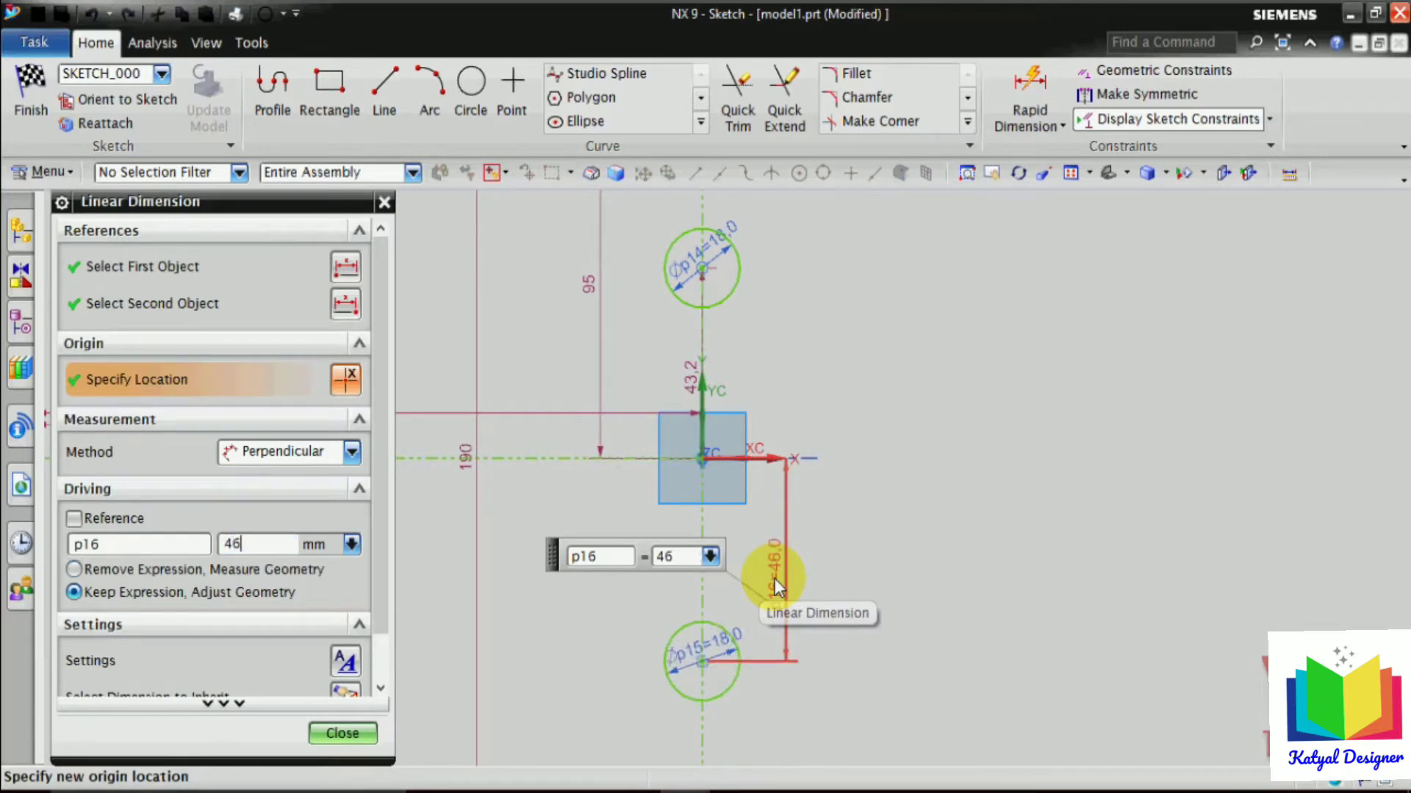
pyautogui.press('Return')
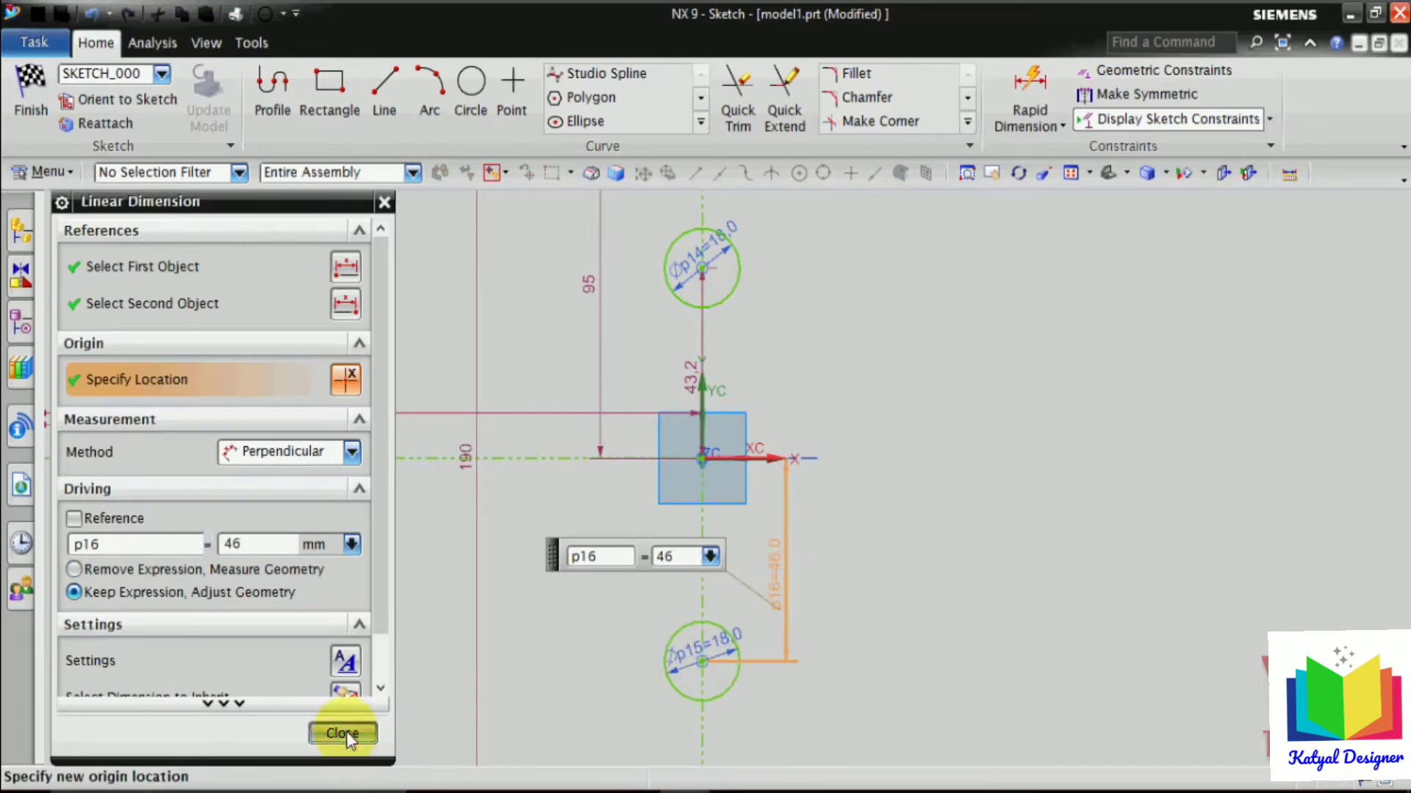
pyautogui.click(343, 733)
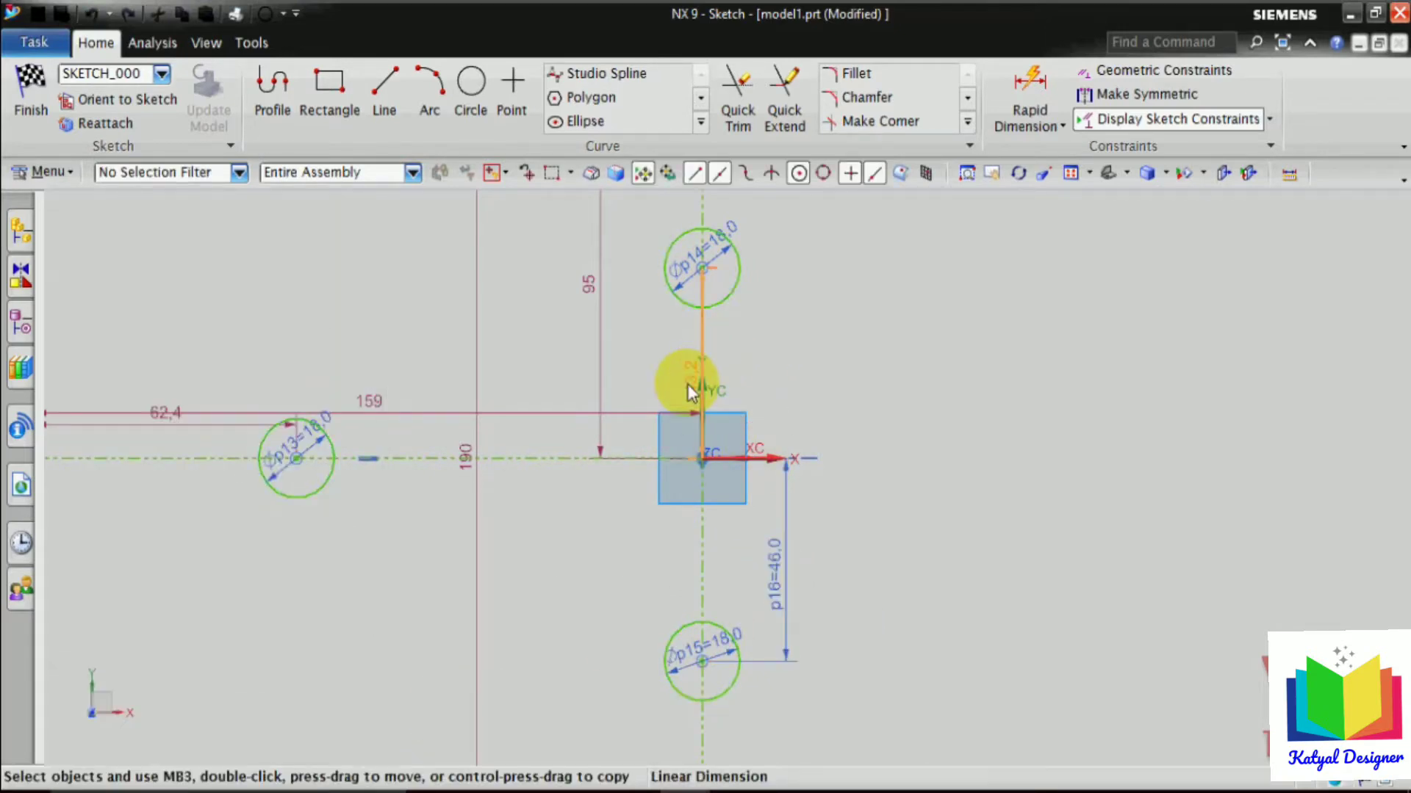
pyautogui.doubleClick(687, 384)
pyautogui.write('46')
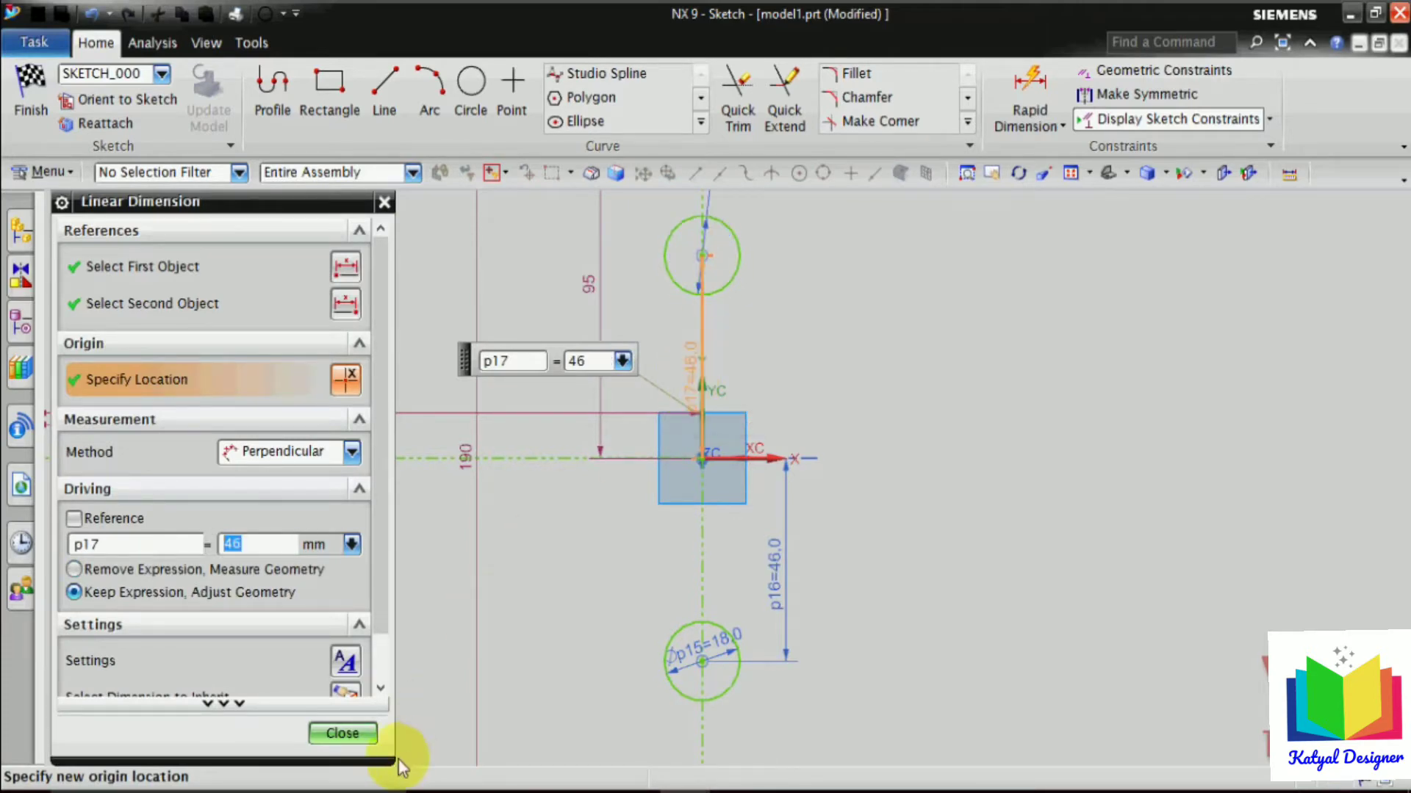
pyautogui.click(372, 736)
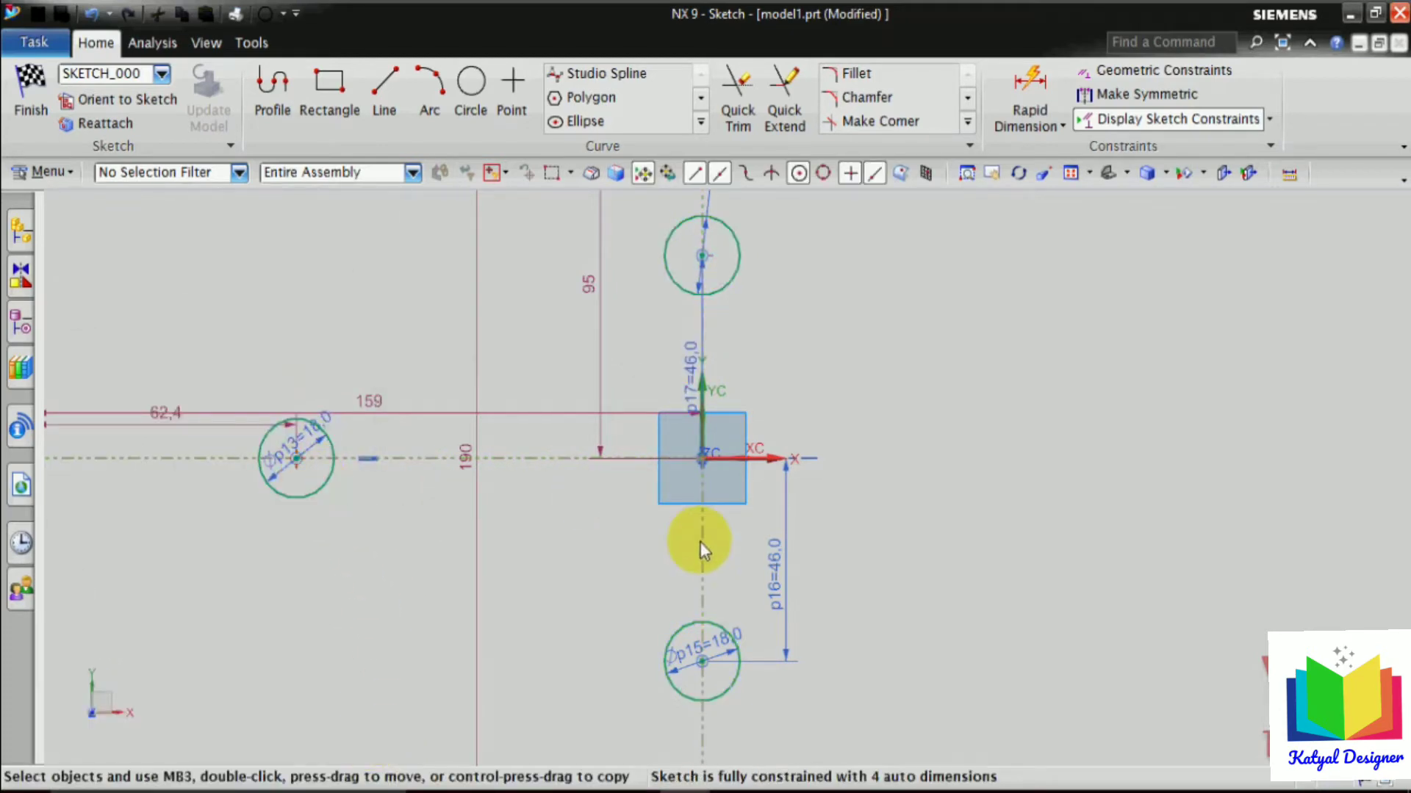
# Add a horizontal Rapid Dimension of 64 mm between the centre of the circle on the horizontal reference line and the vertical reference line.
pyautogui.click(1025, 104)
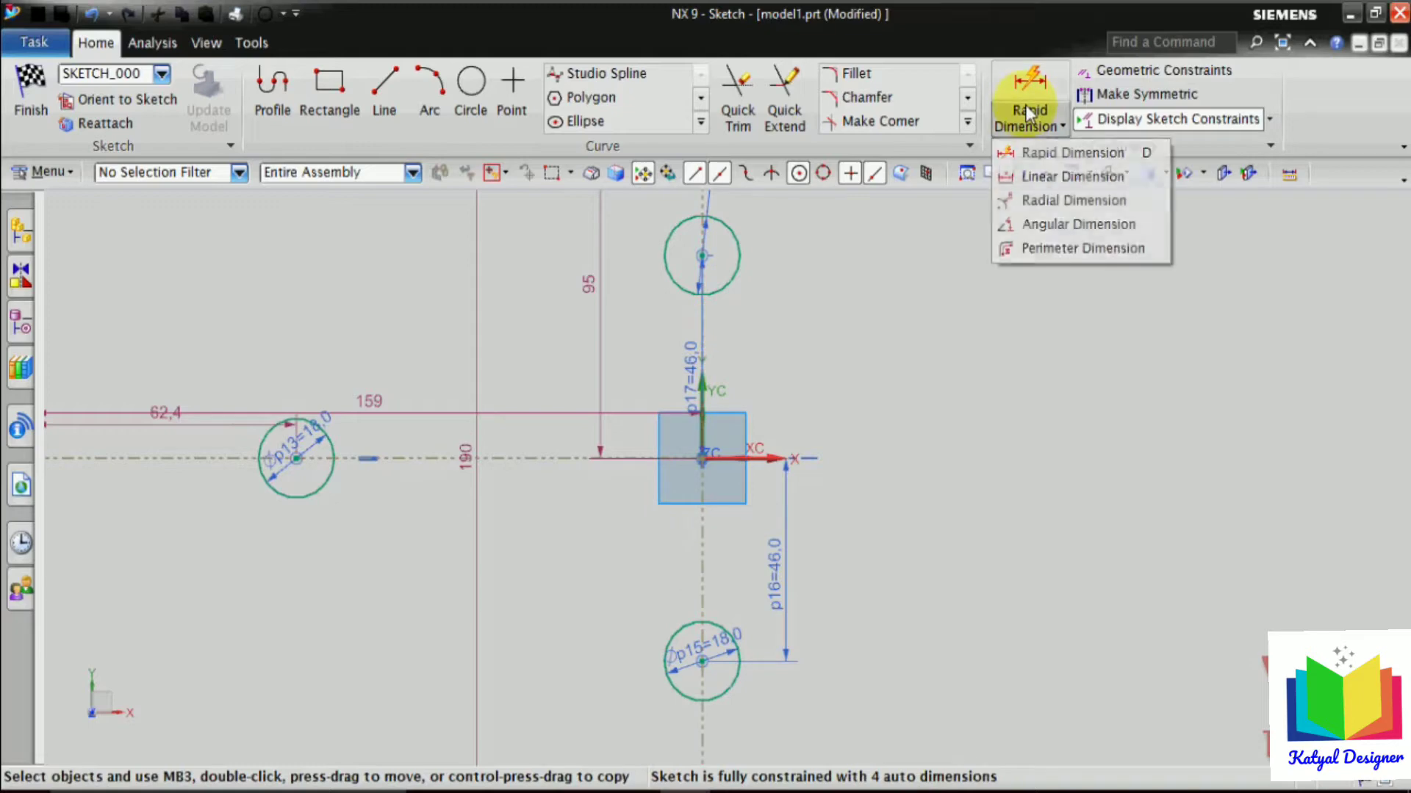
pyautogui.click(1030, 150)
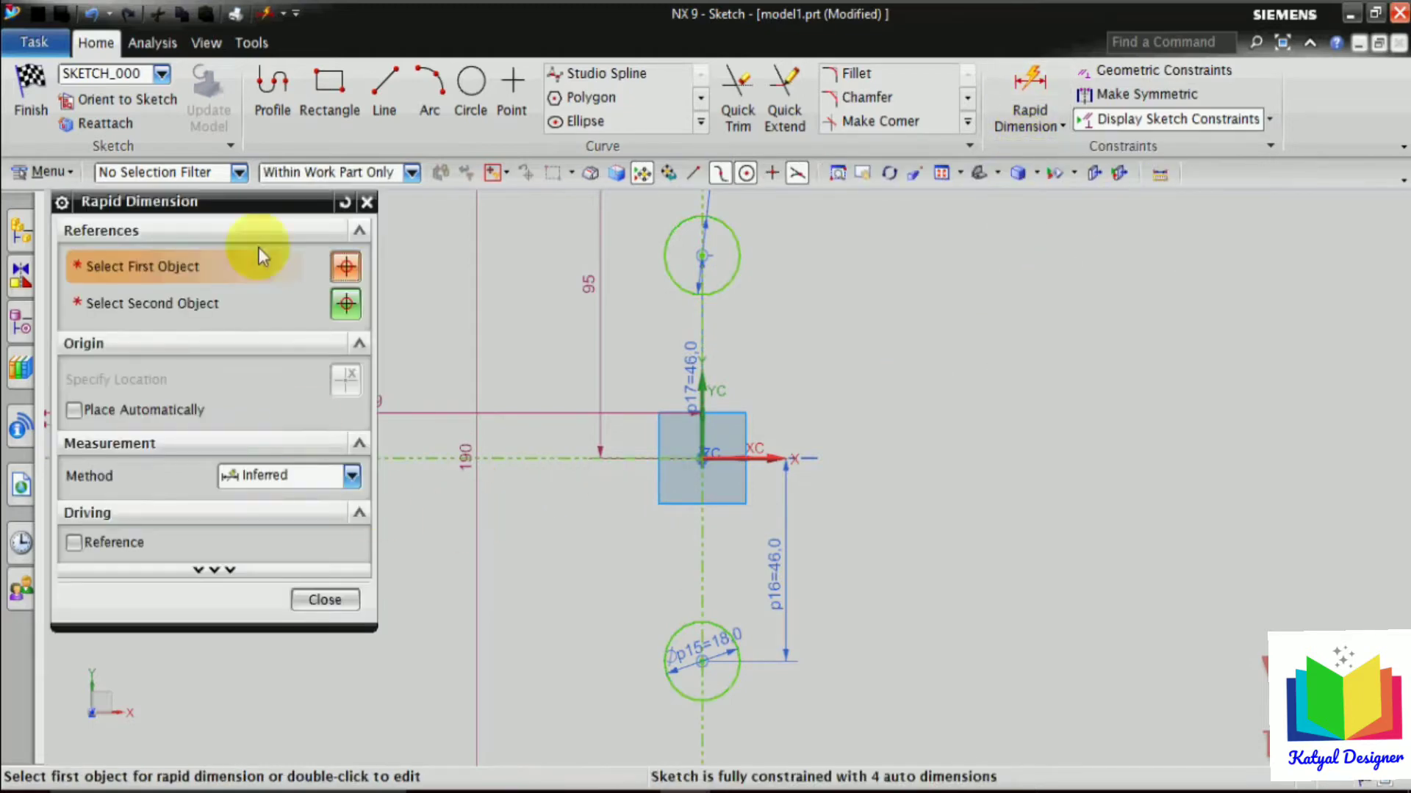
pyautogui.moveTo(229, 208); pyautogui.dragTo(1142, 208)
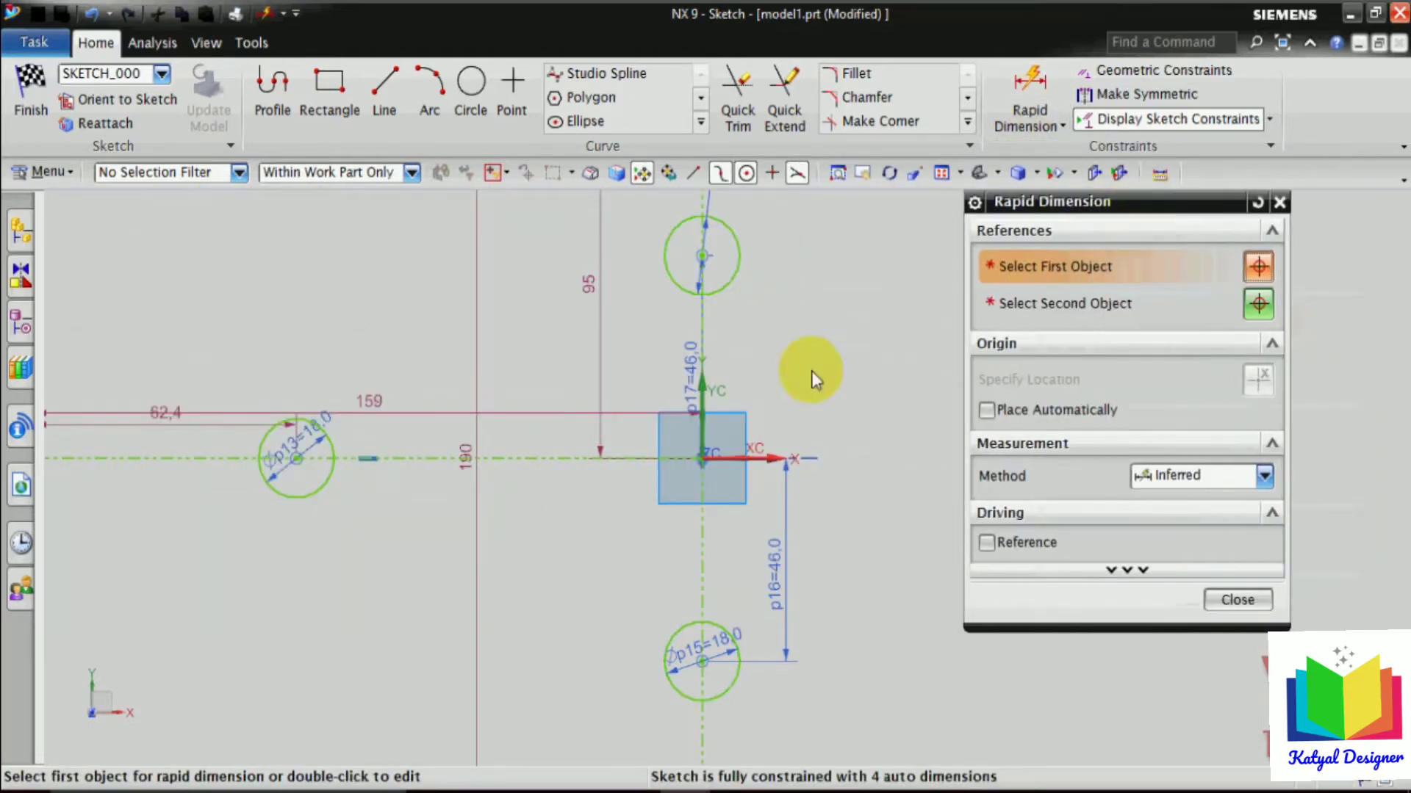
pyautogui.click(296, 459)
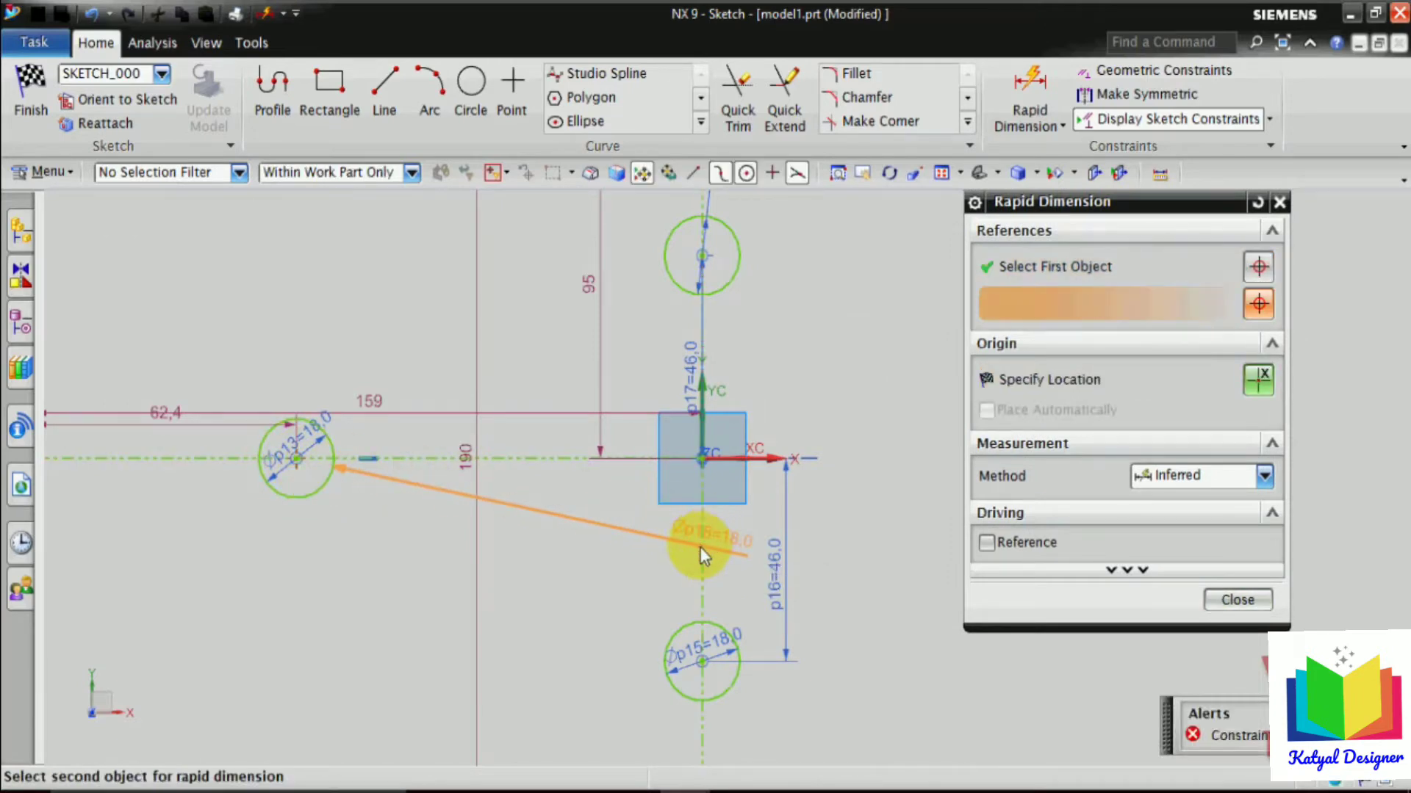
pyautogui.click(699, 548)
pyautogui.click(525, 702)
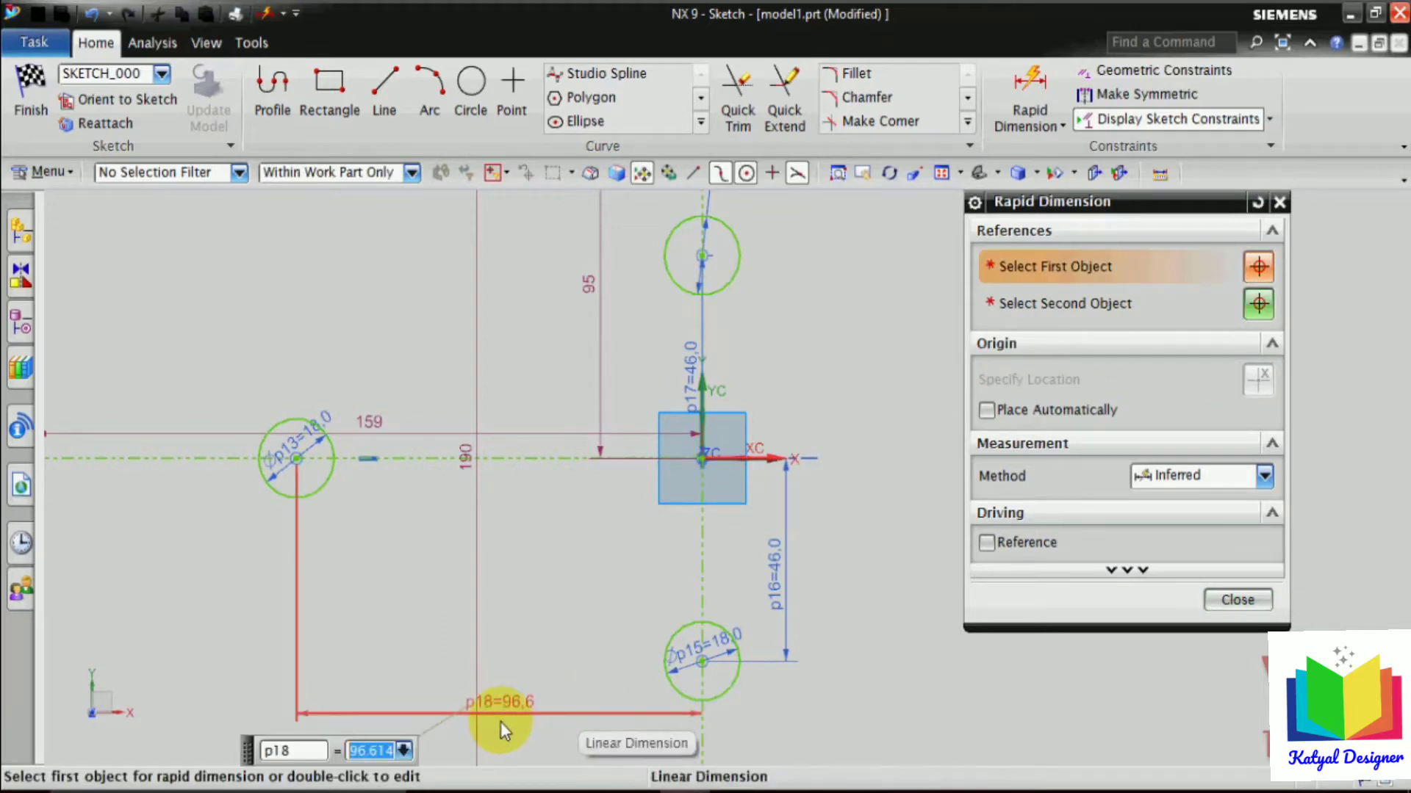
pyautogui.write('64')
pyautogui.press('Return')
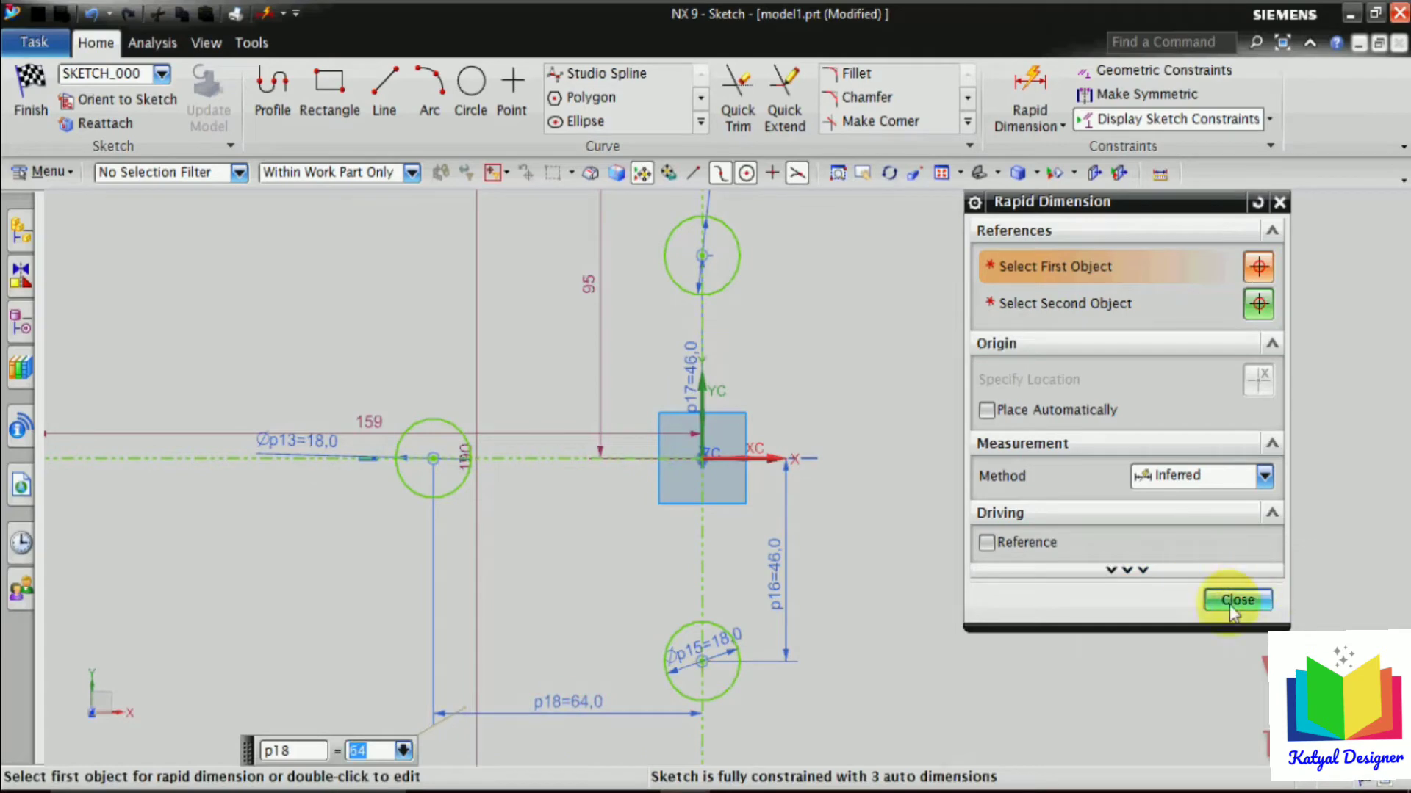
pyautogui.click(1237, 599)
# Sketch a 36 mm diameter circle concentric with the 18 mm circle on the horizontal reference line.
pyautogui.scroll(-2, 867, 558)
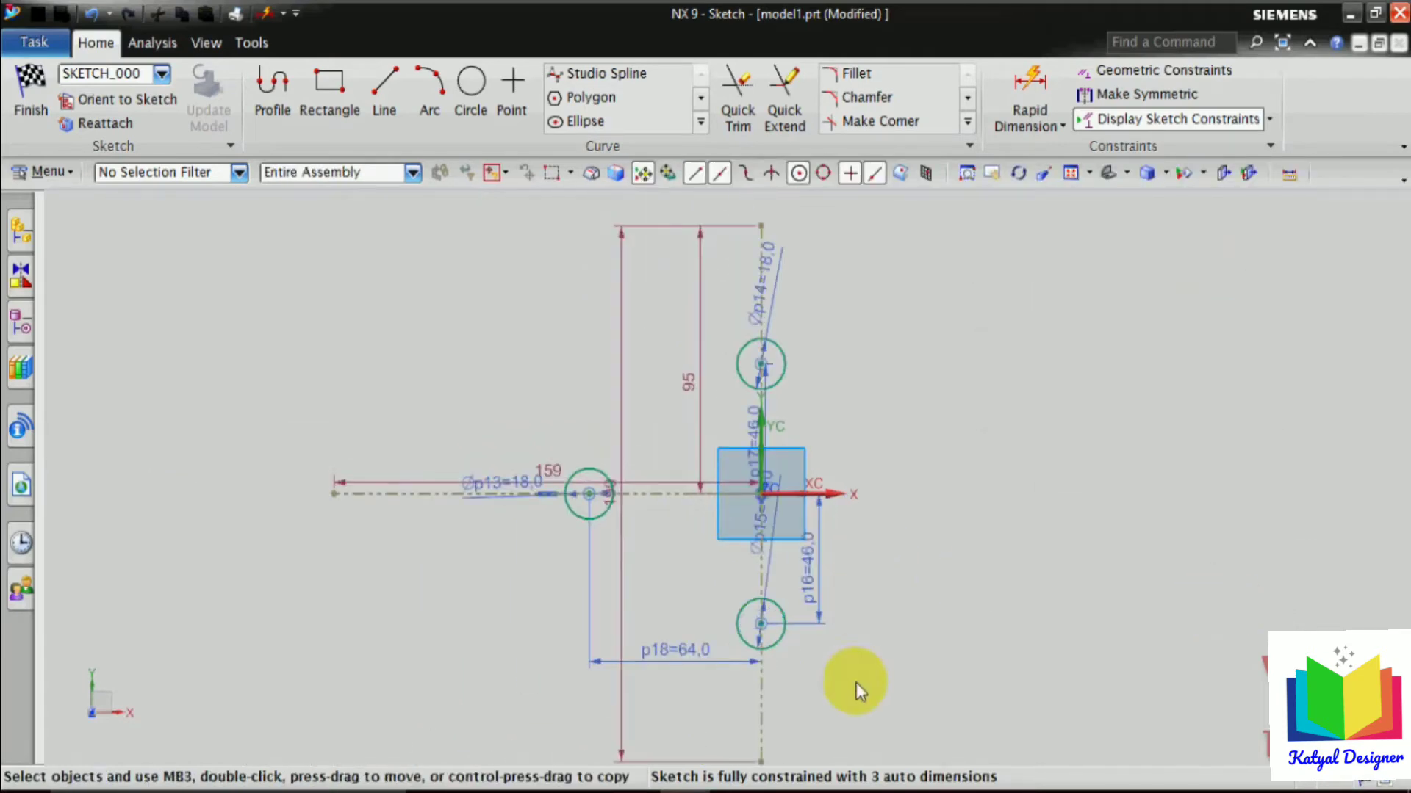
pyautogui.scroll(1, 831, 510)
pyautogui.scroll(4, 731, 228)
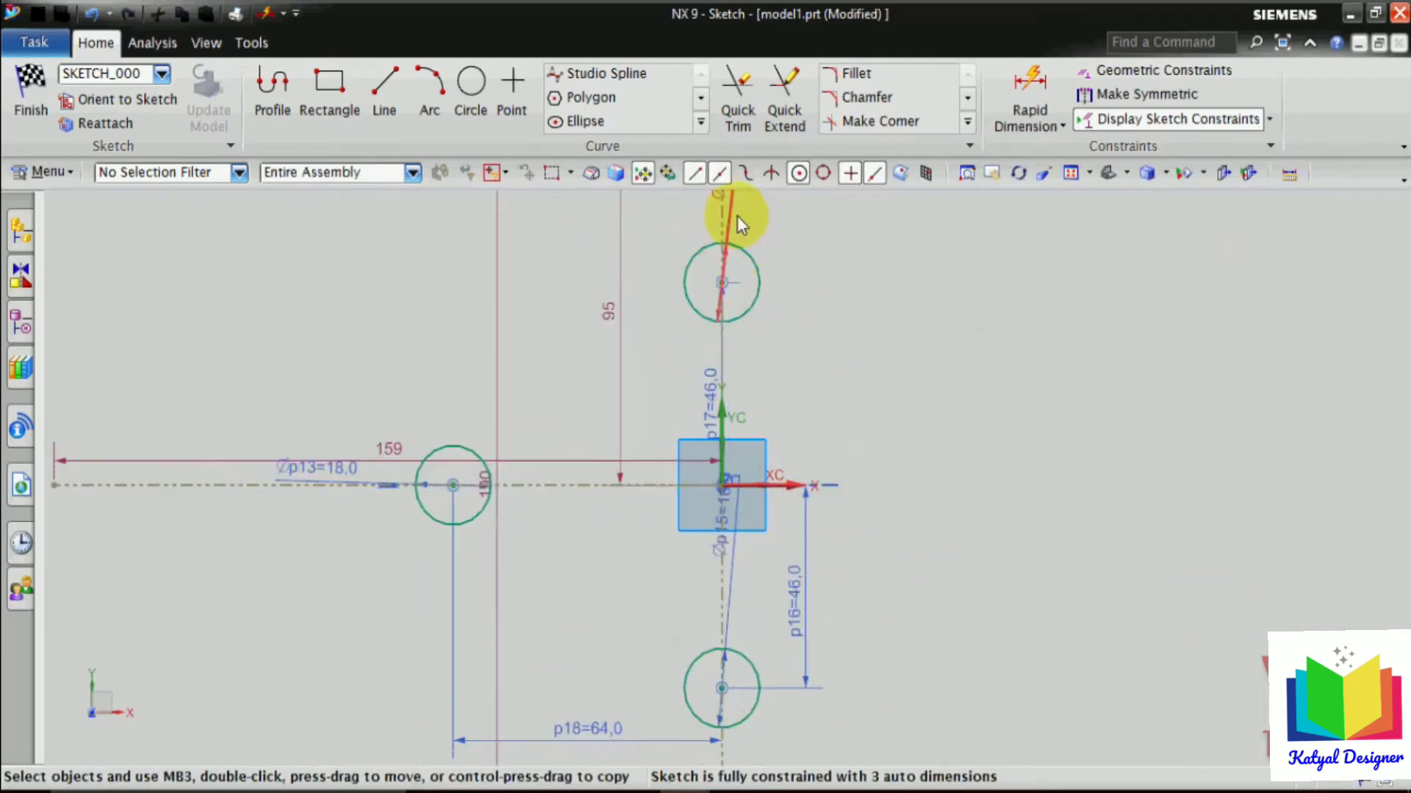
pyautogui.scroll(-4, 727, 238)
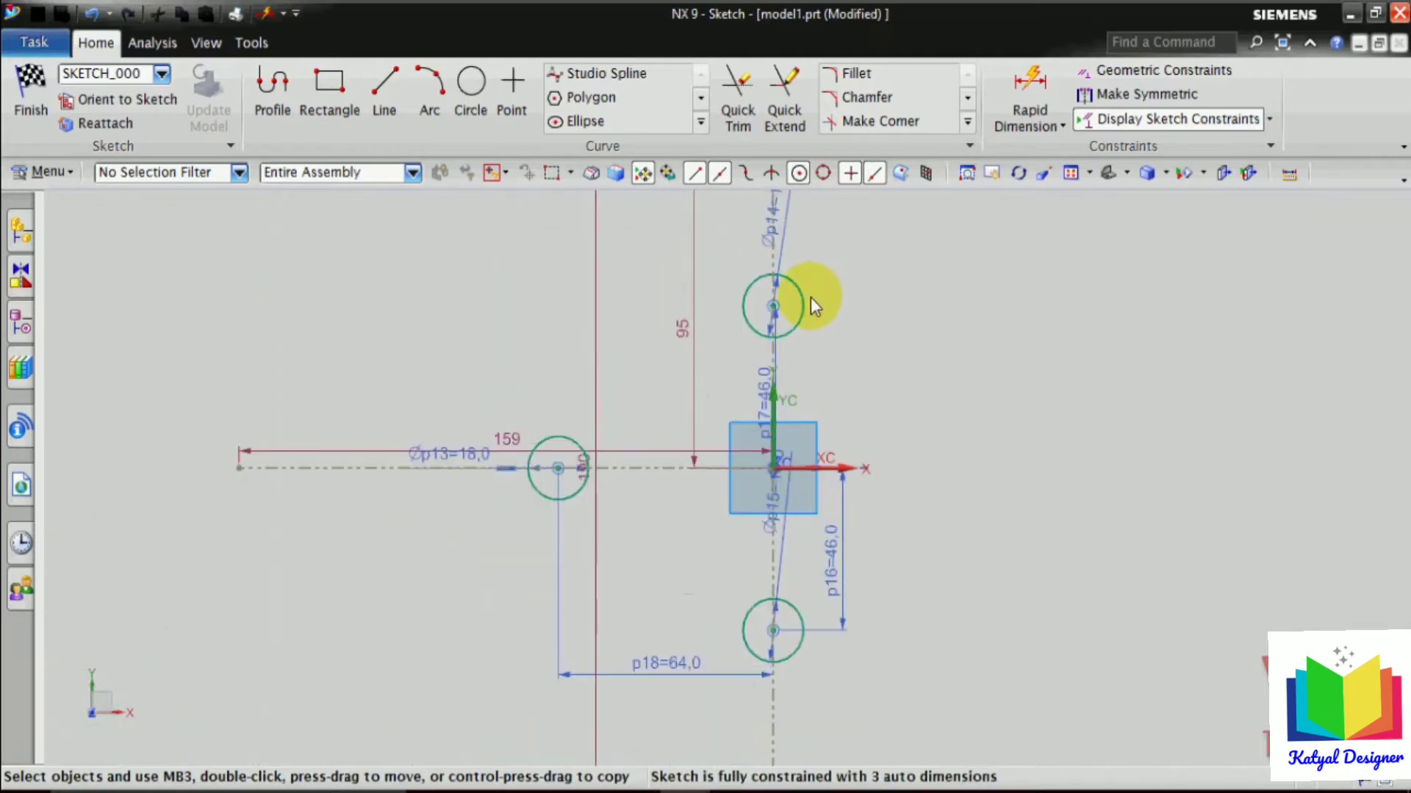
pyautogui.scroll(-1, 845, 476)
pyautogui.scroll(1, 818, 249)
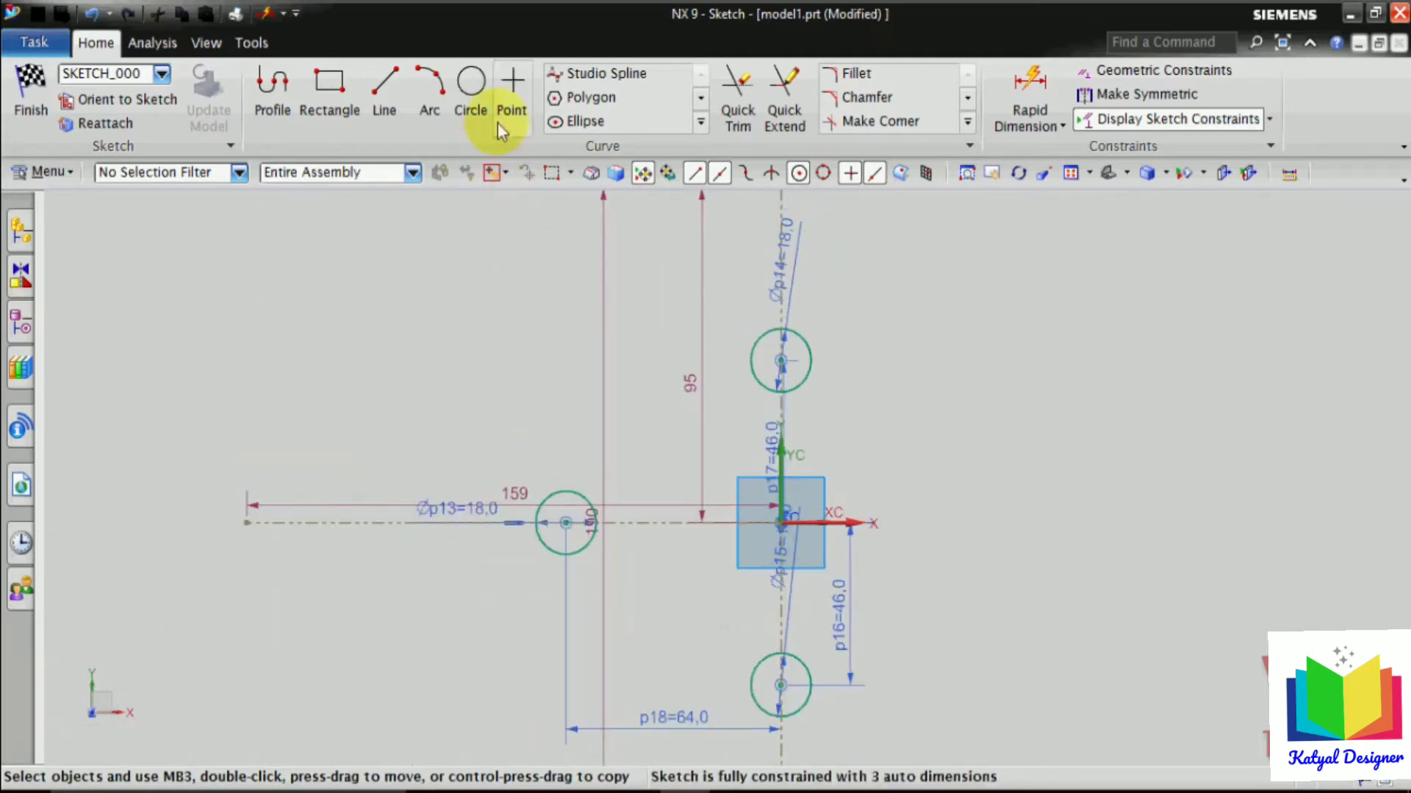
pyautogui.click(472, 109)
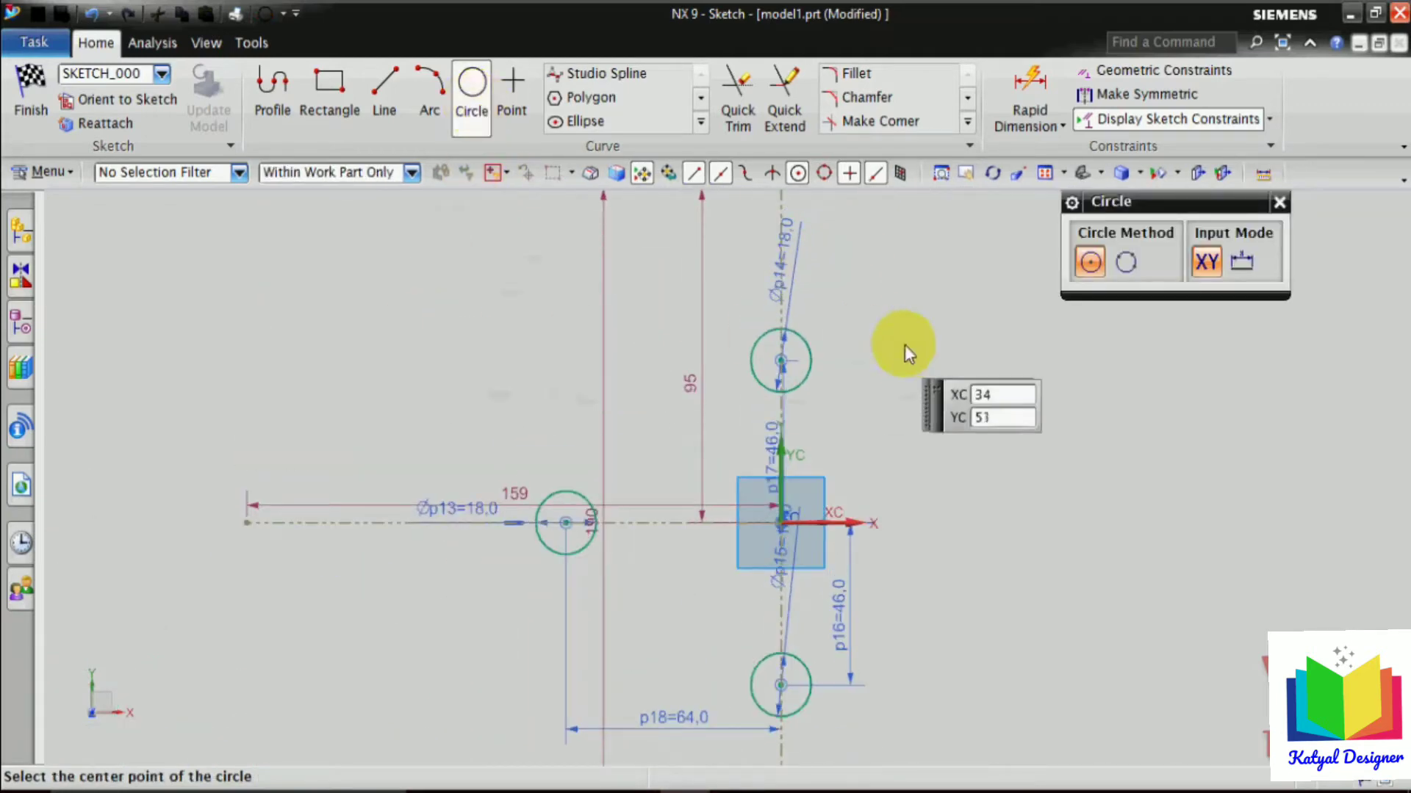
pyautogui.click(565, 525)
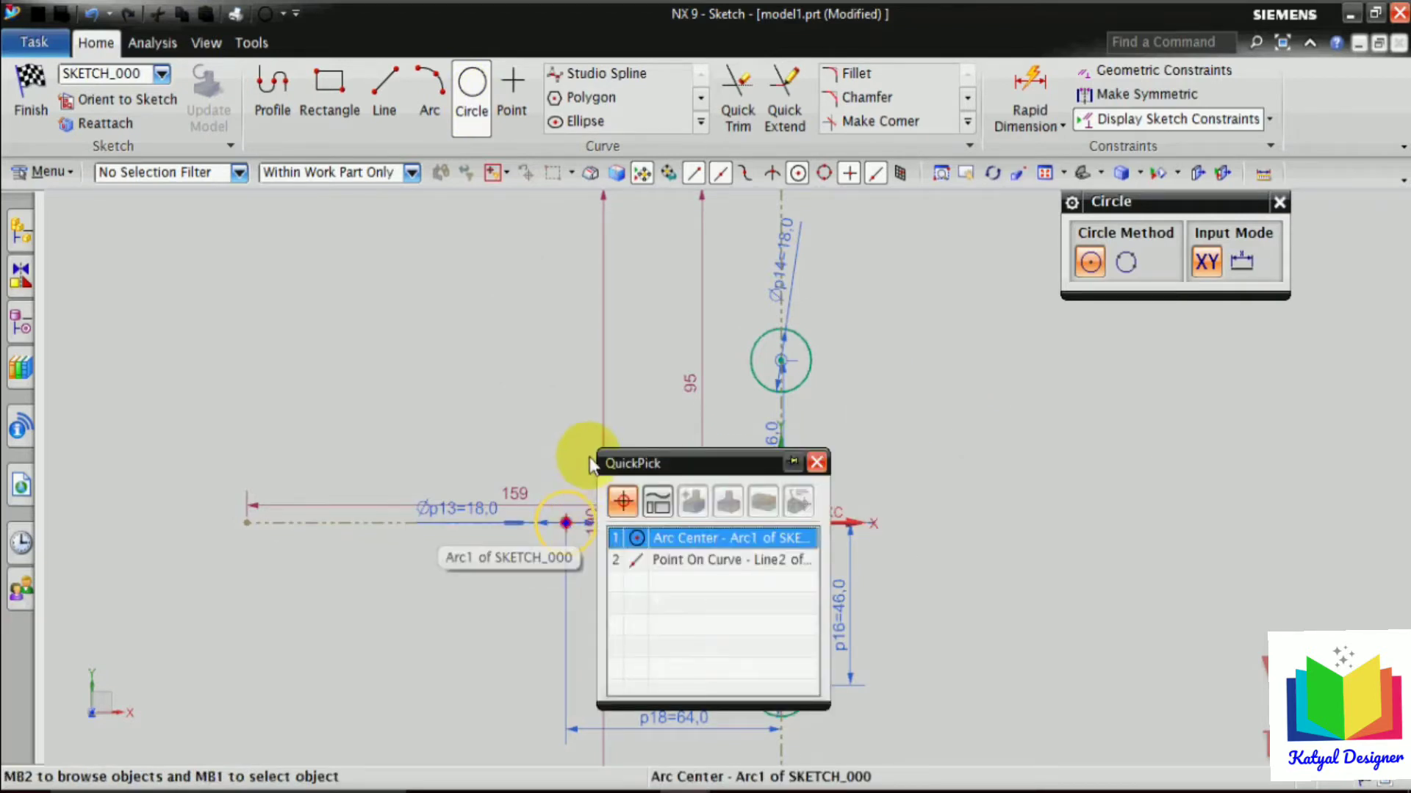
pyautogui.click(680, 542)
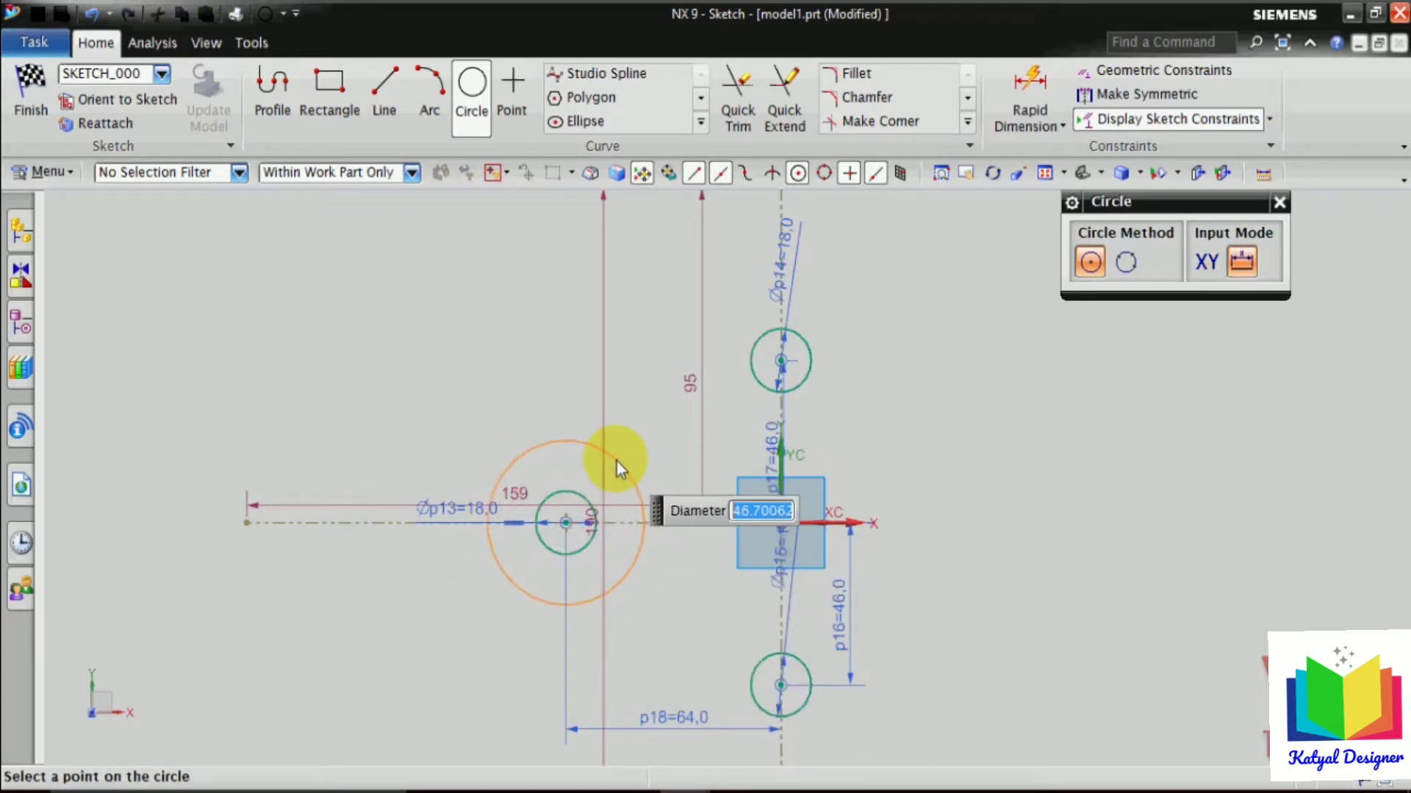
pyautogui.write('36')
pyautogui.press('Return')
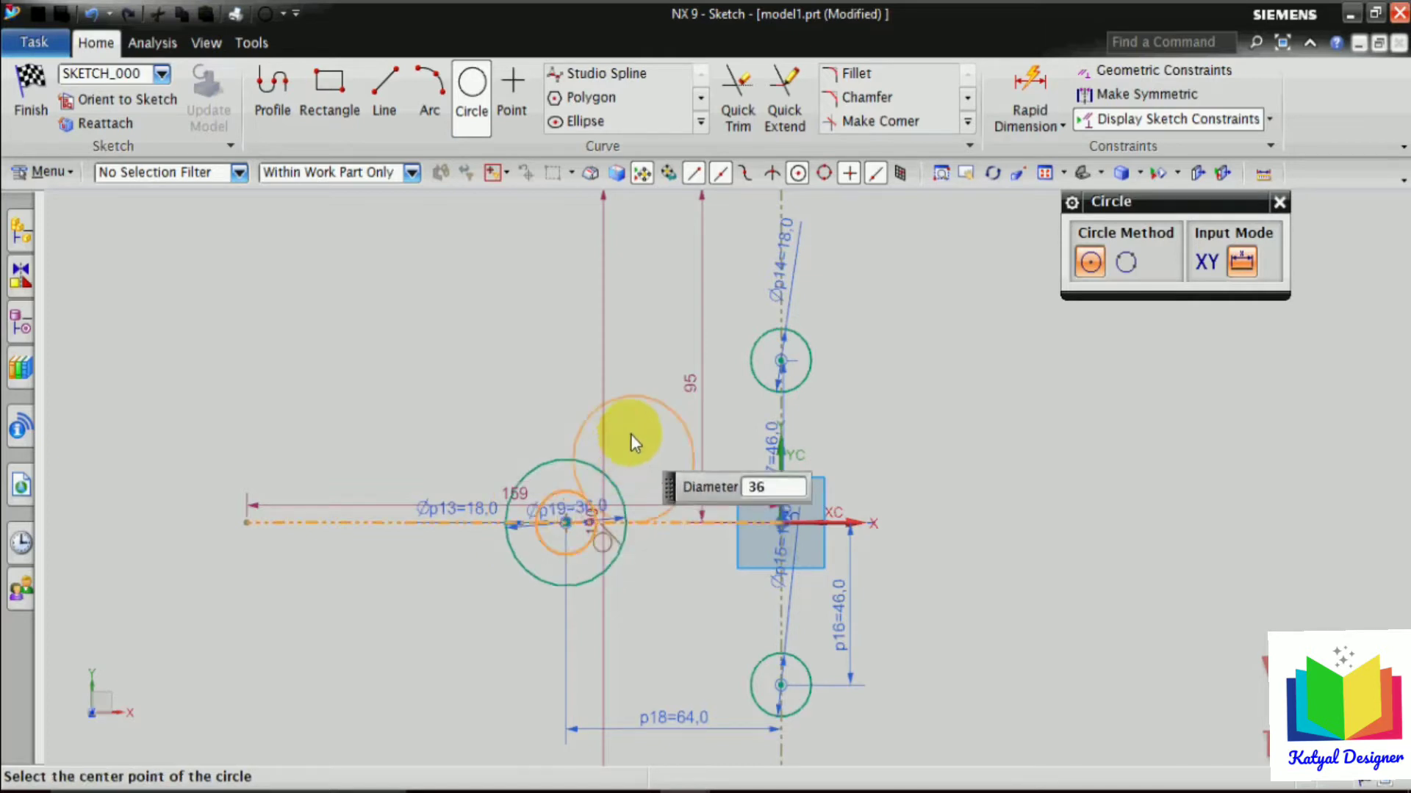
# Add 36 mm diameter circles concentric with the two 18 mm circles on the vertical reference line.
pyautogui.click(783, 367)
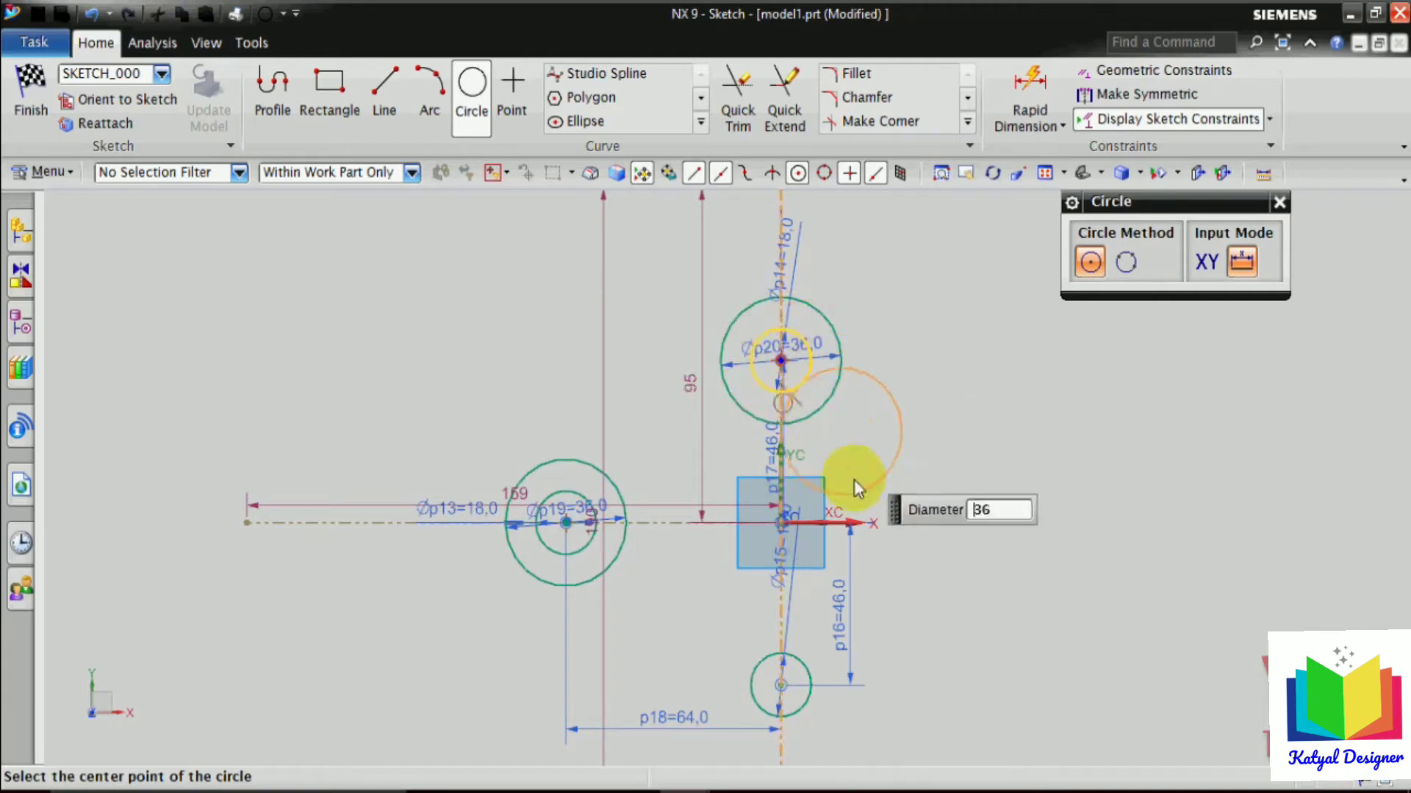
pyautogui.click(781, 685)
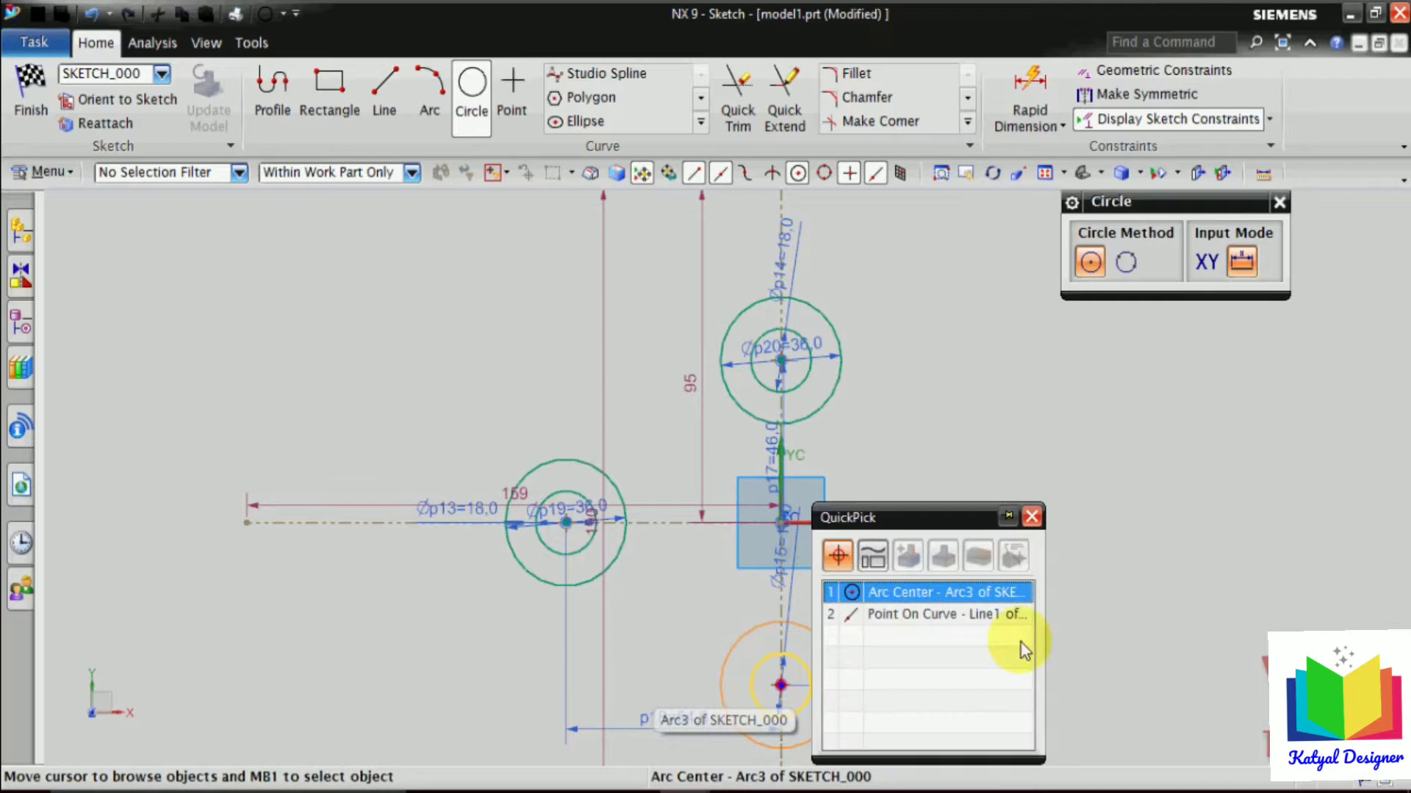
pyautogui.click(944, 592)
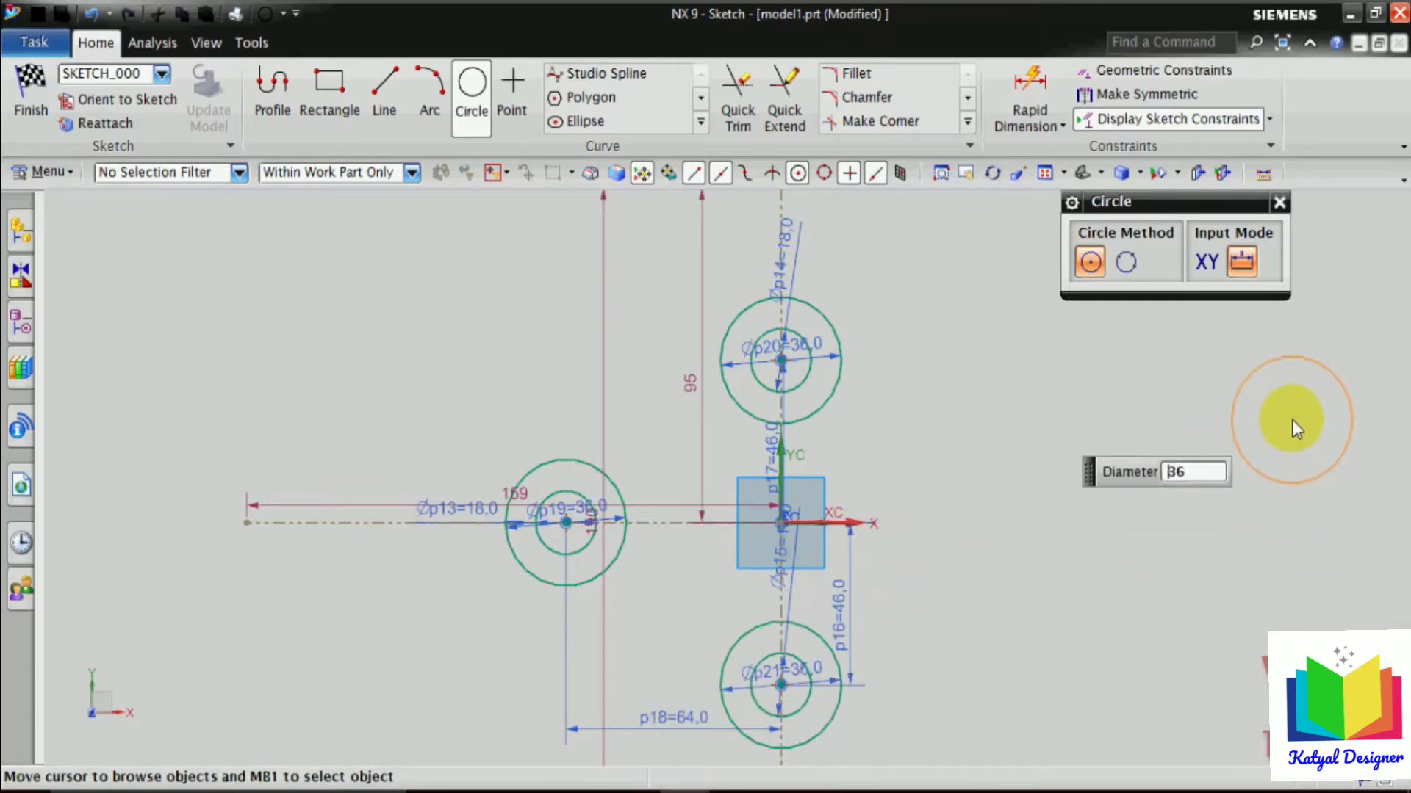
# Leave the Circle command, check the base plate outline in drawing 2.prt, and return to the model1.prt sketch.
pyautogui.press('Escape')
pyautogui.press('Escape')
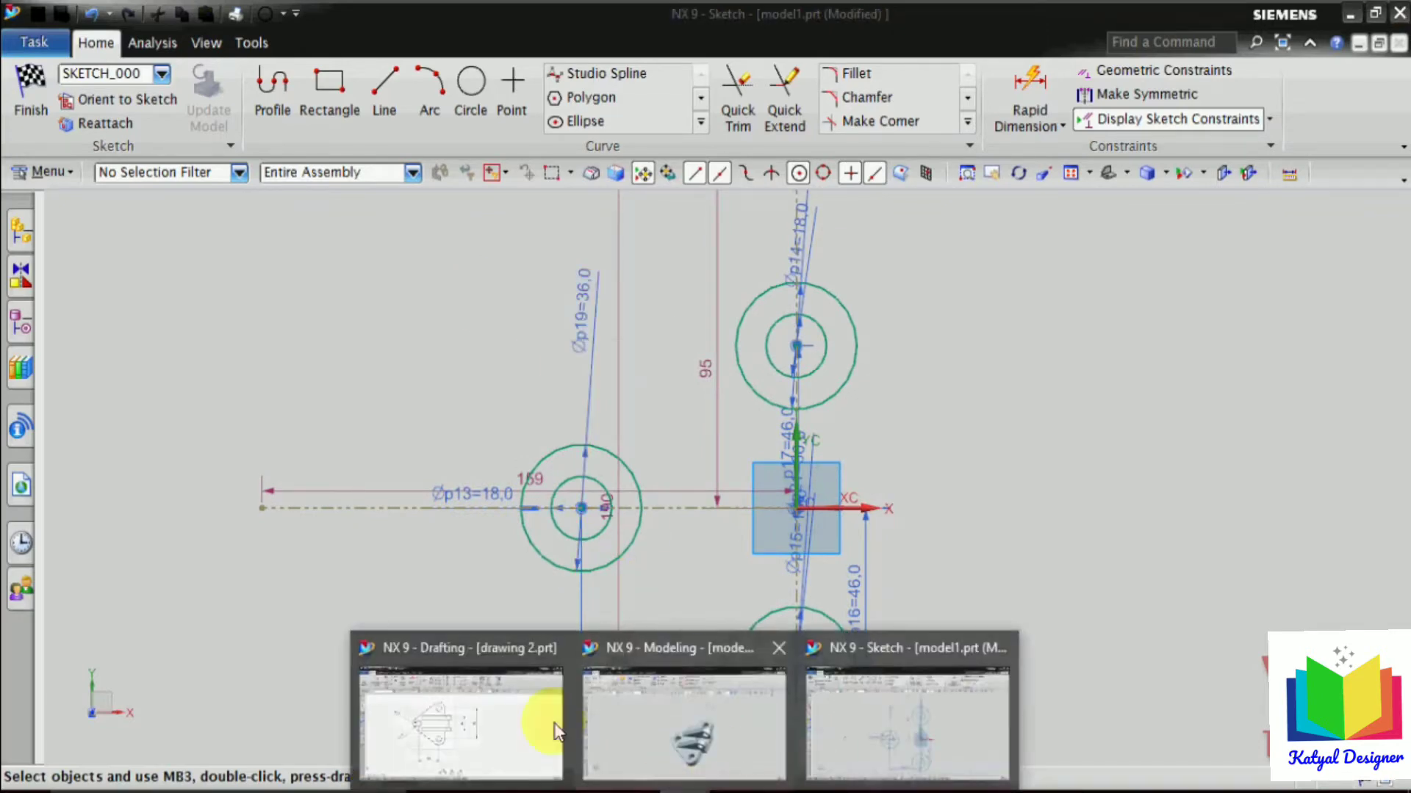
pyautogui.click(555, 731)
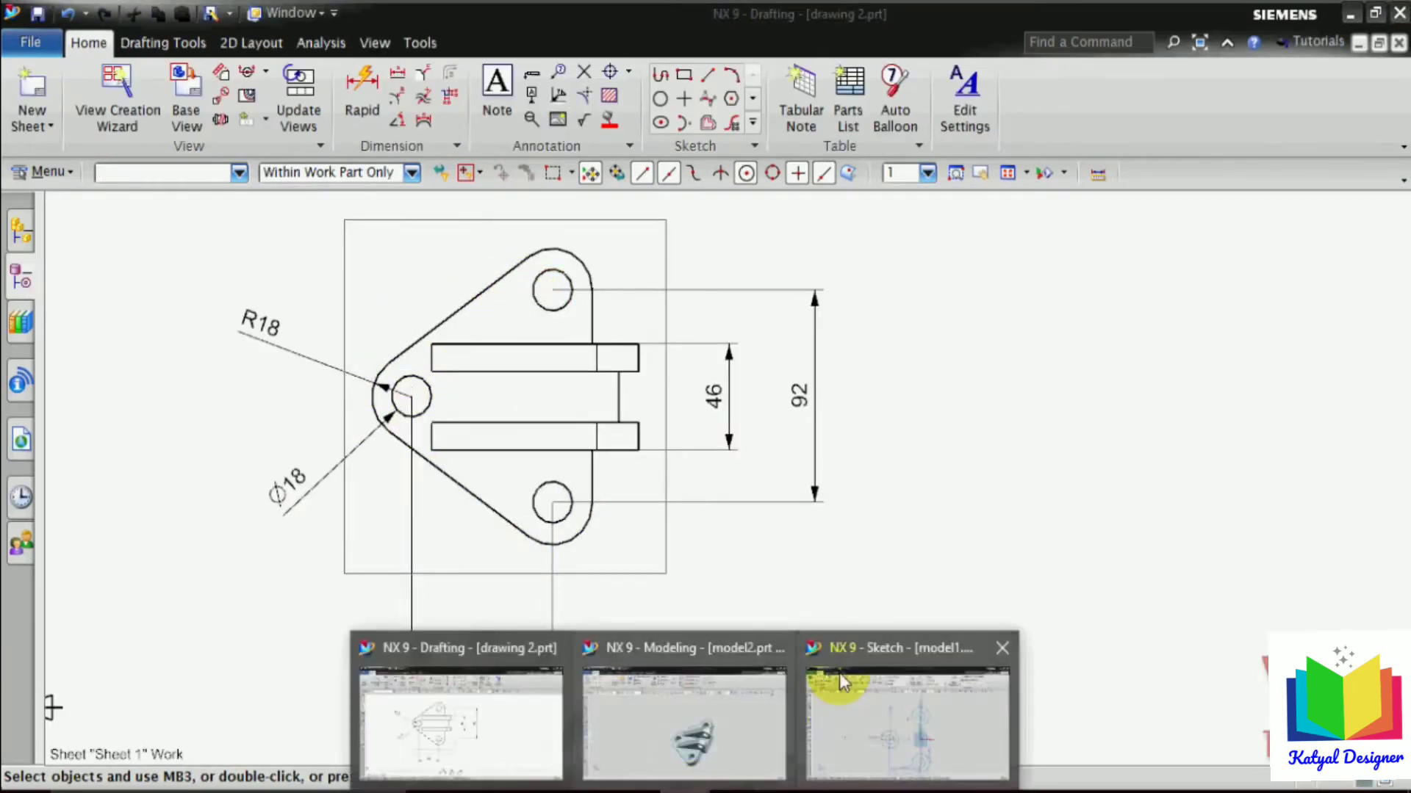
pyautogui.click(839, 673)
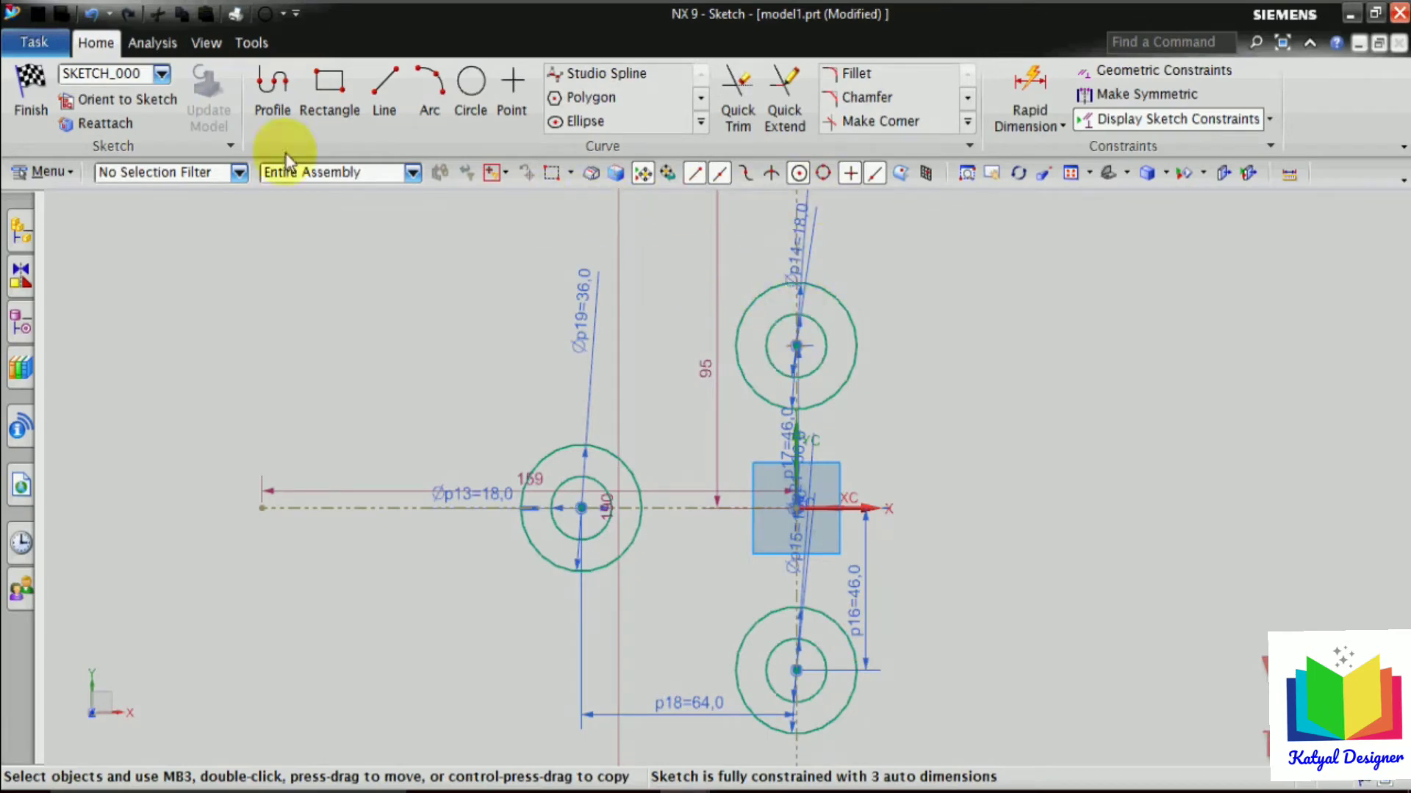
# Draw a tangent line from the 36 mm circle on the horizontal reference line to the upper 36 mm circle.
pyautogui.click(358, 94)
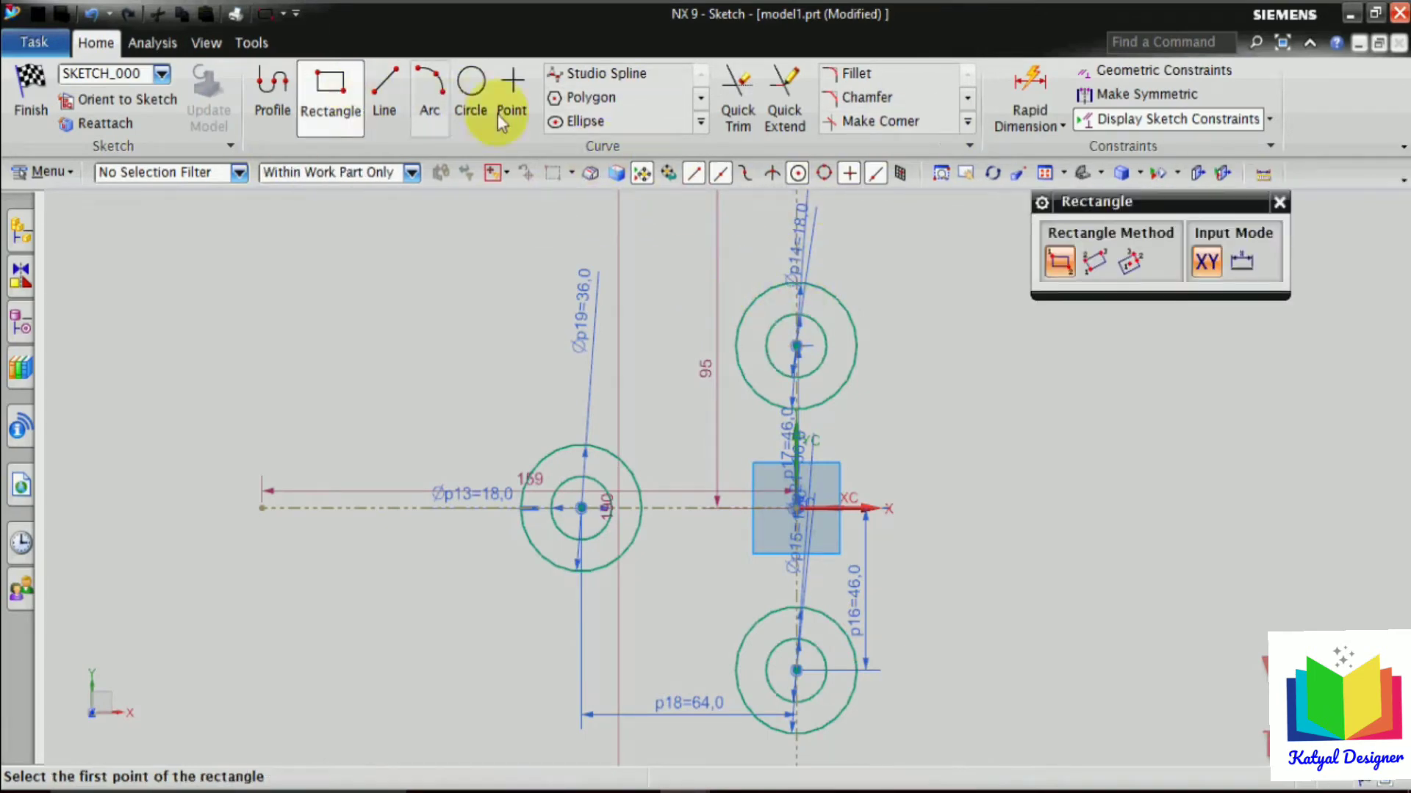
pyautogui.click(1280, 202)
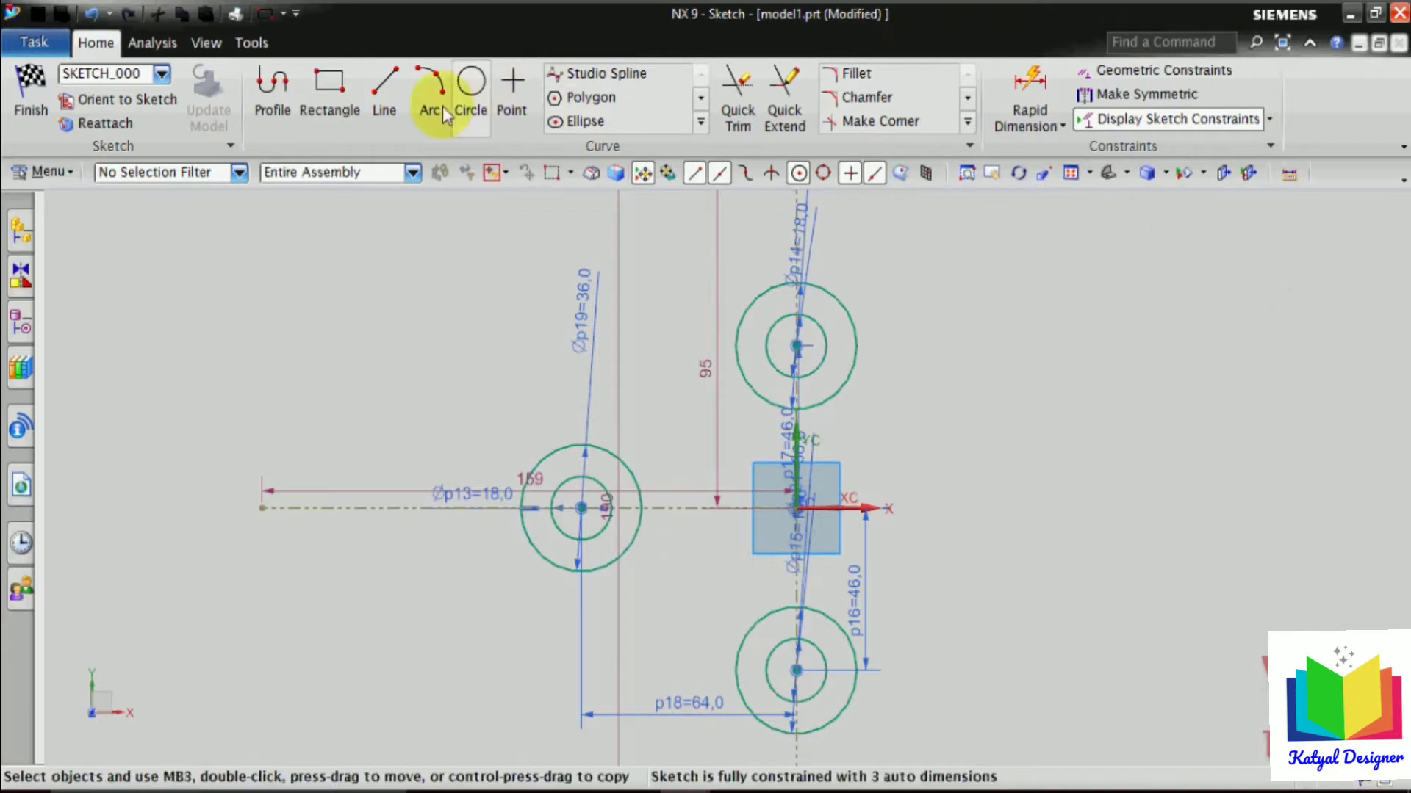
pyautogui.click(388, 110)
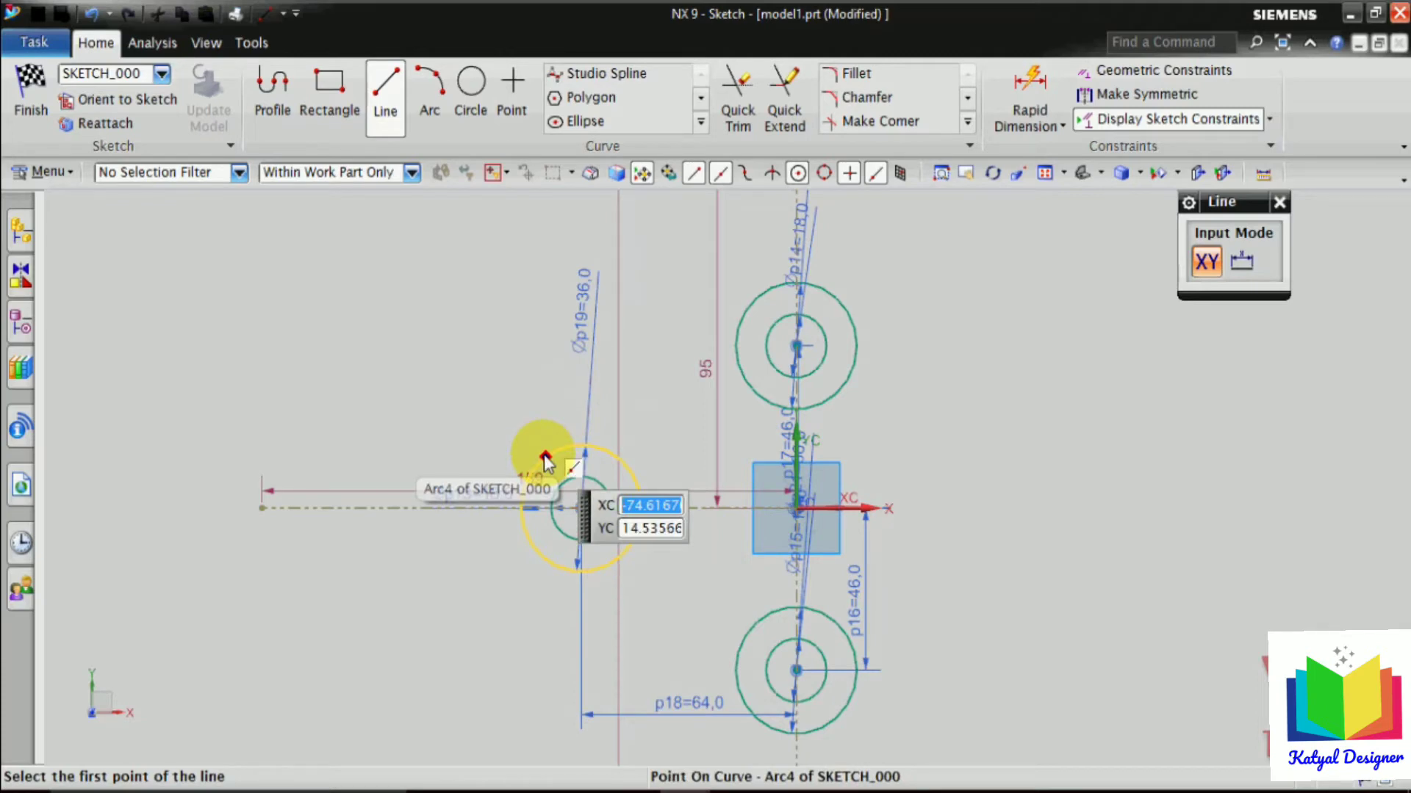
pyautogui.click(544, 455)
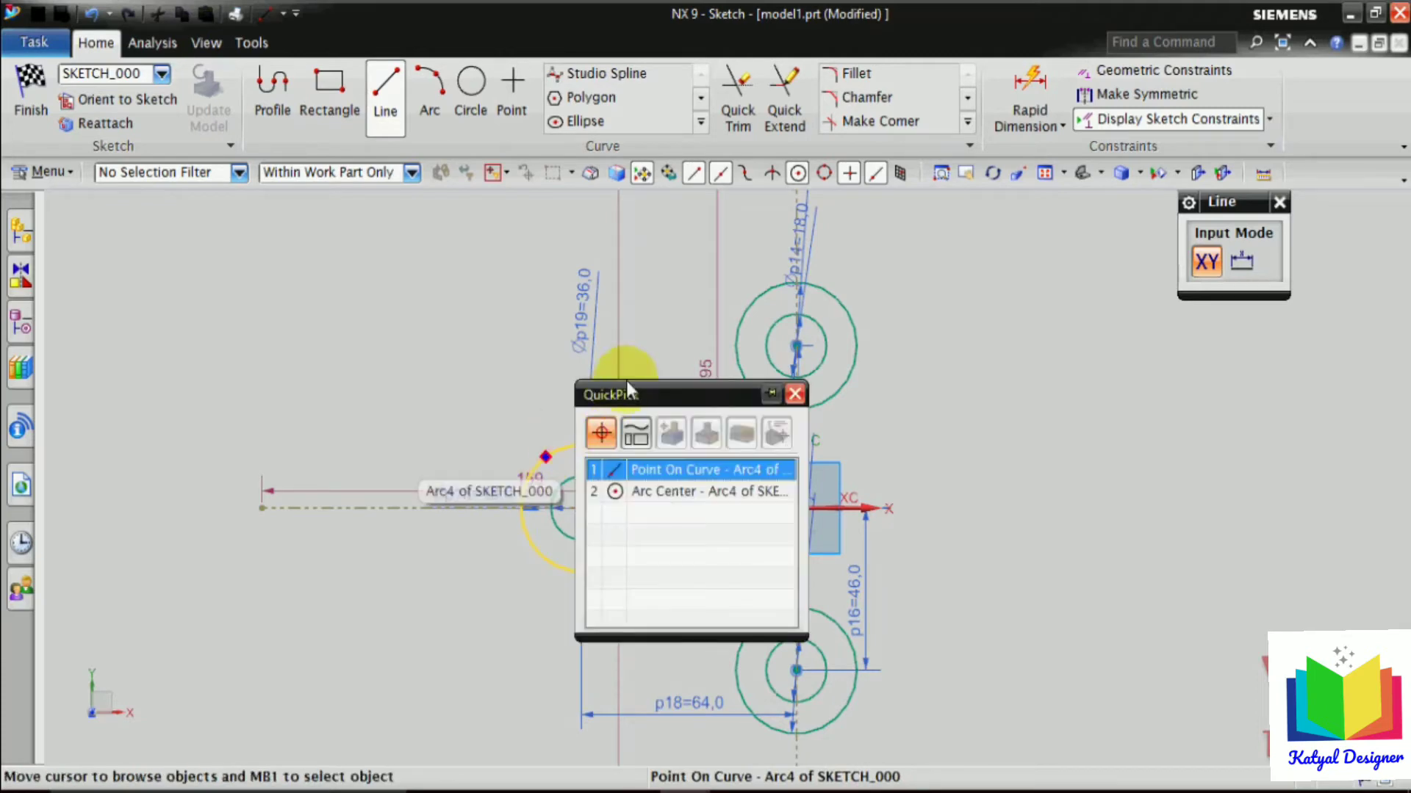
pyautogui.click(676, 470)
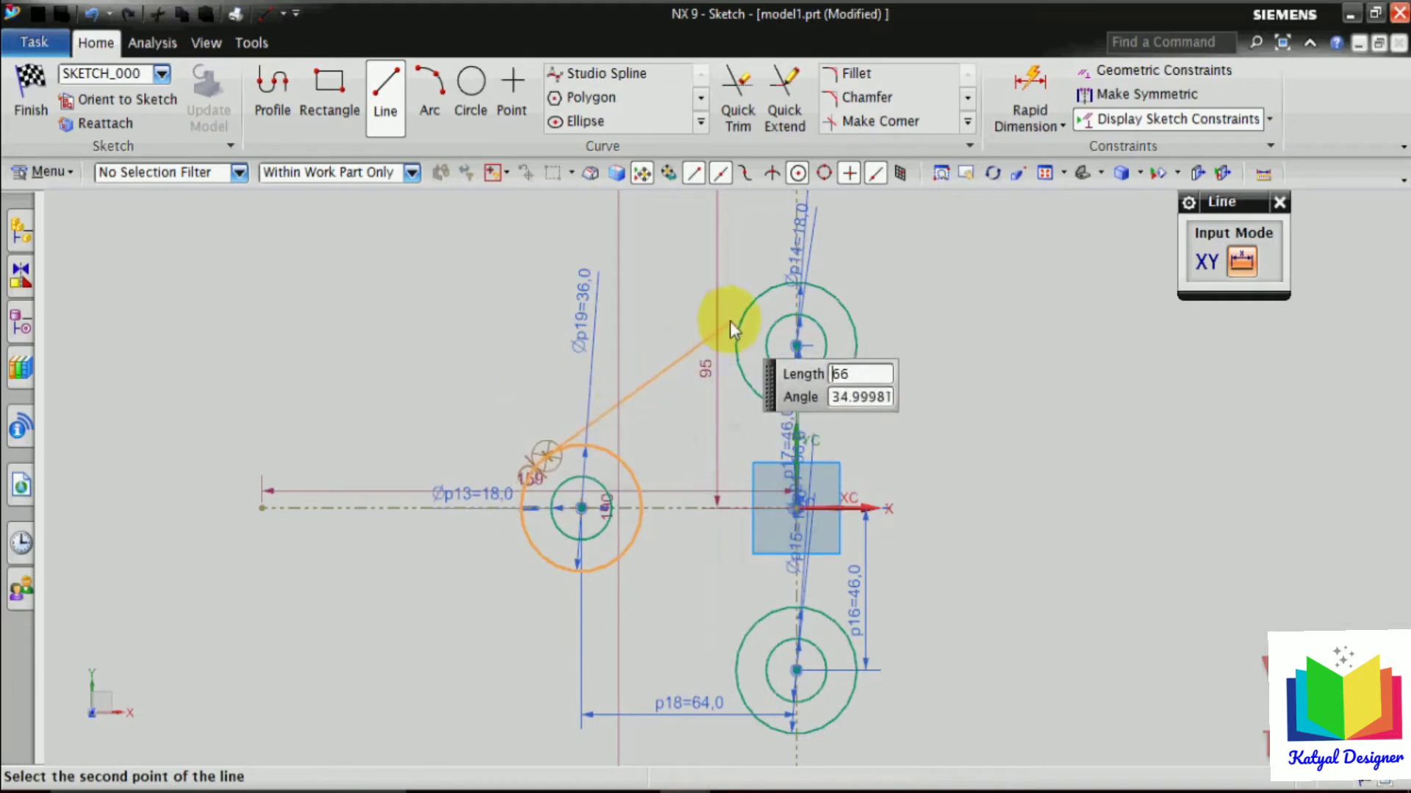
pyautogui.click(759, 297)
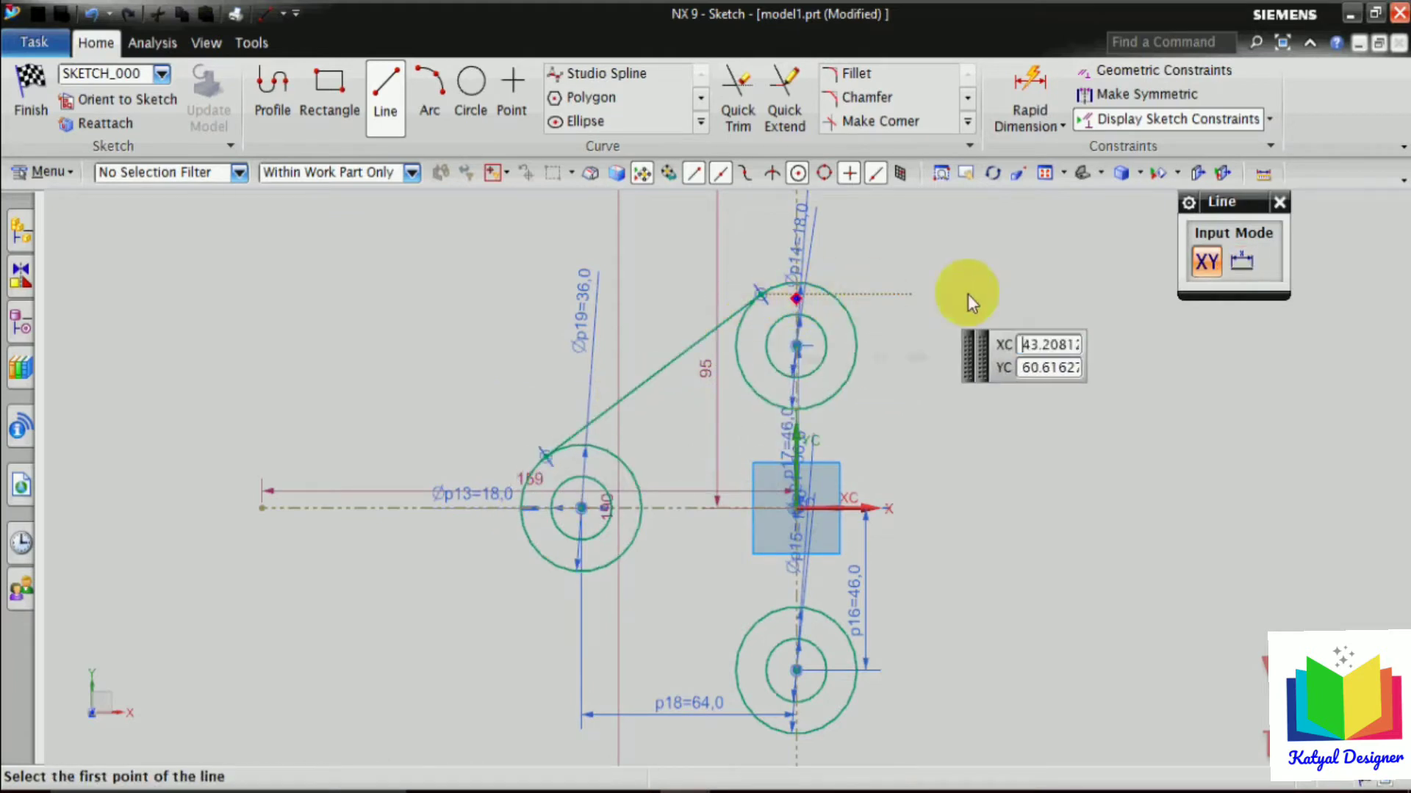
# Draw a vertical line joining the upper and lower 36 mm circles and a tangent line from the lower circle to the left one.
pyautogui.click(858, 342)
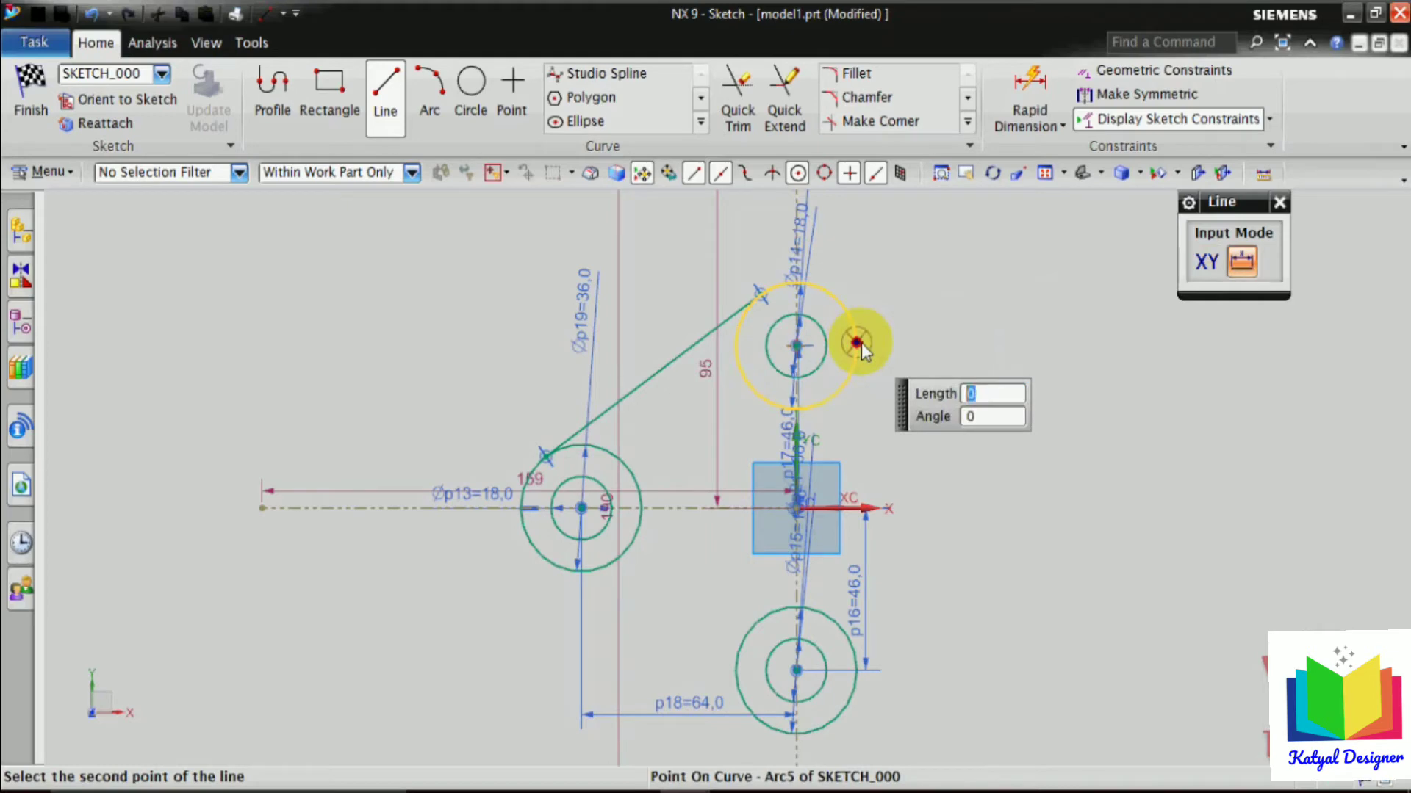
pyautogui.click(864, 667)
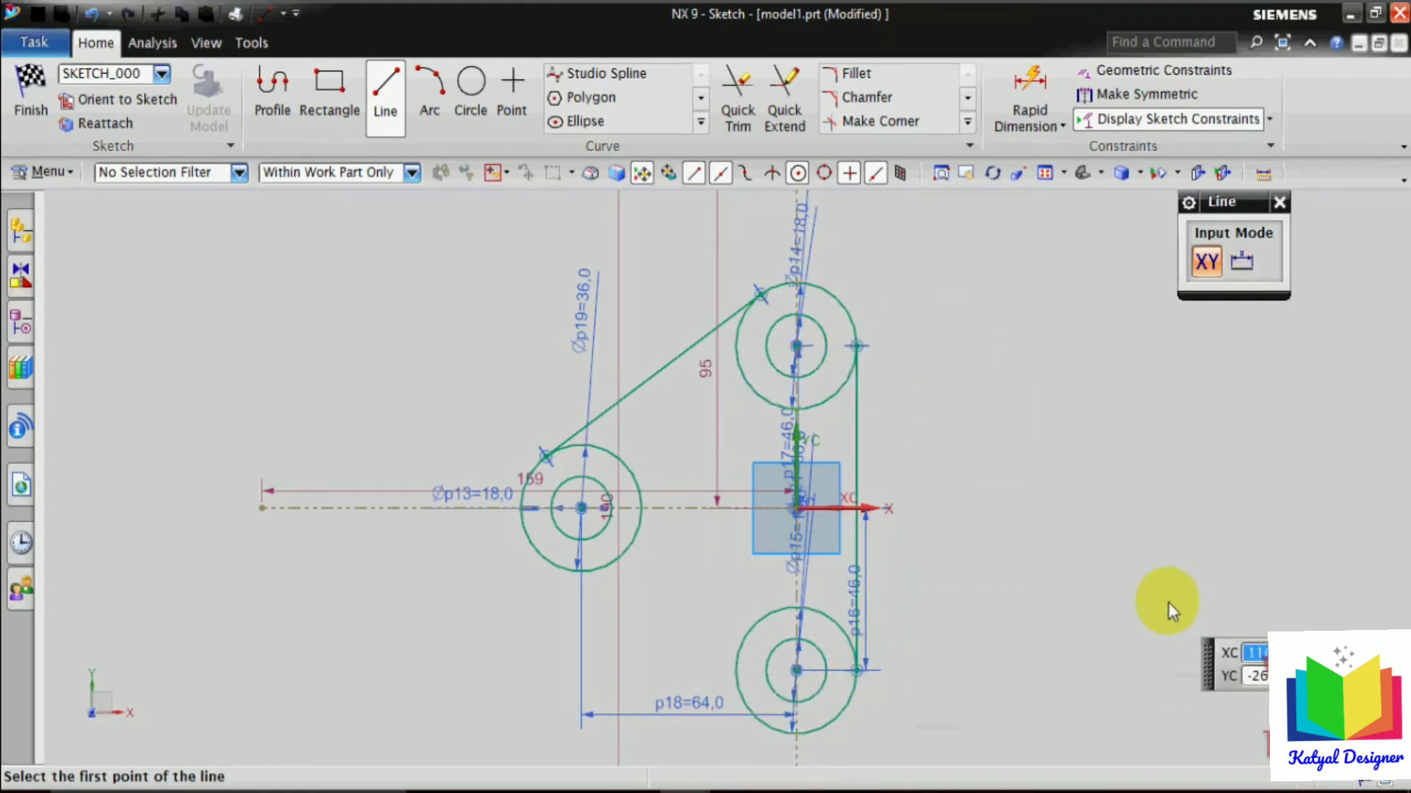
pyautogui.click(764, 726)
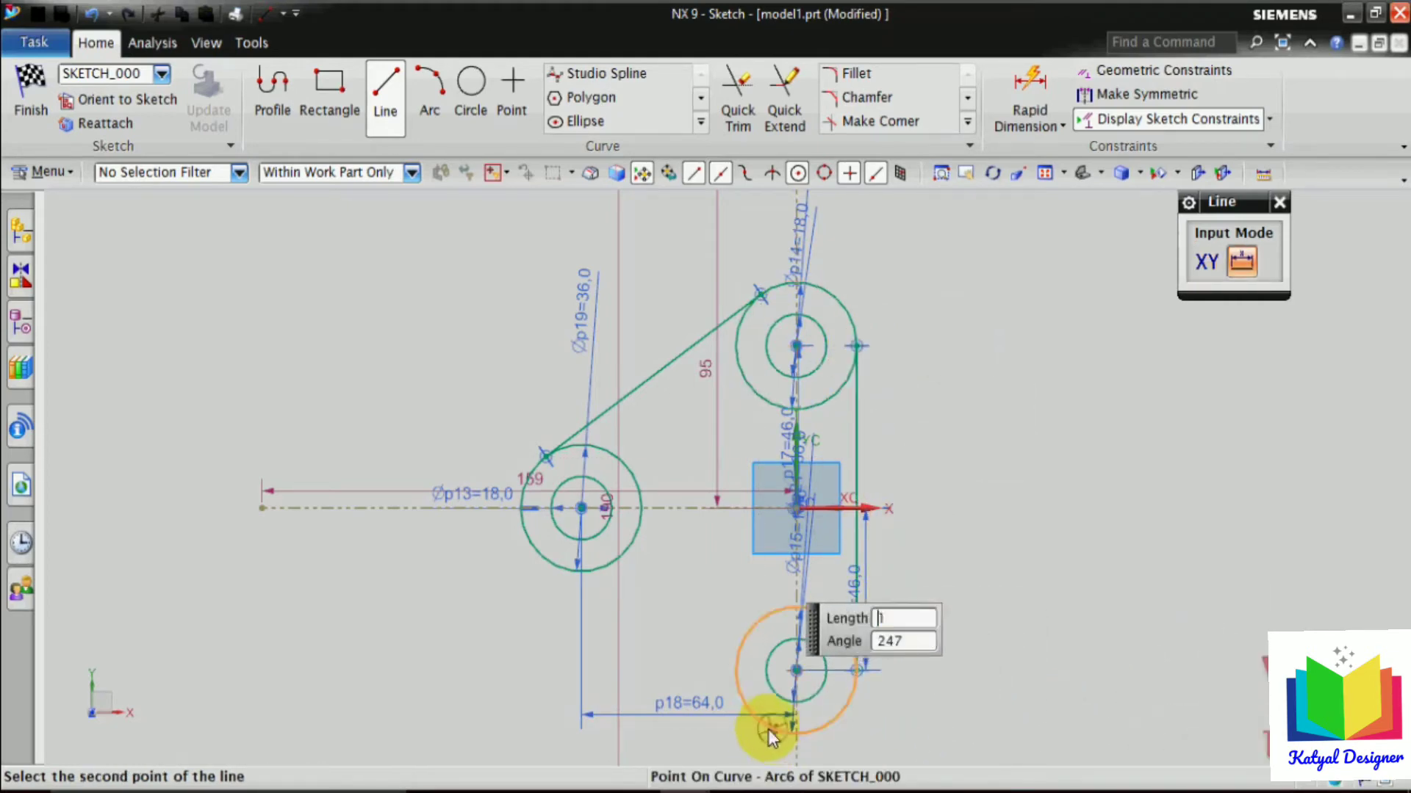
pyautogui.click(536, 561)
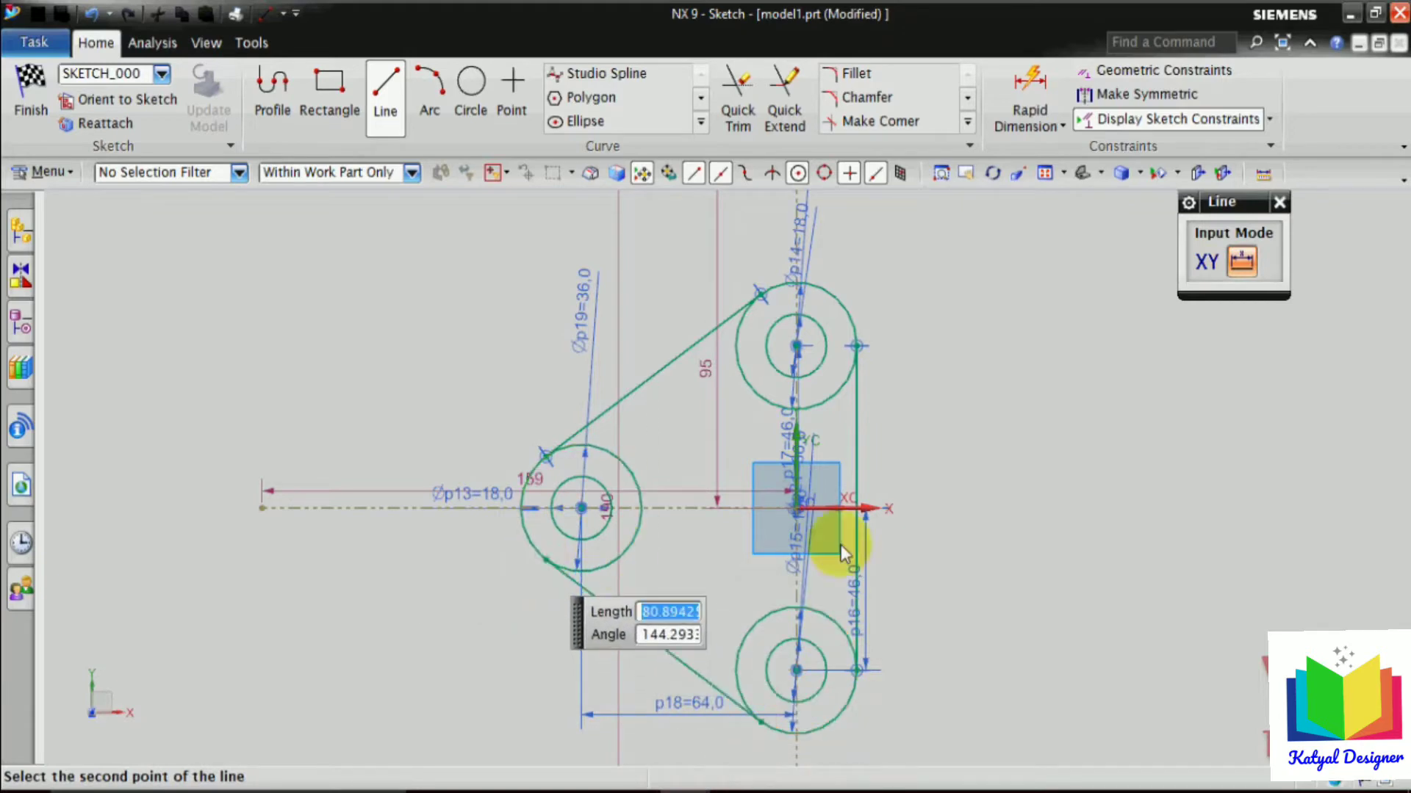
pyautogui.press('Escape')
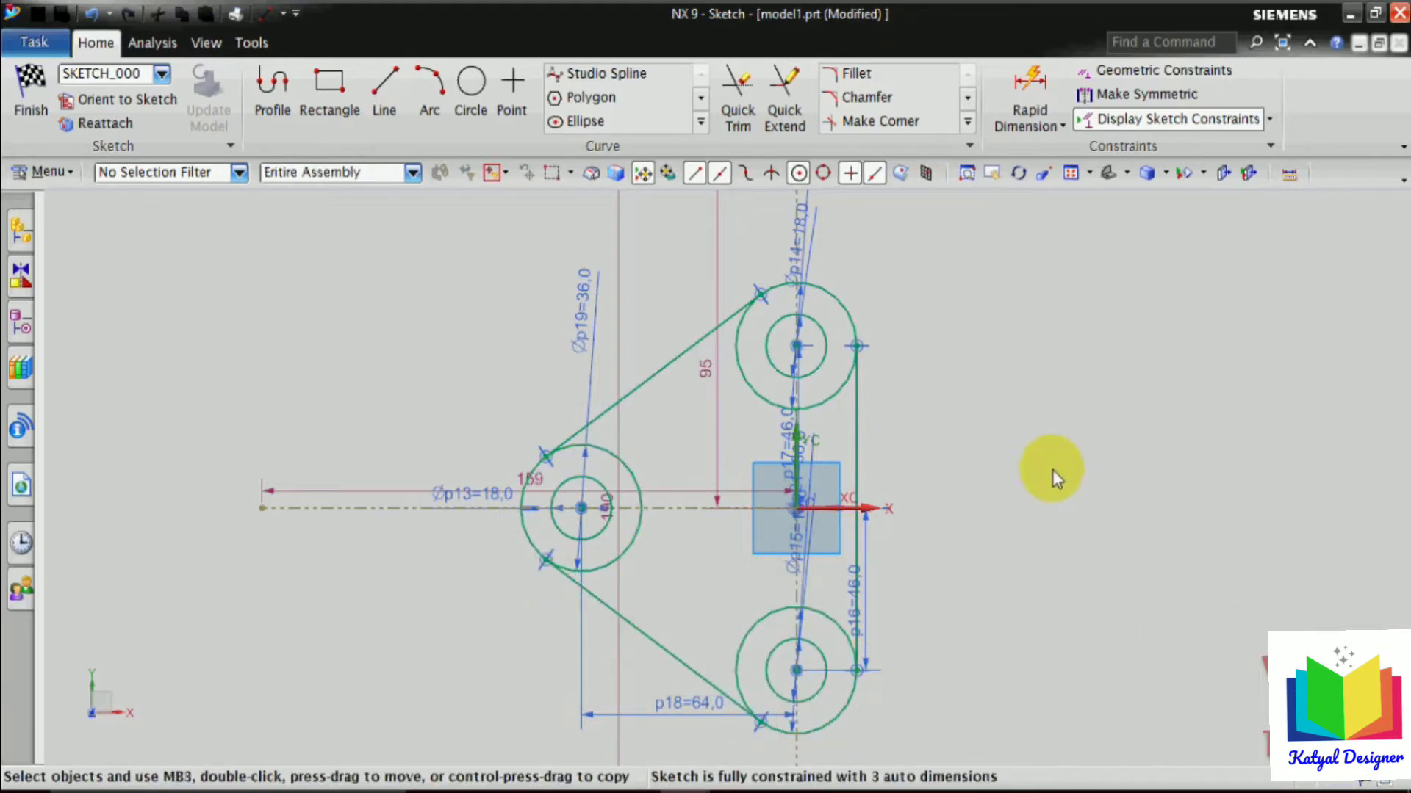
# Quick Trim the inner arcs of all three 36 mm circles, leaving one rounded triangular plate outline.
pyautogui.scroll(-2, 1070, 523)
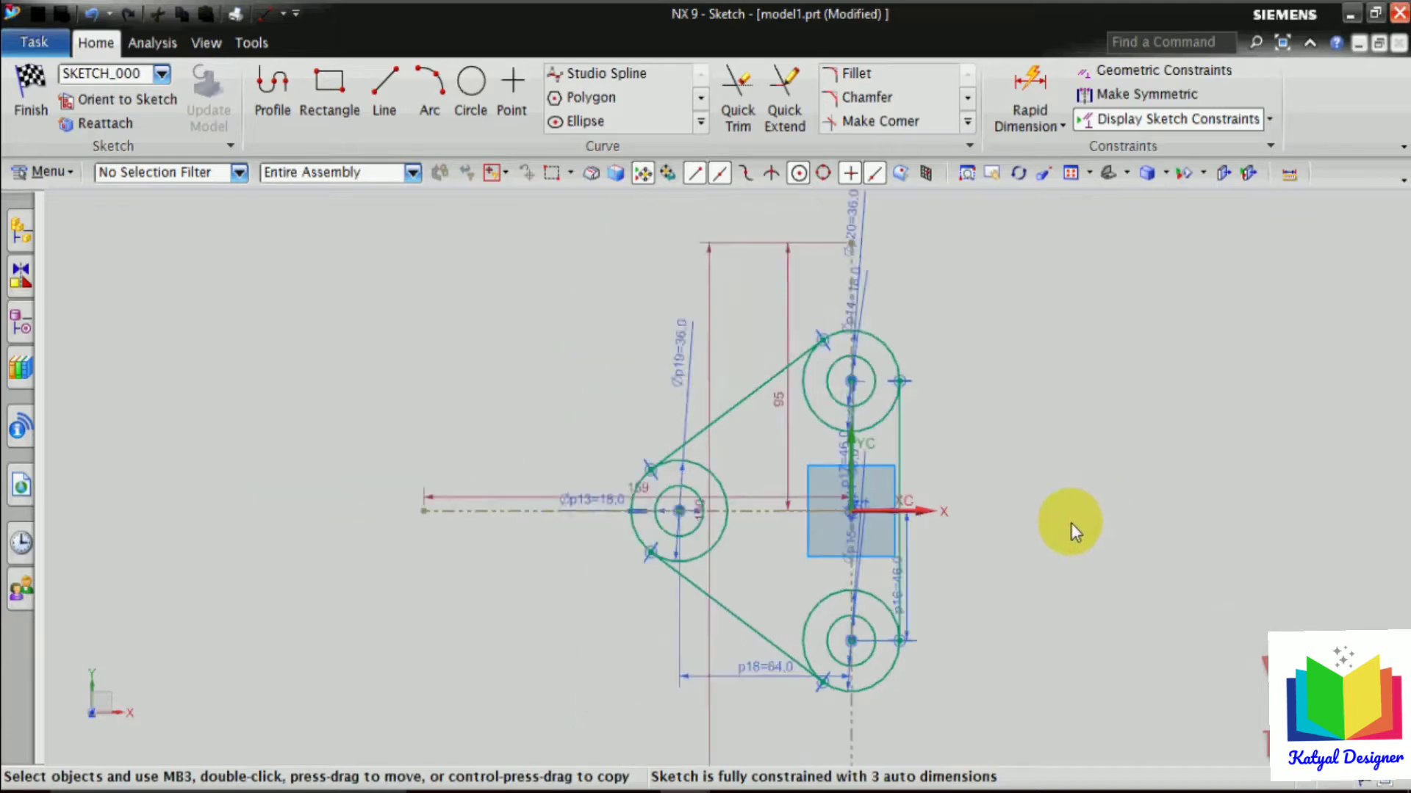
pyautogui.scroll(2, 1030, 699)
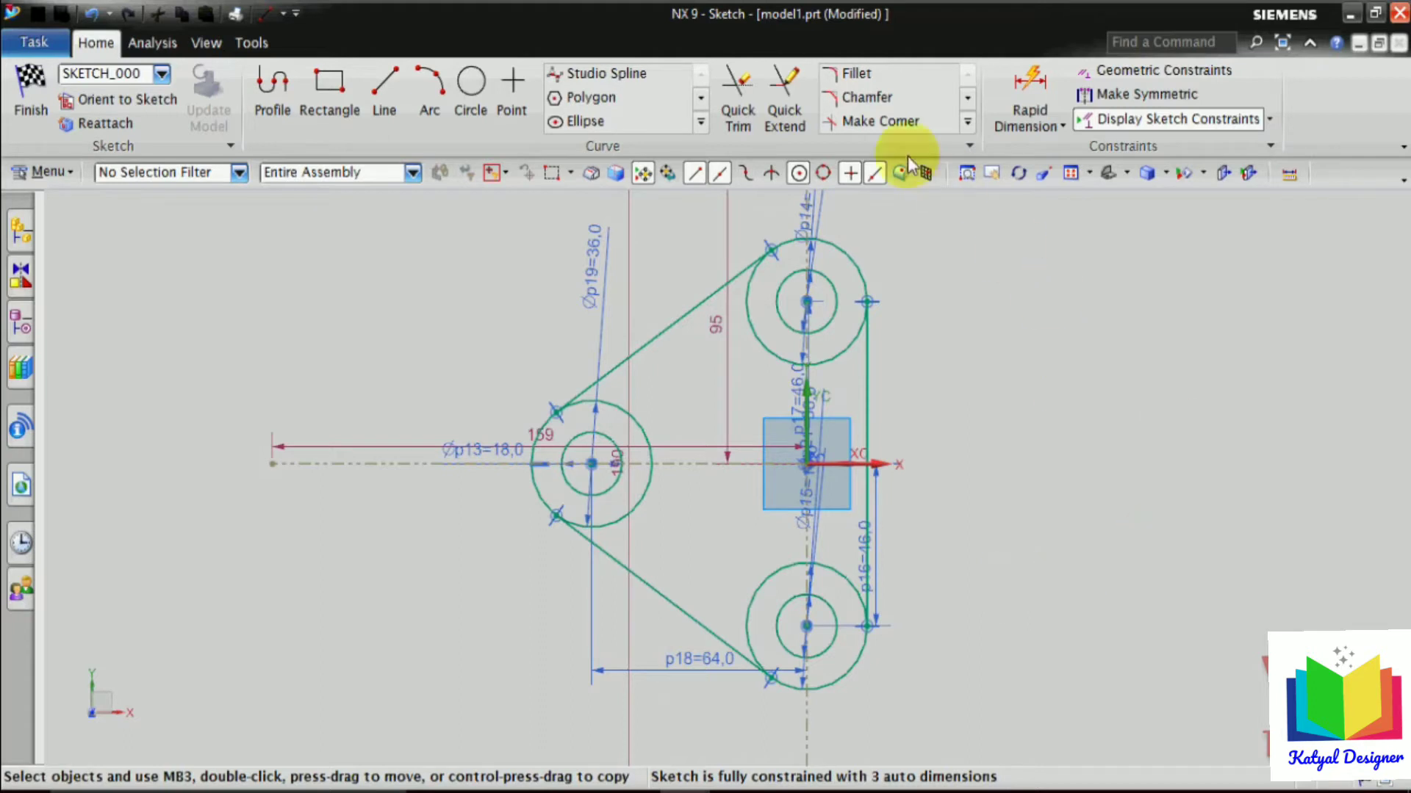
pyautogui.click(723, 104)
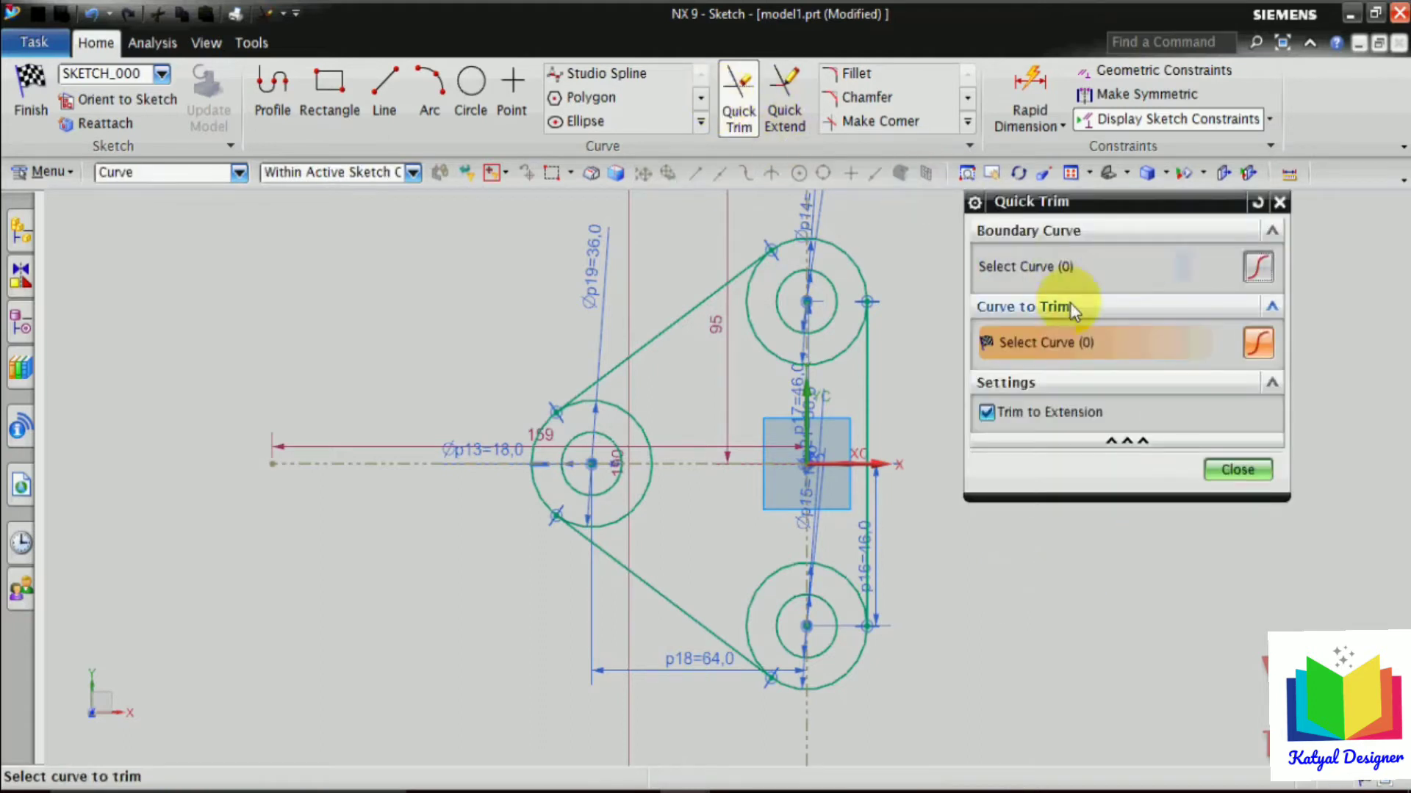
pyautogui.click(641, 426)
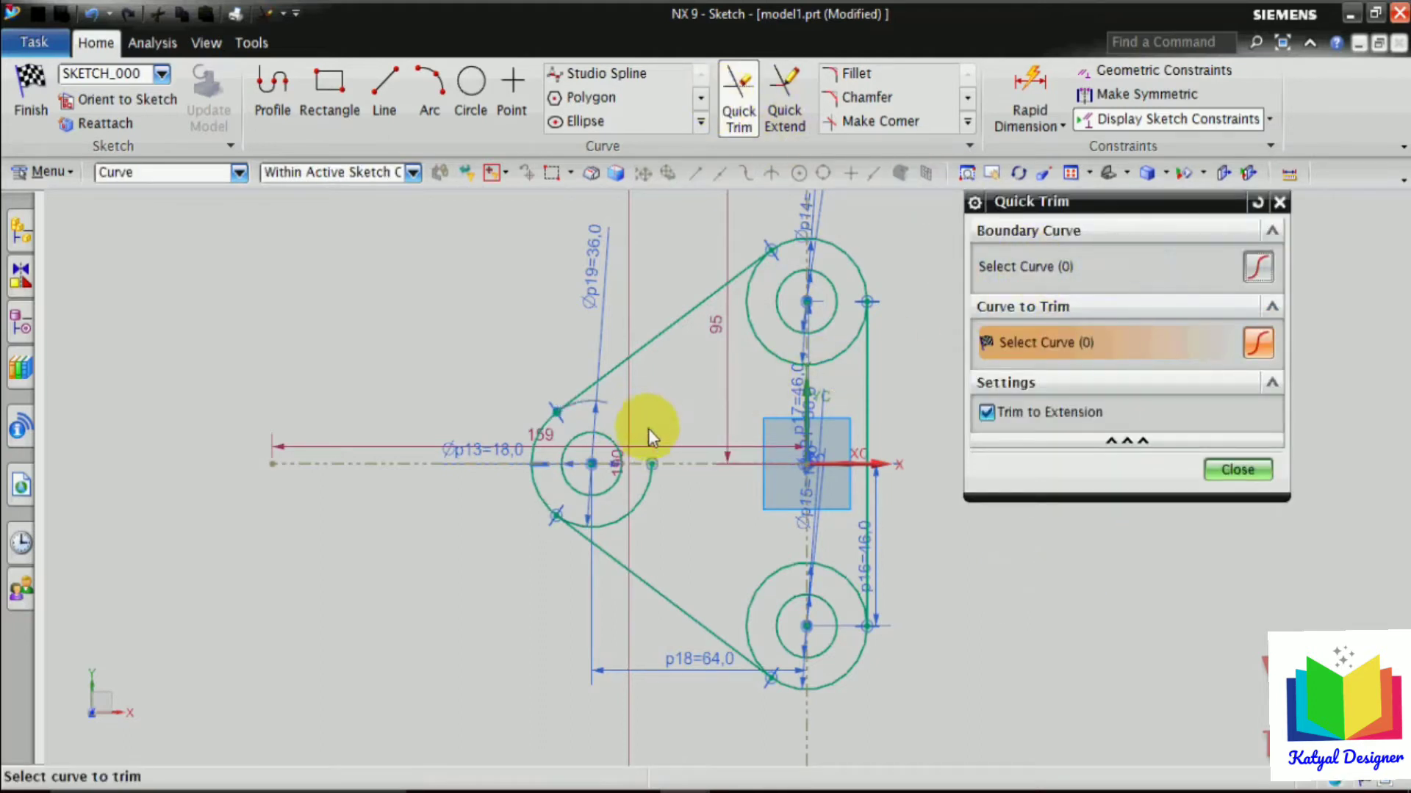
pyautogui.click(645, 500)
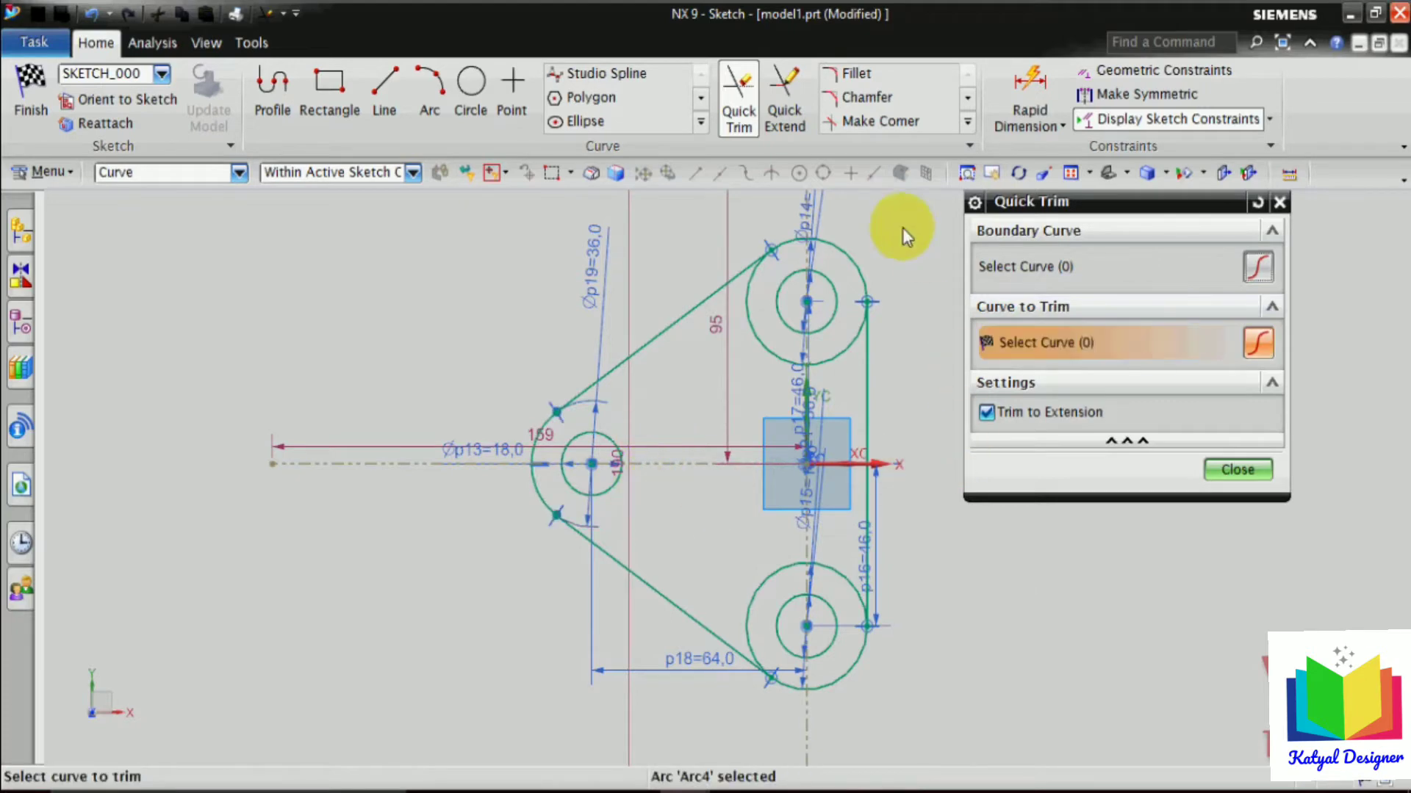
pyautogui.click(752, 328)
pyautogui.click(835, 357)
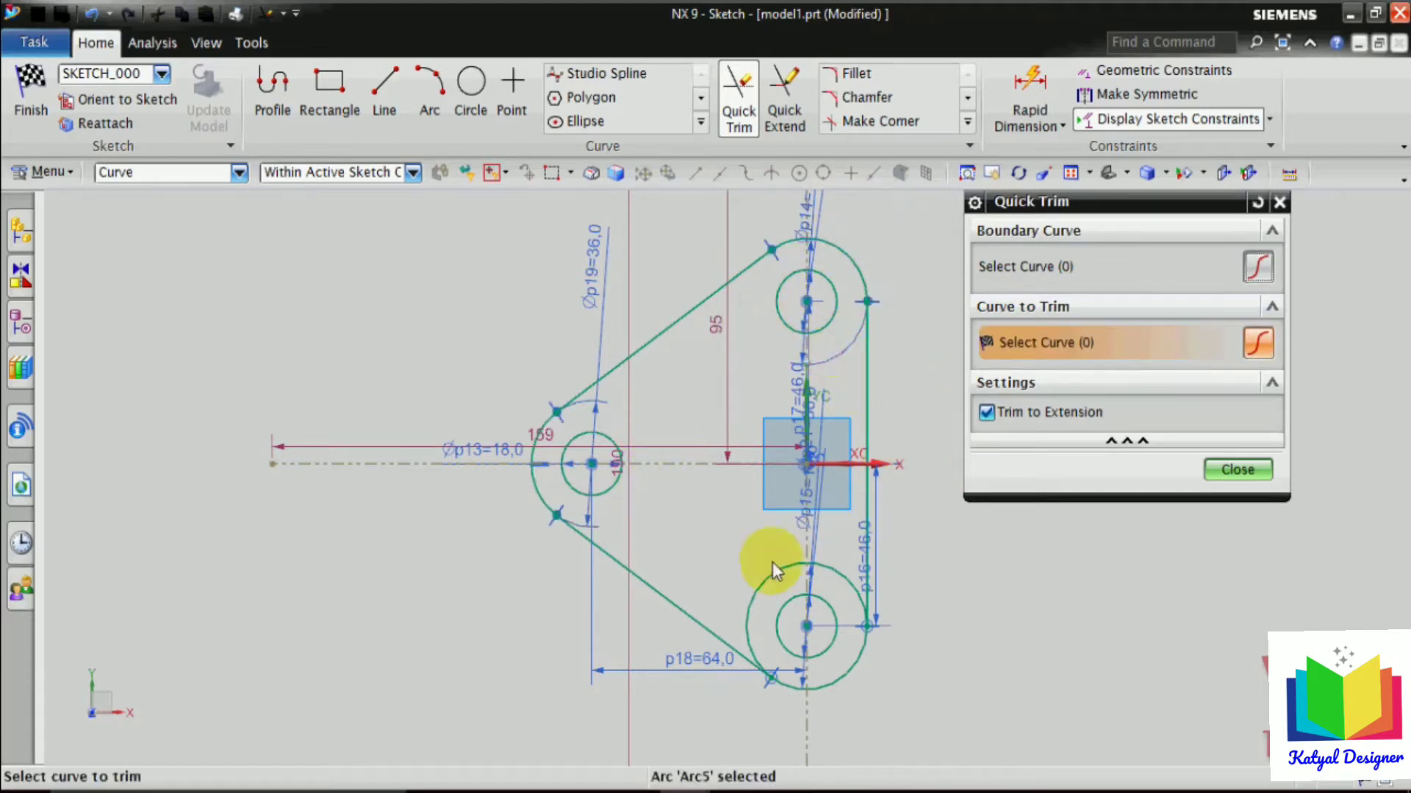
pyautogui.click(757, 574)
pyautogui.click(841, 570)
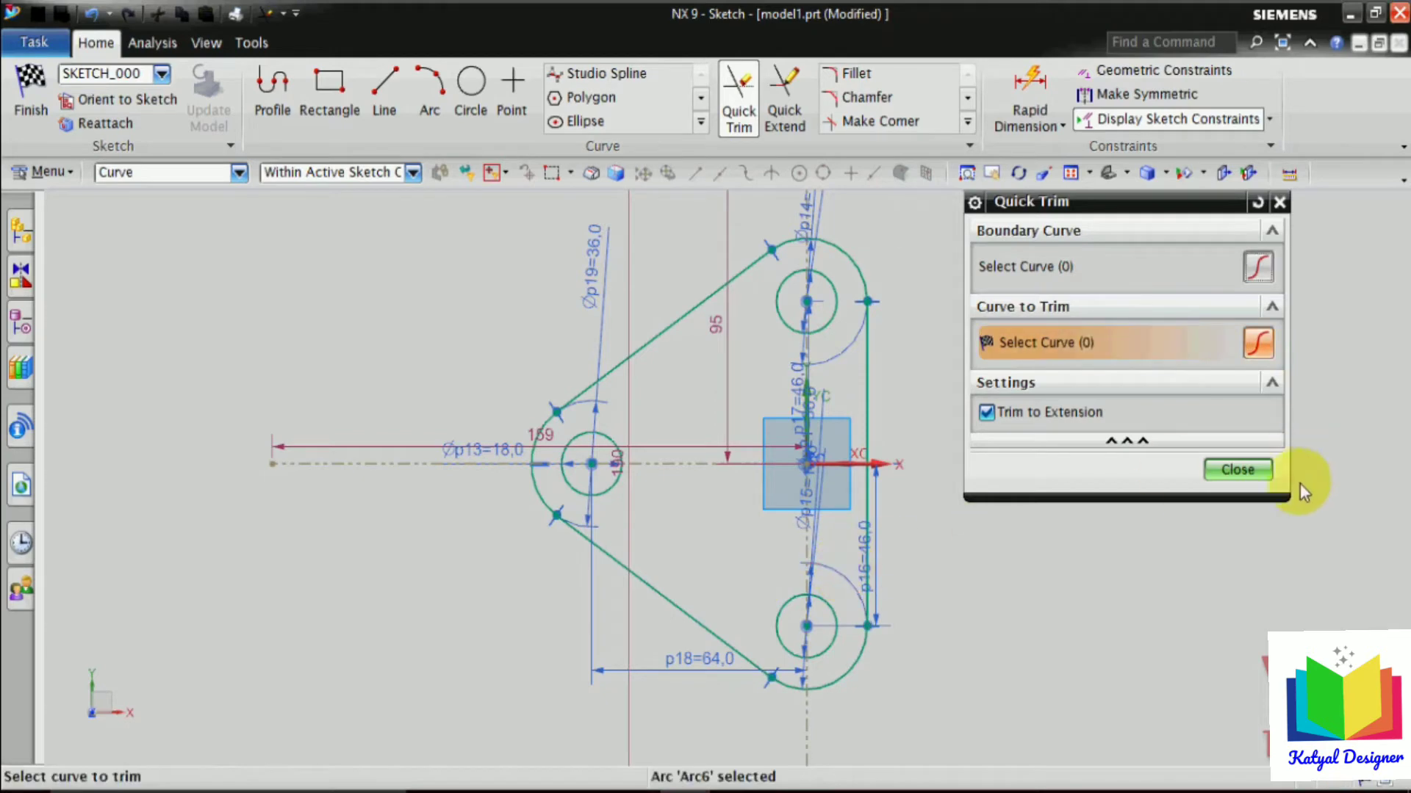
pyautogui.click(1237, 471)
# Finish the sketch and start an Extrude of the base plate profile.
pyautogui.scroll(-2, 1055, 622)
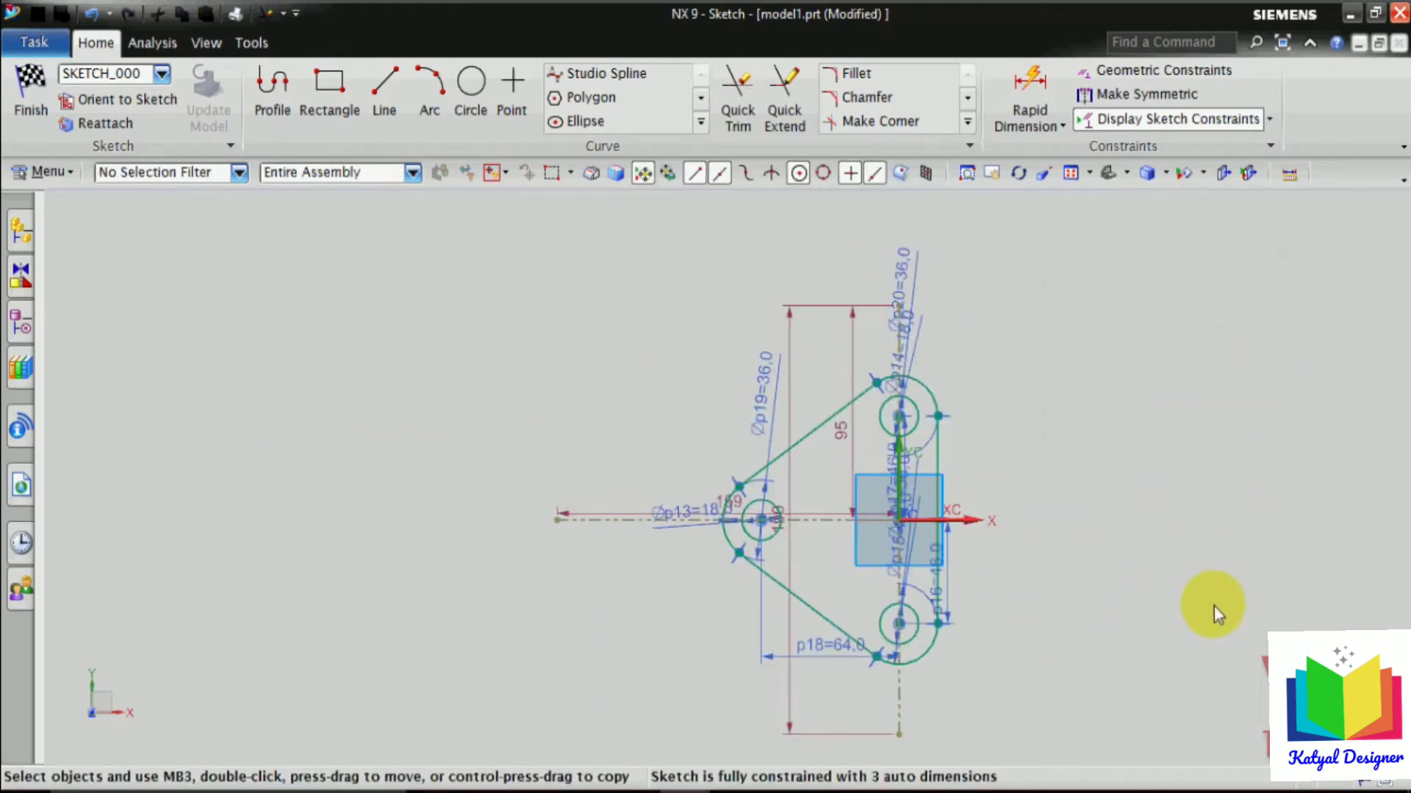
pyautogui.scroll(-1, 1214, 605)
pyautogui.scroll(2, 1214, 607)
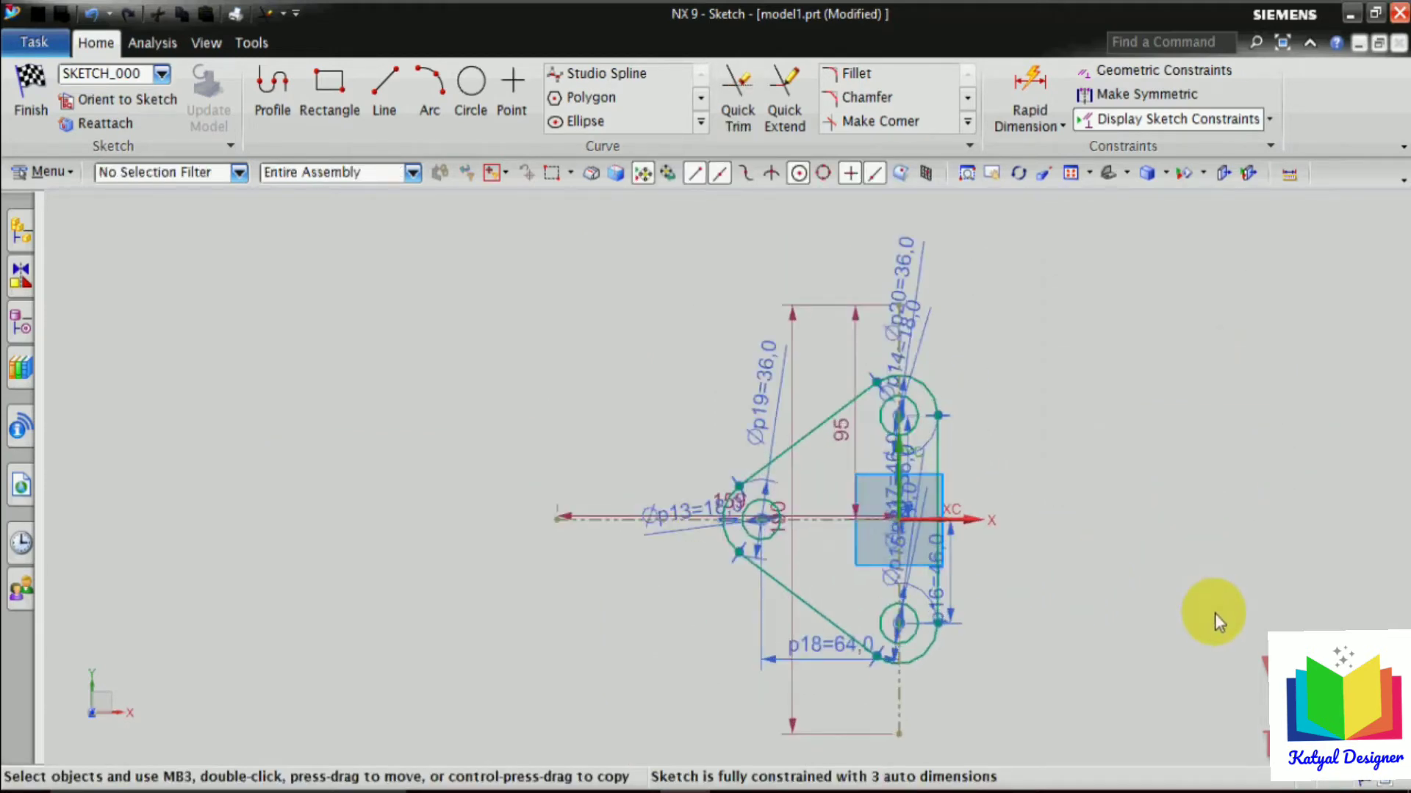
pyautogui.click(30, 110)
pyautogui.press('x')
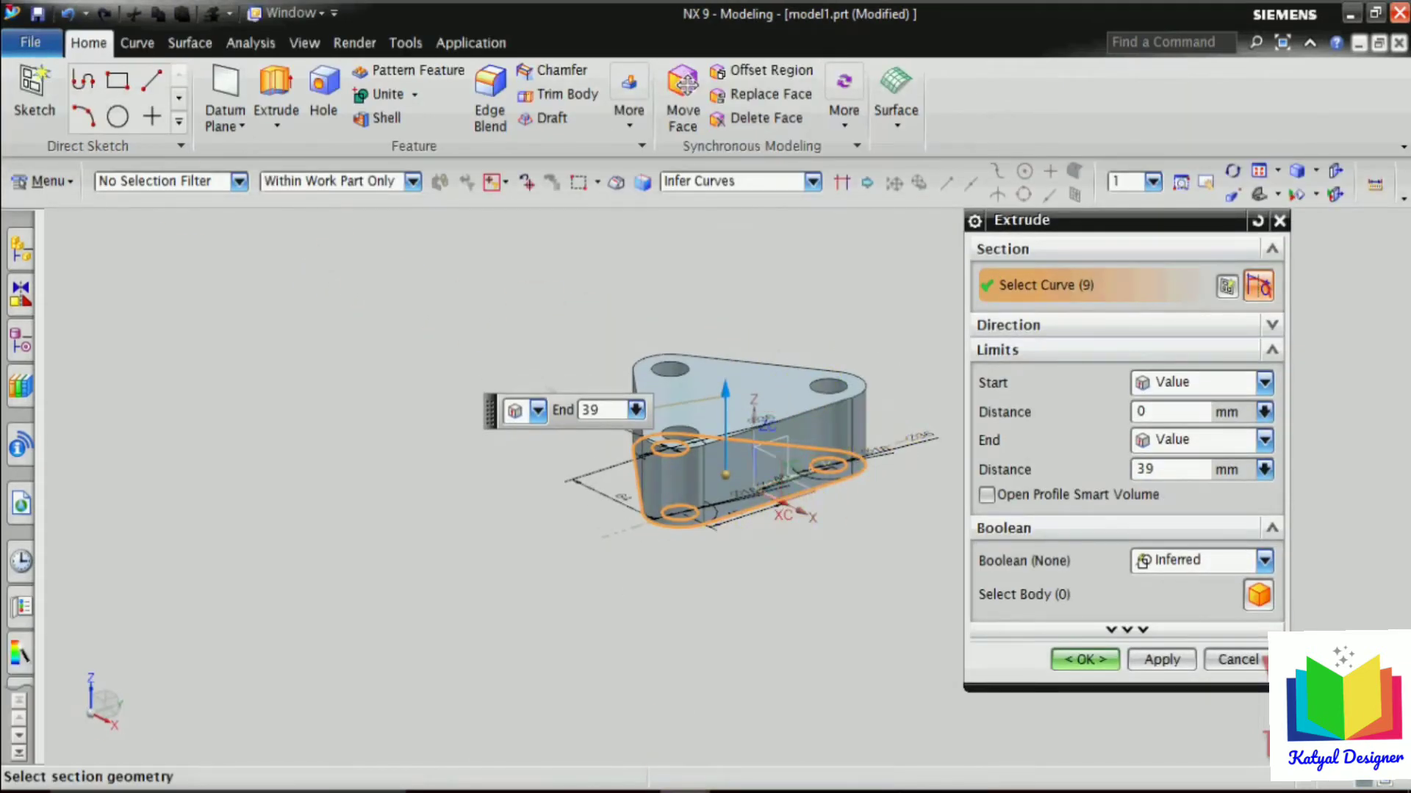
# Examine the reference bracket in model2.prt from above and below, and return to the pending extrude in model1.prt.
pyautogui.click(651, 781)
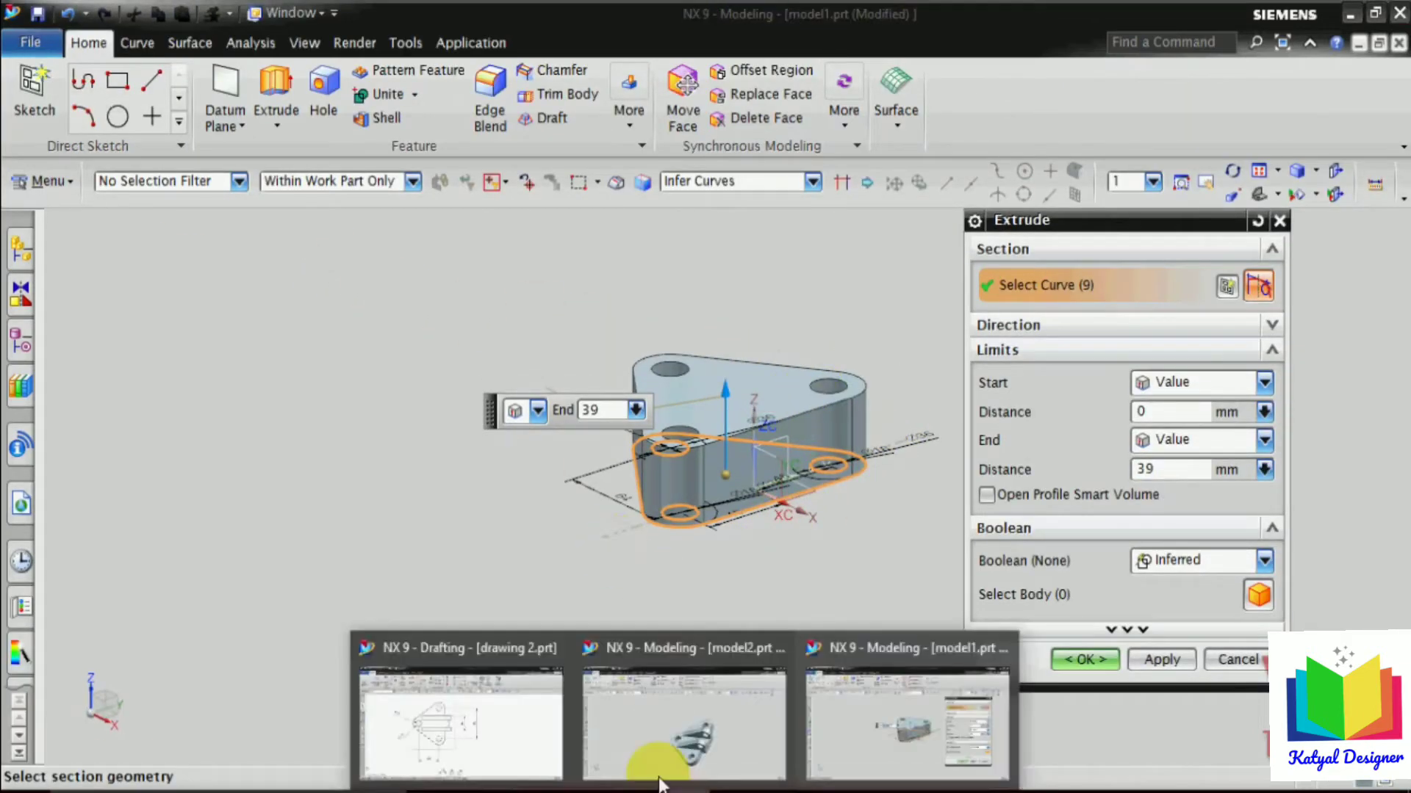
pyautogui.click(650, 730)
pyautogui.scroll(3, 897, 632)
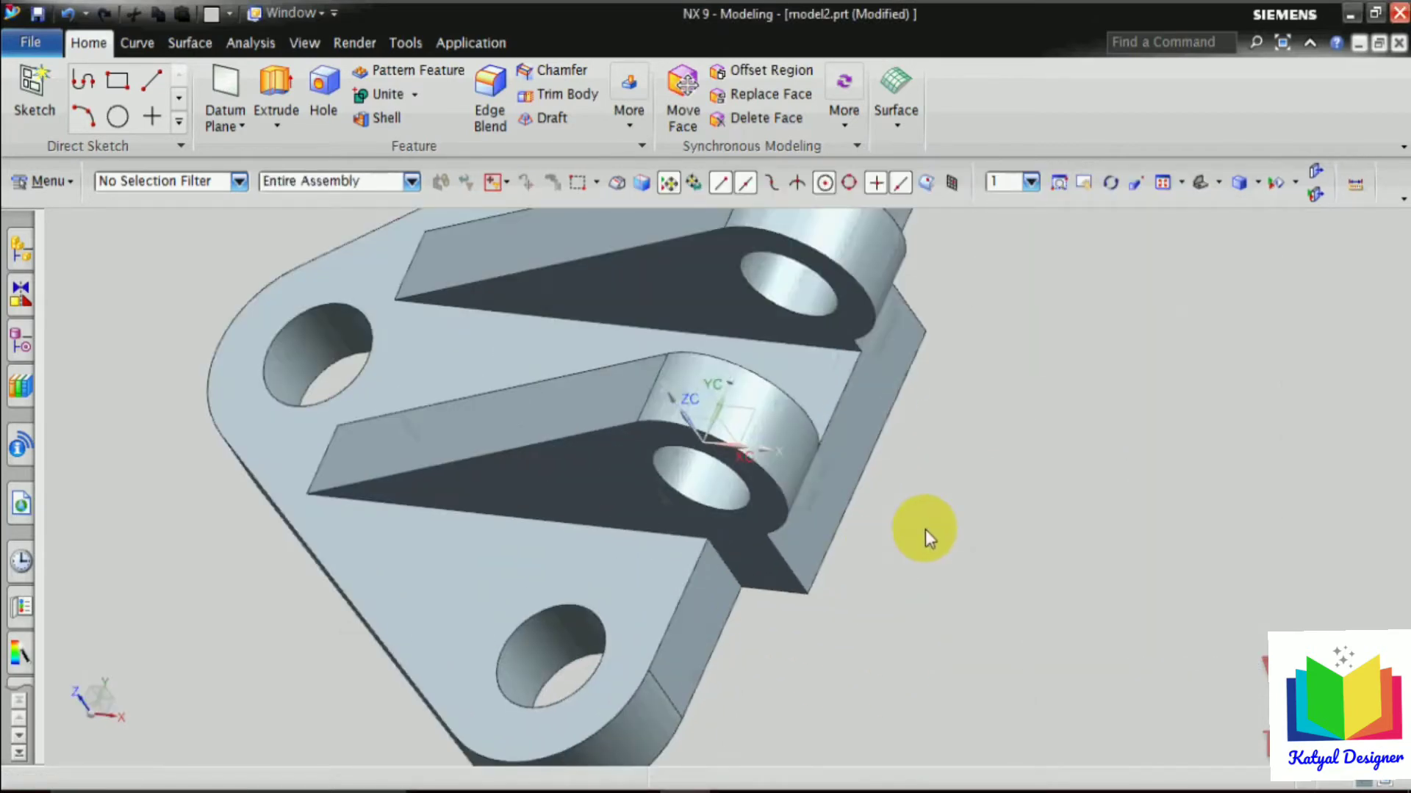
pyautogui.moveTo(925, 529); pyautogui.dragTo(881, 529, button='middle')
pyautogui.scroll(-3, 733, 391)
pyautogui.scroll(5, 699, 389)
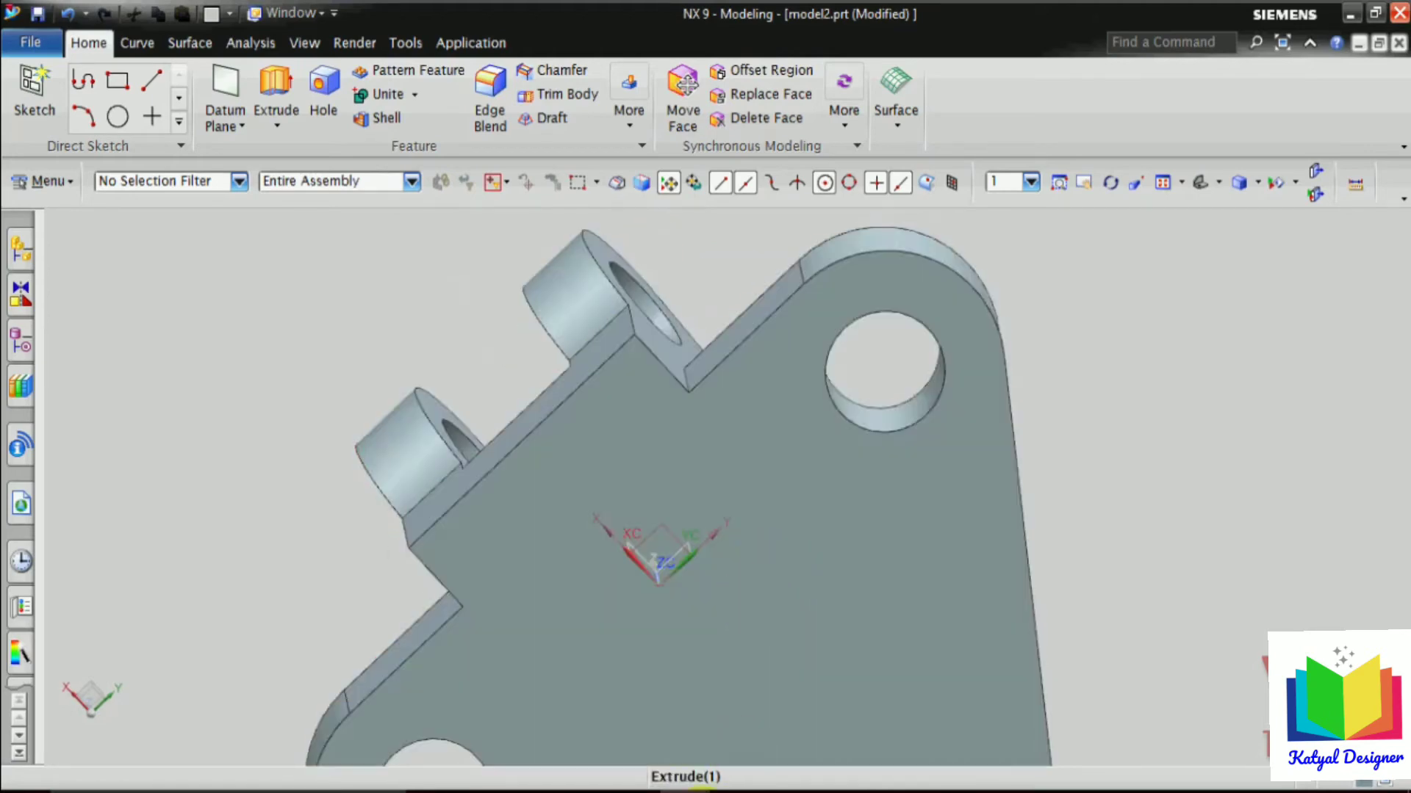
pyautogui.moveTo(724, 790)
pyautogui.click(907, 717)
pyautogui.scroll(-1, 760, 512)
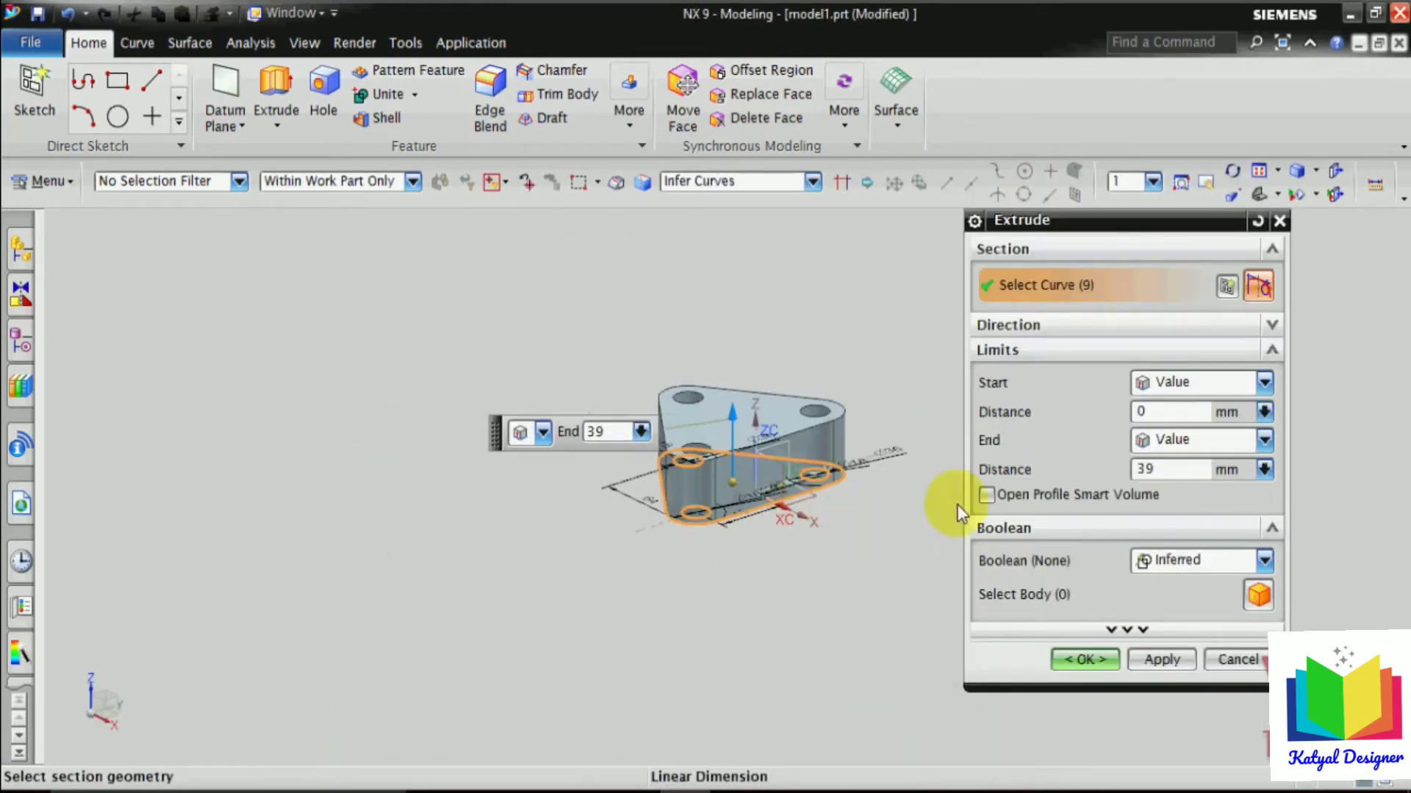
# Reopen the extrude's section sketch of the base plate for editing.
pyautogui.click(1224, 286)
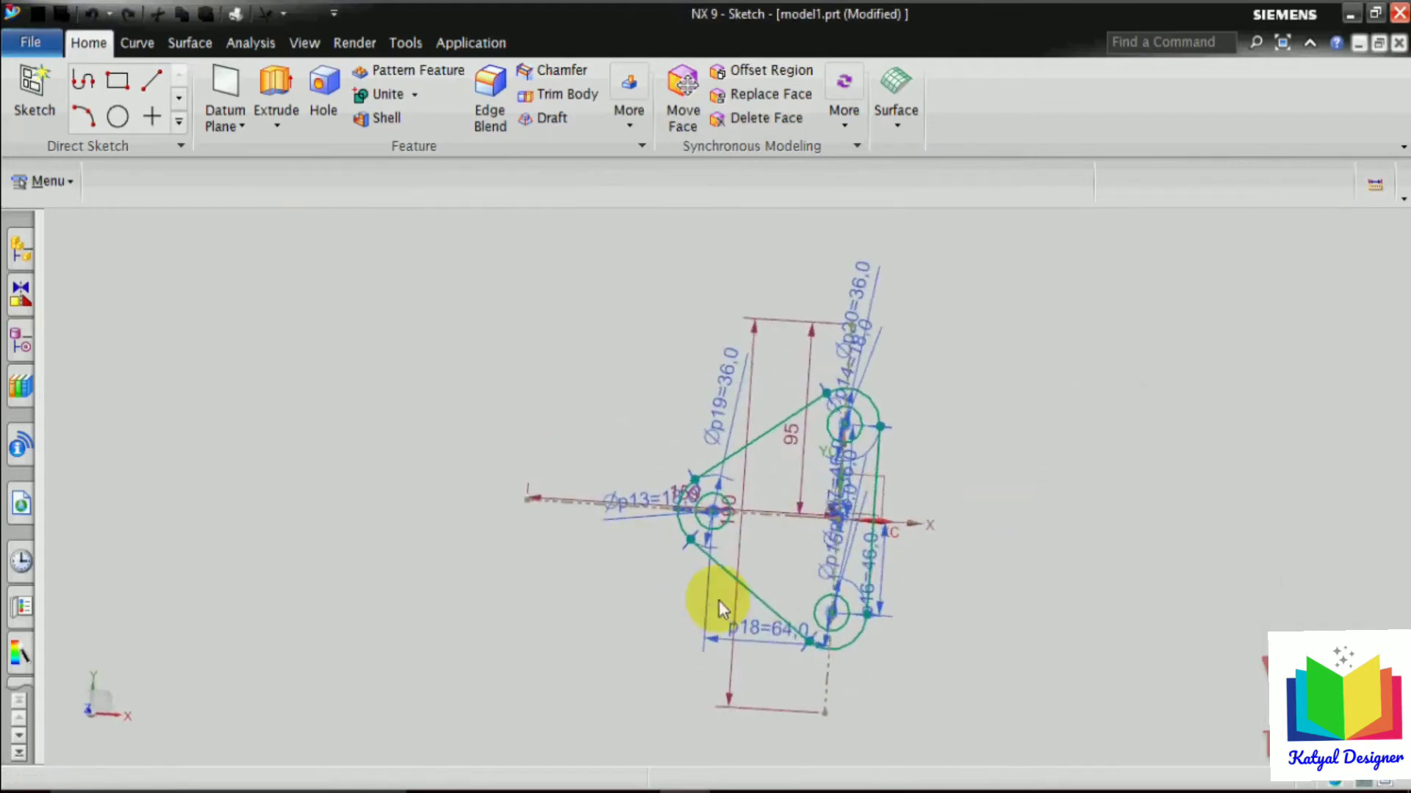
pyautogui.scroll(6, 955, 526)
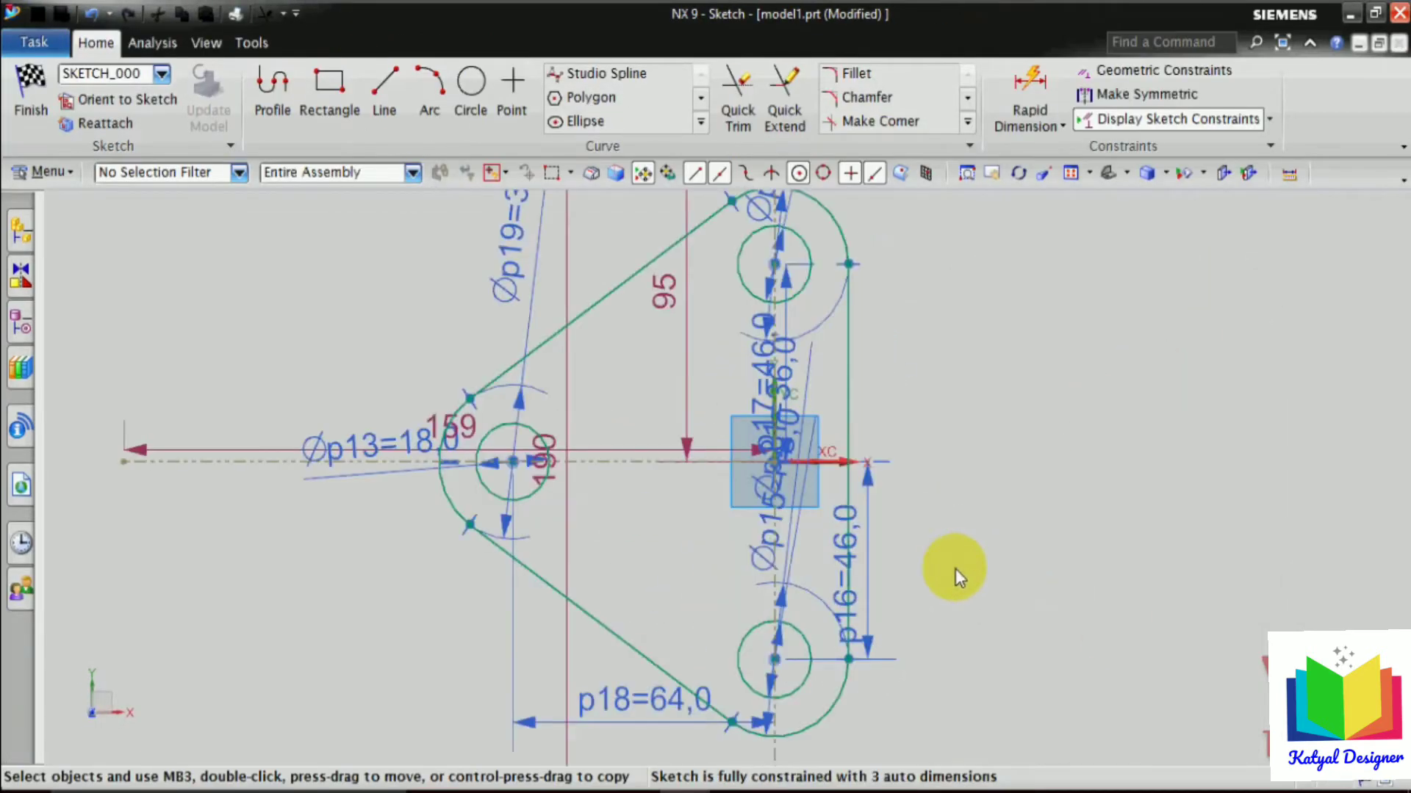
pyautogui.scroll(-3, 1029, 562)
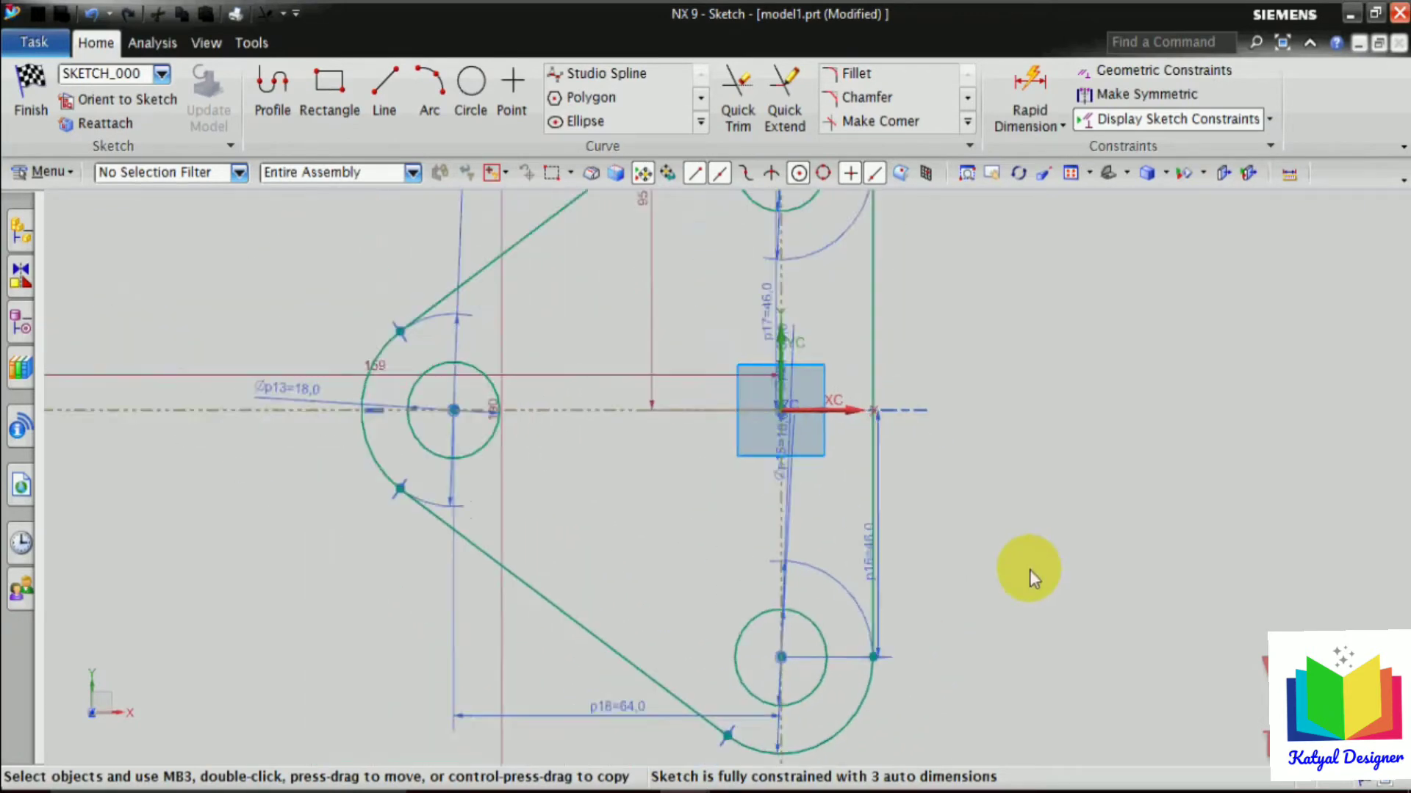
# Check the layout and dimensions at the plate's straight edge in drawing 2.prt, and return to the model1.prt sketch.
pyautogui.moveTo(735, 790)
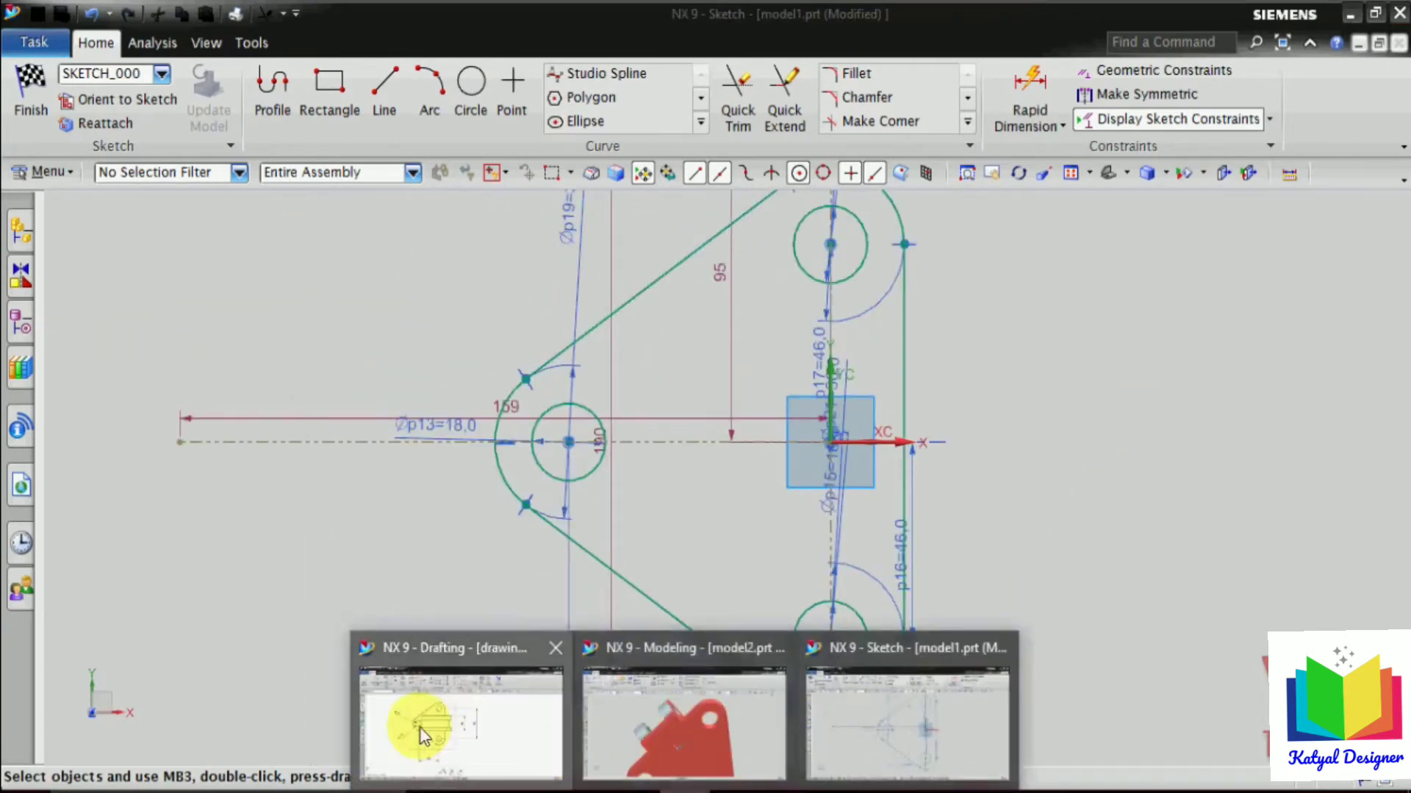
pyautogui.click(441, 708)
pyautogui.scroll(2, 654, 391)
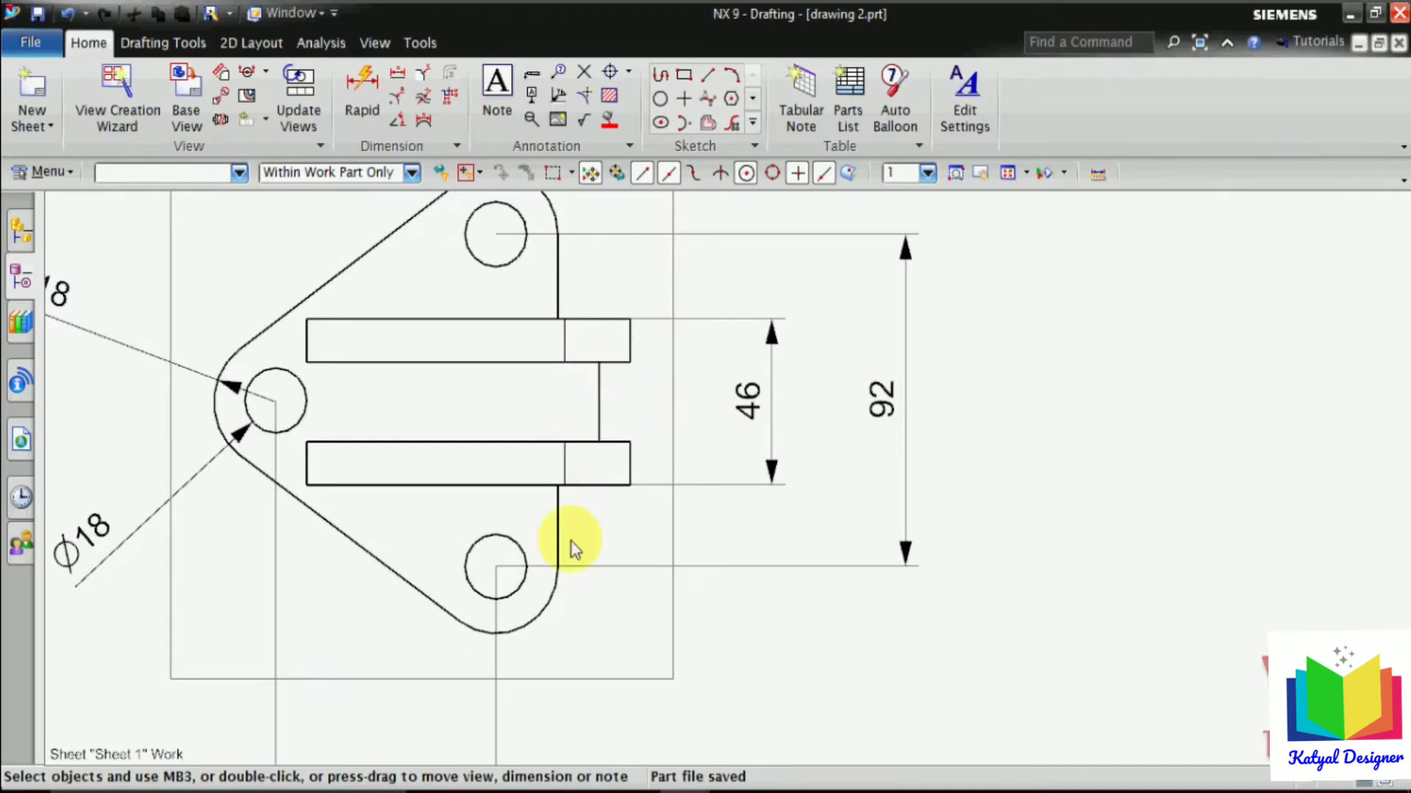
pyautogui.scroll(-1, 599, 504)
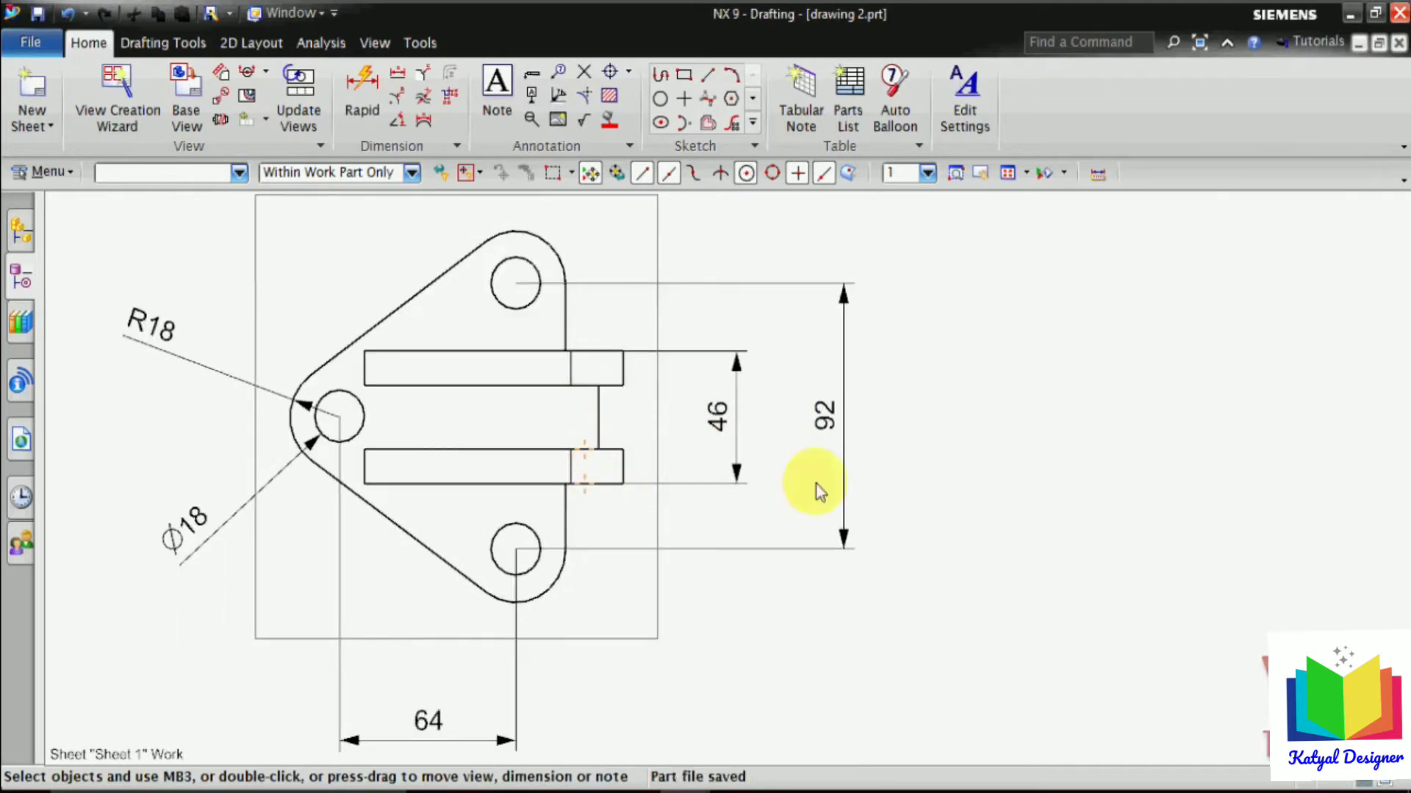
pyautogui.moveTo(735, 790)
pyautogui.click(866, 716)
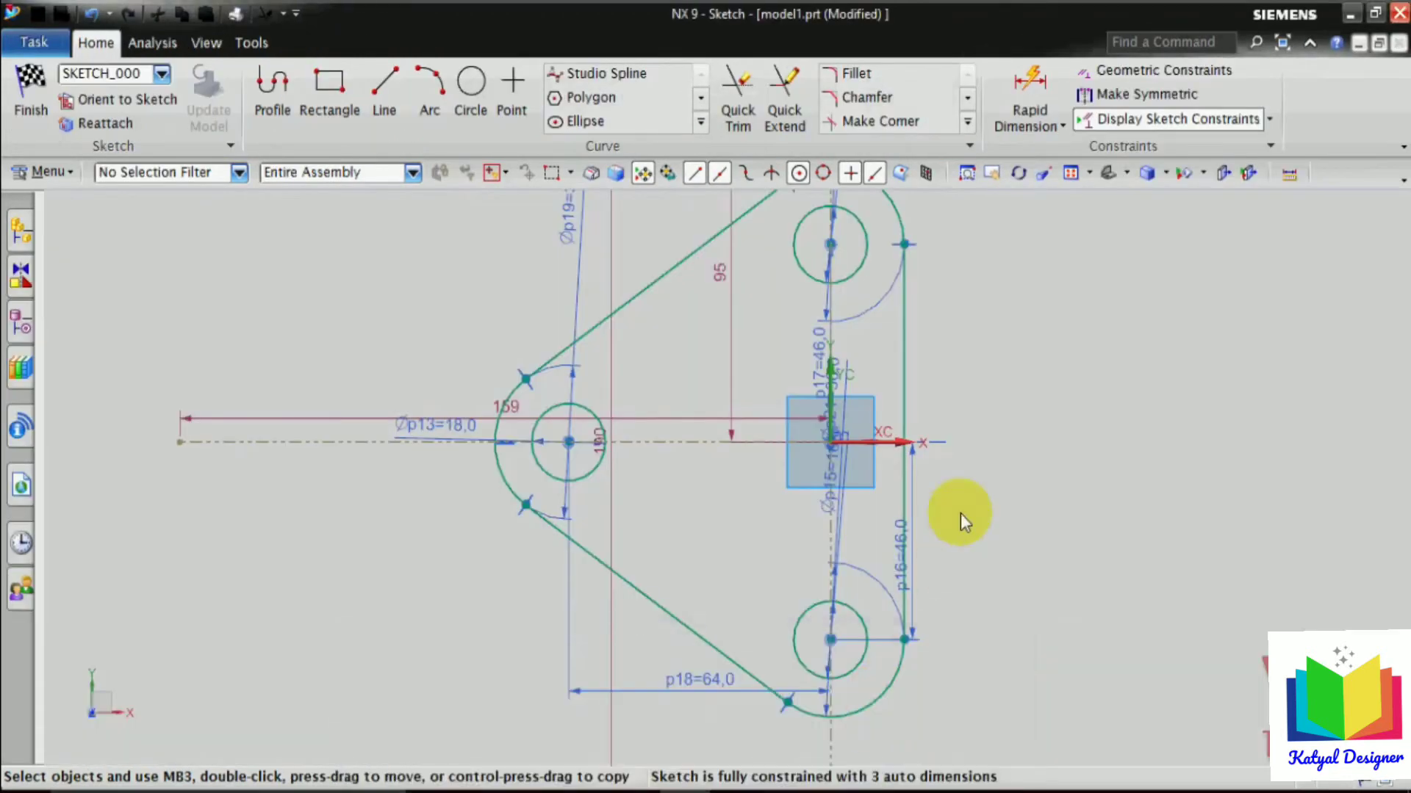
# Draw a 23 mm line upward at 90° from the midpoint of the plate's straight vertical edge.
pyautogui.scroll(-1, 1128, 403)
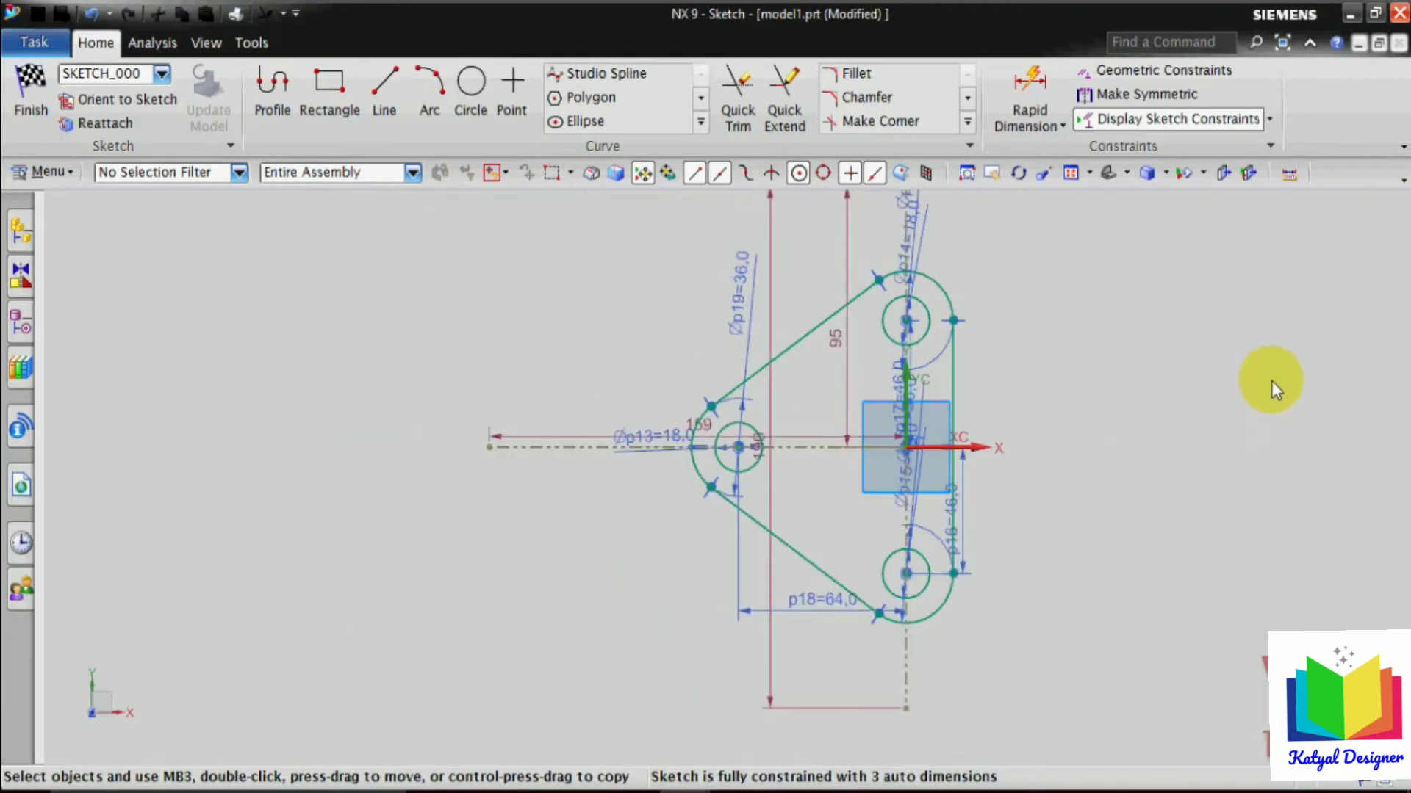
pyautogui.scroll(3, 1267, 384)
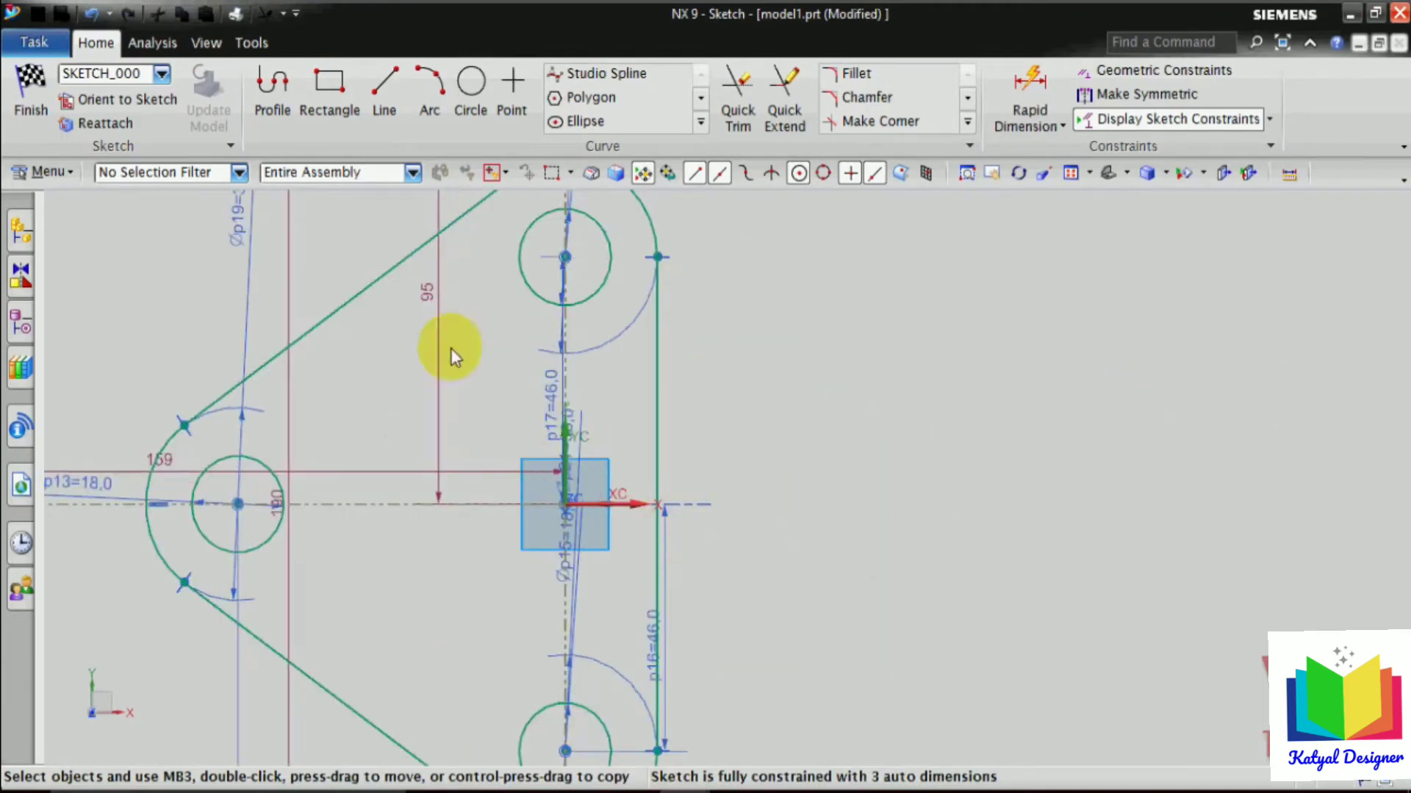
pyautogui.click(387, 96)
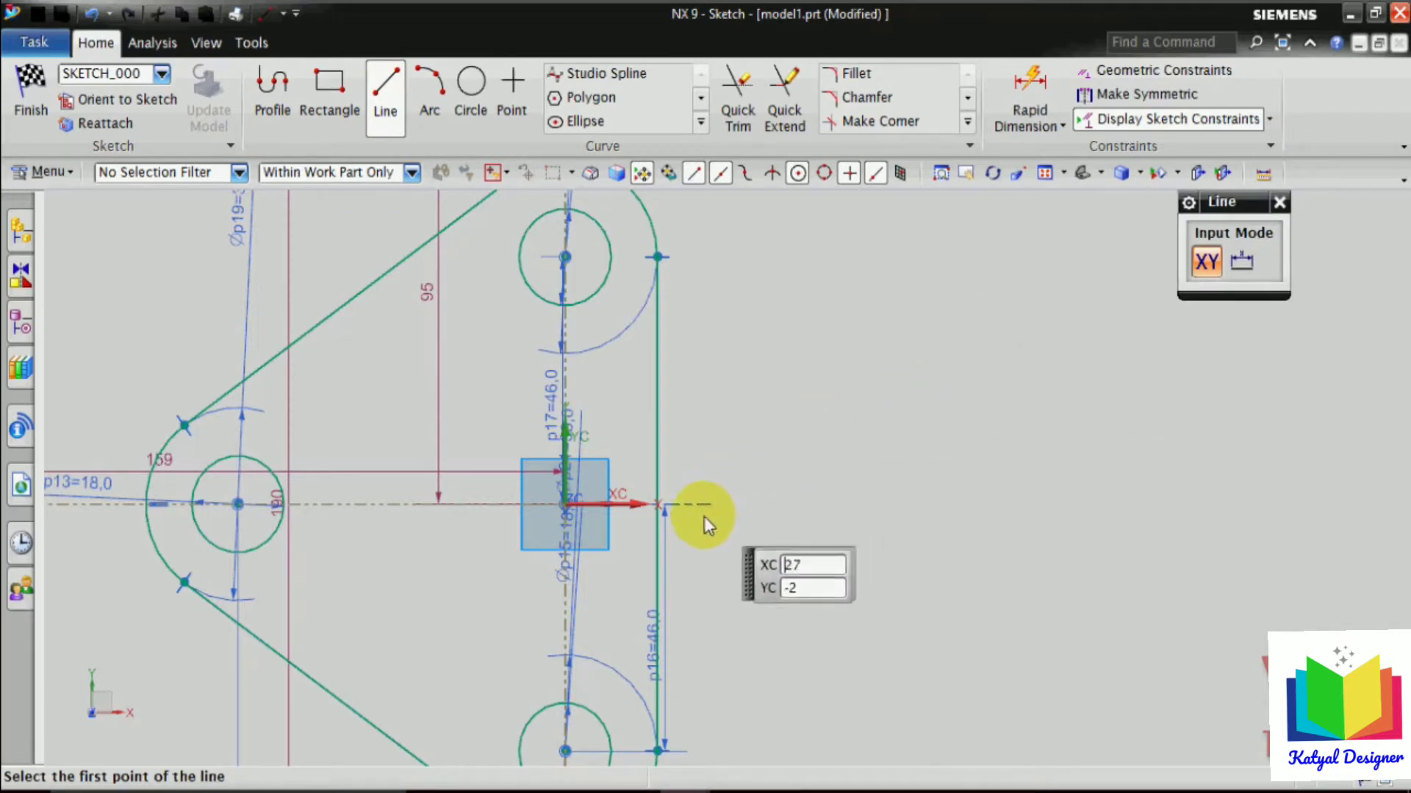
pyautogui.click(660, 507)
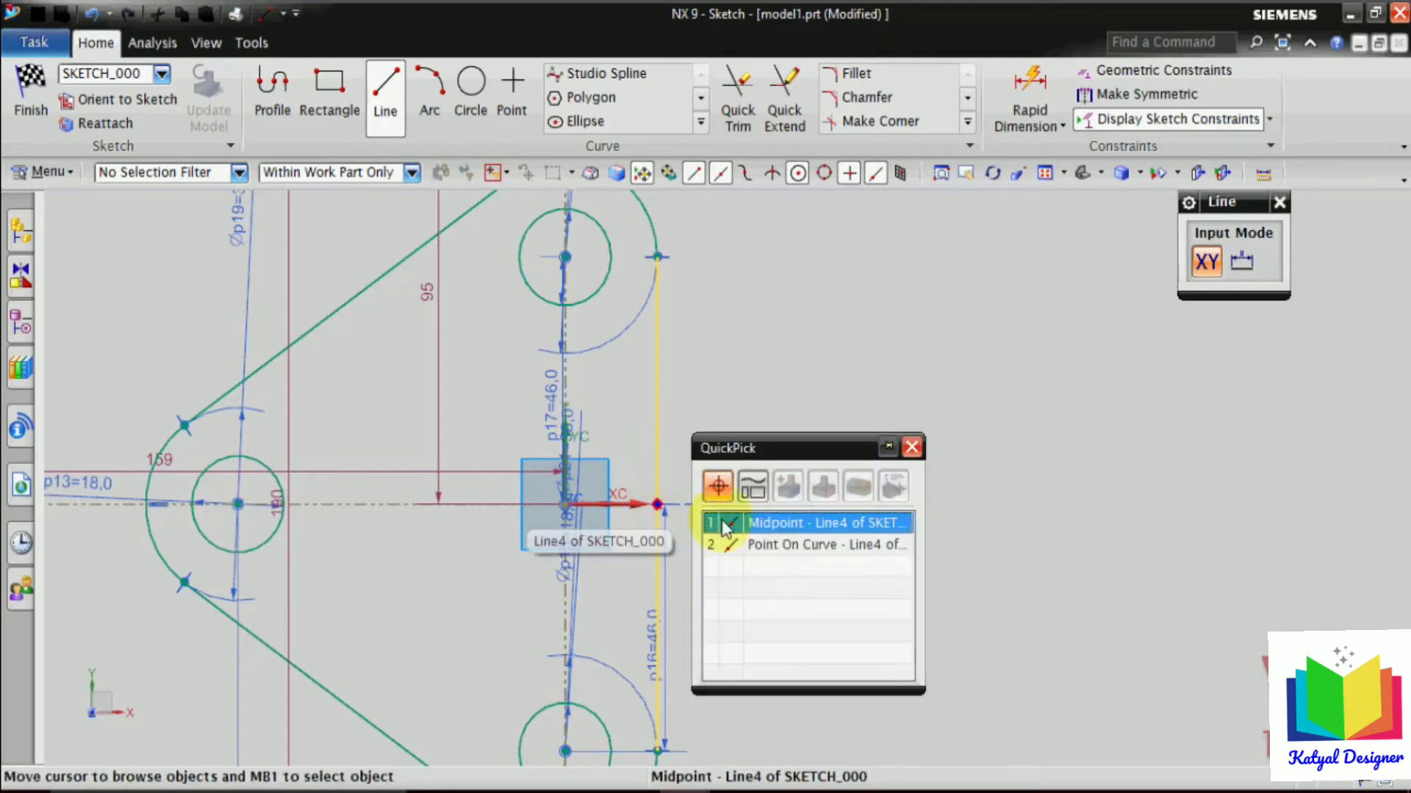
pyautogui.click(774, 522)
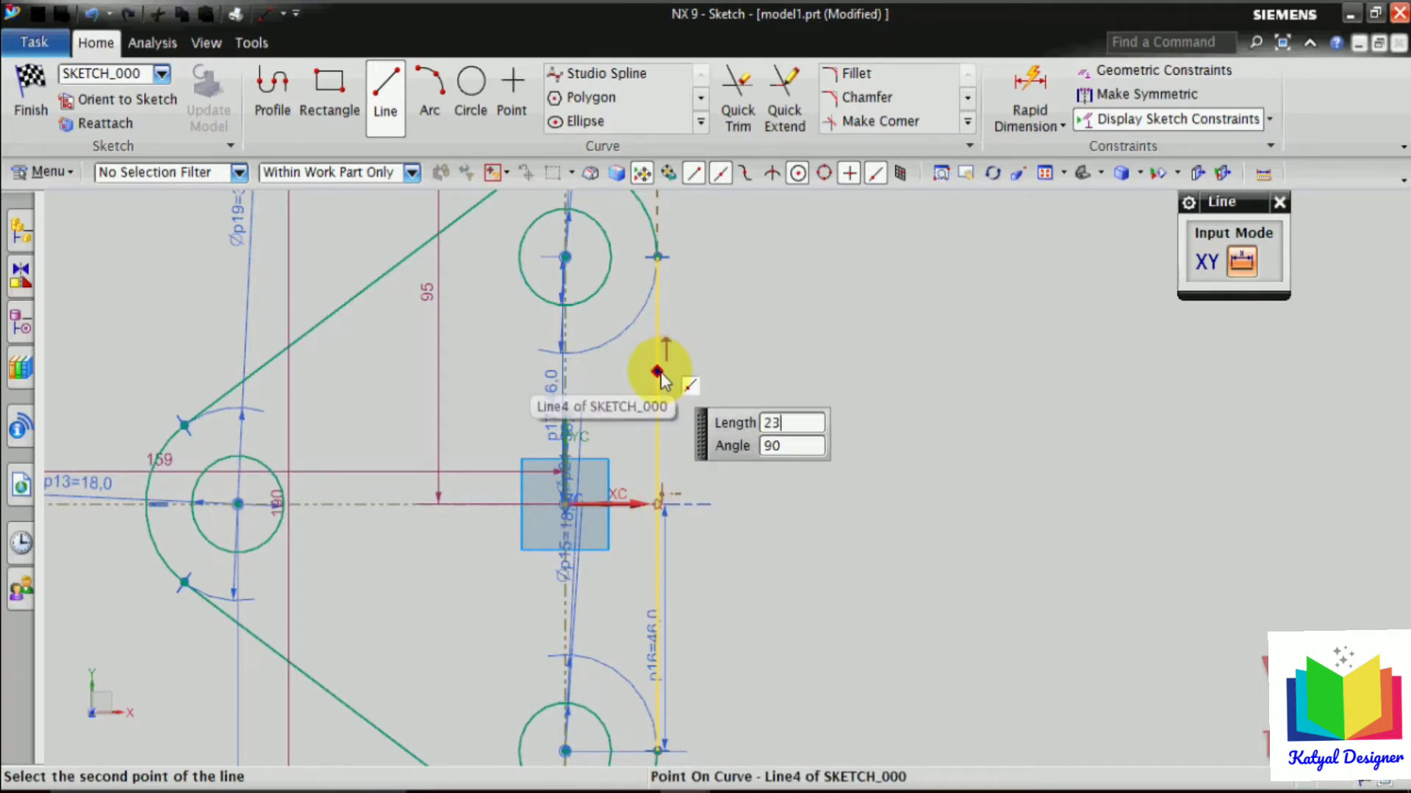
pyautogui.press('Tab')
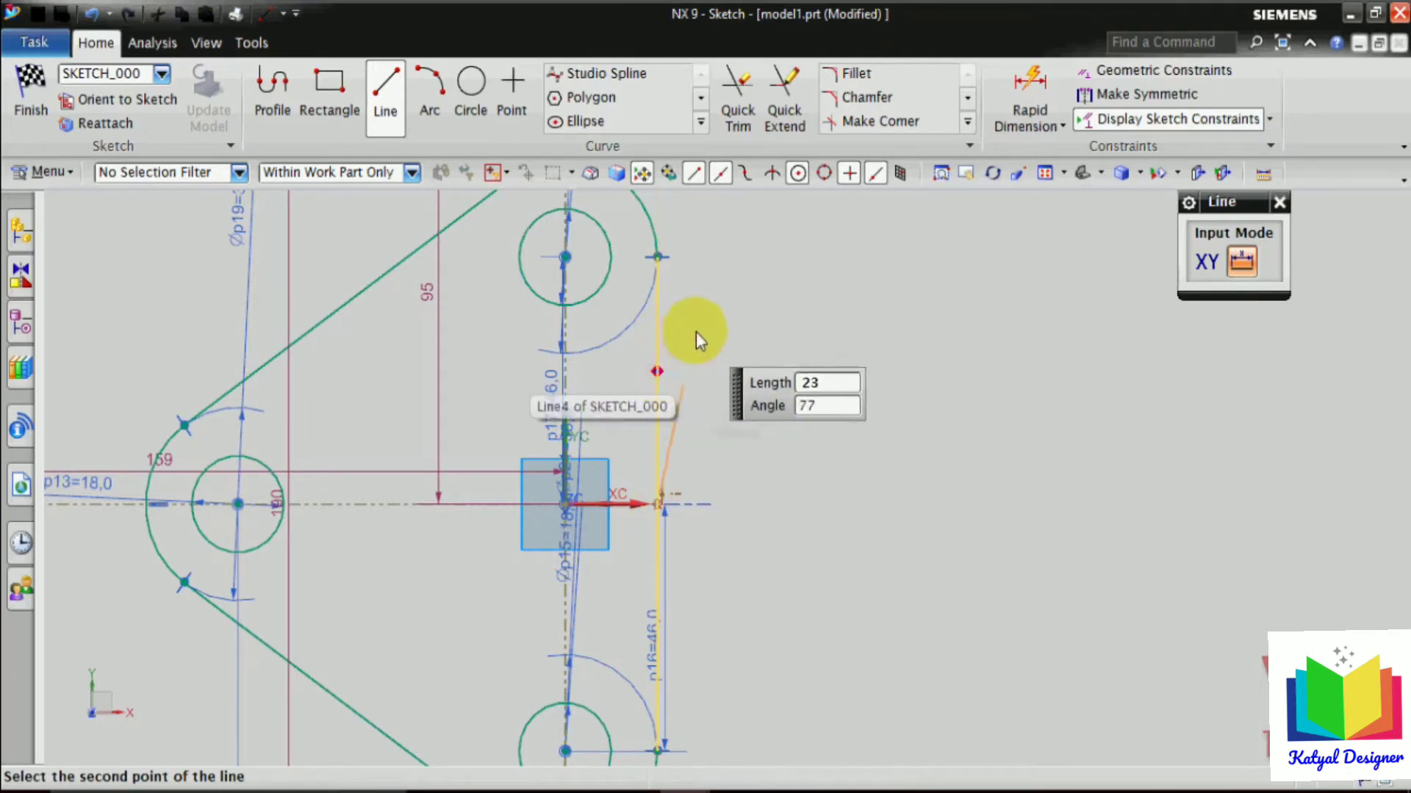
pyautogui.click(659, 369)
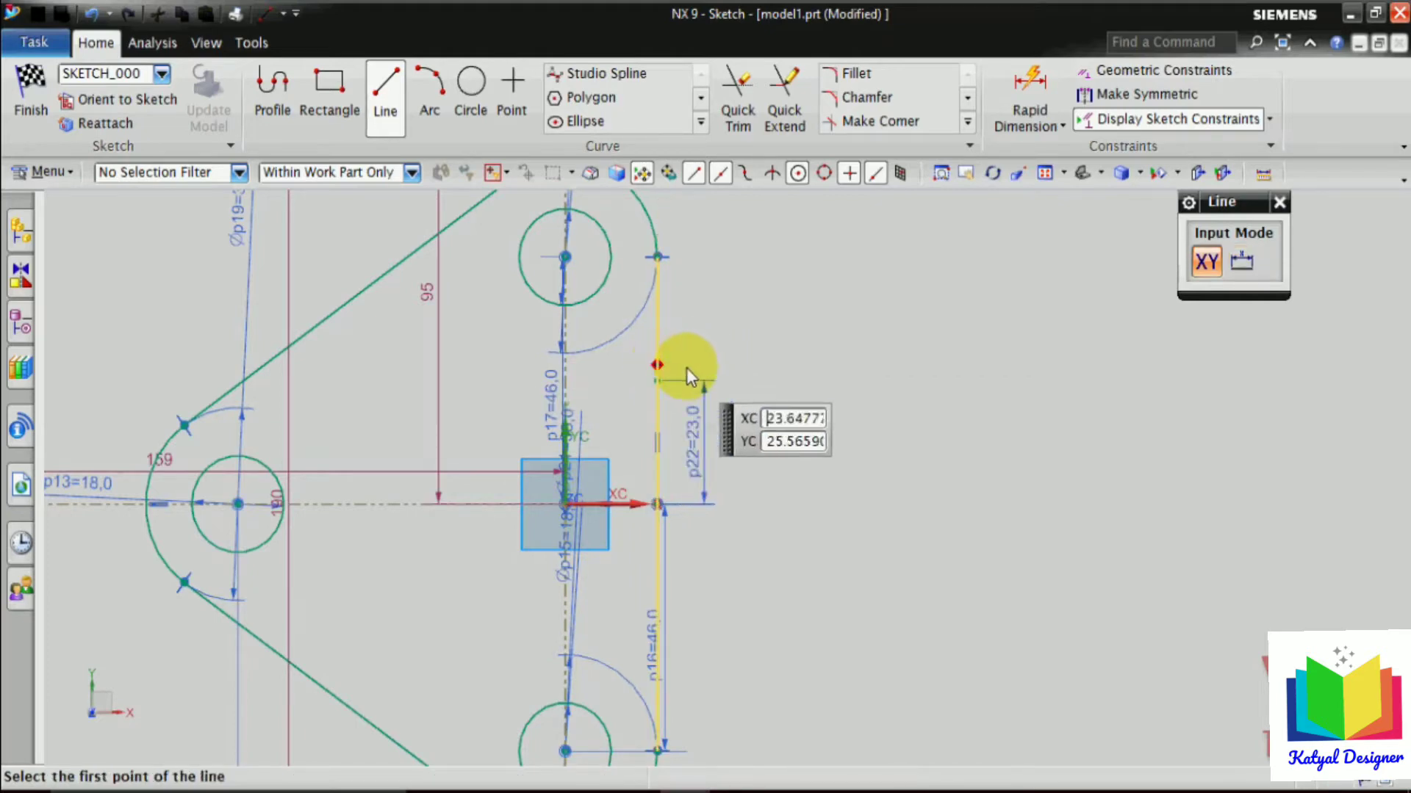
# Draw a 12 mm horizontal line outward at 0° from the upper end of the 23 mm line.
pyautogui.click(658, 380)
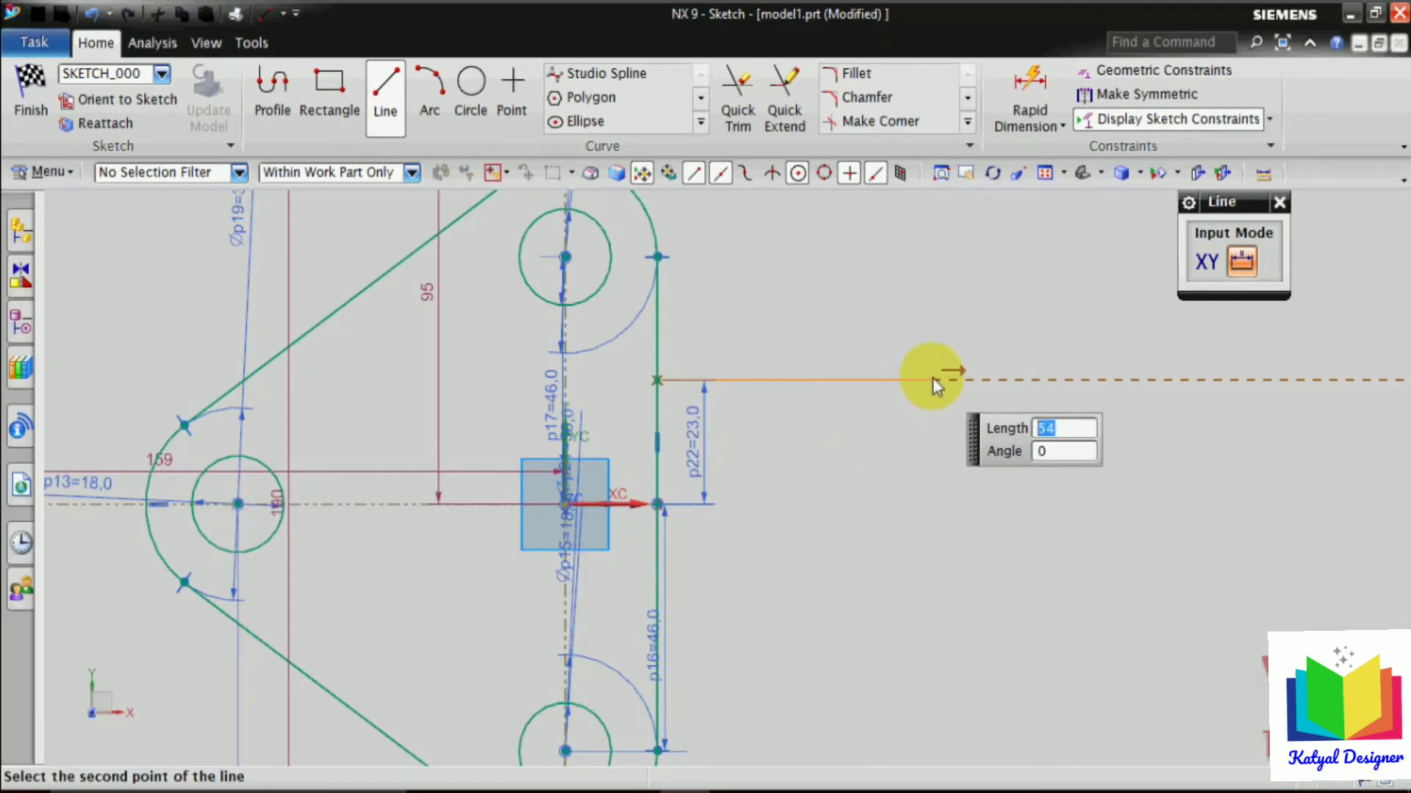
pyautogui.write('12')
pyautogui.press('Tab')
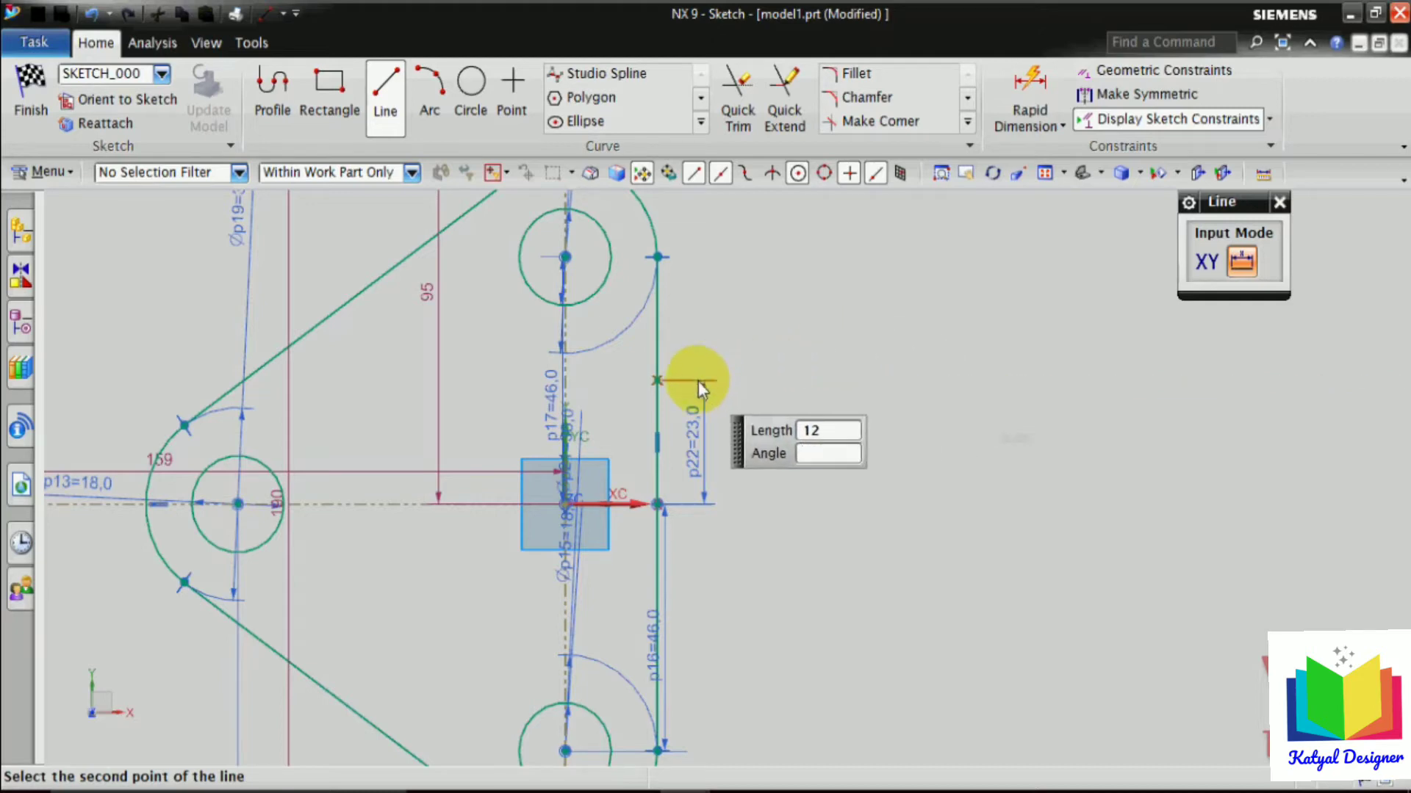
pyautogui.press('Return')
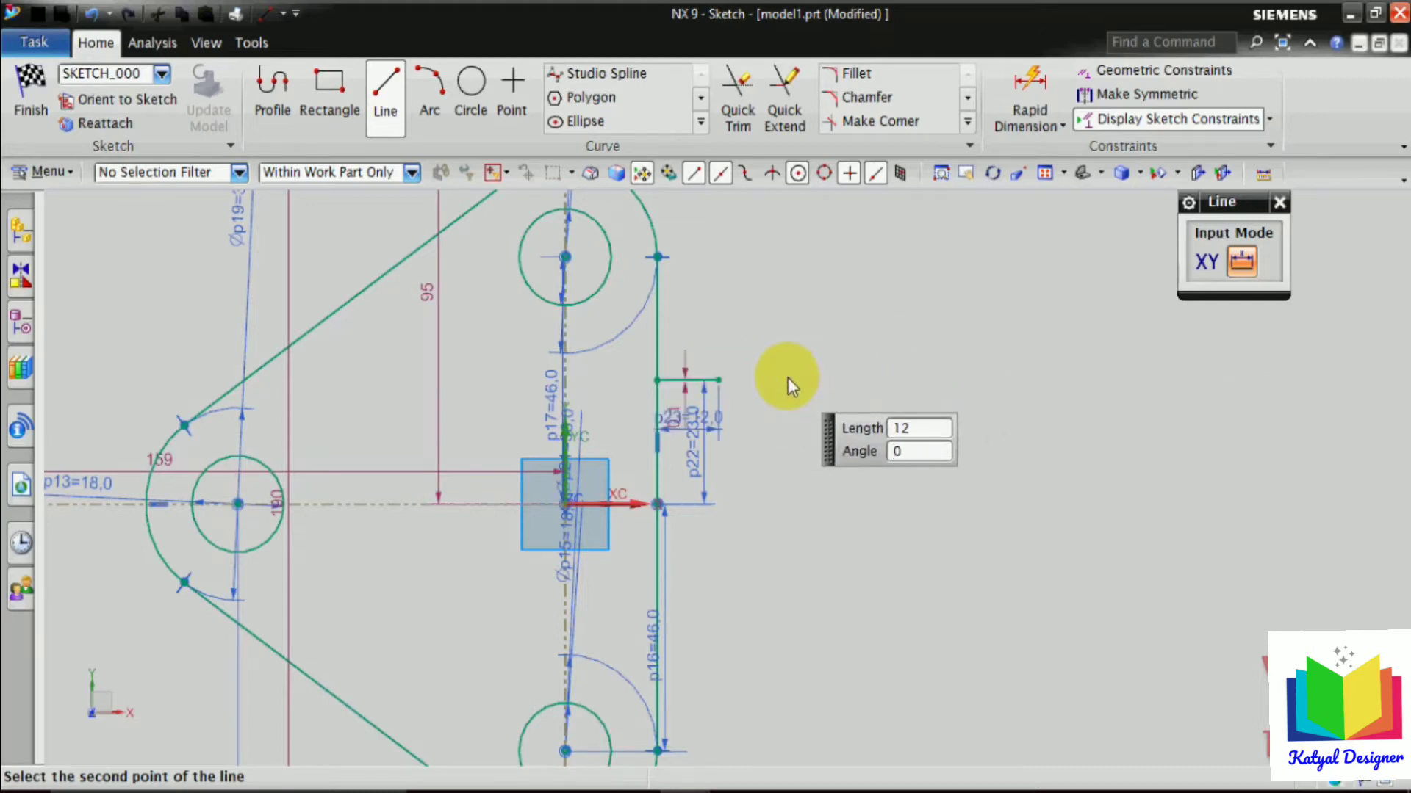
# Draw a 46 mm line downward at 270° from the outer end of the 12 mm line.
pyautogui.scroll(4, 788, 378)
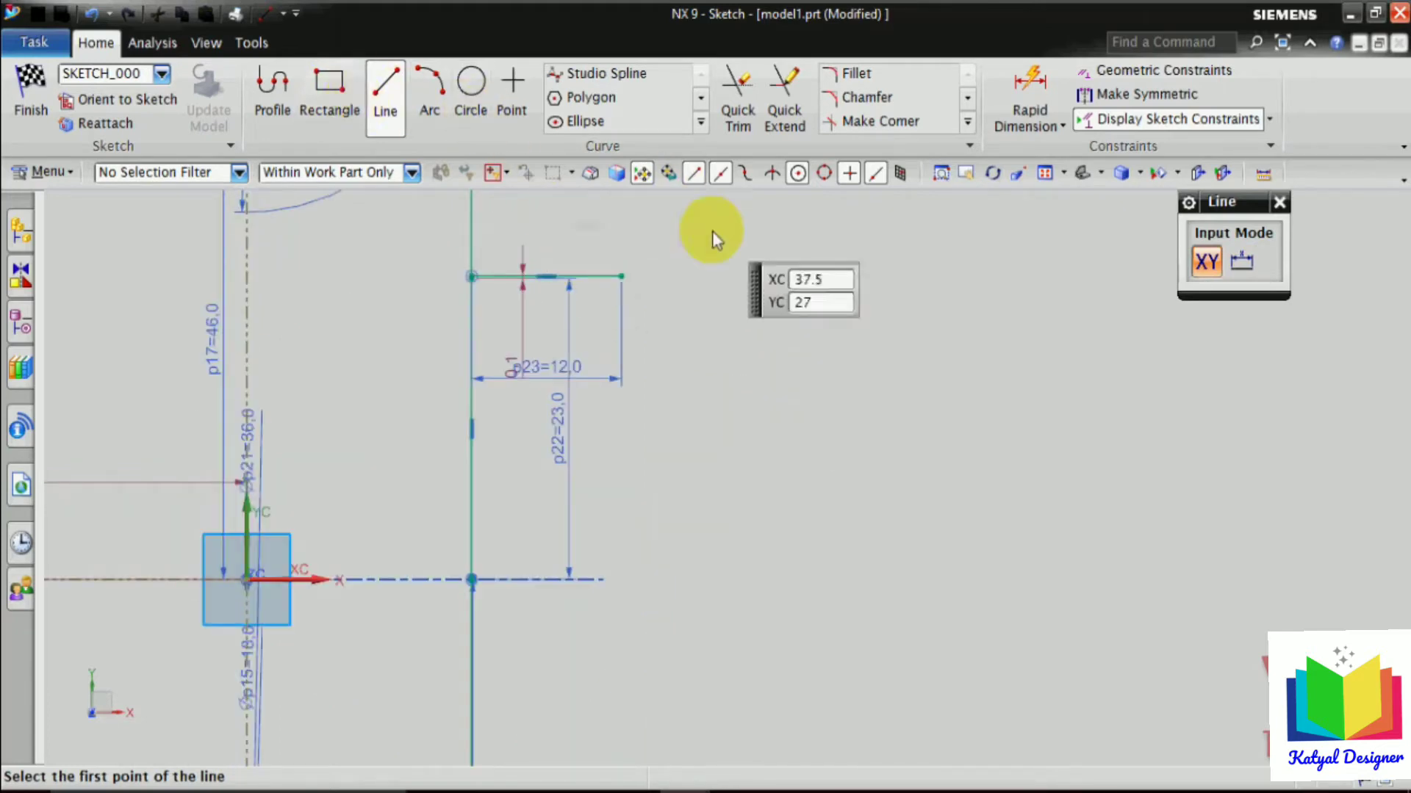
pyautogui.click(623, 279)
pyautogui.click(761, 323)
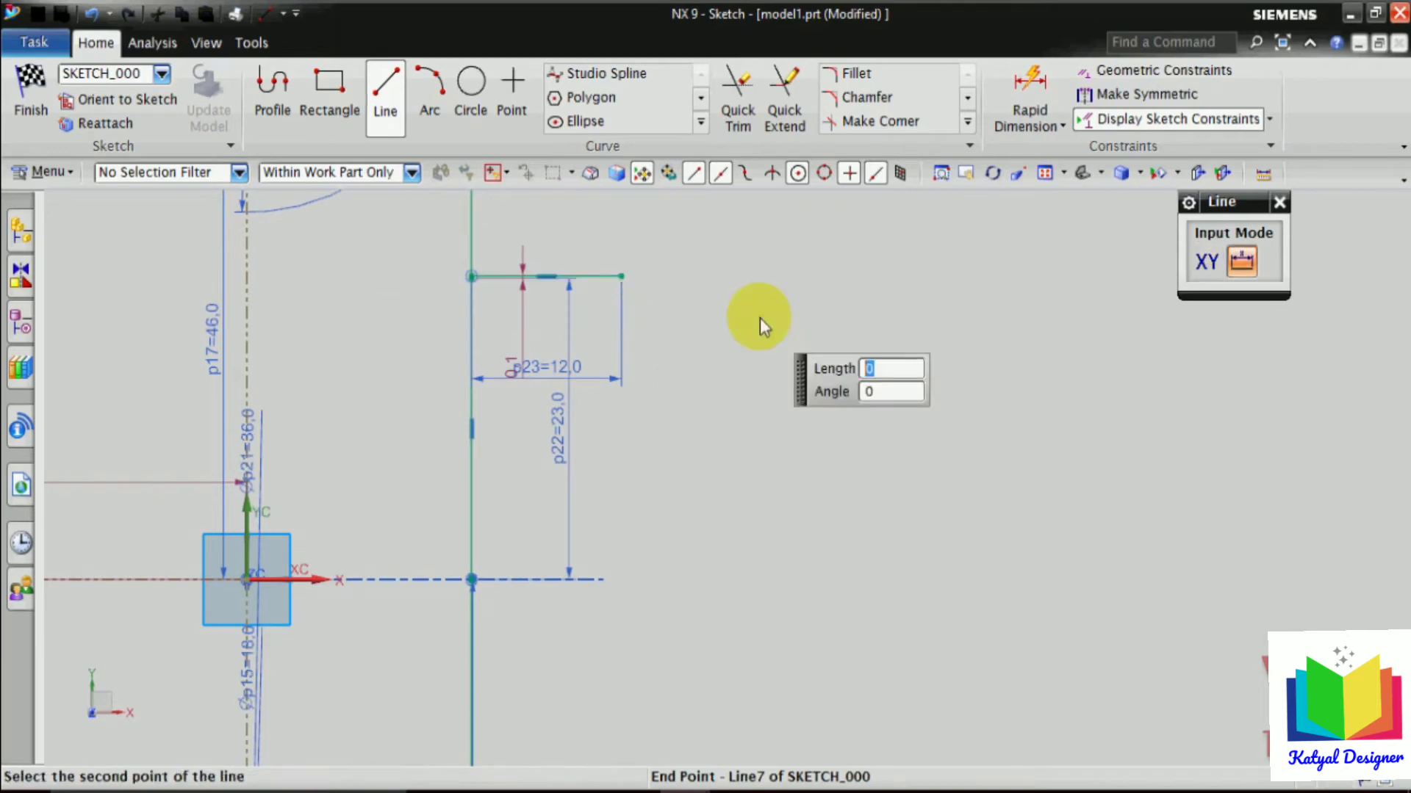
pyautogui.scroll(3, 630, 742)
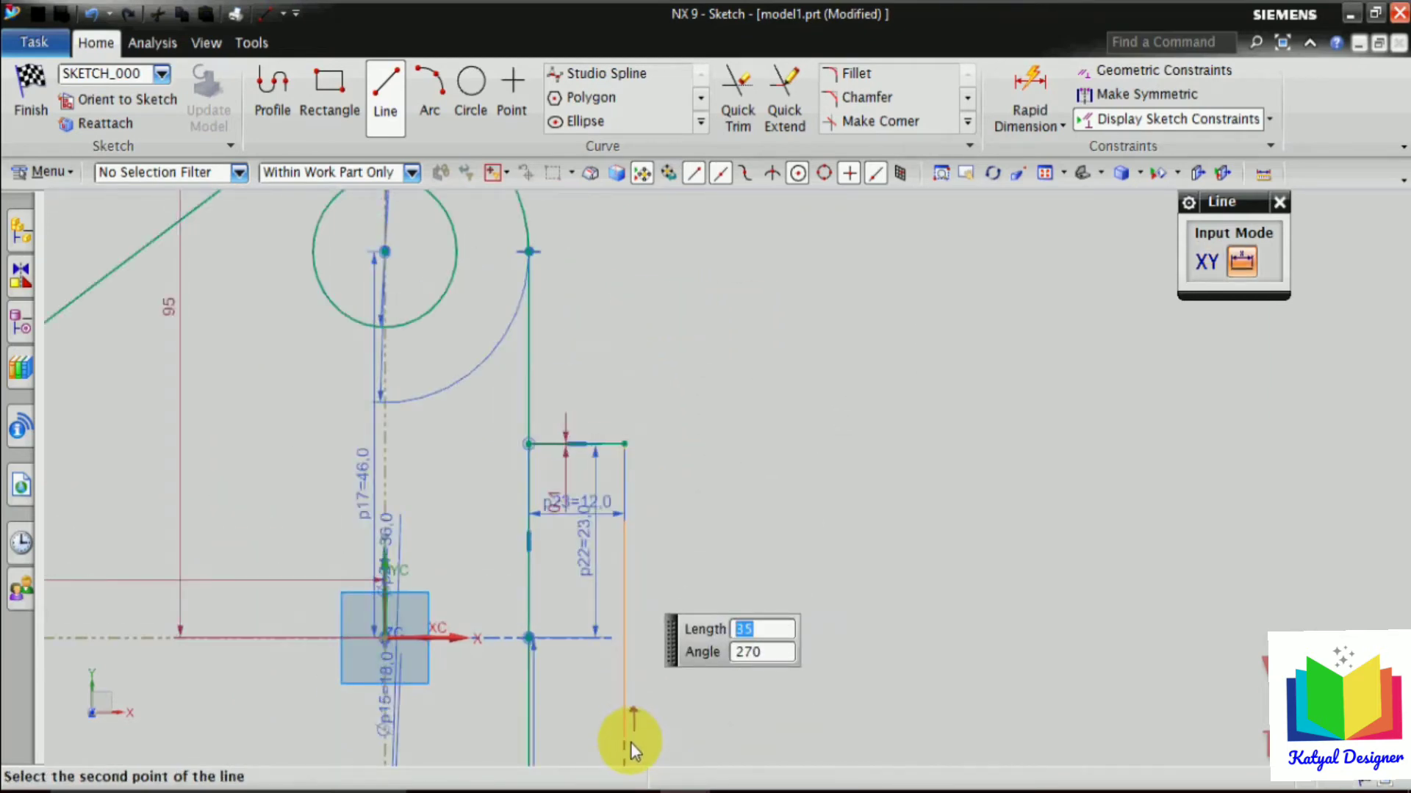
pyautogui.write('46')
pyautogui.press('Tab')
pyautogui.scroll(2, 630, 742)
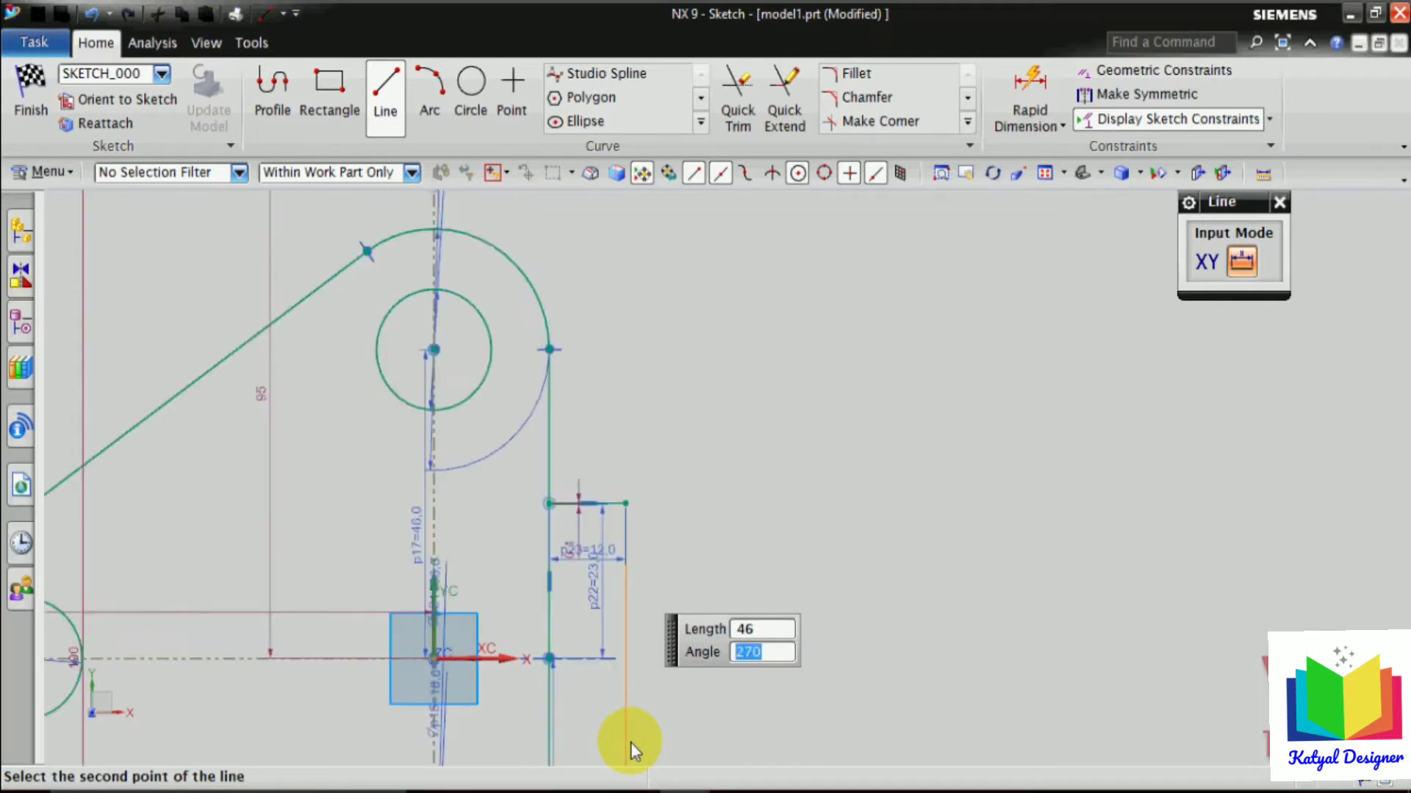
pyautogui.scroll(-3, 680, 648)
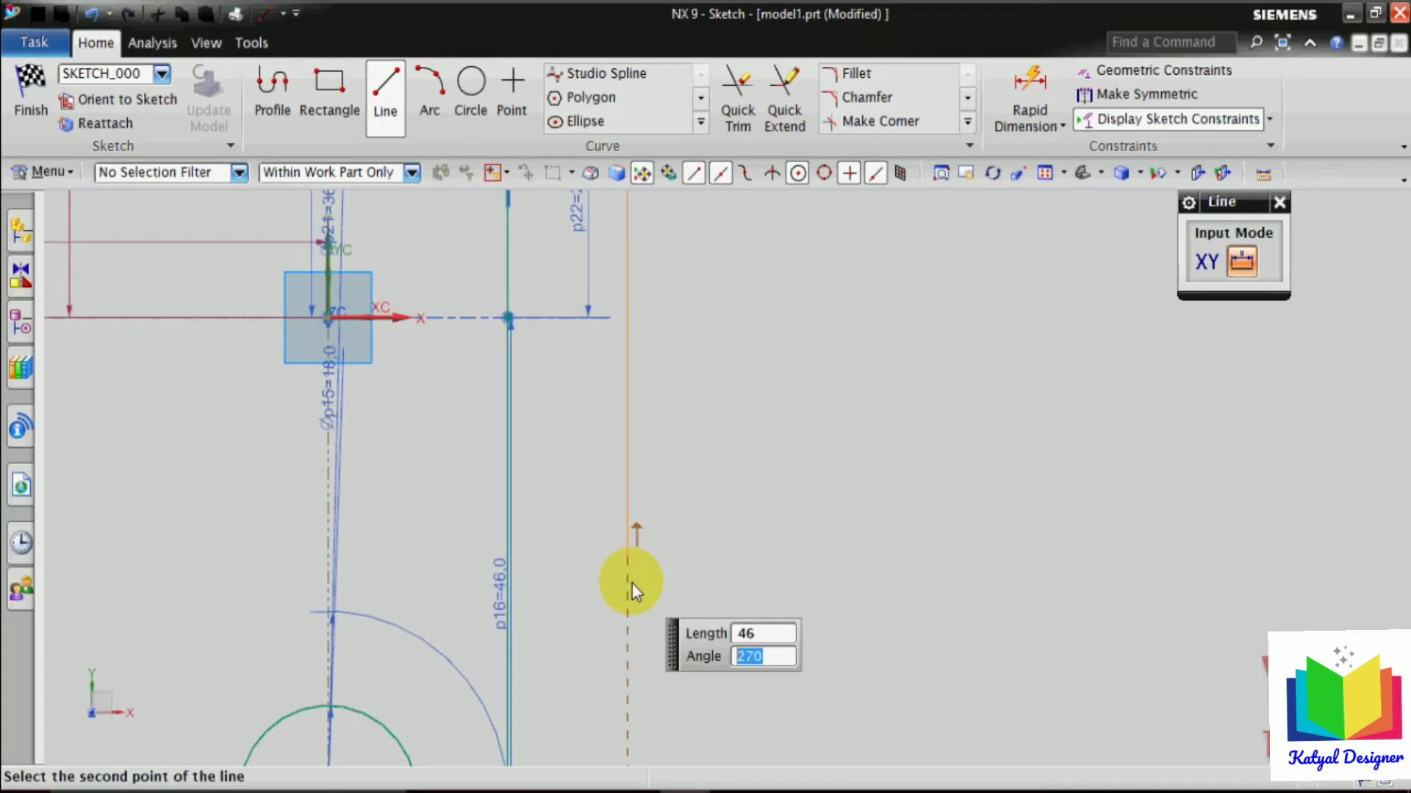
pyautogui.press('Return')
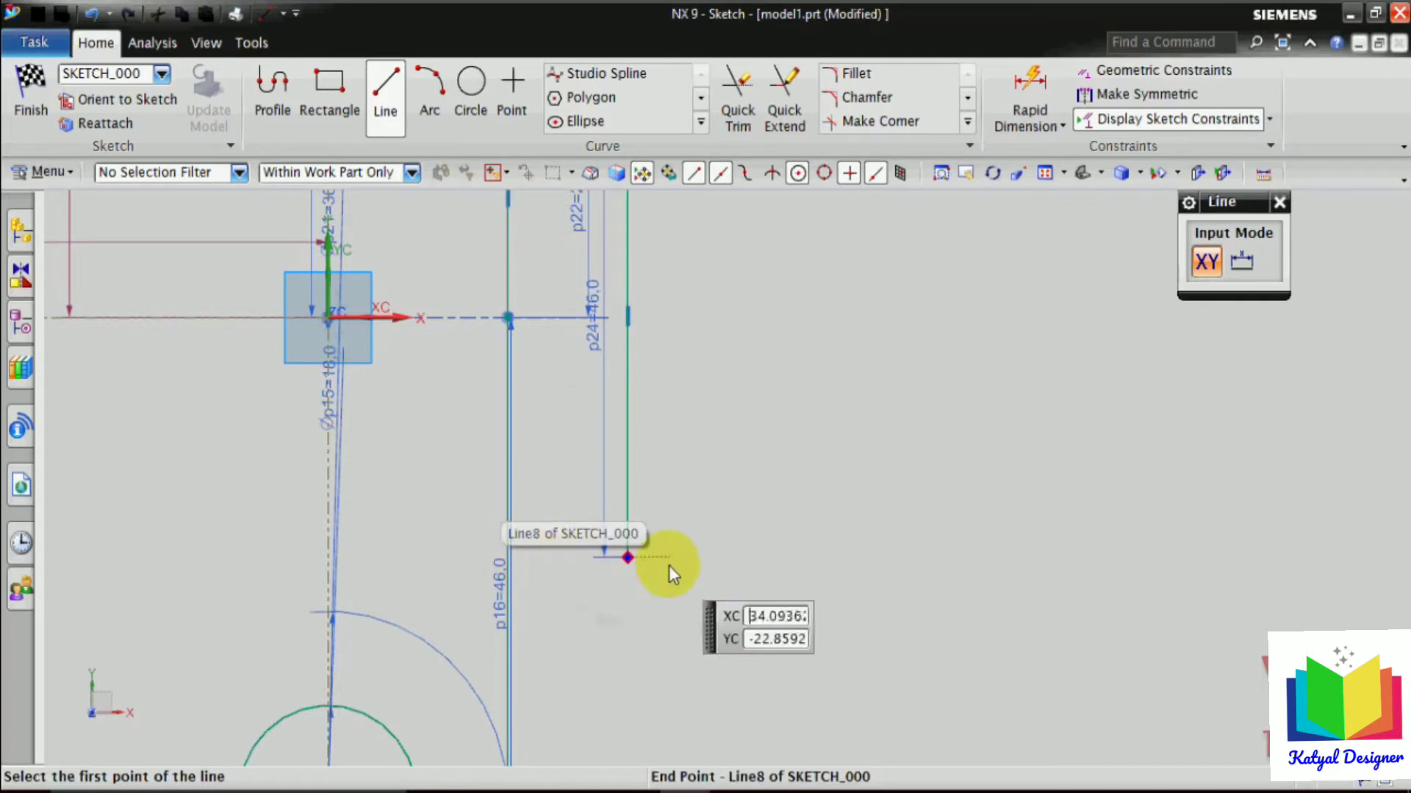
# Draw a 12 mm line at 180° from the lower end of the 46 mm line back to the plate edge.
pyautogui.write('37')
pyautogui.press('Tab')
pyautogui.write('-25')
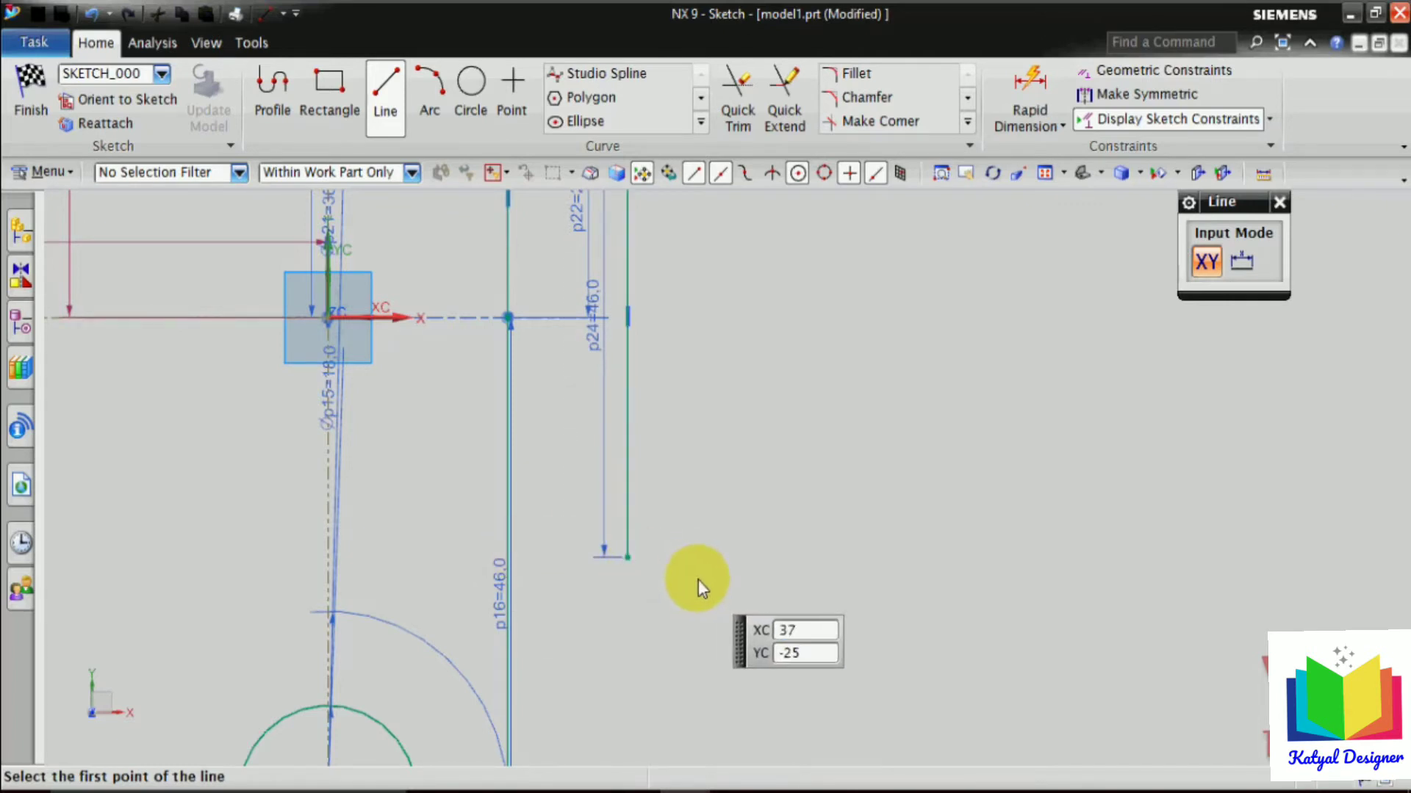
pyautogui.click(631, 561)
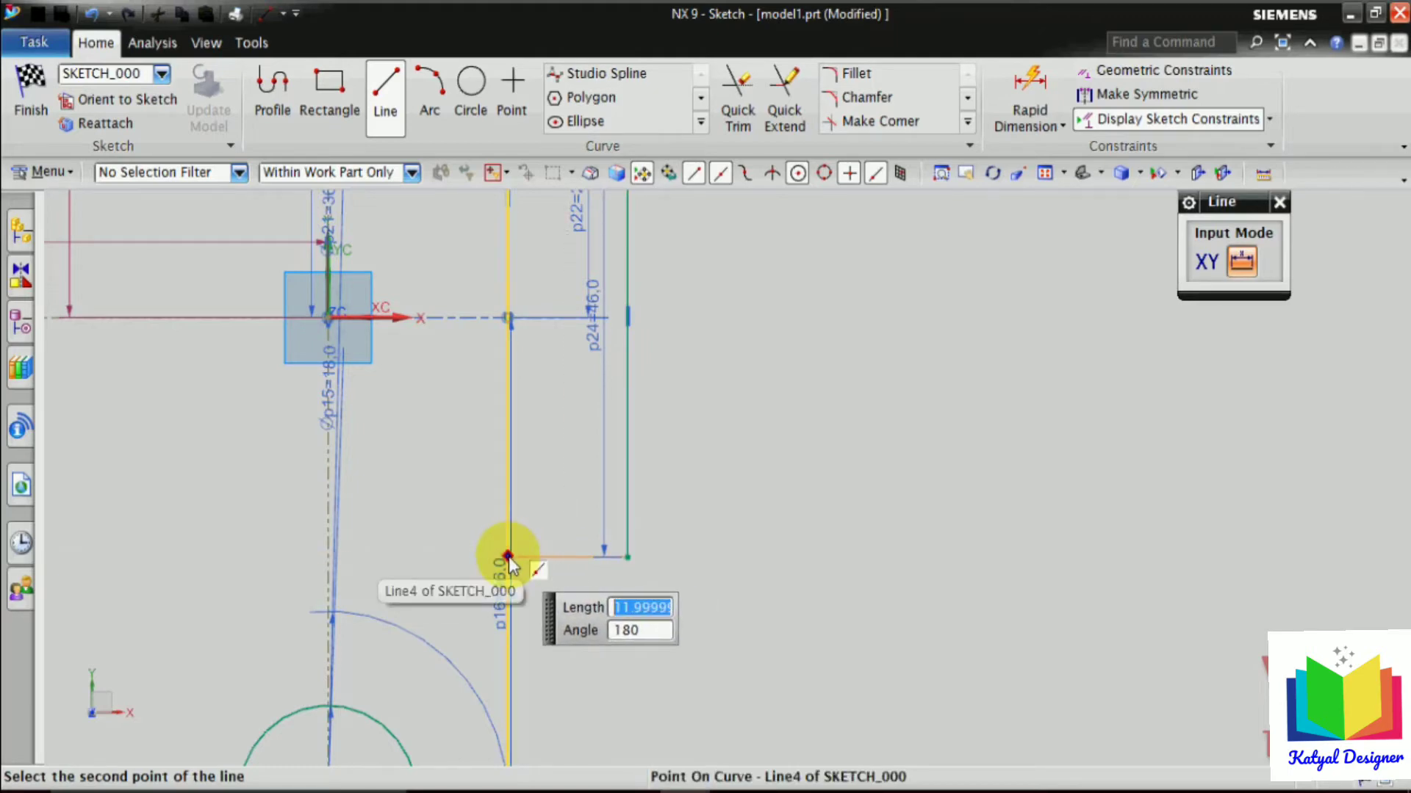
pyautogui.write('12')
pyautogui.press('Tab')
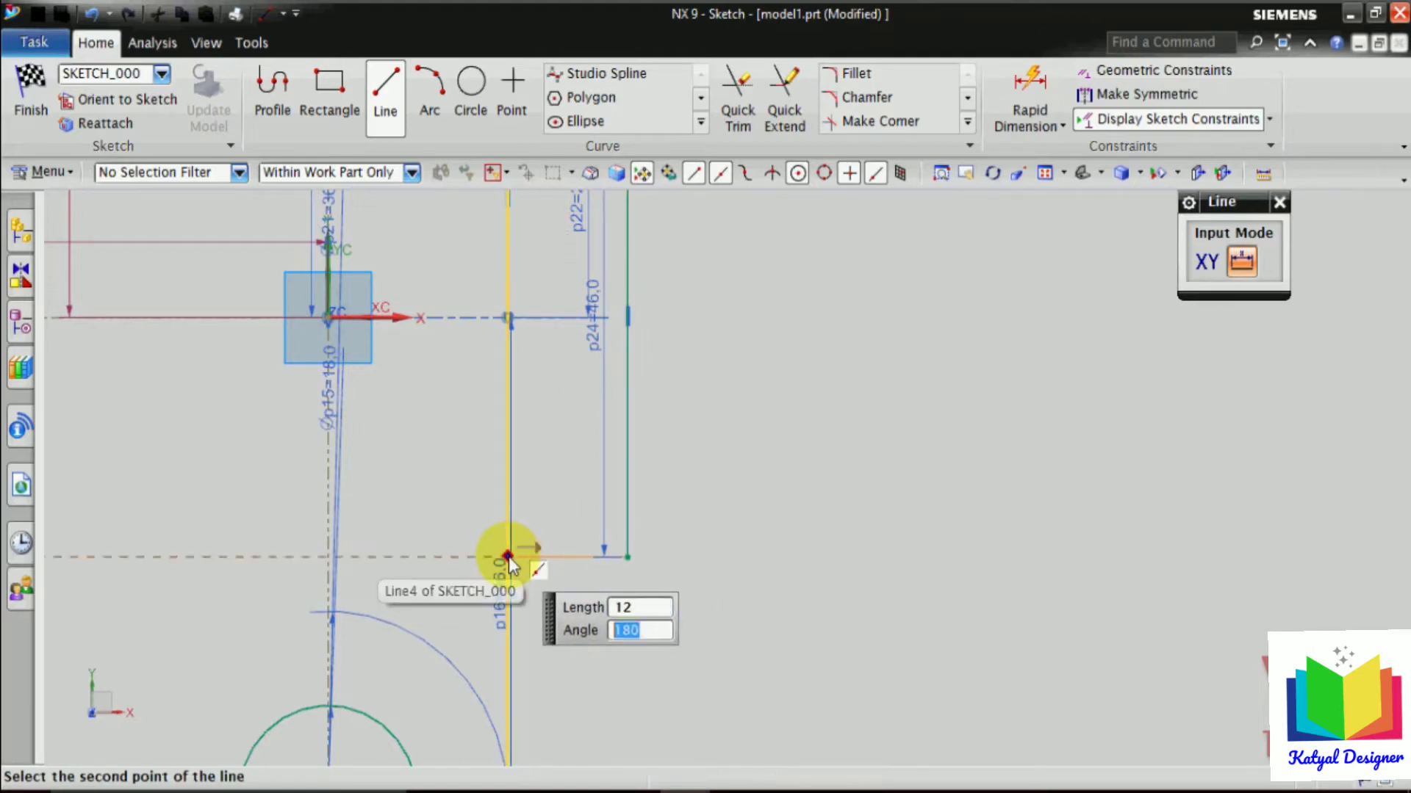
pyautogui.press('Return')
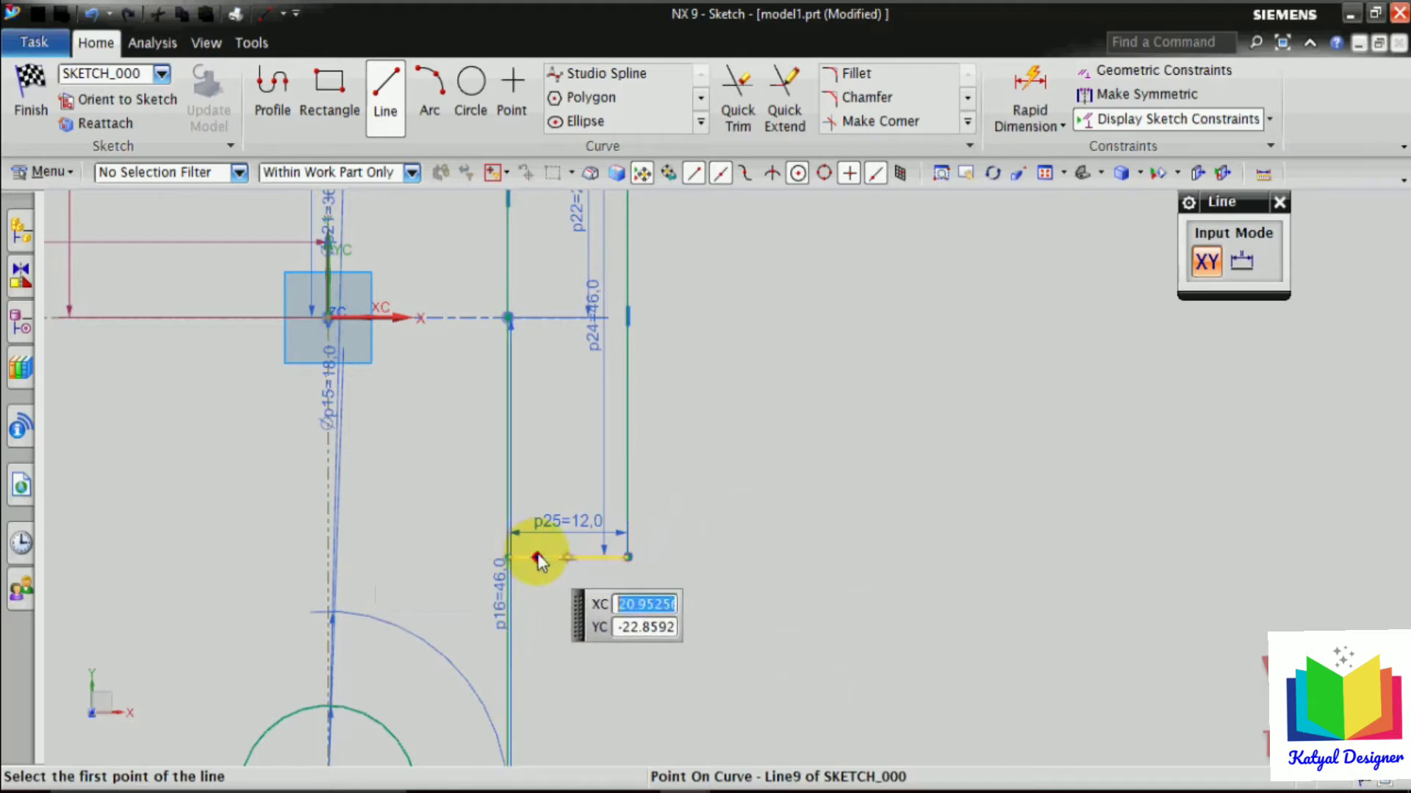
# Draw a vertical line from the lower tab corner on the plate edge up to the edge's midpoint, and end the Line command.
pyautogui.click(508, 557)
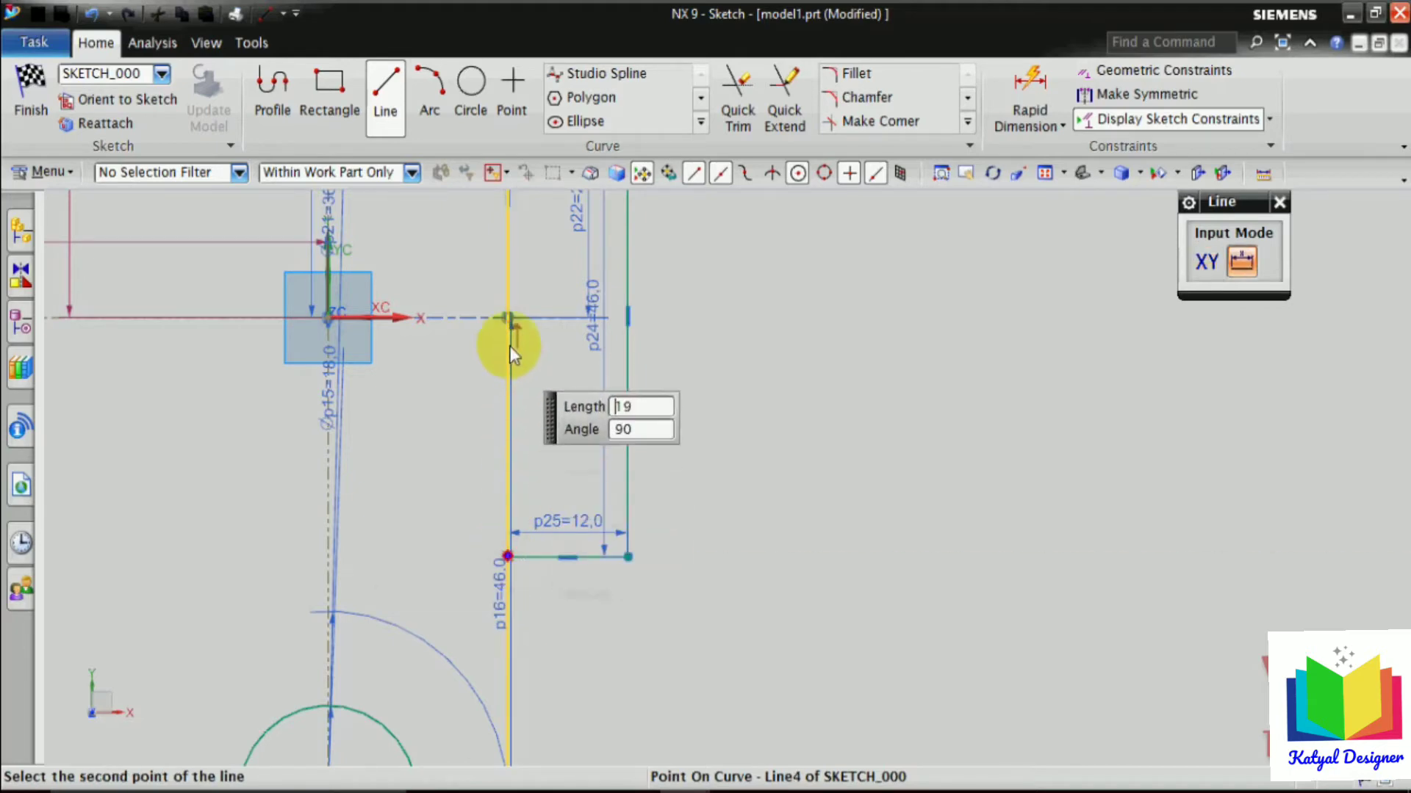
pyautogui.click(509, 318)
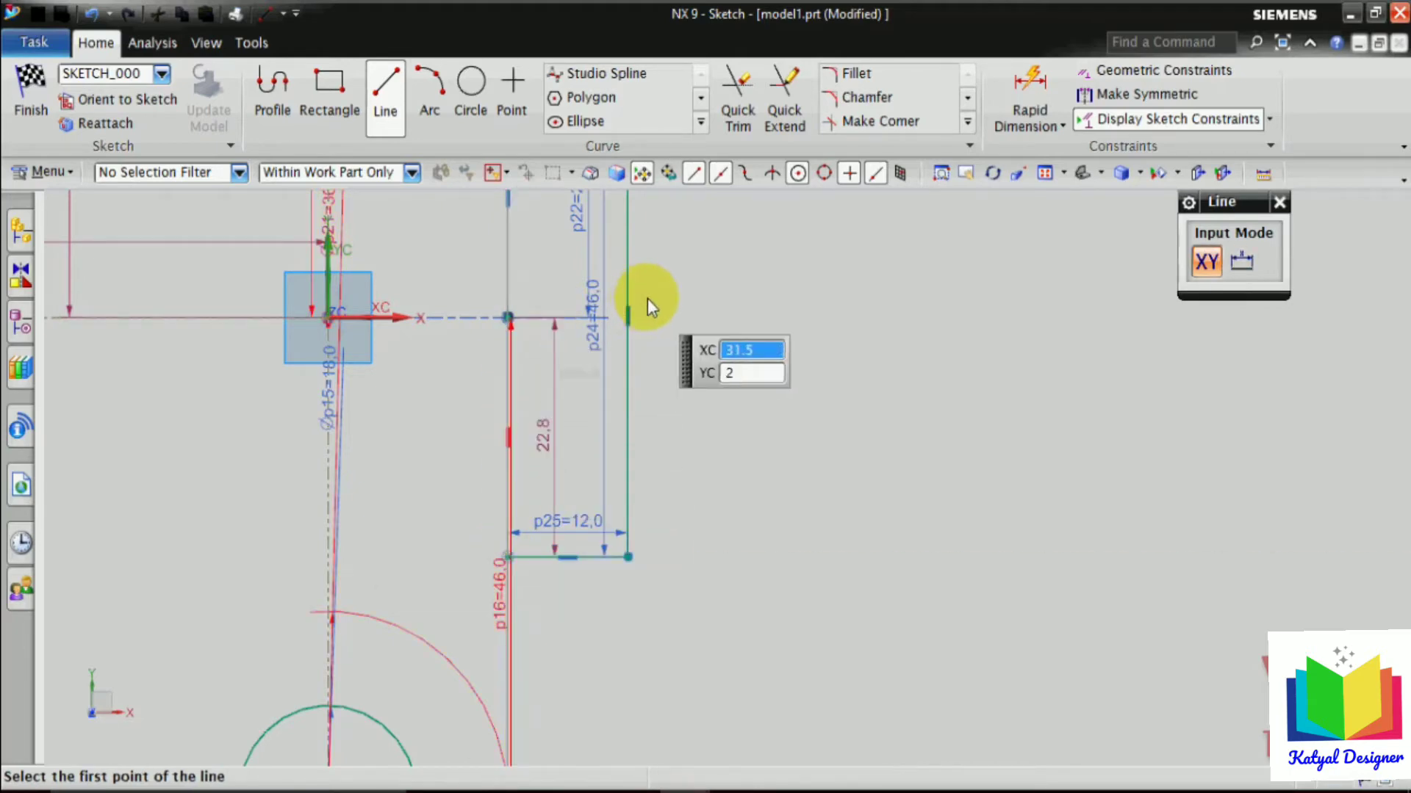
pyautogui.press('Escape')
# Quick Trim the overlapping vertical segments between the tab's two inner corners so the tab opens into the plate outline.
pyautogui.scroll(-3, 878, 746)
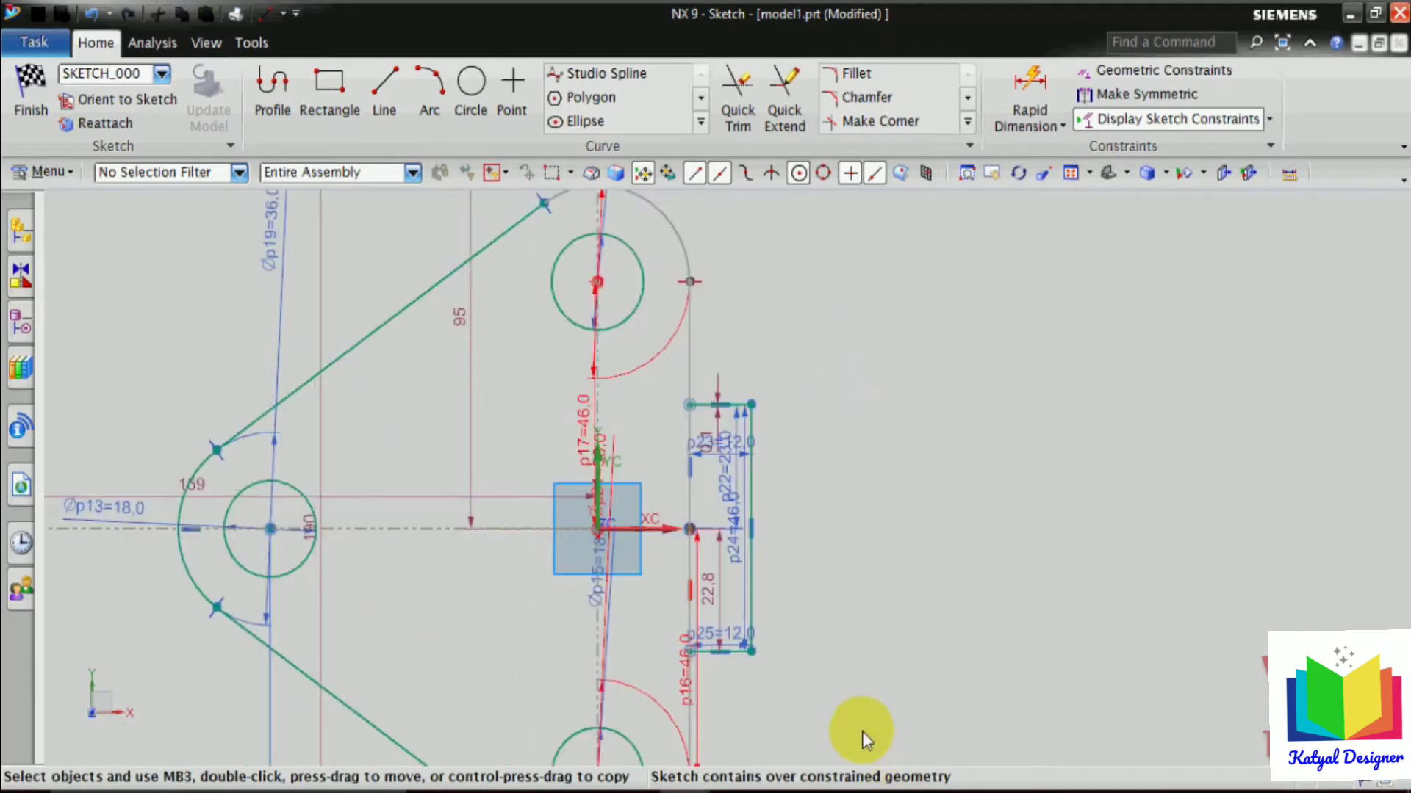
pyautogui.scroll(2, 852, 730)
pyautogui.scroll(-1, 842, 742)
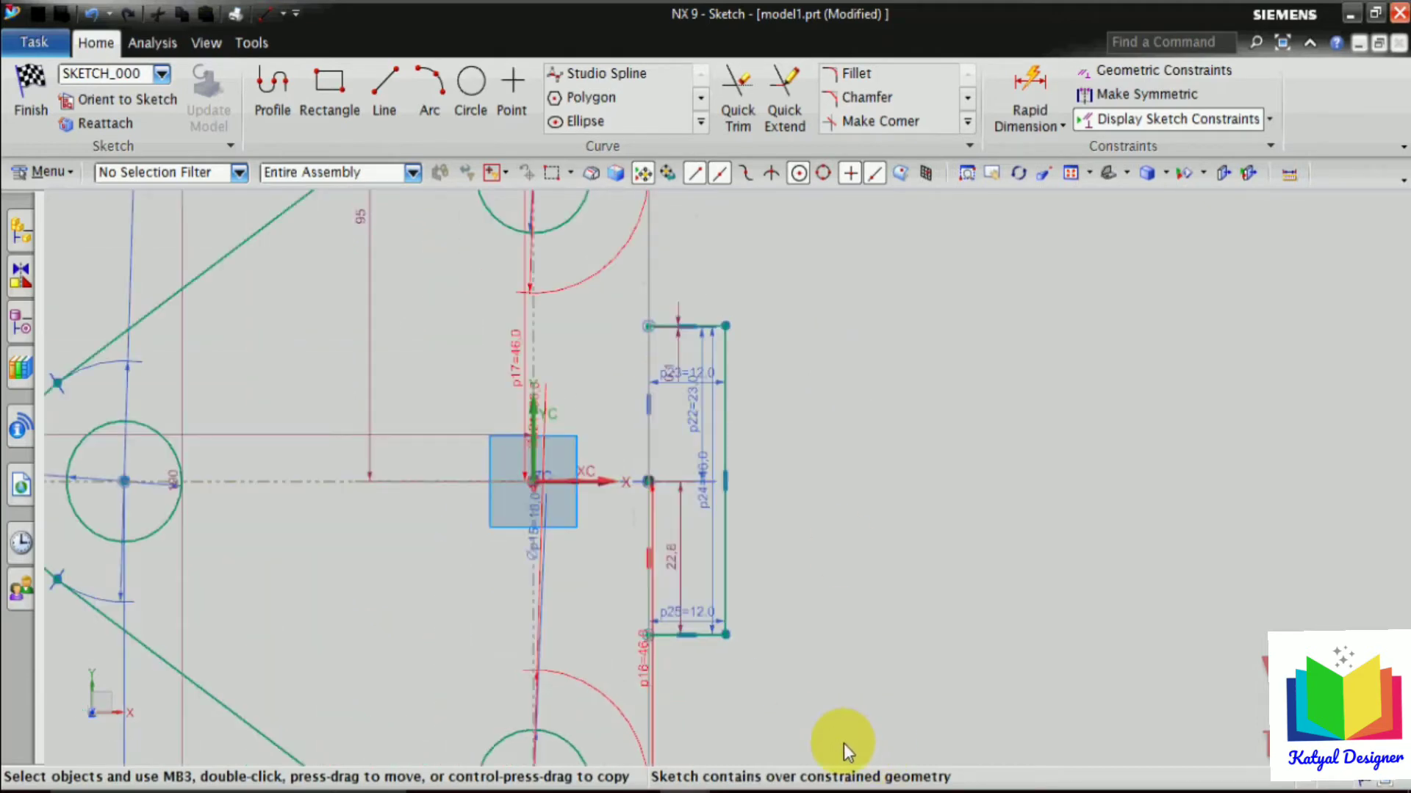
pyautogui.scroll(-2, 879, 620)
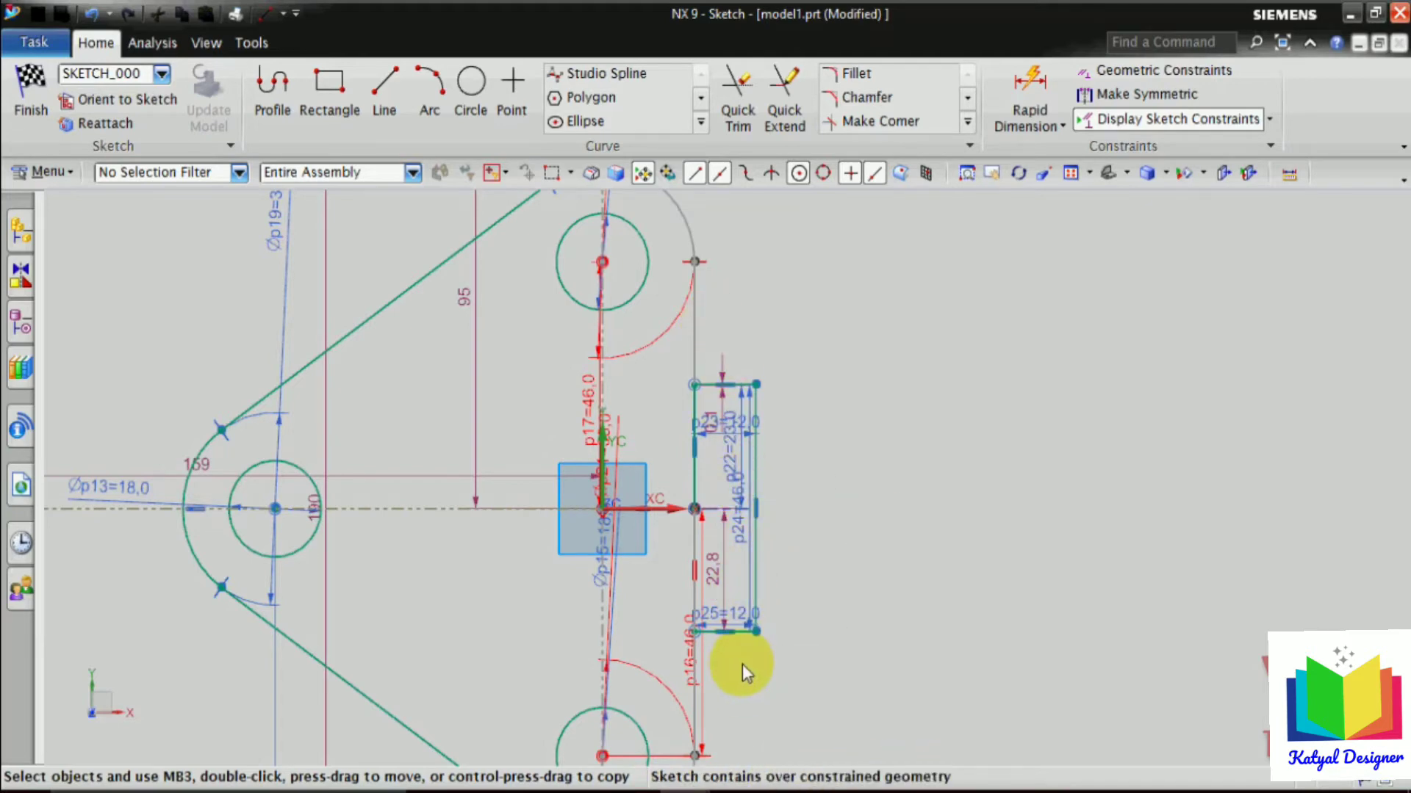
pyautogui.scroll(2, 717, 529)
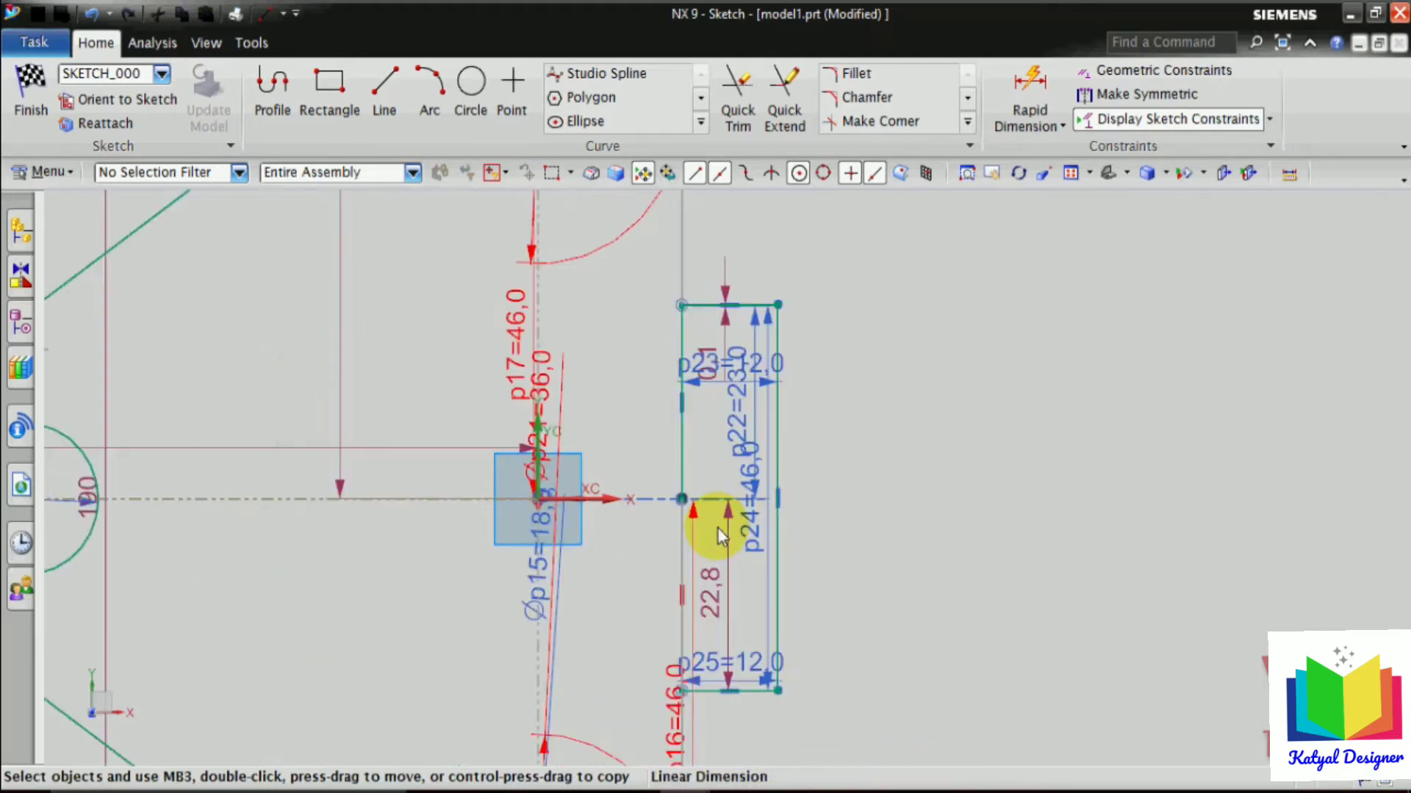
pyautogui.click(741, 111)
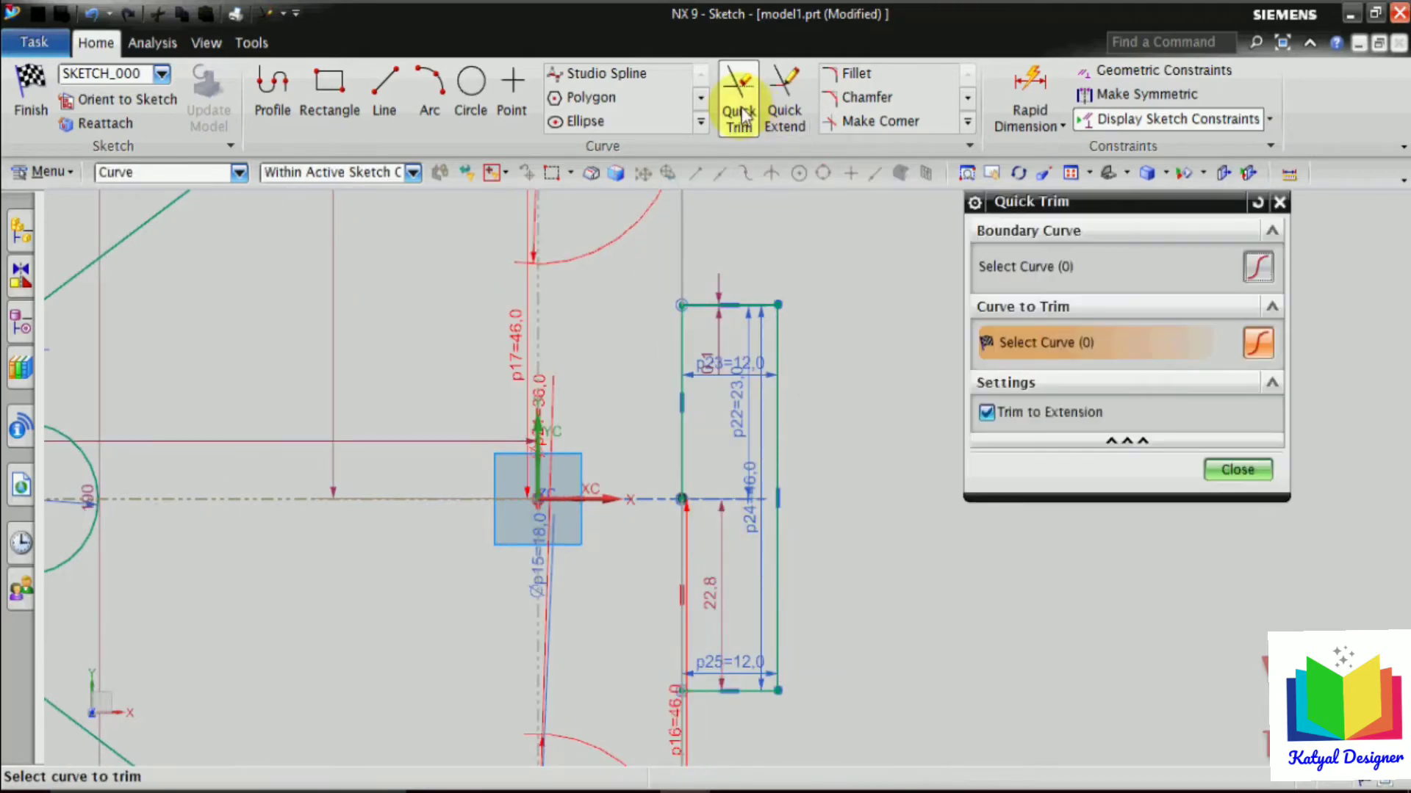
pyautogui.click(681, 434)
pyautogui.scroll(-3, 686, 497)
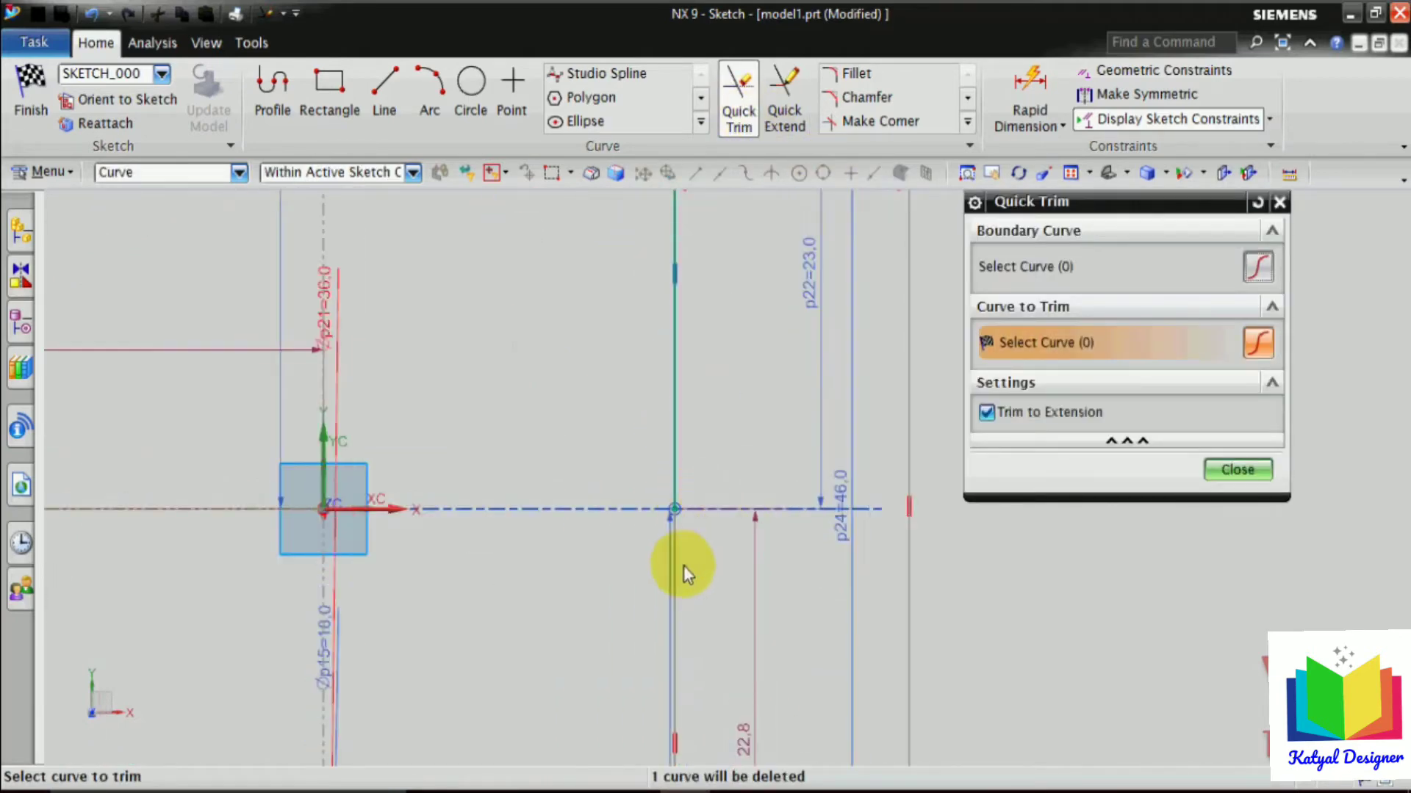
pyautogui.scroll(5, 712, 727)
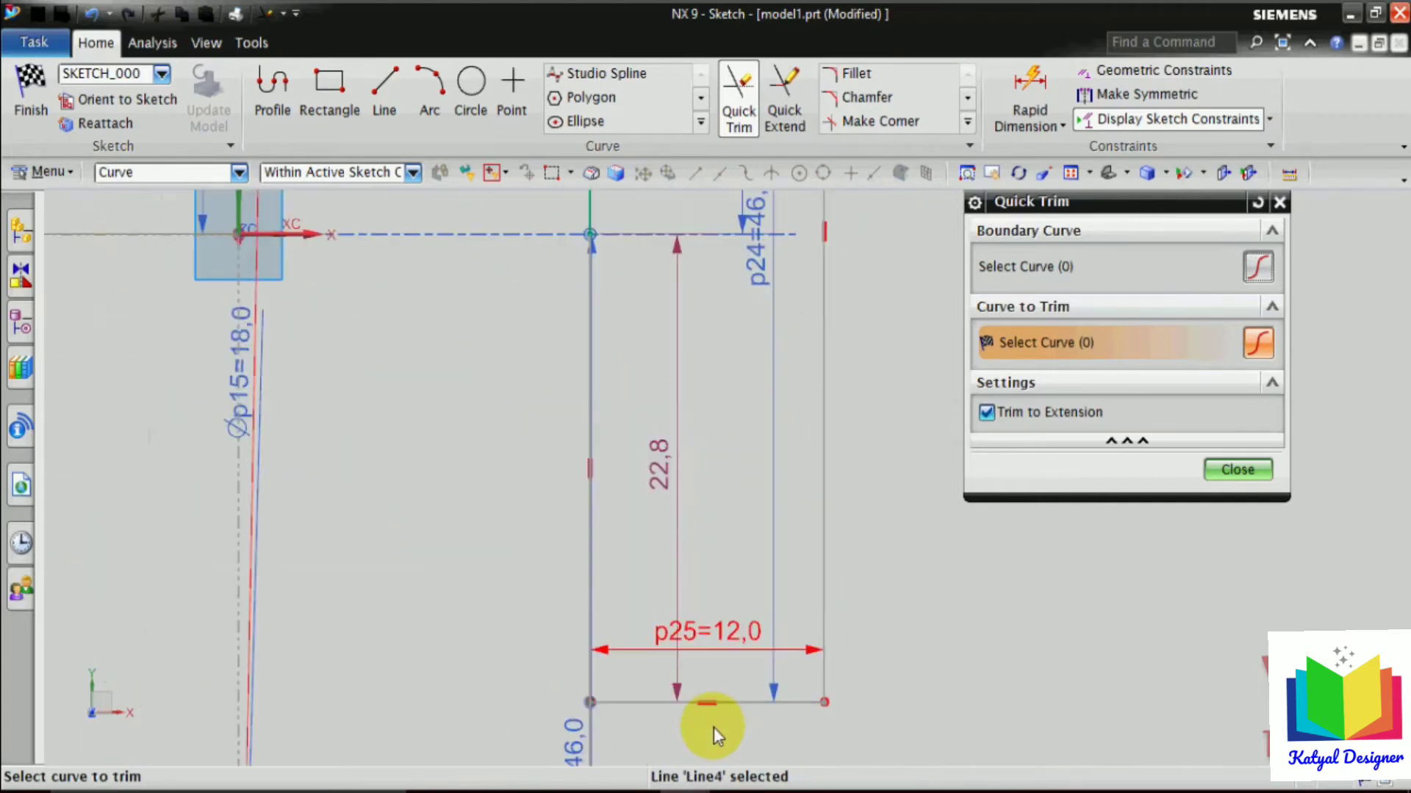
pyautogui.scroll(-4, 713, 727)
pyautogui.click(669, 431)
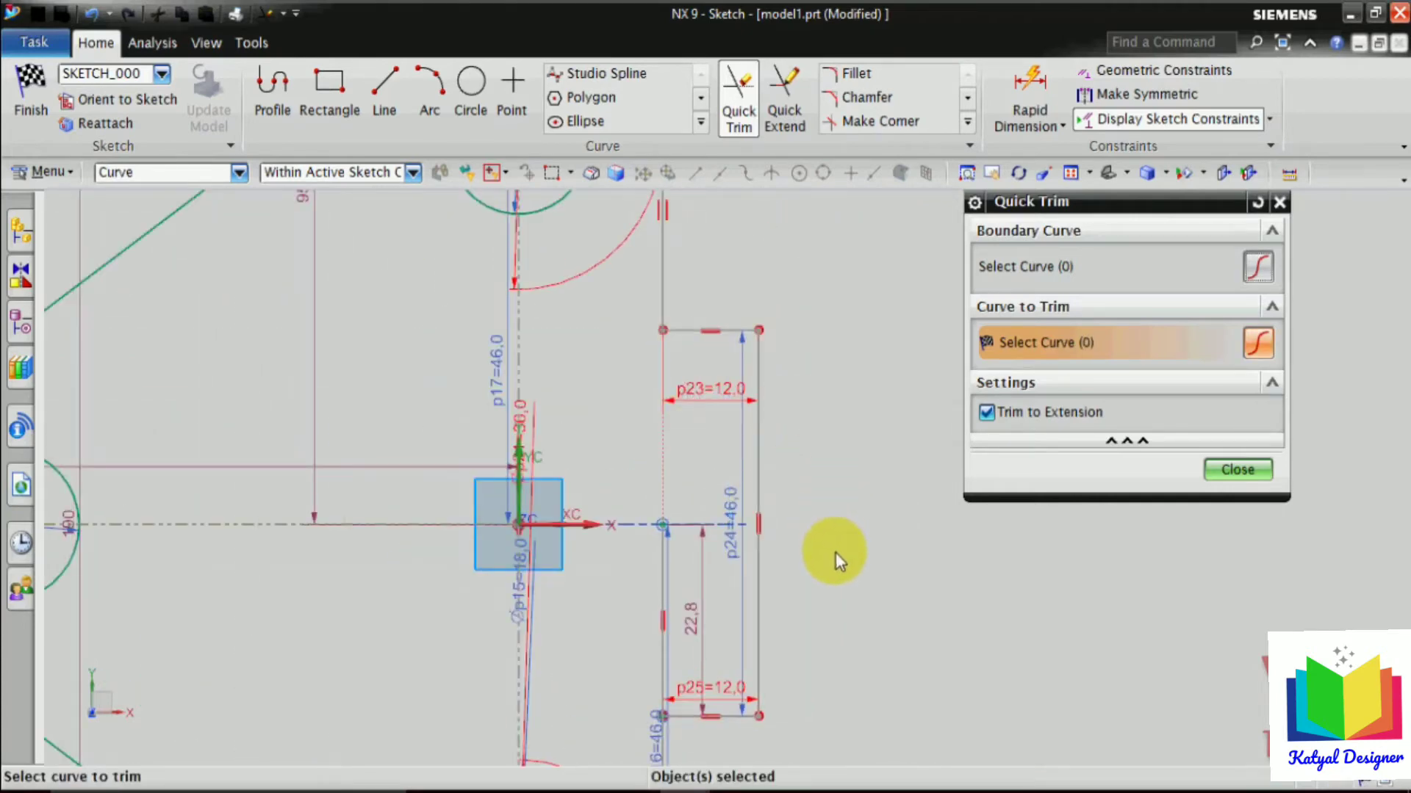
pyautogui.click(660, 596)
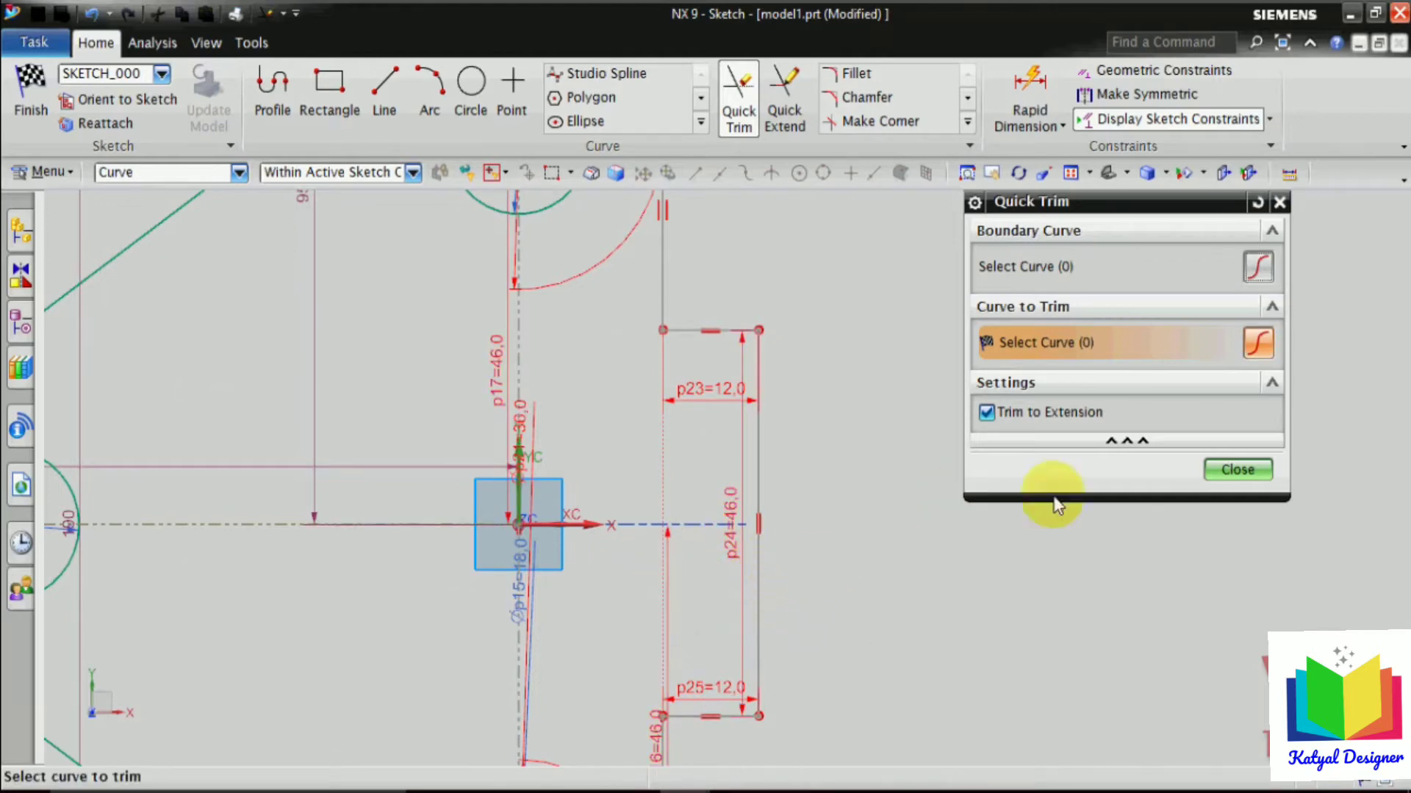
pyautogui.click(1231, 468)
# Finish the edited section sketch and return to the pending extrude of the plate with its tab.
pyautogui.scroll(-5, 902, 558)
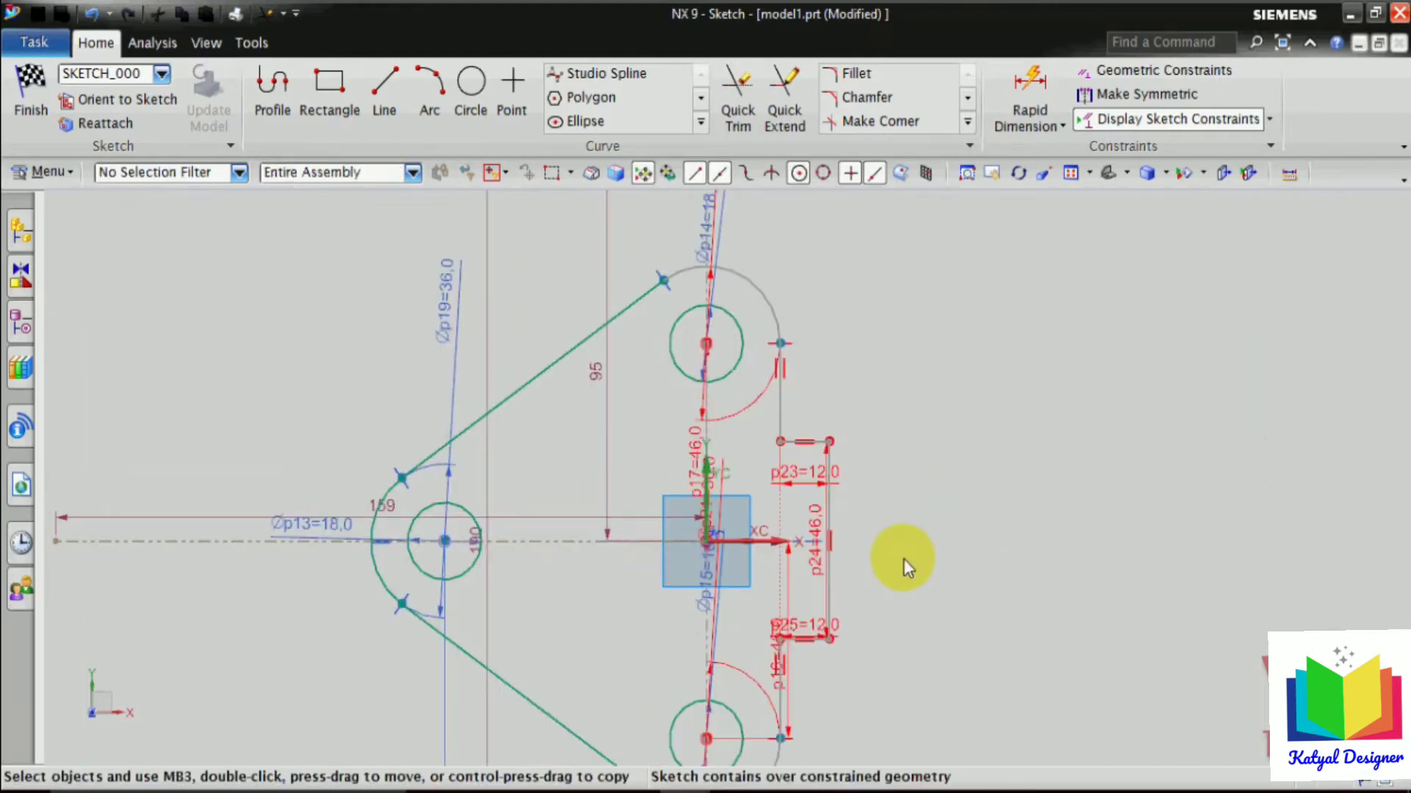
pyautogui.scroll(2, 902, 558)
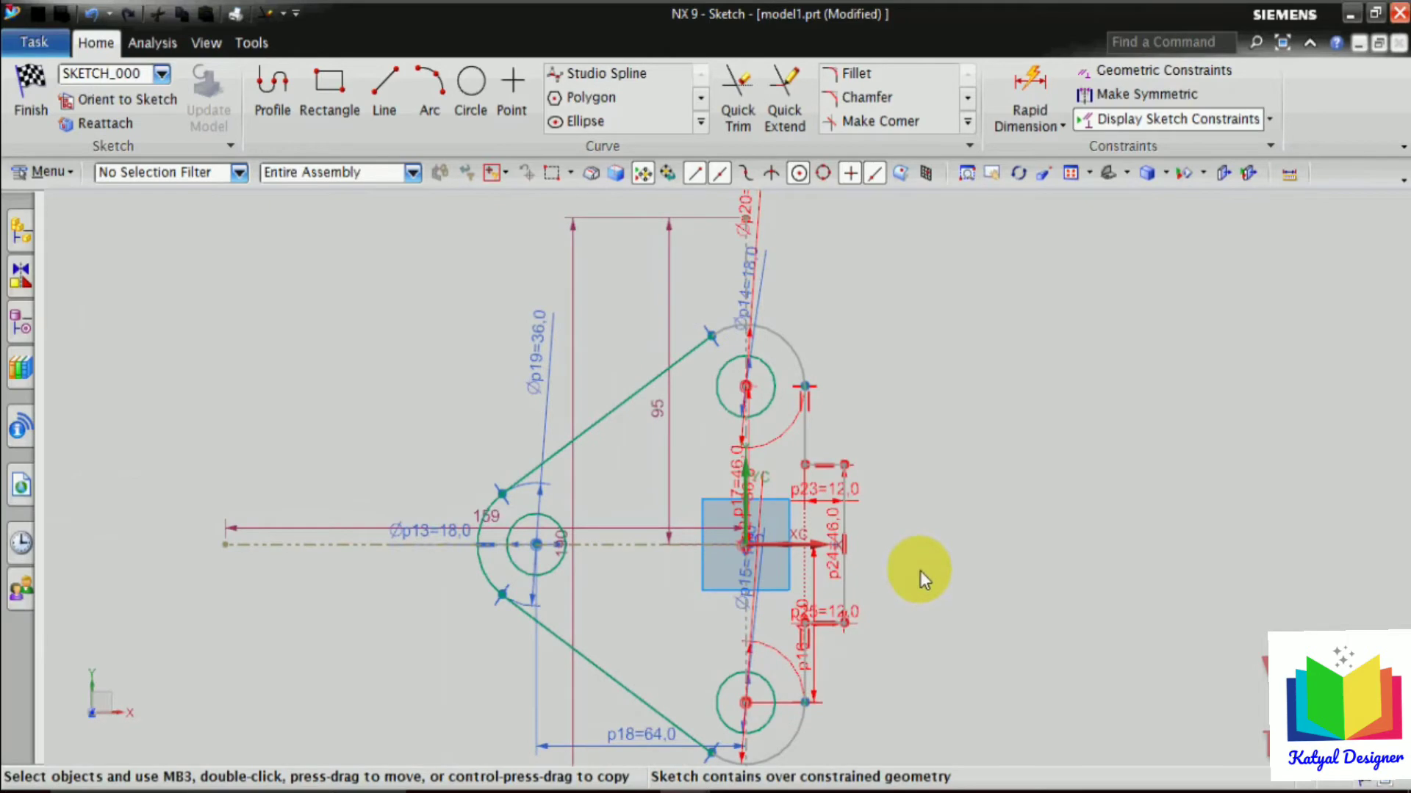
pyautogui.click(28, 92)
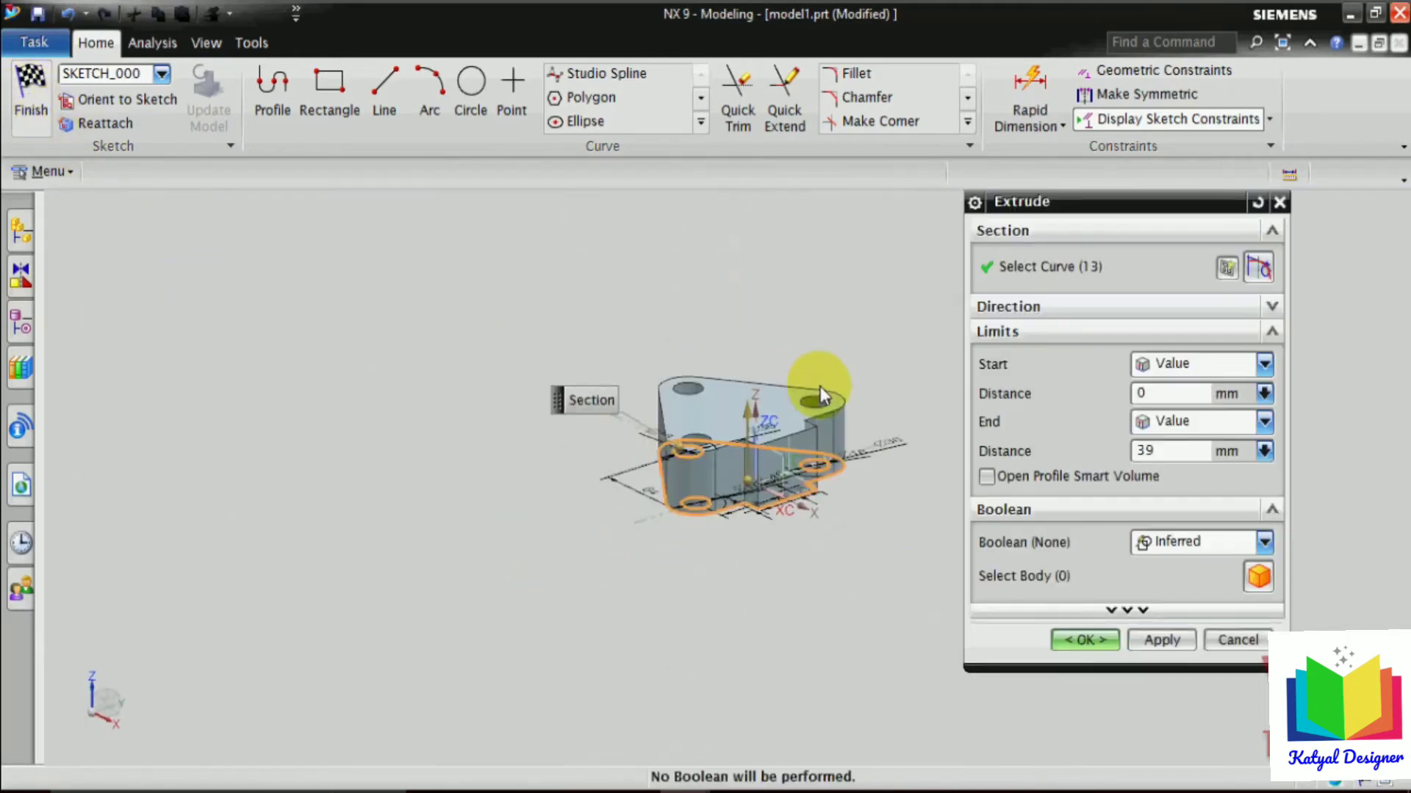
pyautogui.scroll(4, 833, 367)
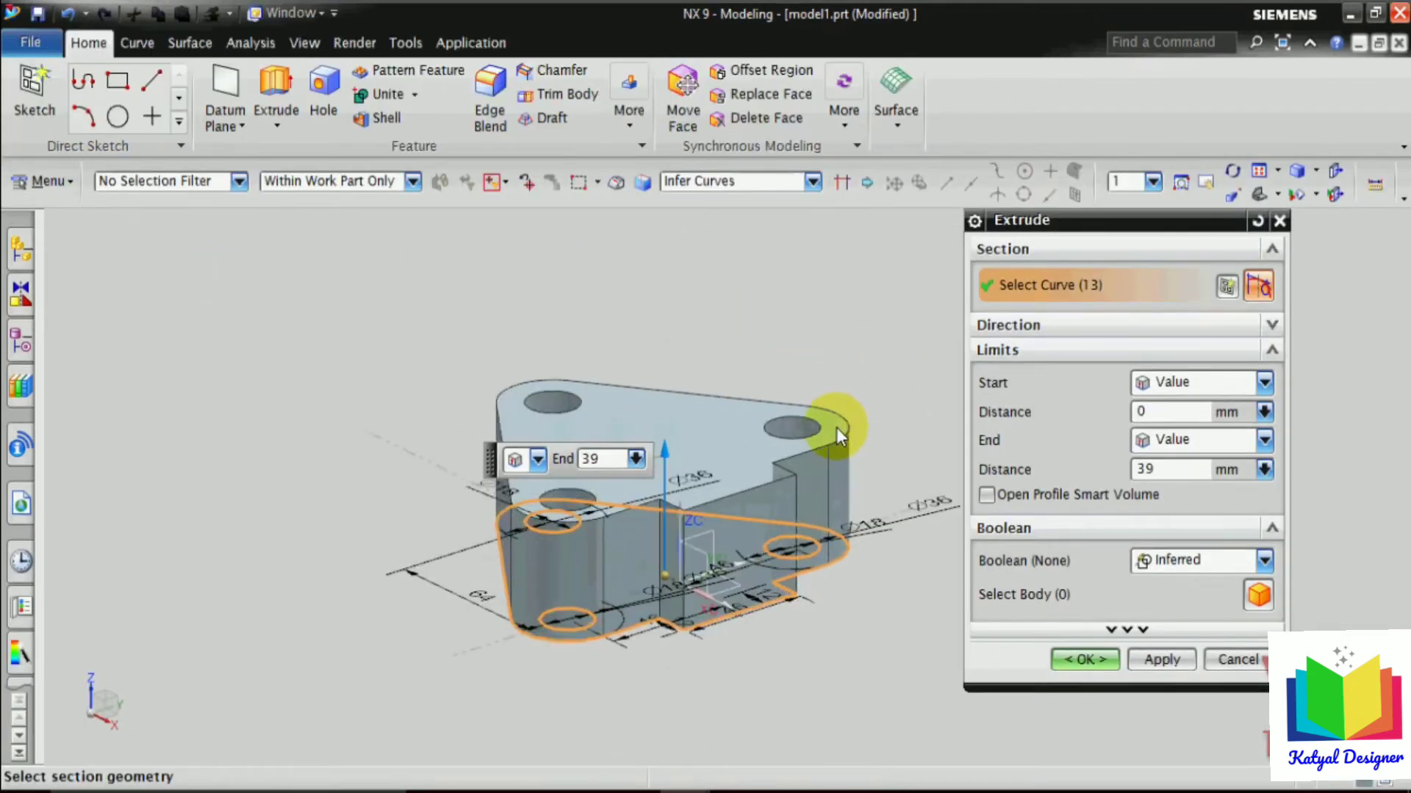
# Extrude the plate profile with its tab from 0 to 12 mm to create the base plate.
pyautogui.doubleClick(1184, 467)
pyautogui.write('12')
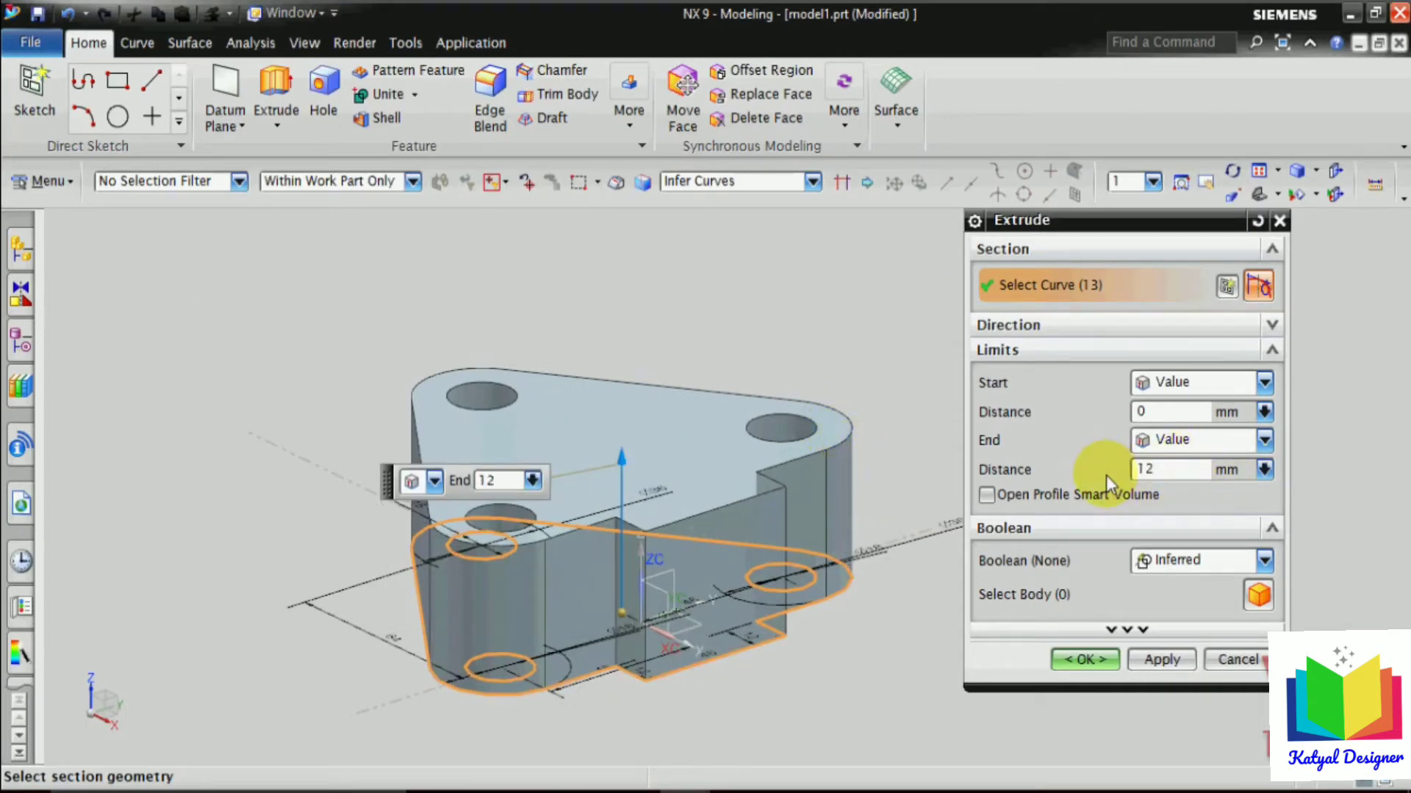
pyautogui.press('Return')
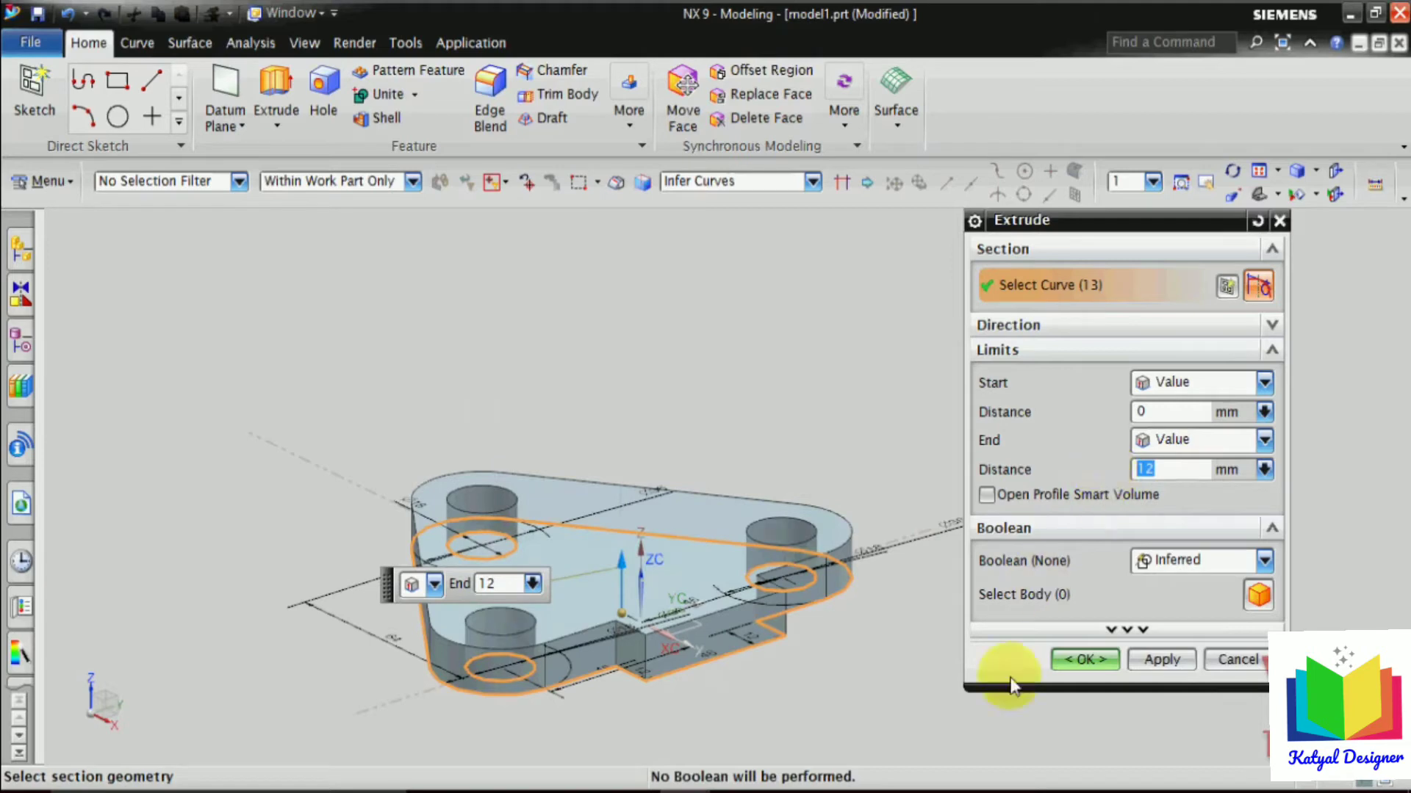
pyautogui.click(1058, 660)
pyautogui.moveTo(1031, 644); pyautogui.dragTo(990, 679, button='middle')
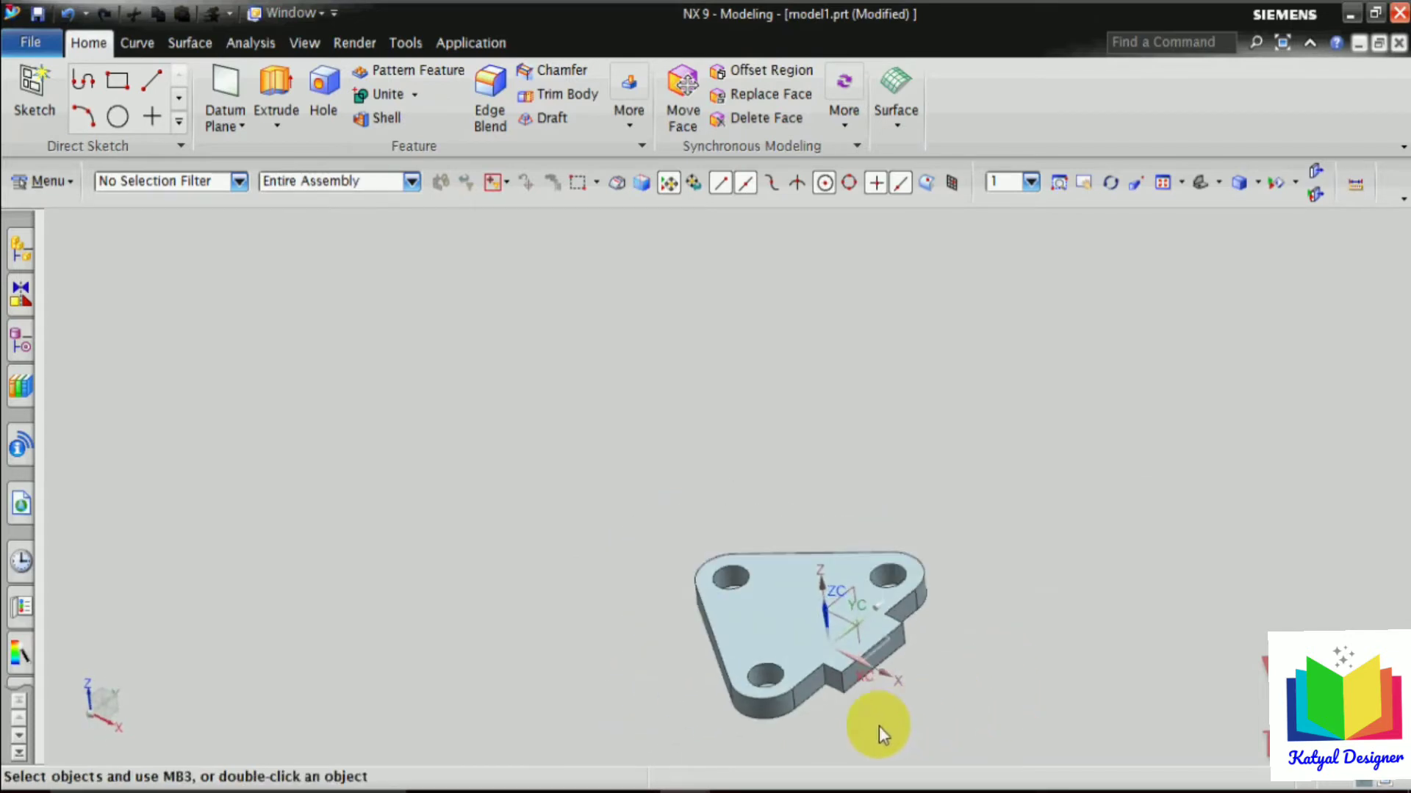
# Switch to model2.prt, examine the ribs and bored bosses of the finished bracket, and return to model1.prt.
pyautogui.moveTo(675, 782)
pyautogui.click(674, 735)
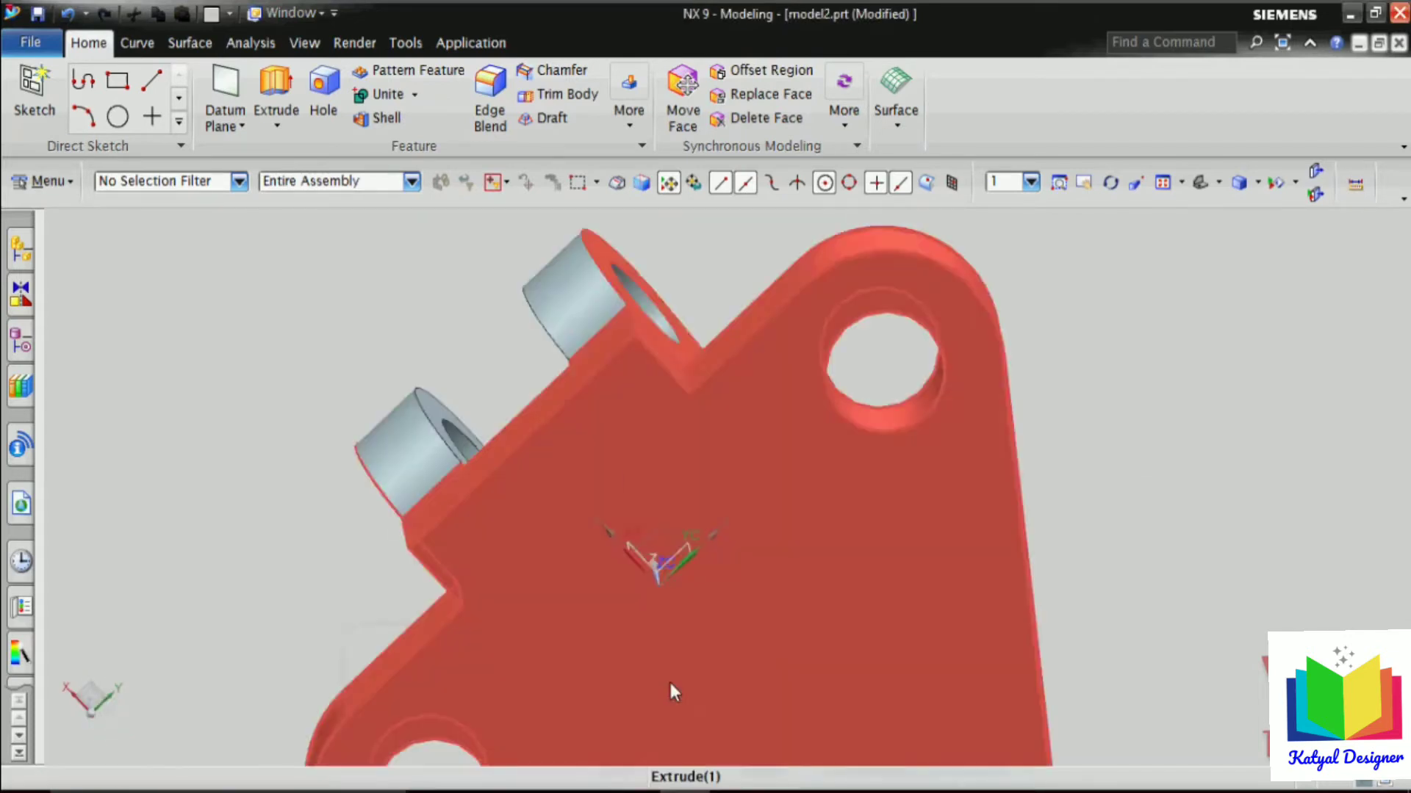
pyautogui.moveTo(670, 684); pyautogui.dragTo(891, 583, button='middle')
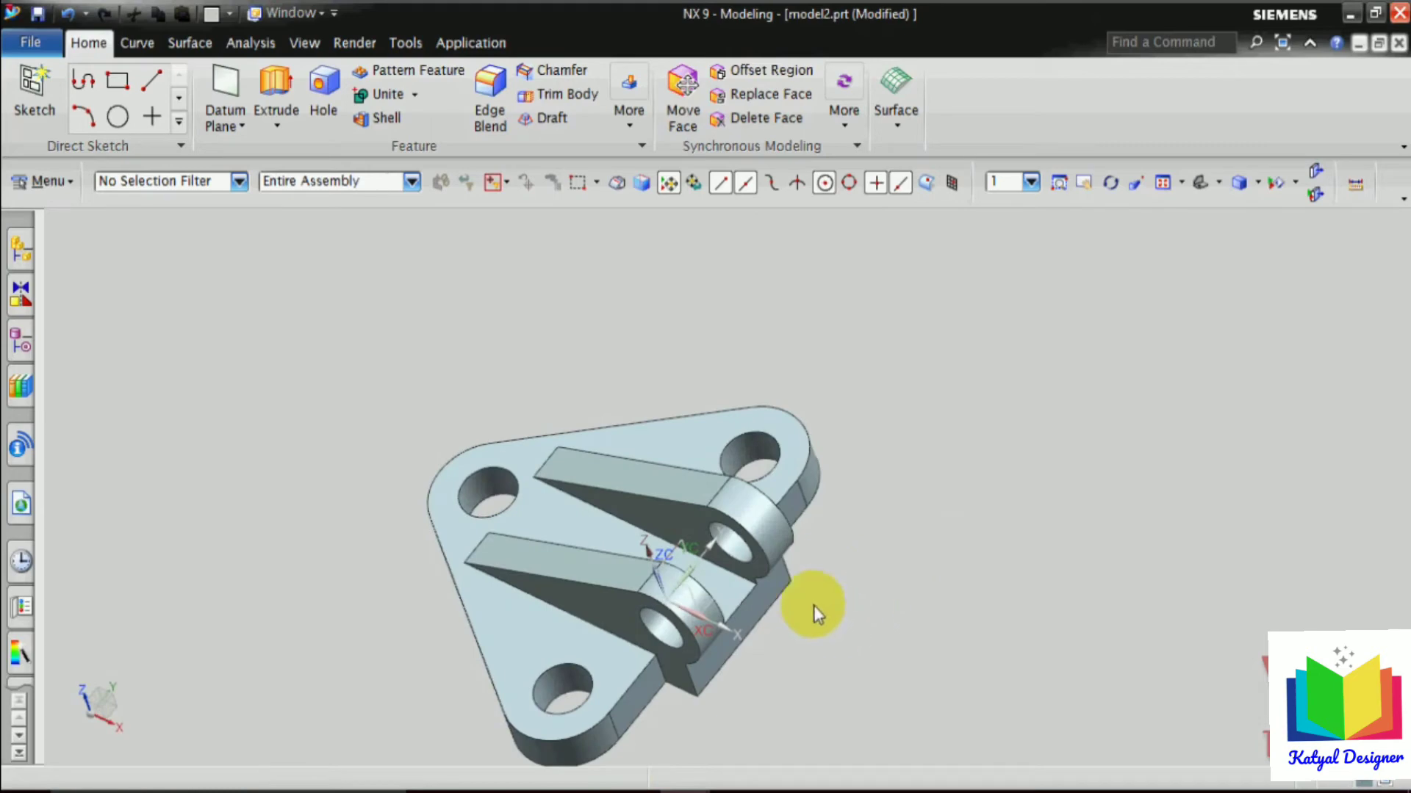
pyautogui.moveTo(813, 605); pyautogui.dragTo(820, 624, button='middle')
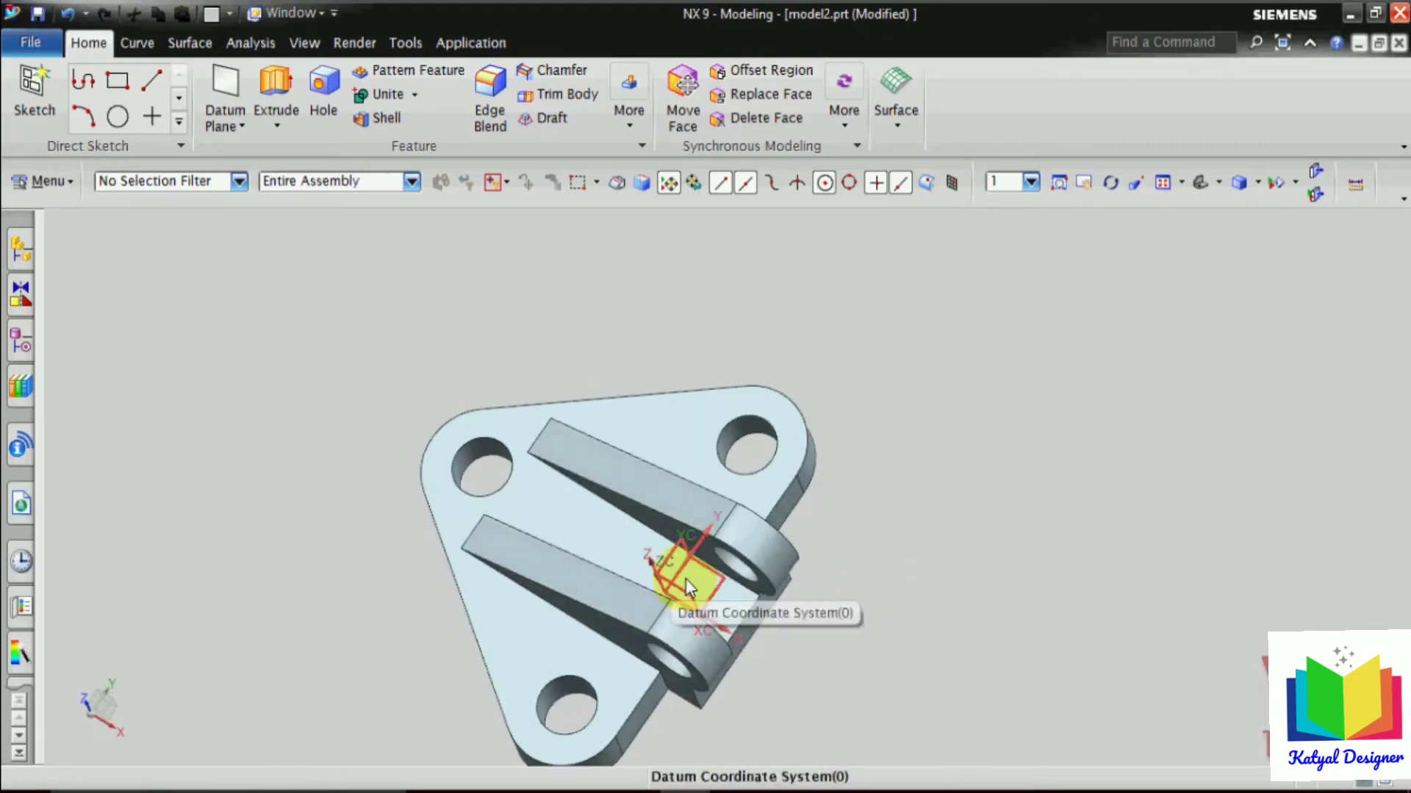
pyautogui.click(689, 792)
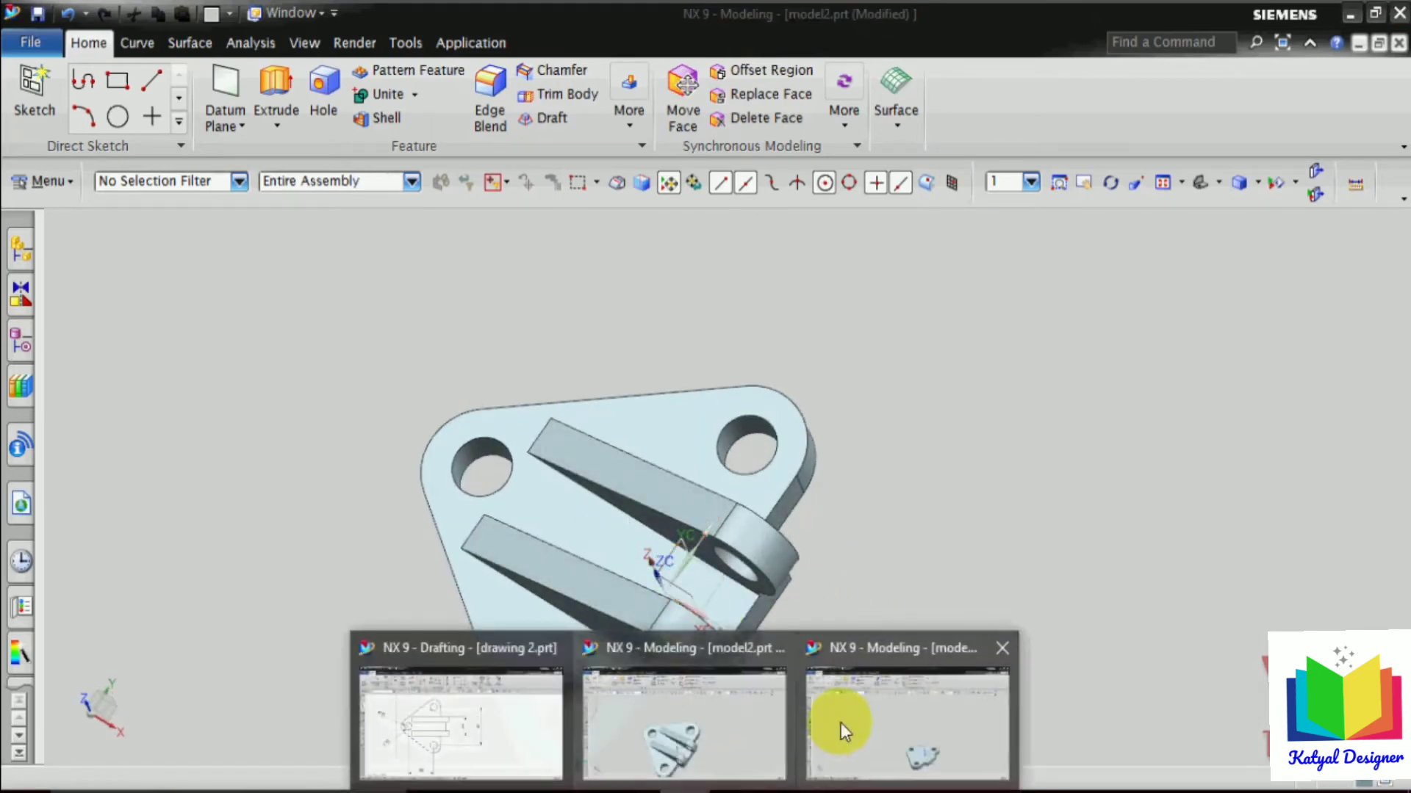
pyautogui.click(841, 723)
# Start an At Distance datum plane that references the XZ plane of the datum coordinate system.
pyautogui.scroll(3, 928, 660)
pyautogui.scroll(-2, 928, 660)
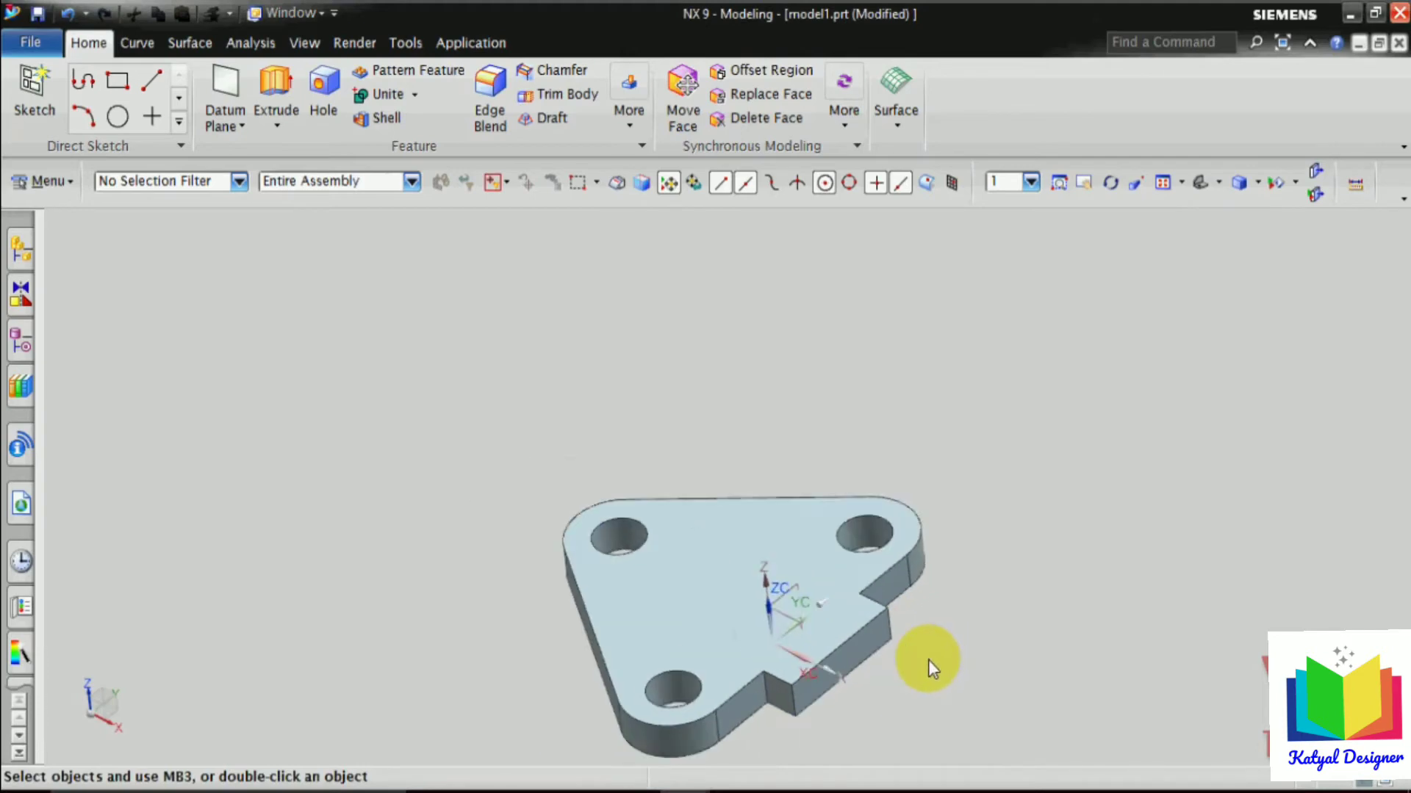
pyautogui.scroll(3, 884, 764)
pyautogui.scroll(-1, 915, 647)
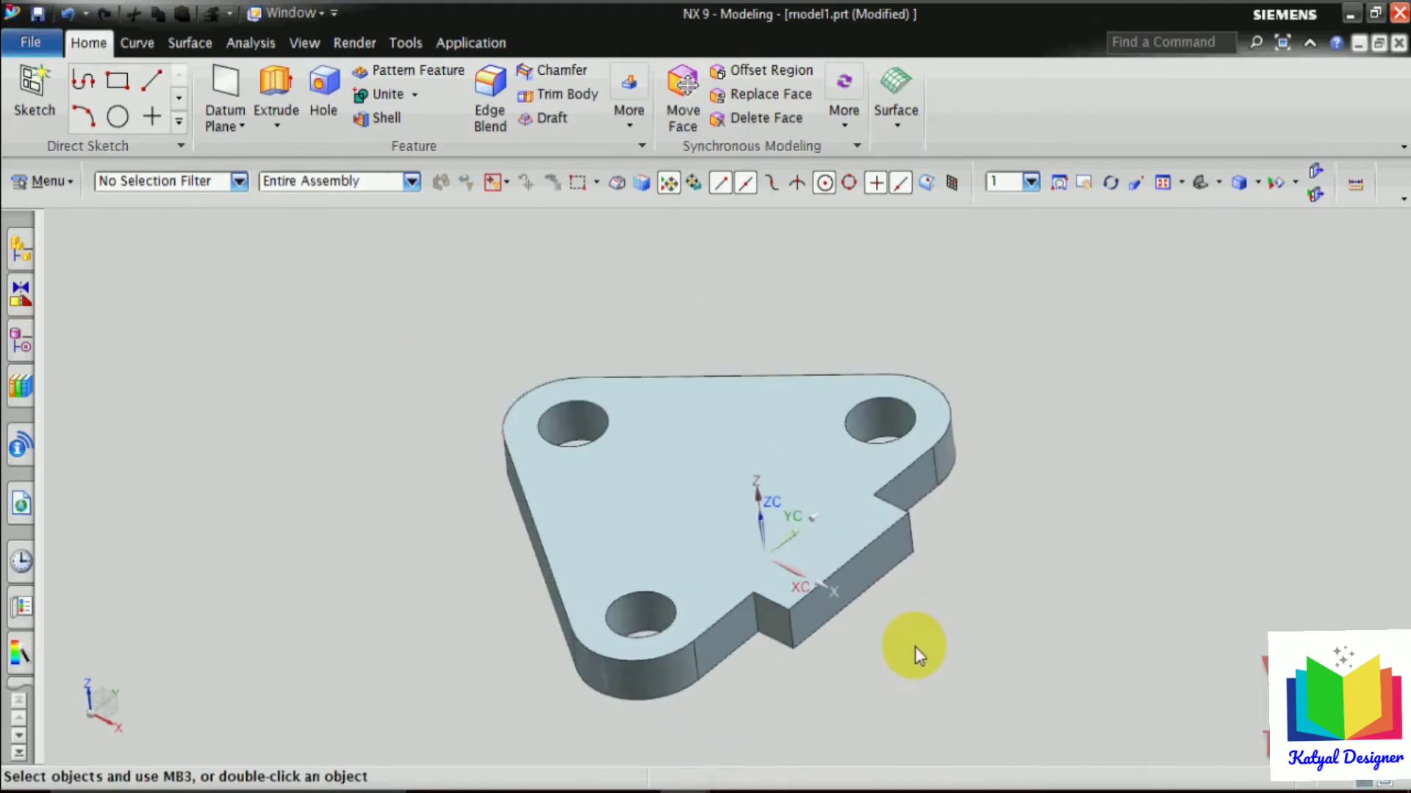
pyautogui.moveTo(989, 598); pyautogui.dragTo(981, 643, button='middle')
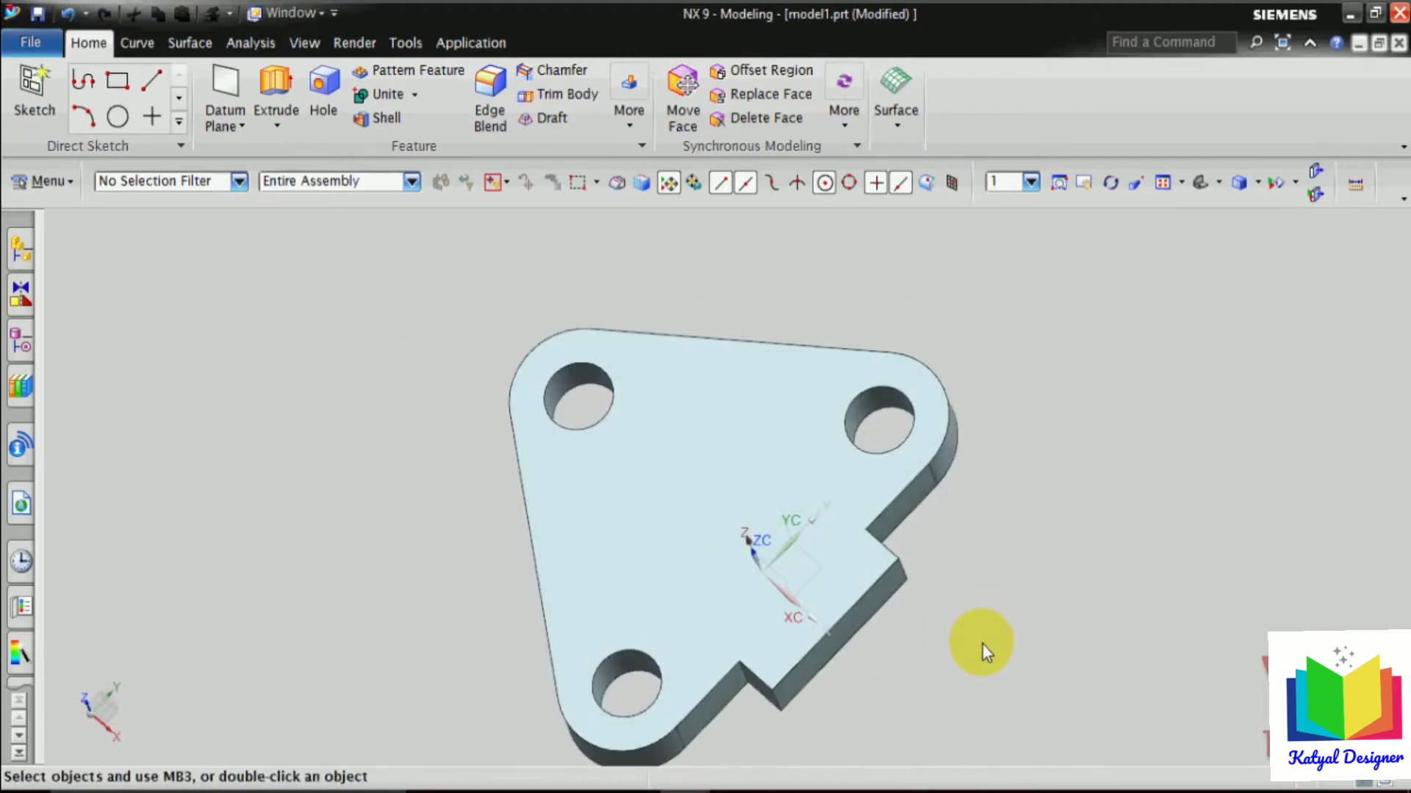
pyautogui.click(241, 121)
pyautogui.click(246, 150)
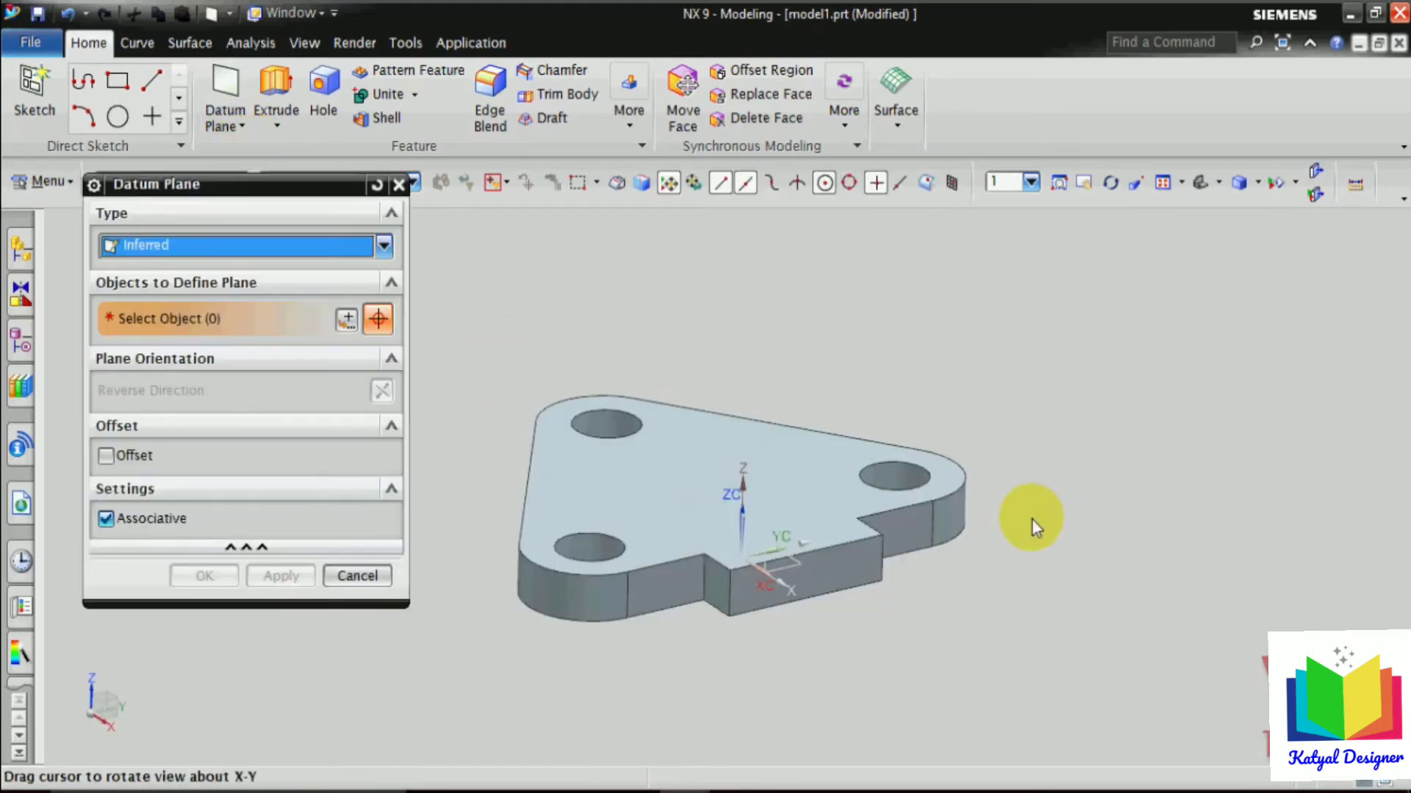
pyautogui.moveTo(1031, 519); pyautogui.dragTo(1044, 513, button='middle')
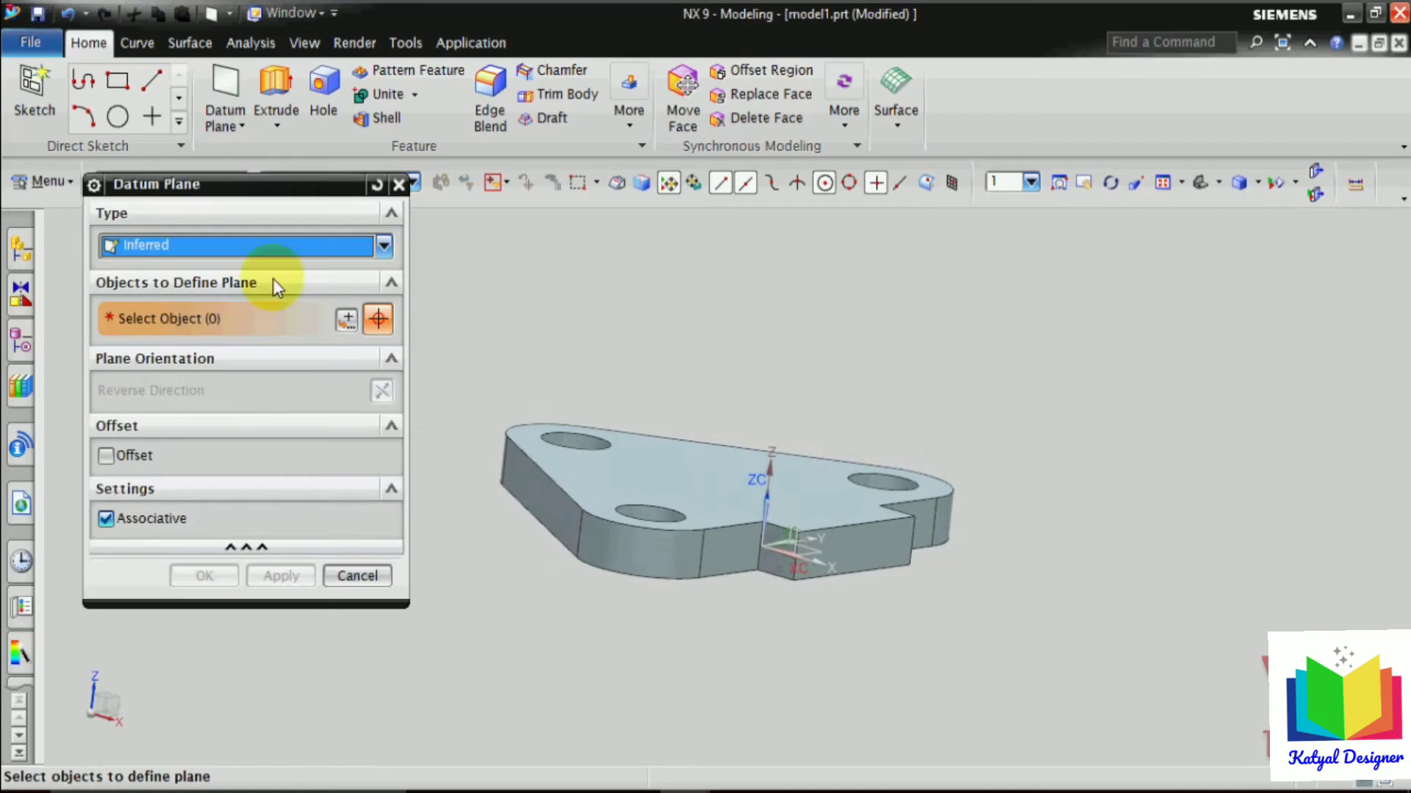
pyautogui.click(181, 245)
pyautogui.click(191, 296)
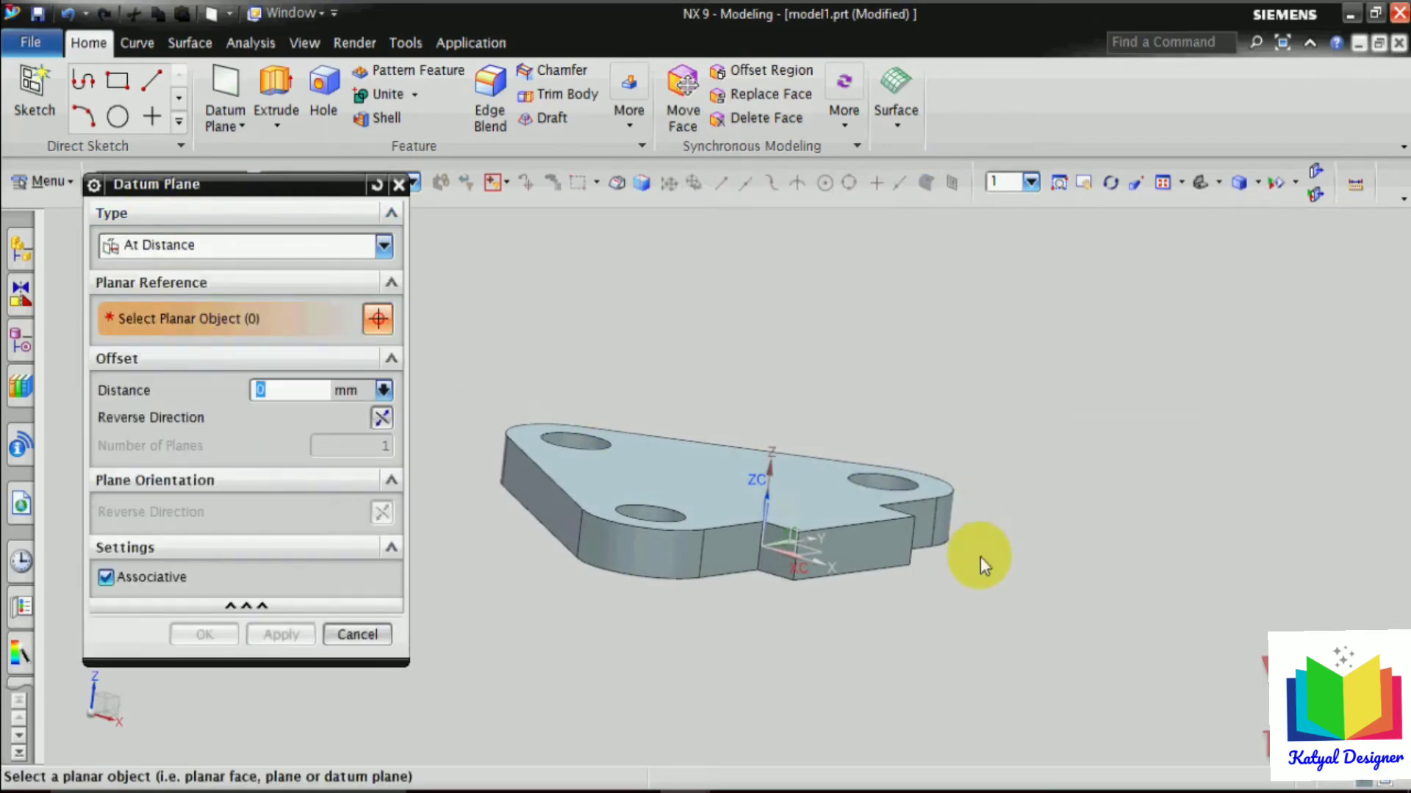
pyautogui.moveTo(980, 557); pyautogui.dragTo(989, 588, button='middle')
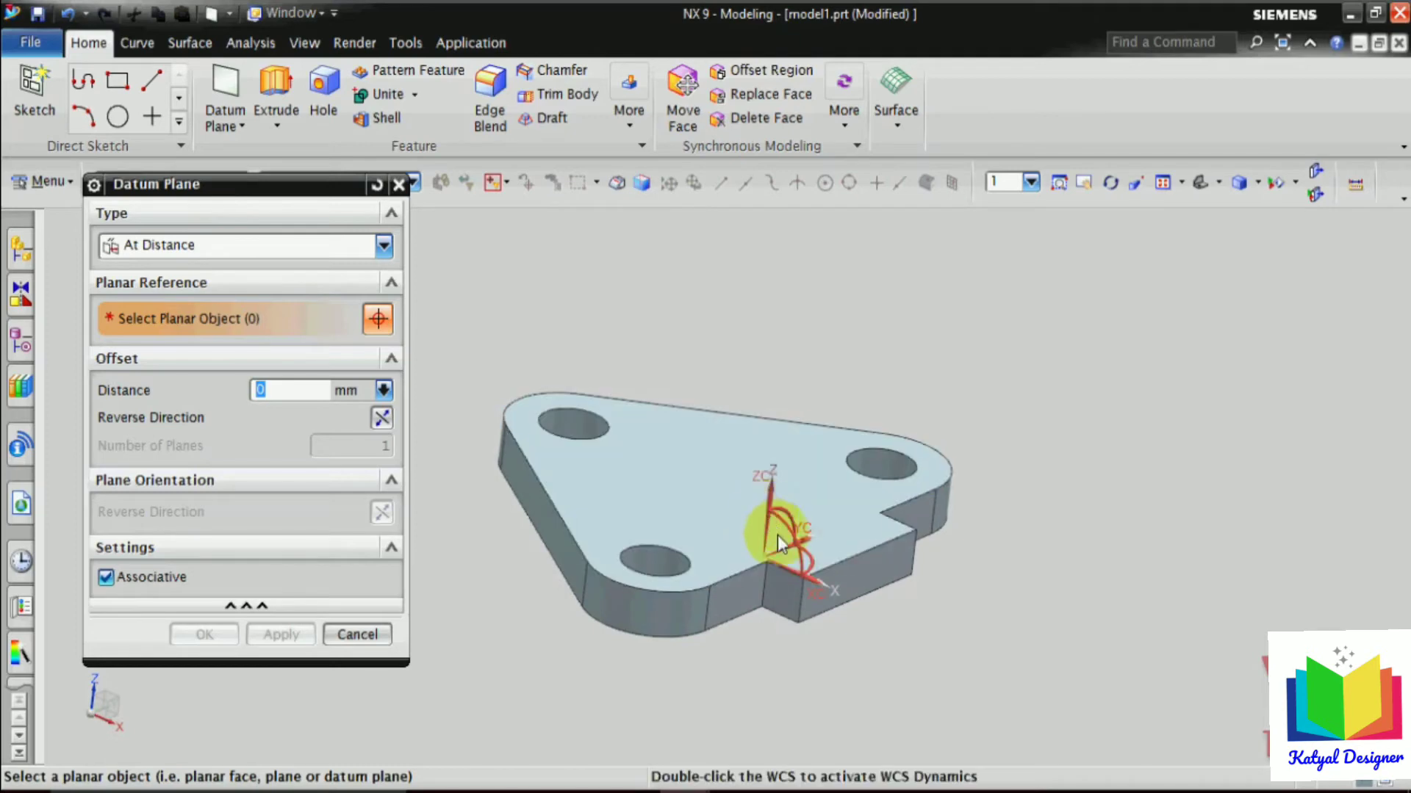
pyautogui.scroll(5, 782, 561)
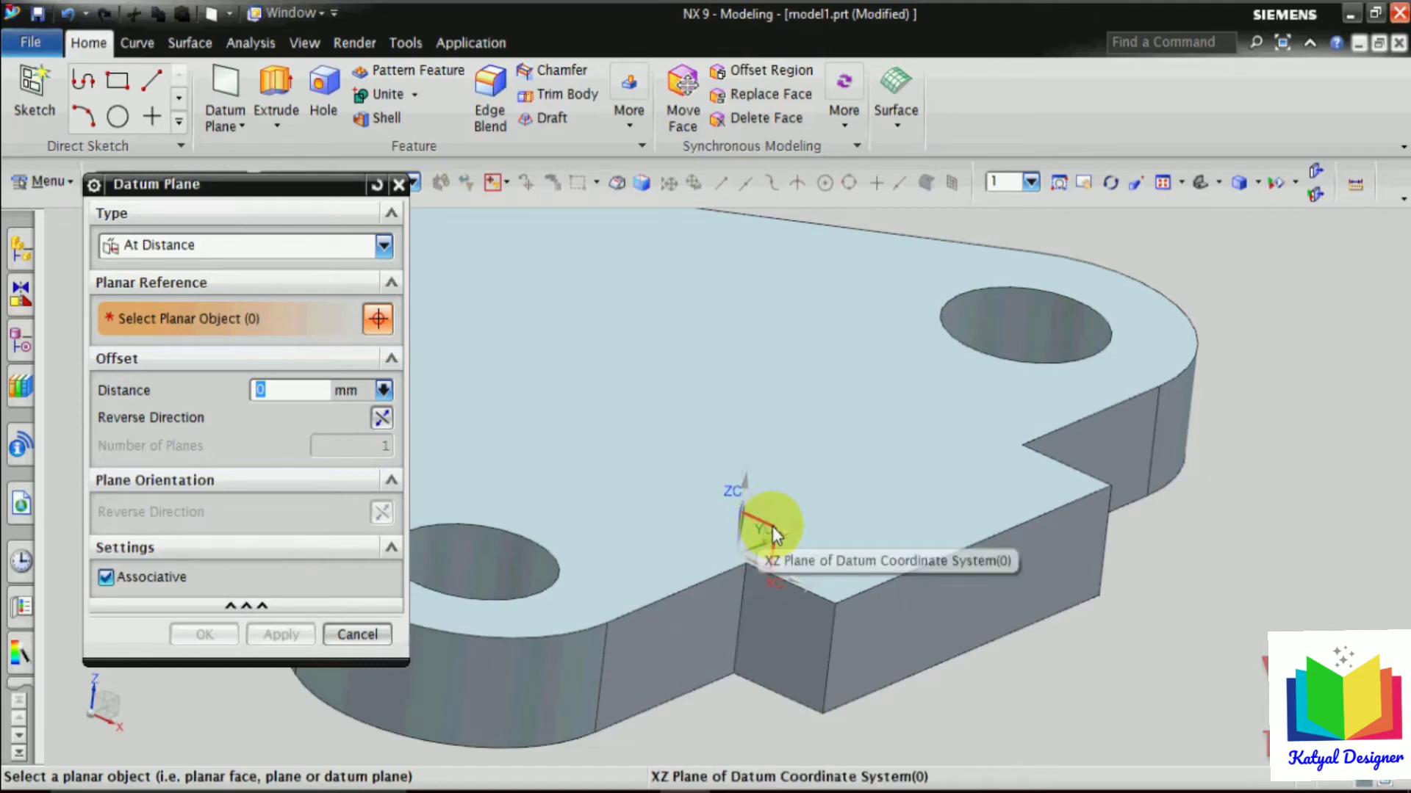
pyautogui.click(772, 527)
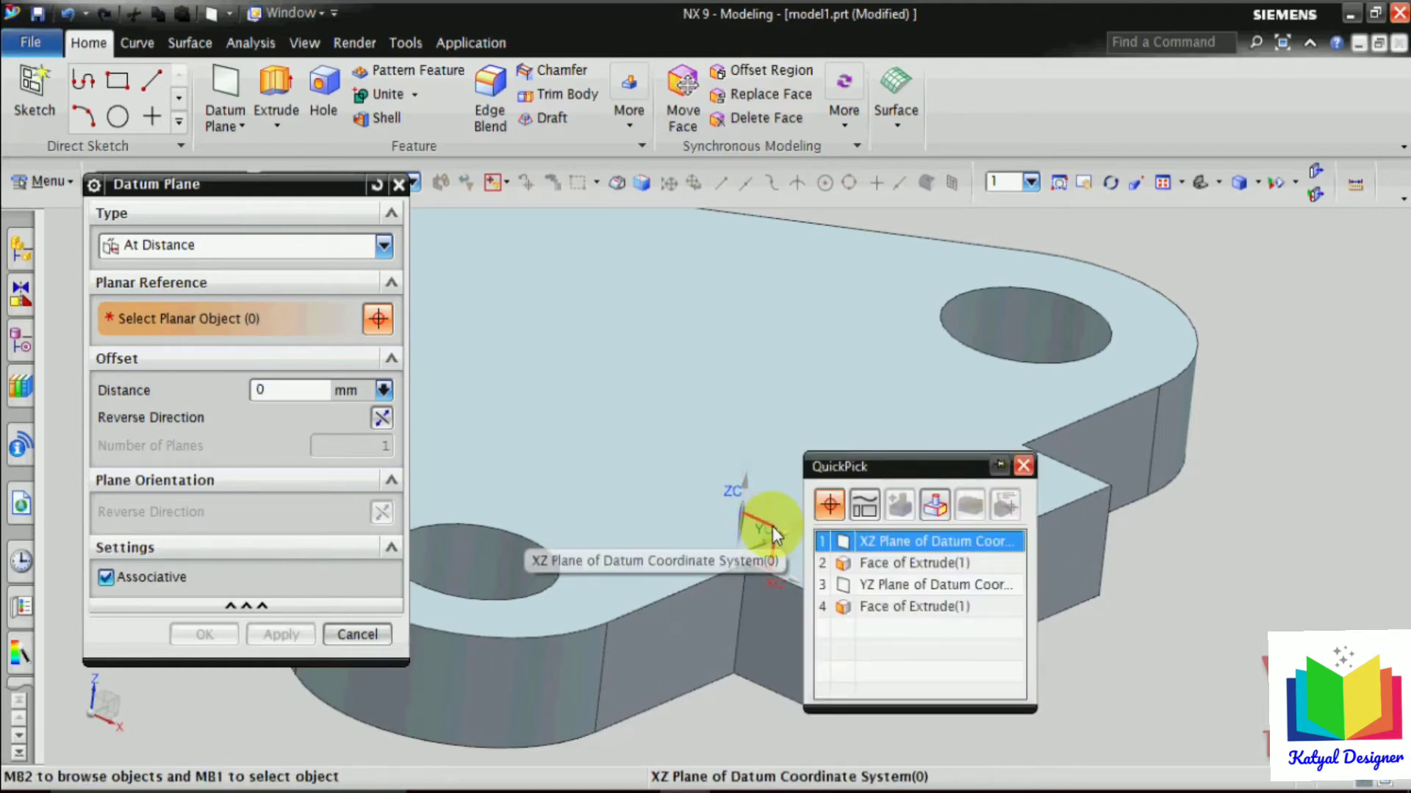
pyautogui.click(883, 540)
# Set the datum plane's offset from the XZ plane to 11 mm.
pyautogui.scroll(-3, 883, 540)
pyautogui.moveTo(1104, 634); pyautogui.dragTo(1154, 647, button='middle')
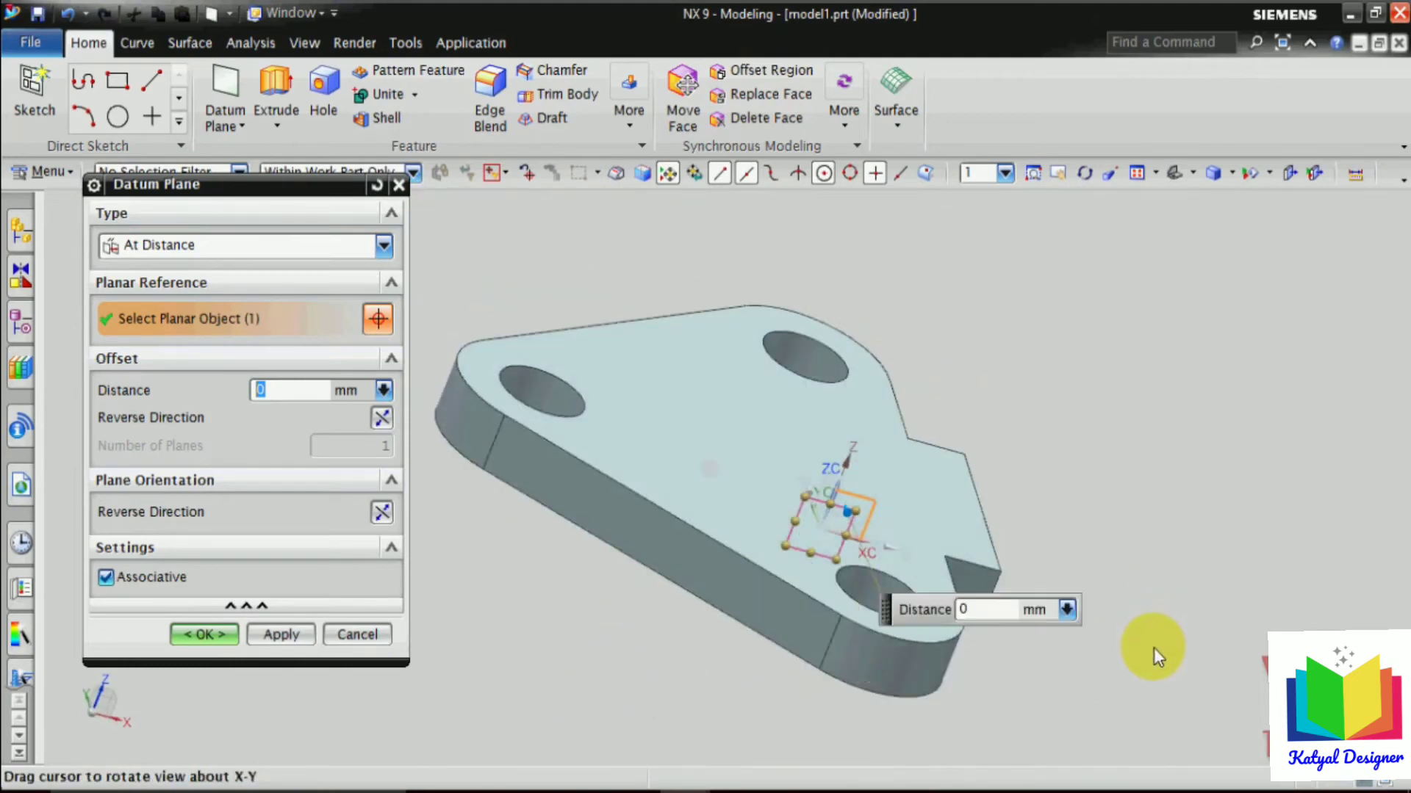
pyautogui.write('1')
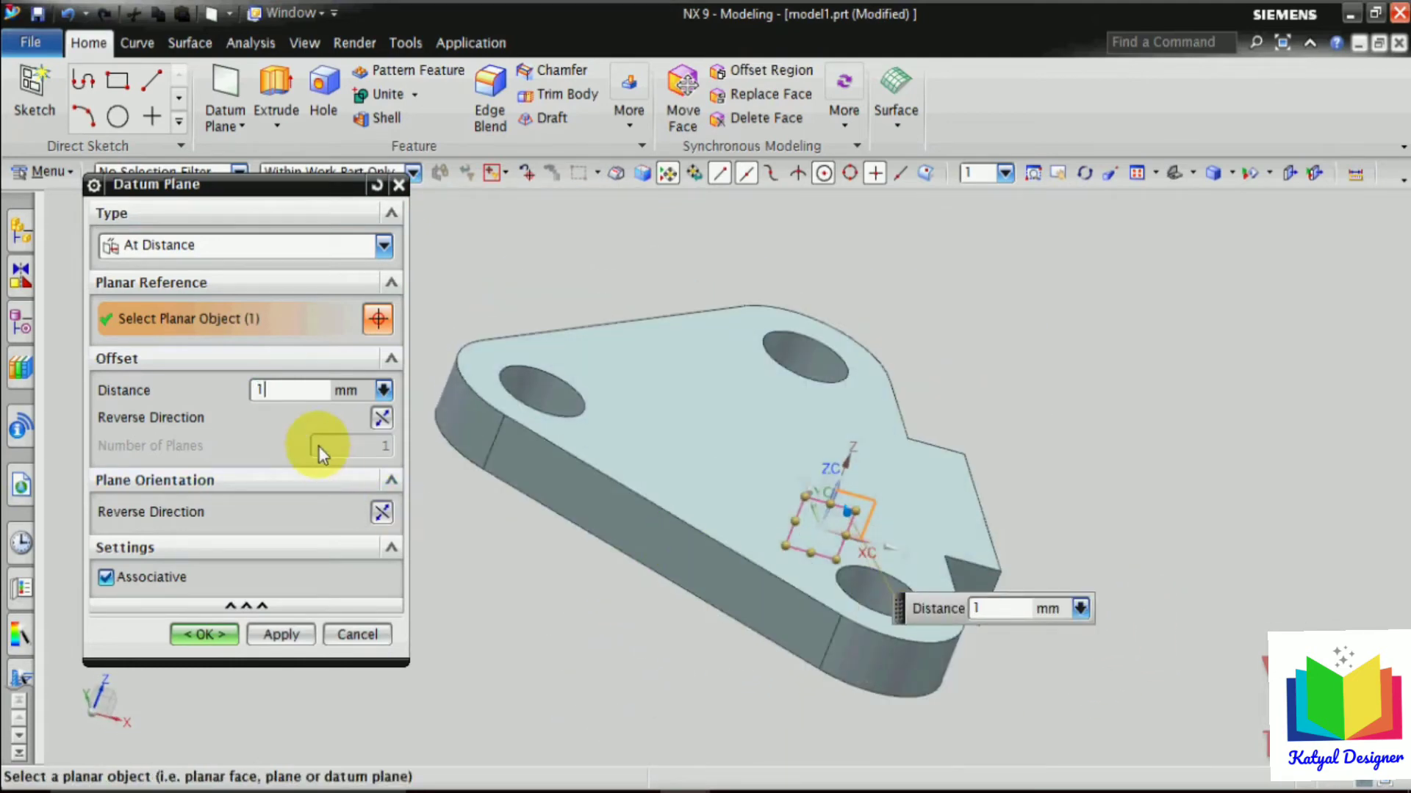
pyautogui.write('1')
pyautogui.press('Return')
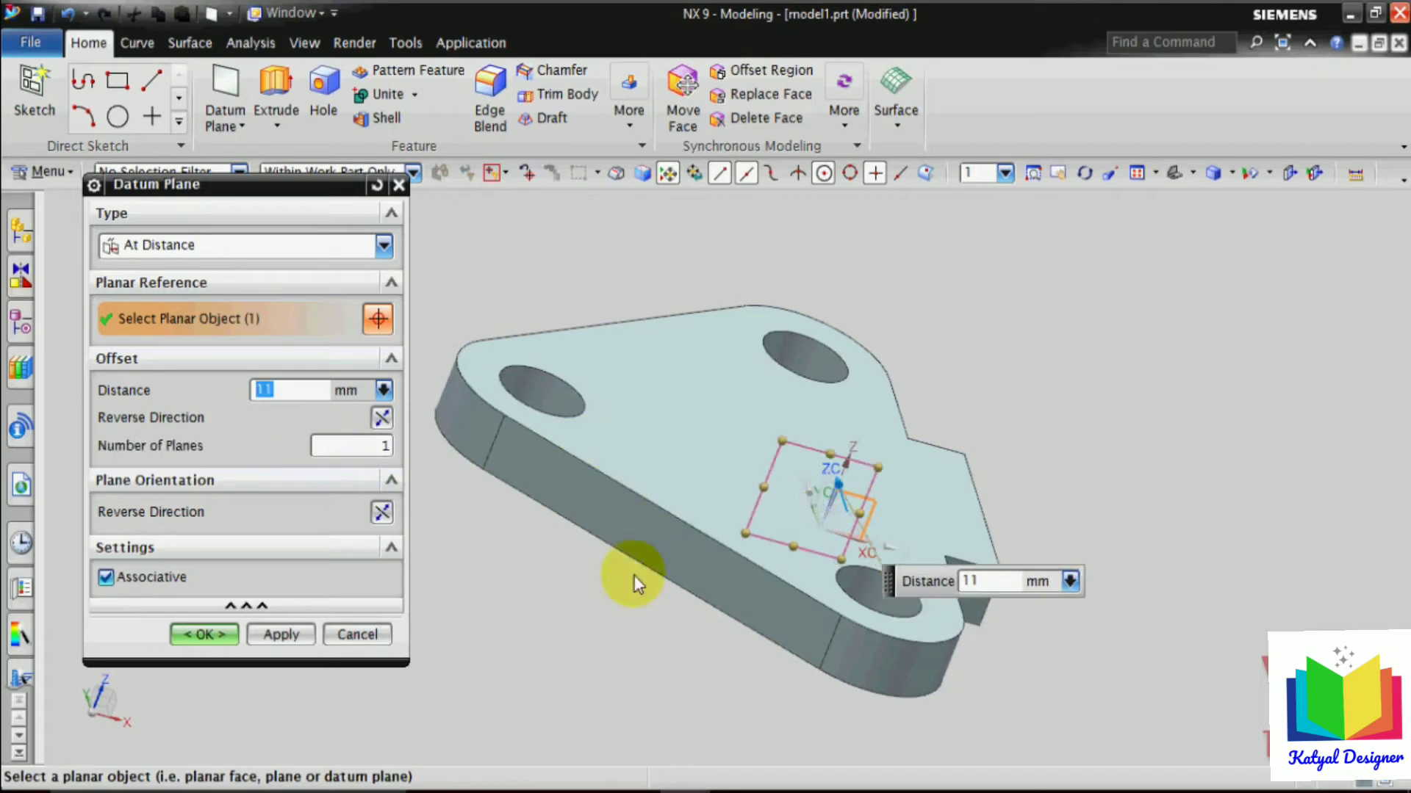
pyautogui.moveTo(603, 633)
pyautogui.mouseDown(button='middle')
pyautogui.moveTo(563, 636)
pyautogui.moveTo(588, 624)
pyautogui.mouseUp(button='middle')
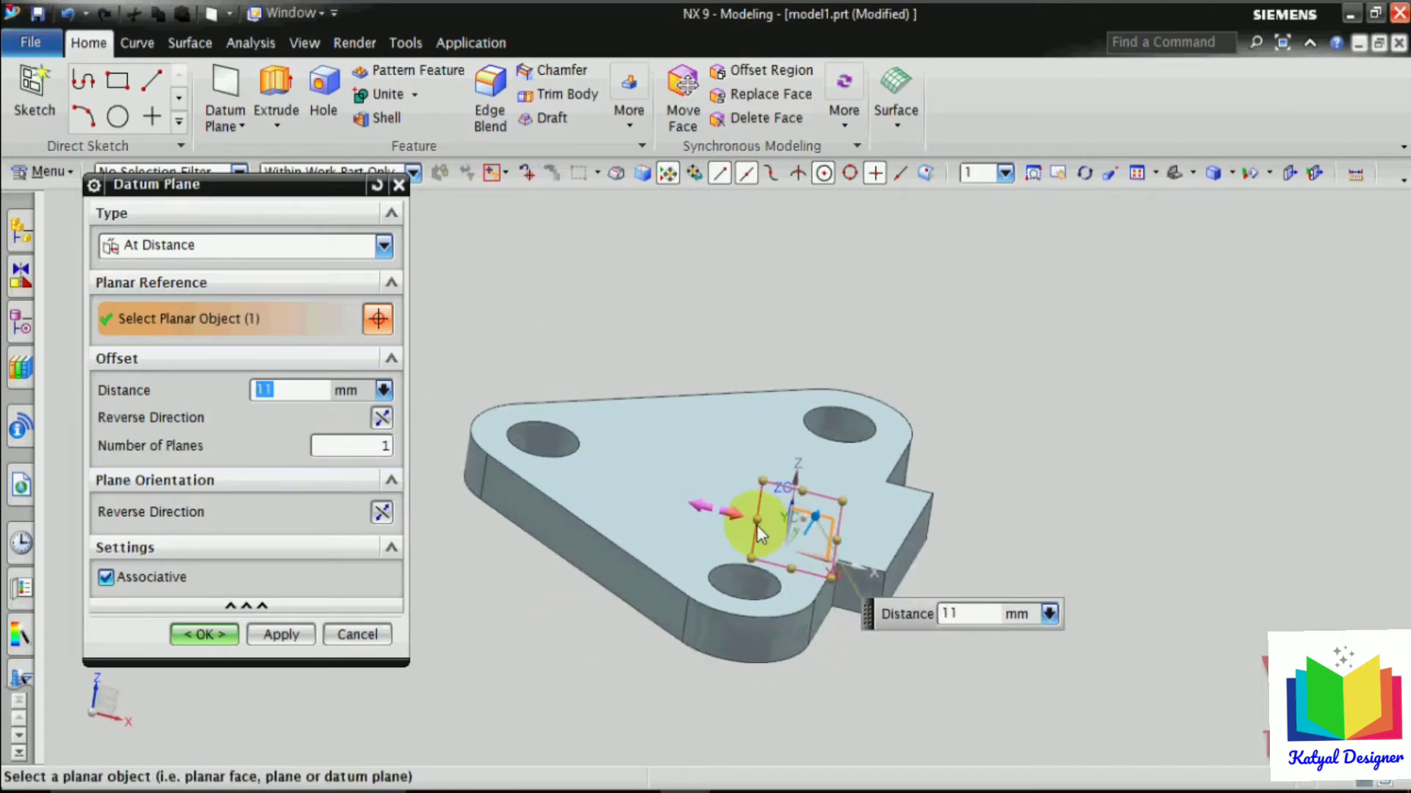
# Enlarge the datum plane to about 94 × 163 mm so it extends beyond the plate on all four sides, and create it.
pyautogui.moveTo(756, 522); pyautogui.dragTo(450, 401)
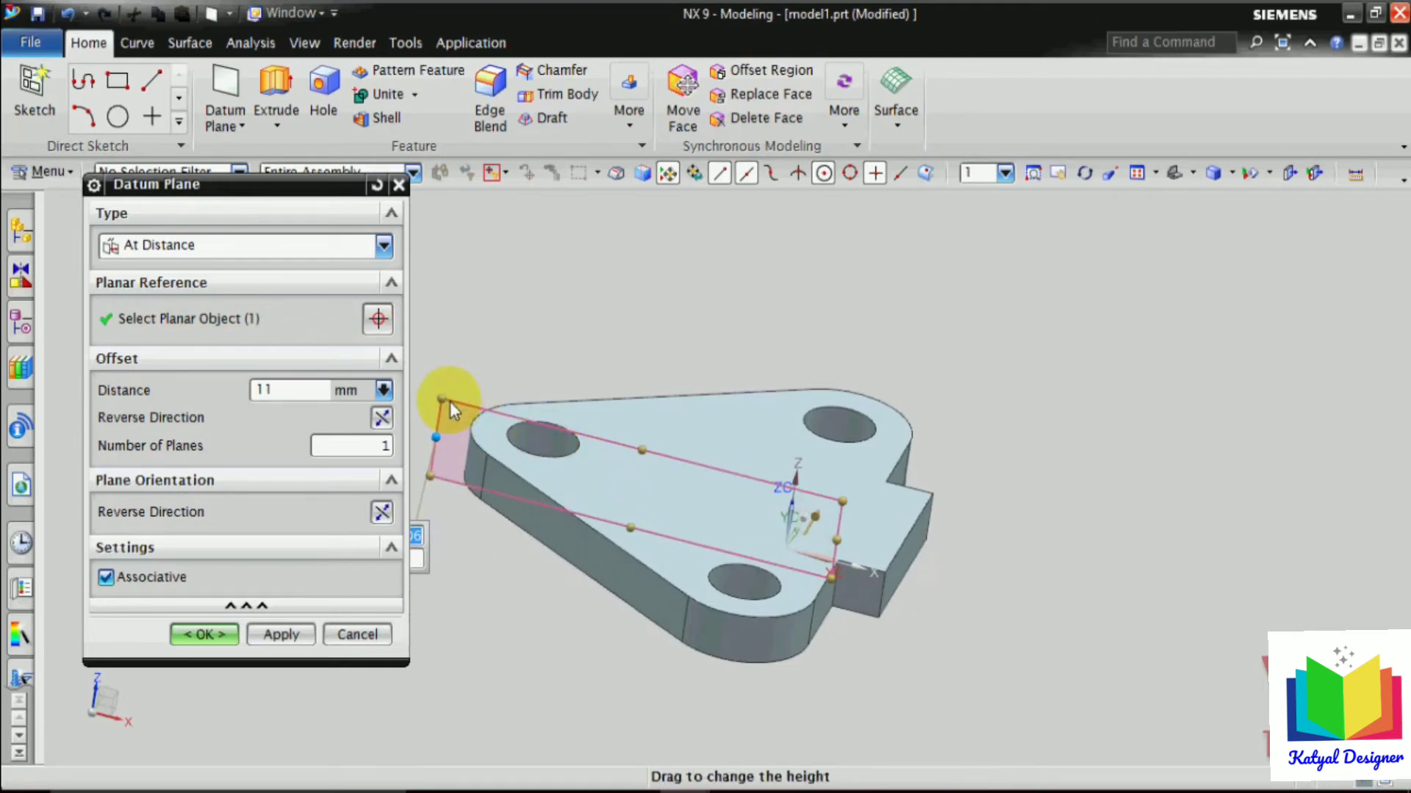
pyautogui.moveTo(836, 540); pyautogui.dragTo(1071, 584)
pyautogui.moveTo(761, 474); pyautogui.dragTo(809, 339)
pyautogui.moveTo(745, 567); pyautogui.dragTo(722, 691)
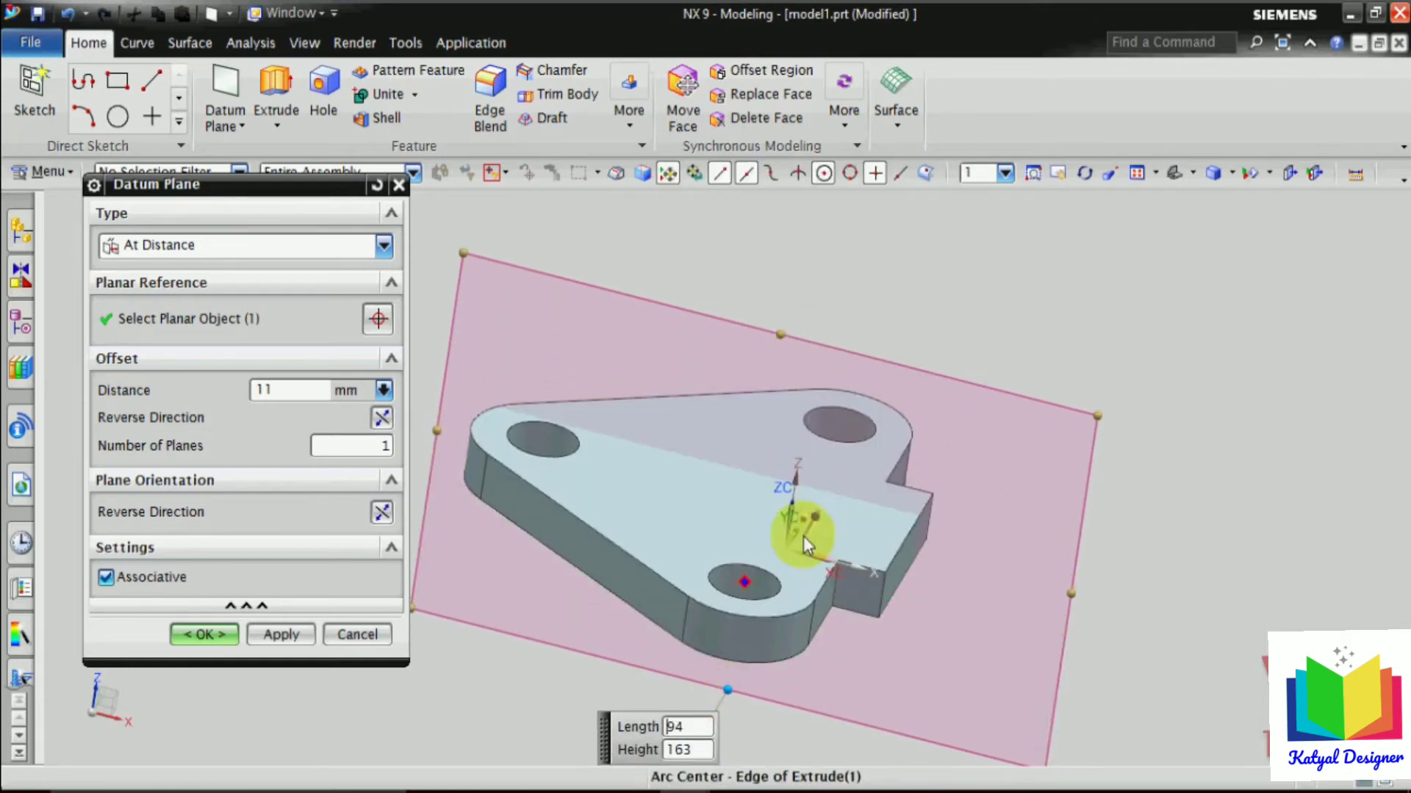
pyautogui.click(206, 634)
# Edit the datum plane's parameters and reverse its offset direction to the other side of the XZ plane.
pyautogui.scroll(-3, 290, 525)
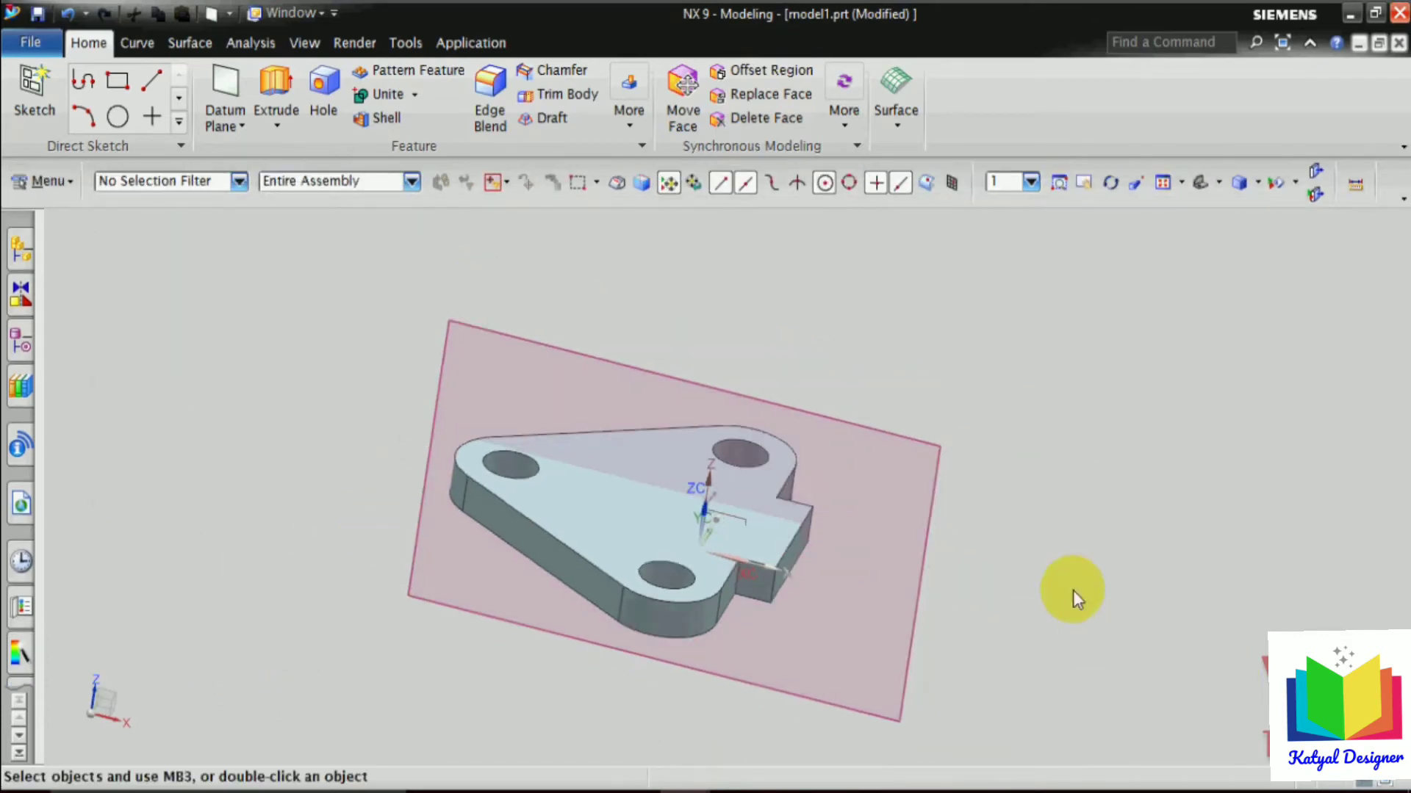
pyautogui.moveTo(1071, 580); pyautogui.dragTo(1048, 599, button='middle')
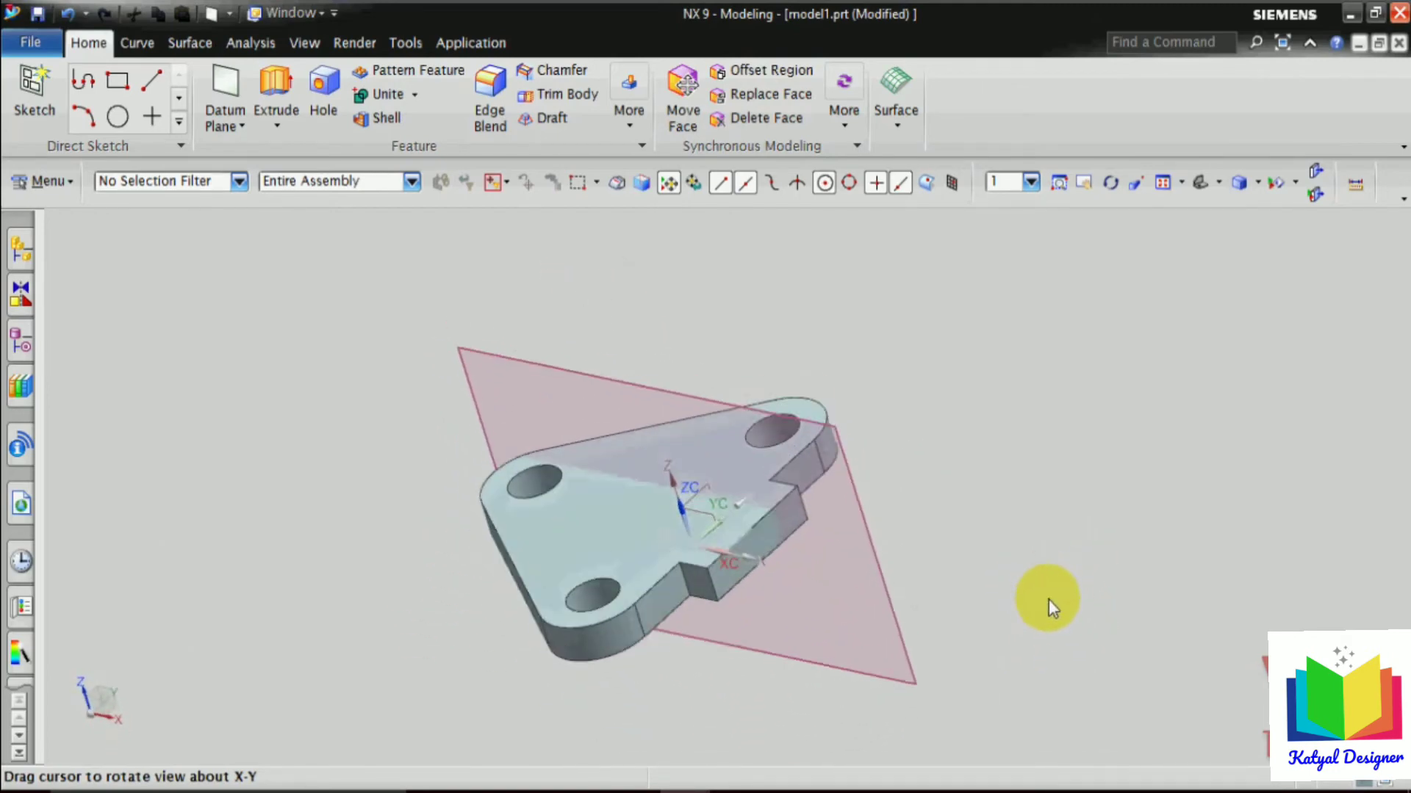
pyautogui.click(22, 342)
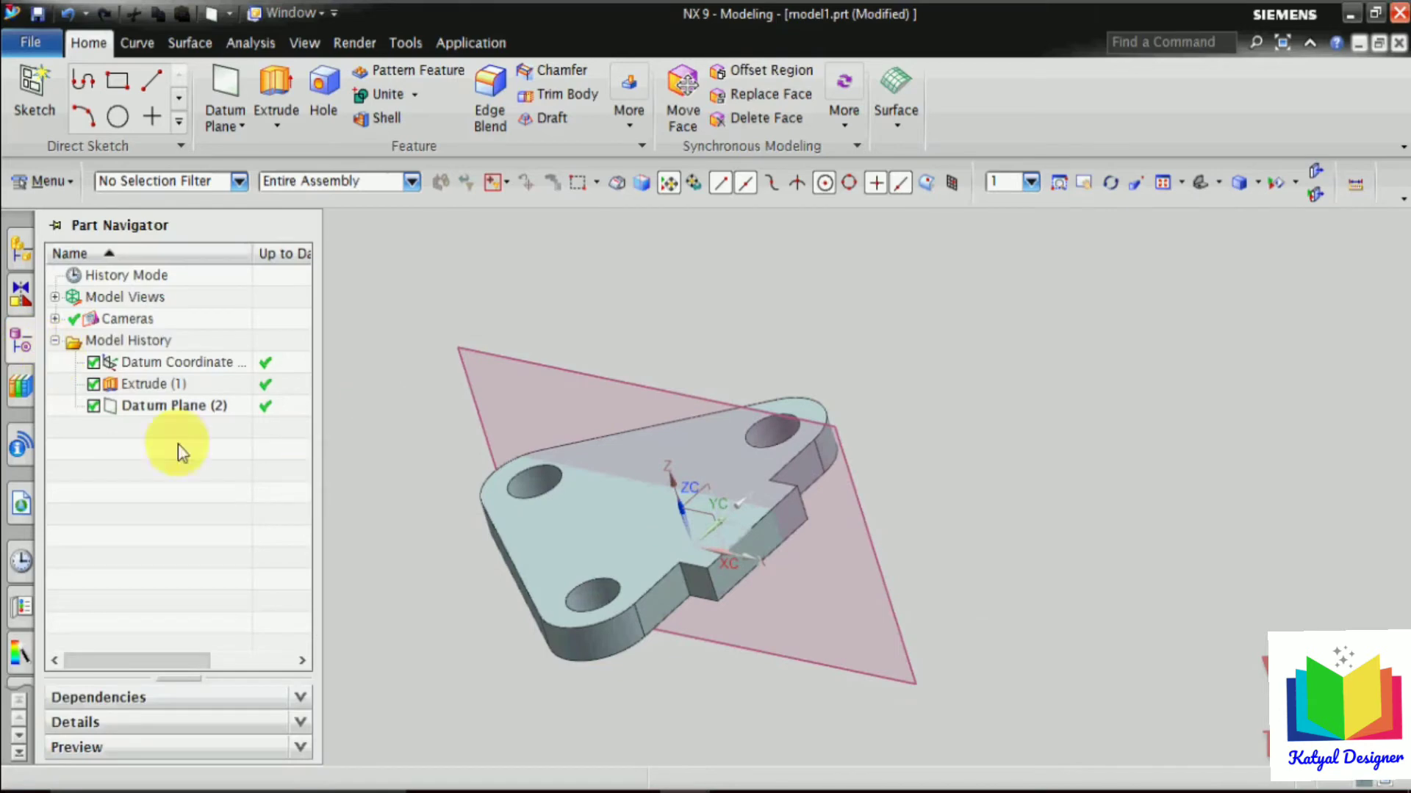
pyautogui.click(177, 406)
pyautogui.rightClick(178, 406)
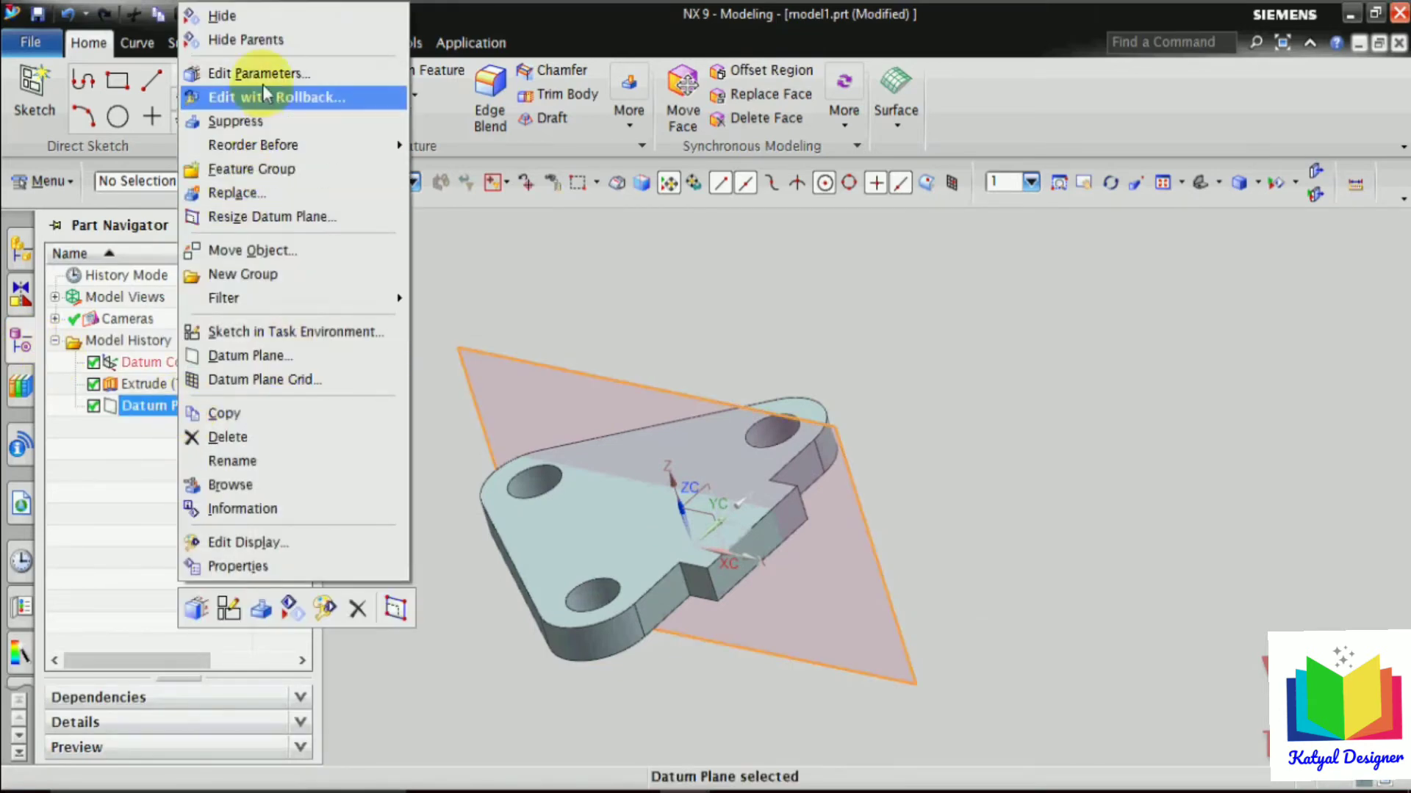
pyautogui.click(263, 72)
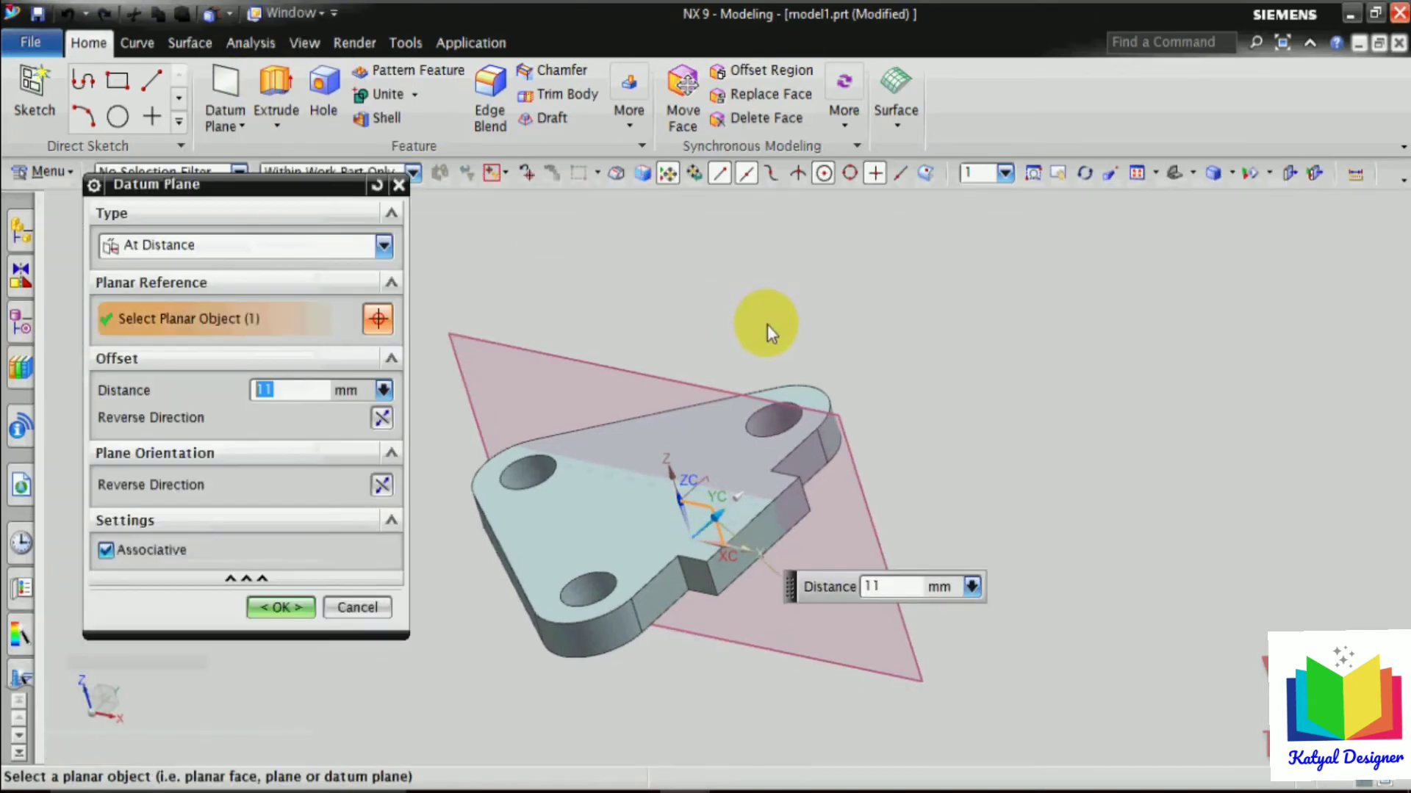
pyautogui.click(389, 417)
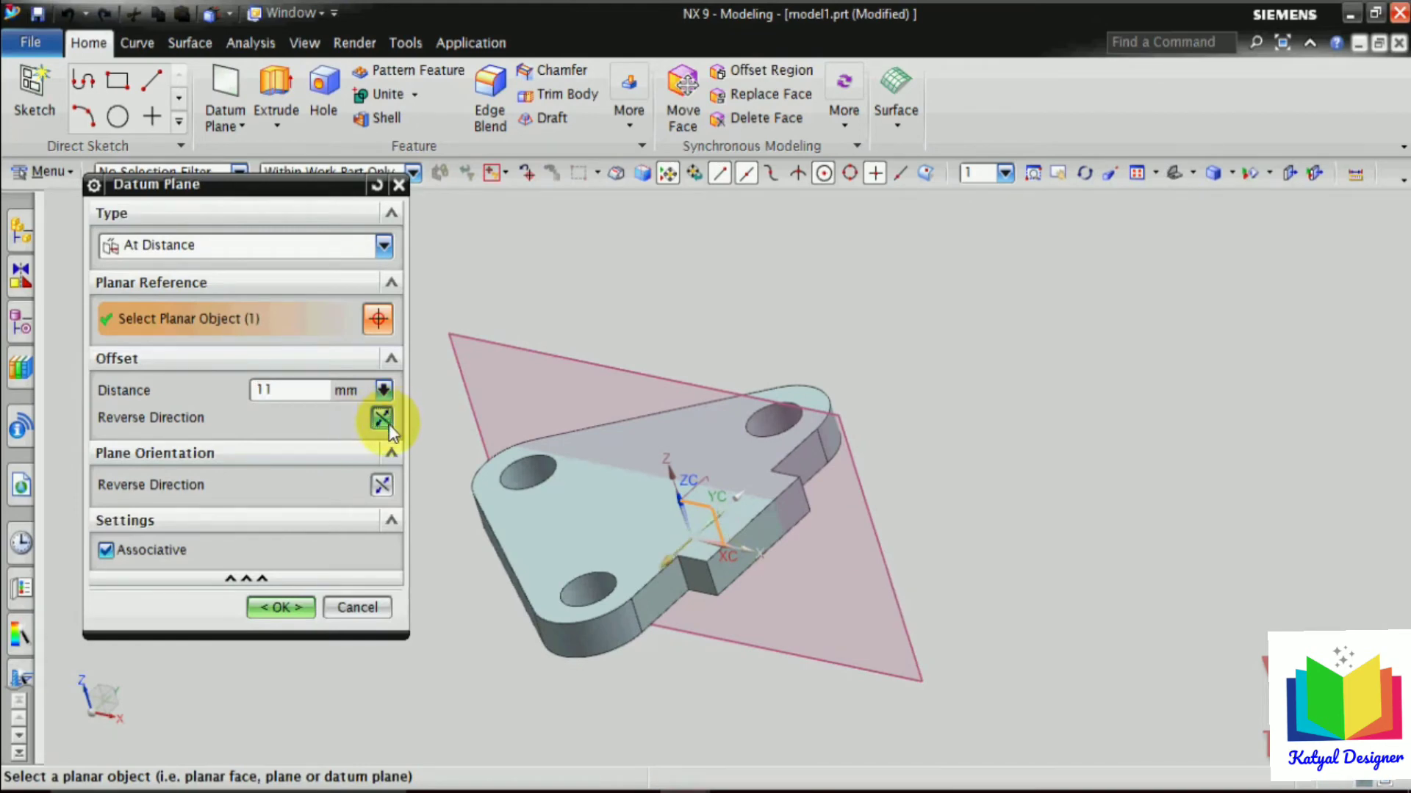
pyautogui.moveTo(1135, 495); pyautogui.dragTo(1130, 544, button='middle')
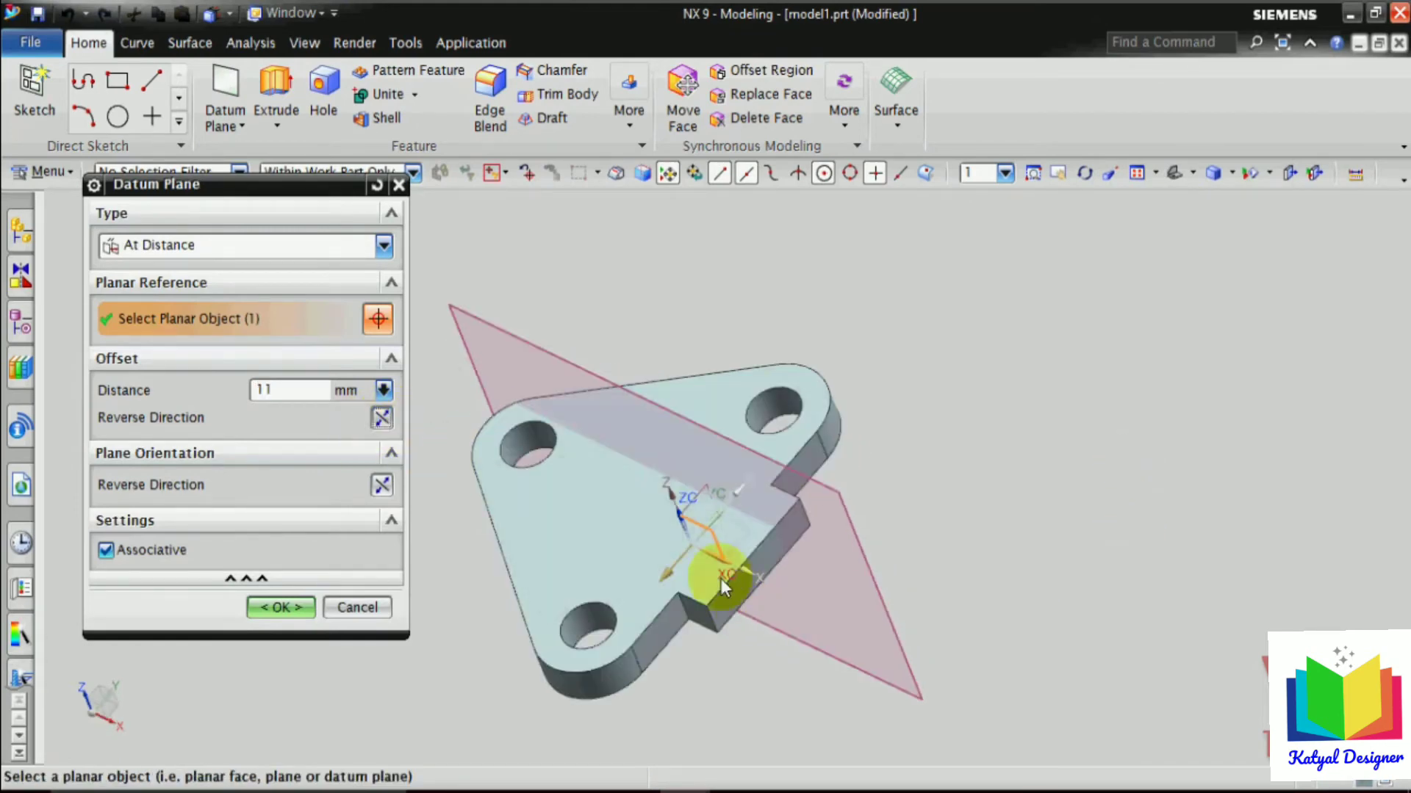
pyautogui.click(282, 607)
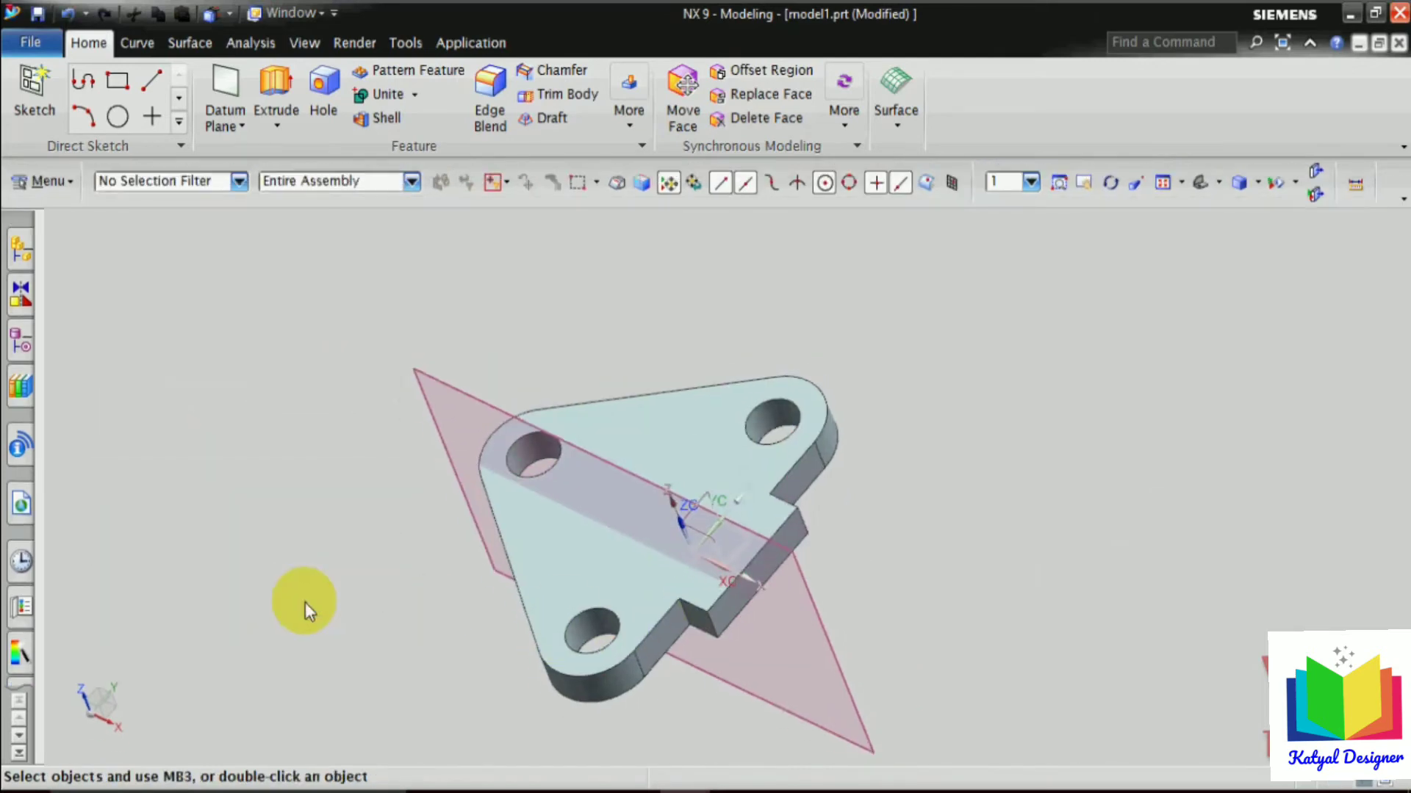
# Examine the offset datum plane's position relative to the plate and its tab from several angles.
pyautogui.moveTo(986, 585); pyautogui.dragTo(985, 629, button='middle')
pyautogui.scroll(5, 659, 602)
pyautogui.scroll(4, 739, 540)
pyautogui.scroll(-8, 1205, 622)
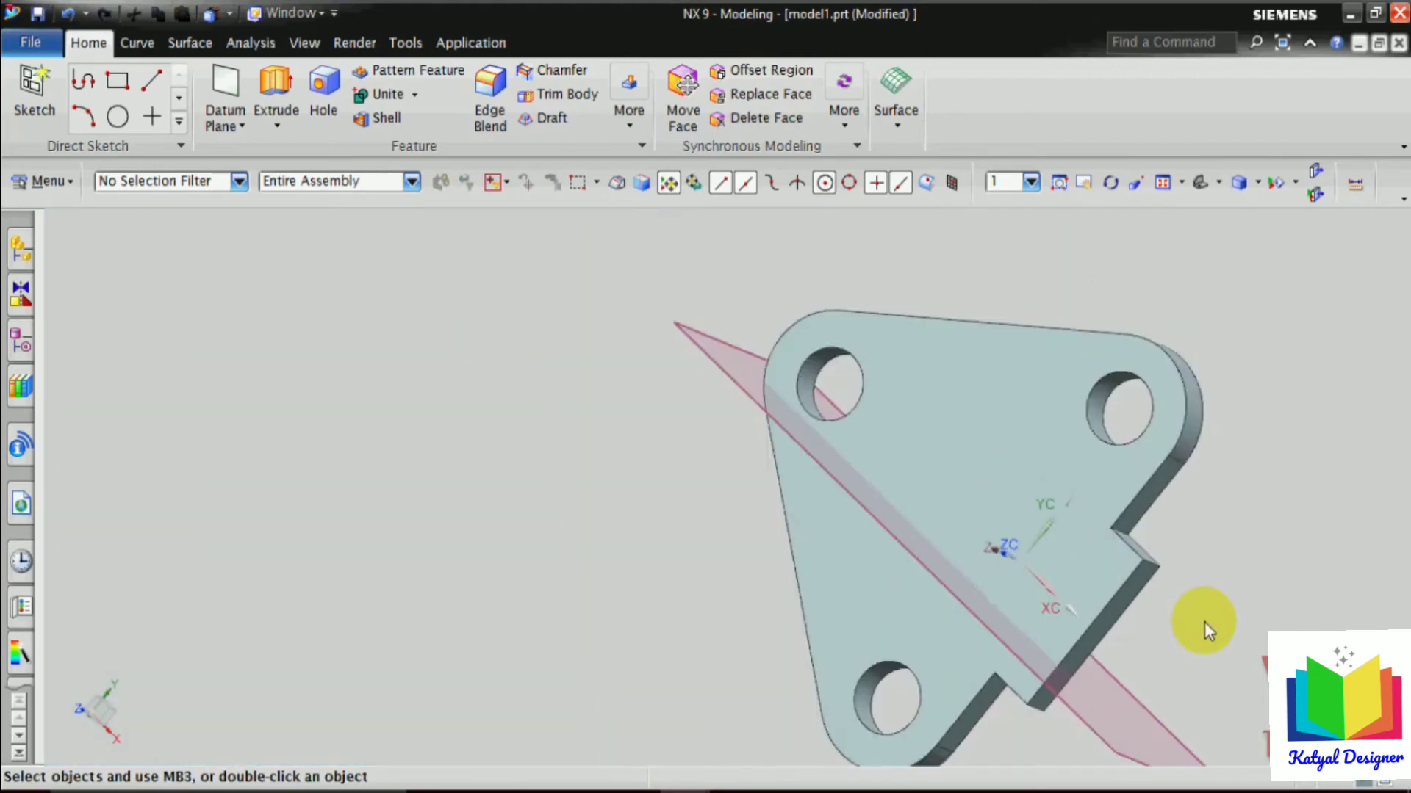
pyautogui.scroll(-3, 1300, 618)
pyautogui.scroll(5, 1302, 623)
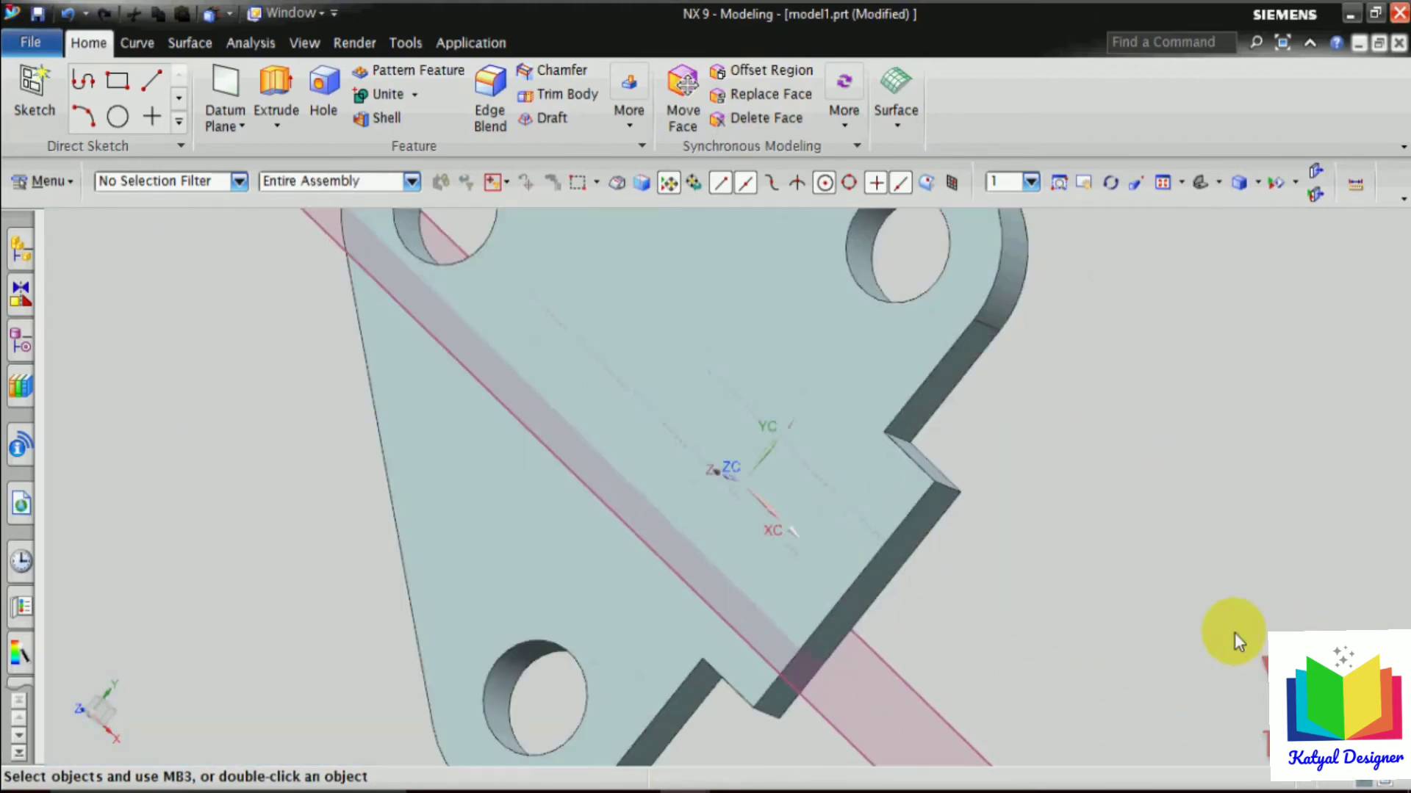
pyautogui.moveTo(1234, 636); pyautogui.dragTo(1253, 592, button='middle')
pyautogui.scroll(-3, 1253, 592)
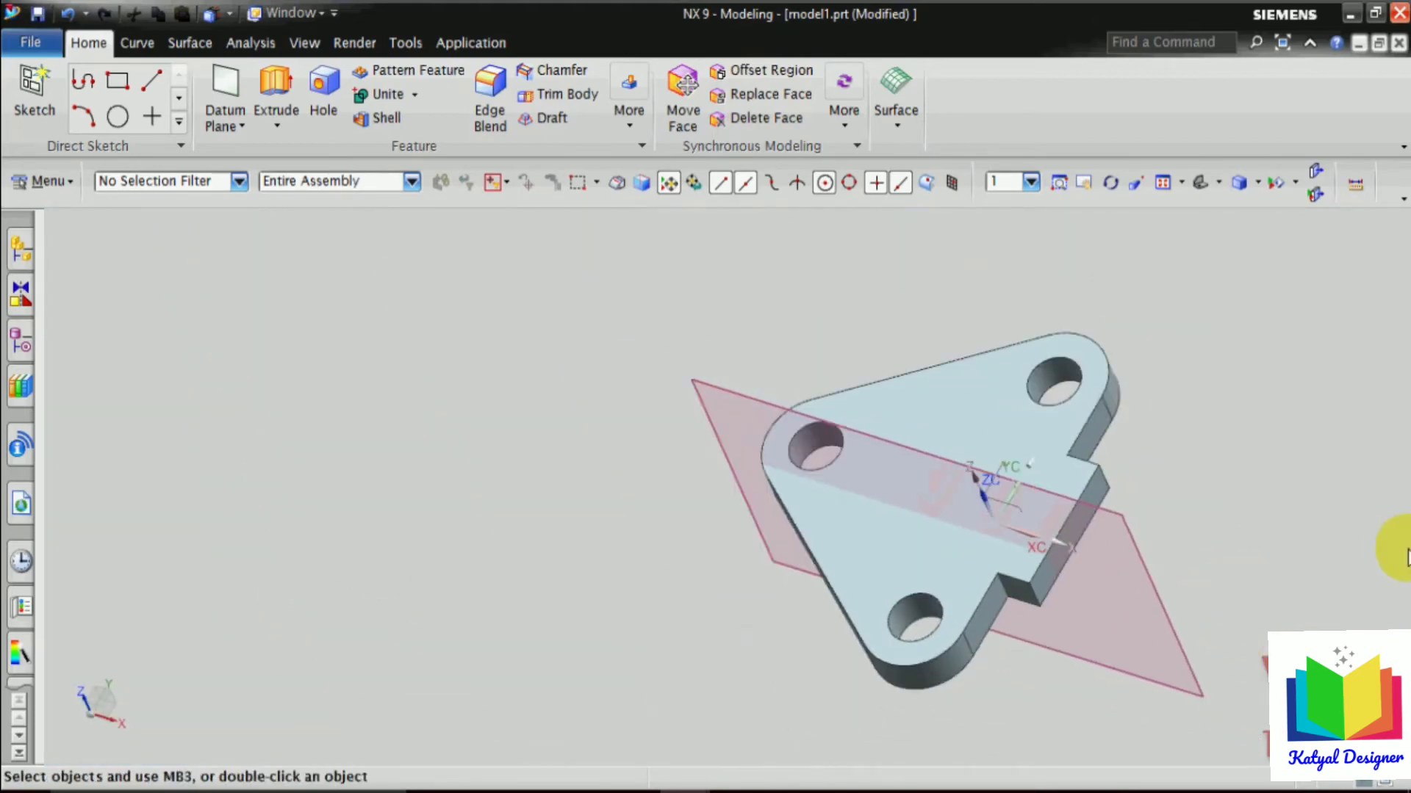
pyautogui.scroll(-2, 632, 371)
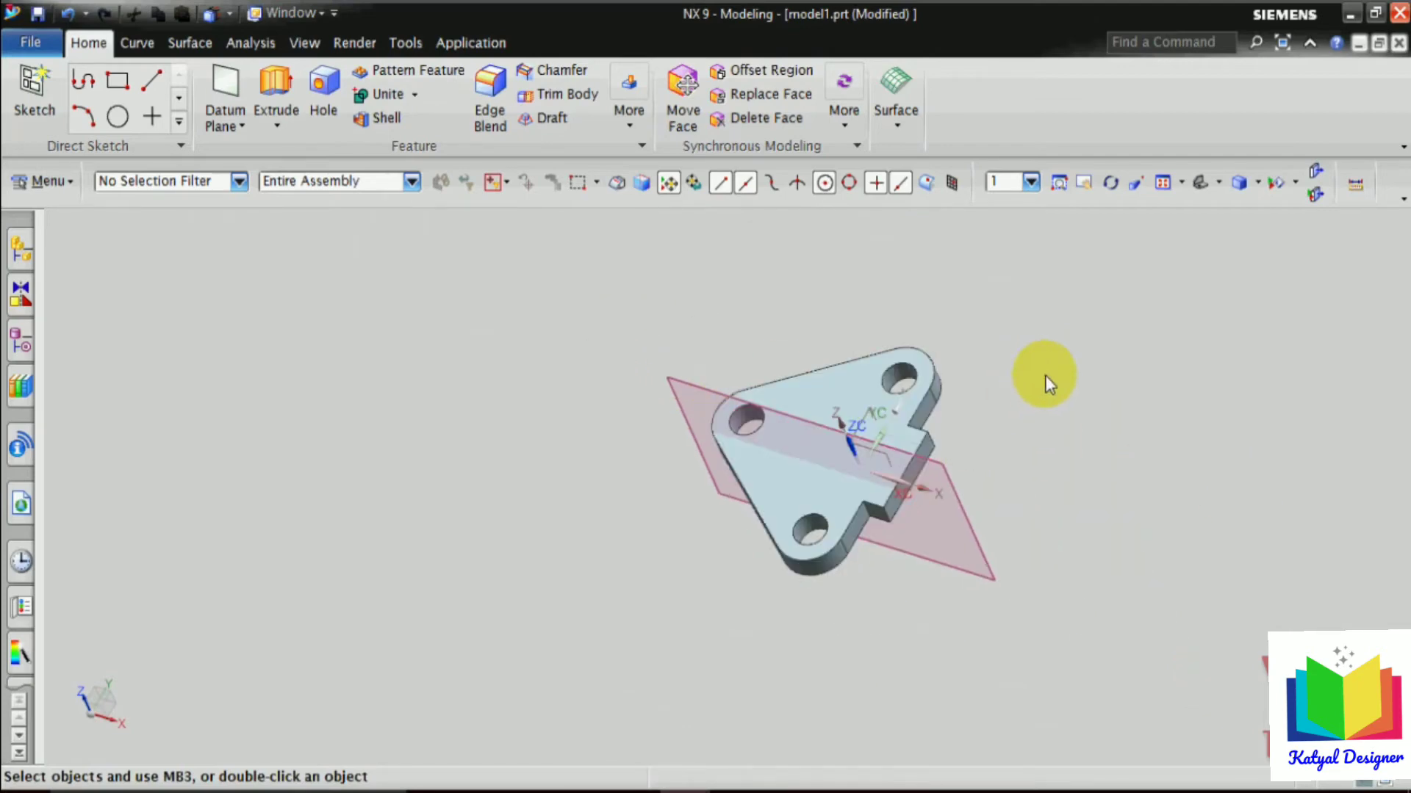
pyautogui.scroll(2, 1055, 455)
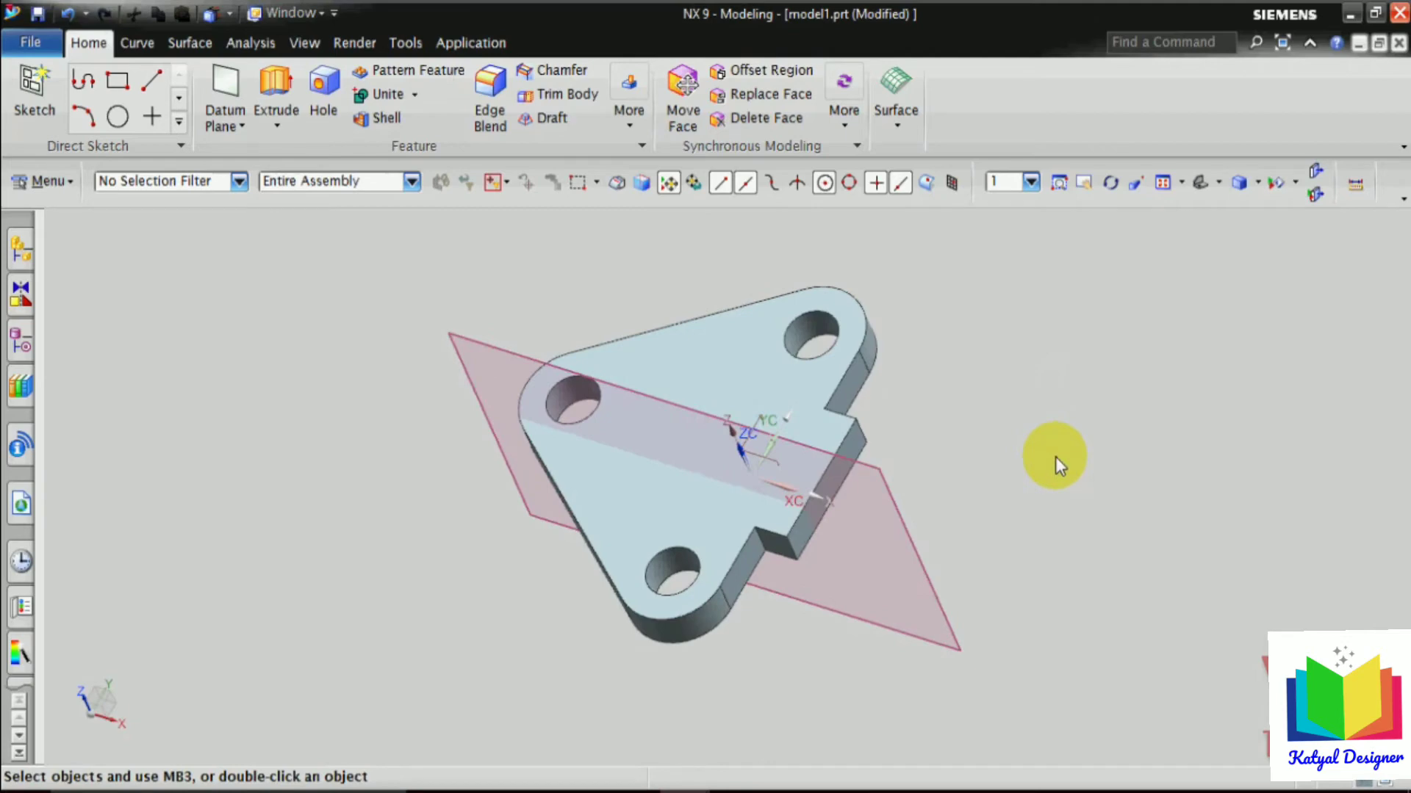
# Examine the side view of the rib and boss in drawing 2.prt, then return to model1.prt.
pyautogui.moveTo(709, 782)
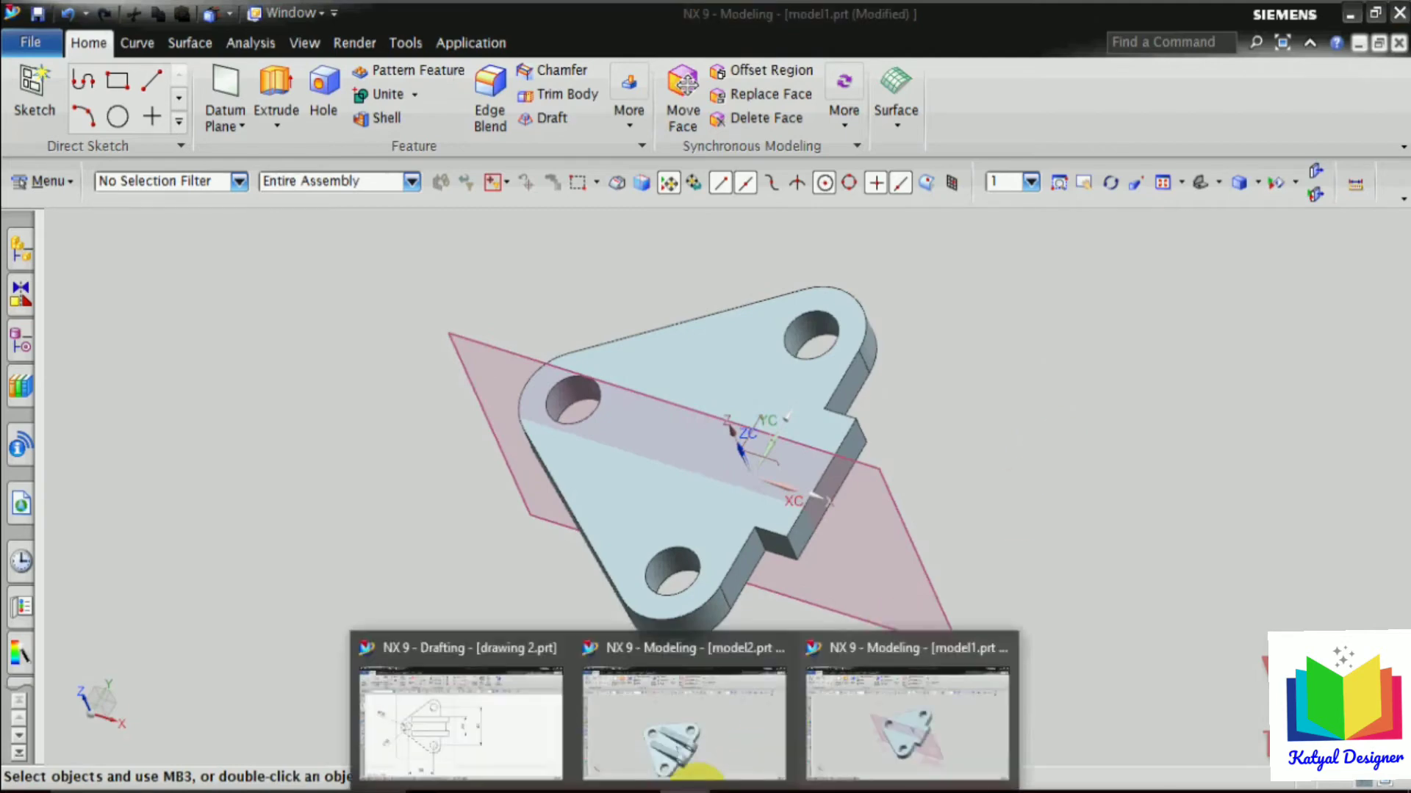
pyautogui.click(488, 730)
pyautogui.scroll(-3, 488, 731)
pyautogui.scroll(5, 588, 658)
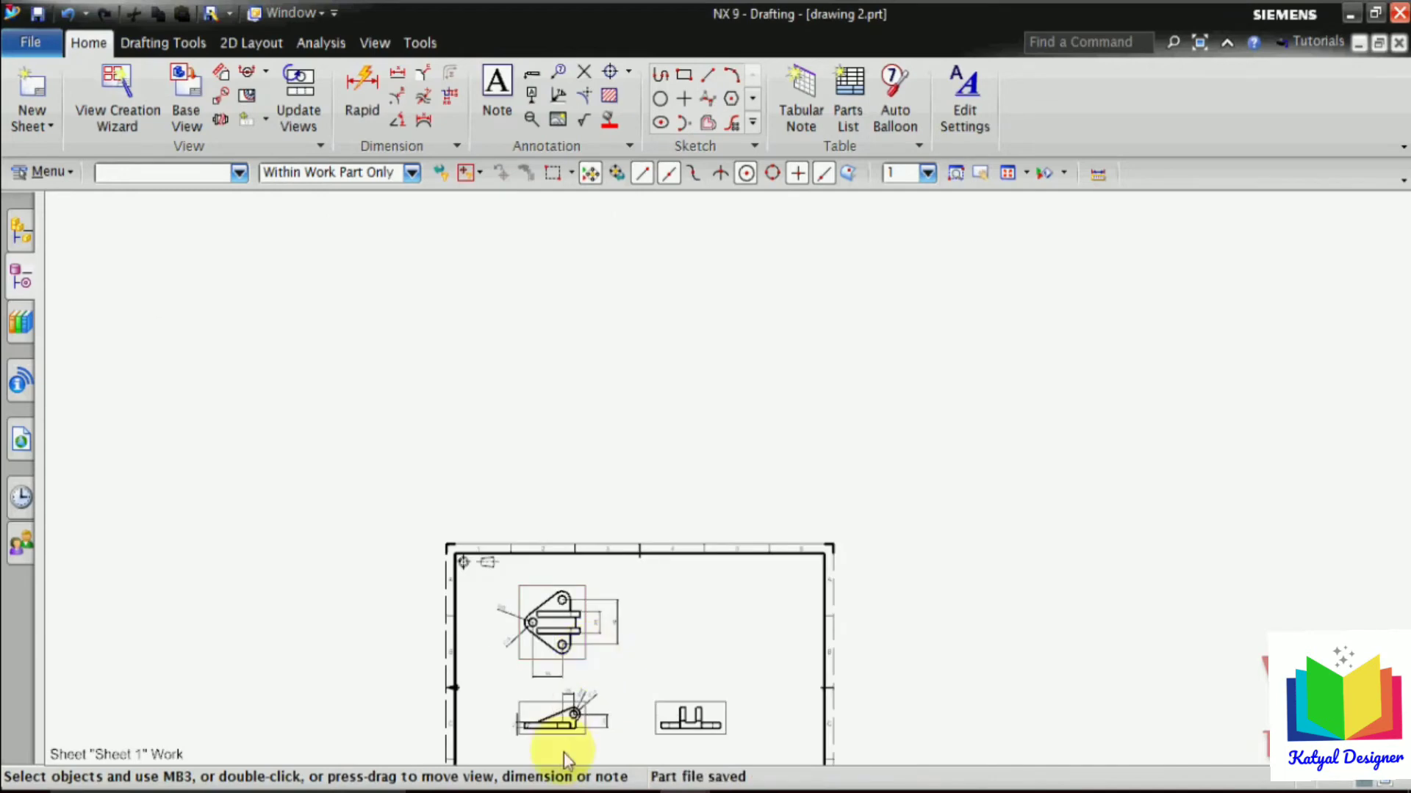
pyautogui.scroll(2, 585, 712)
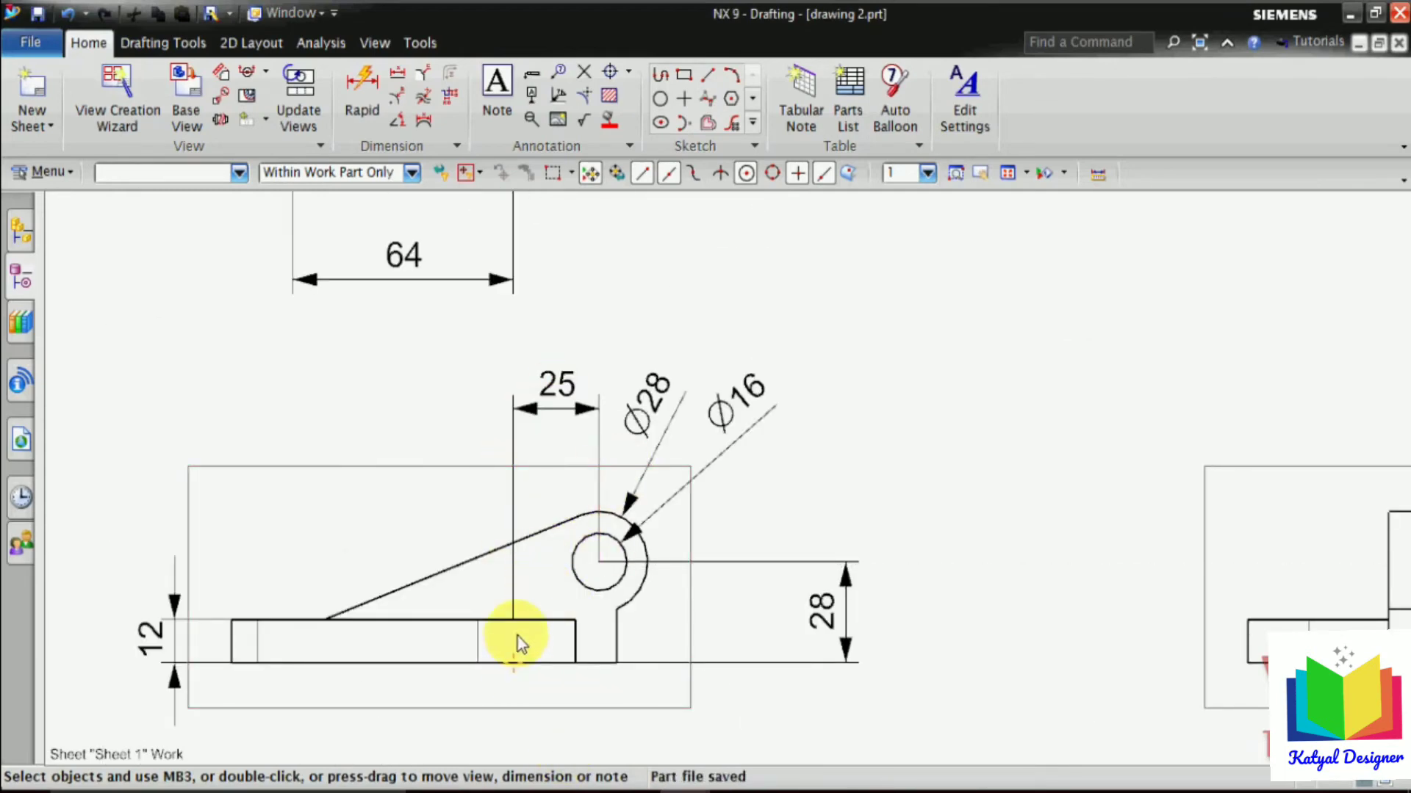
pyautogui.click(689, 791)
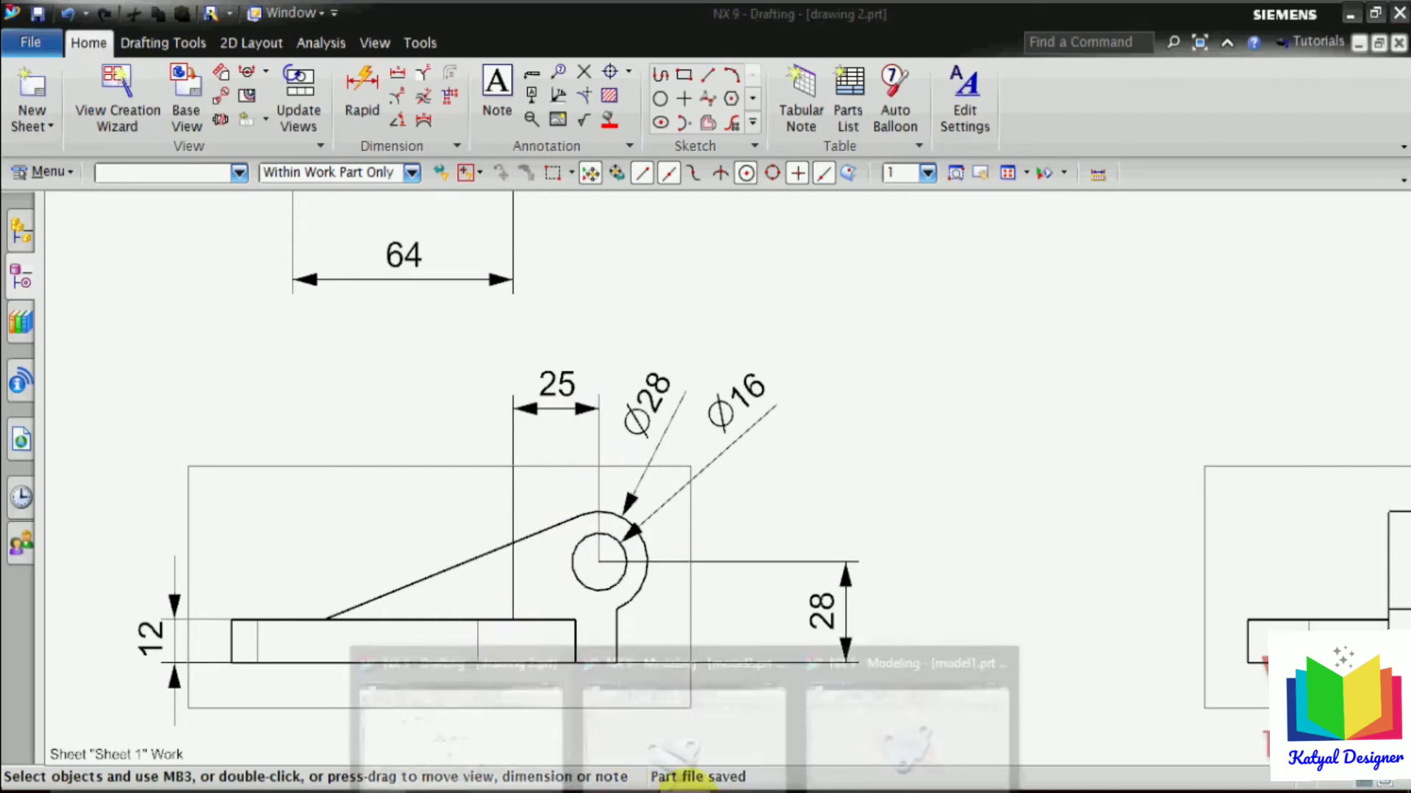
# Create a datum axis through the hole at the plate's narrow rounded end.
pyautogui.moveTo(757, 557); pyautogui.dragTo(796, 637, button='middle')
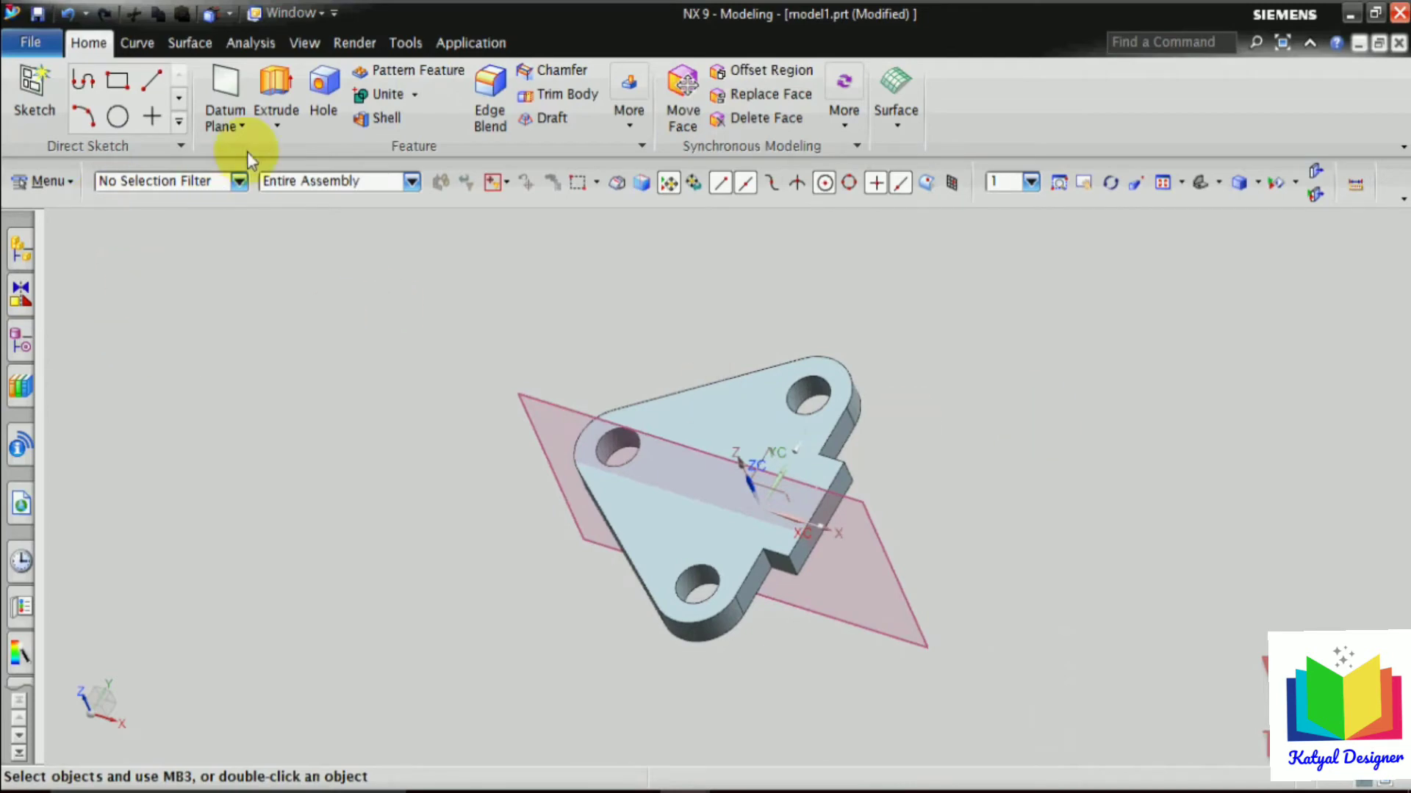
pyautogui.click(249, 131)
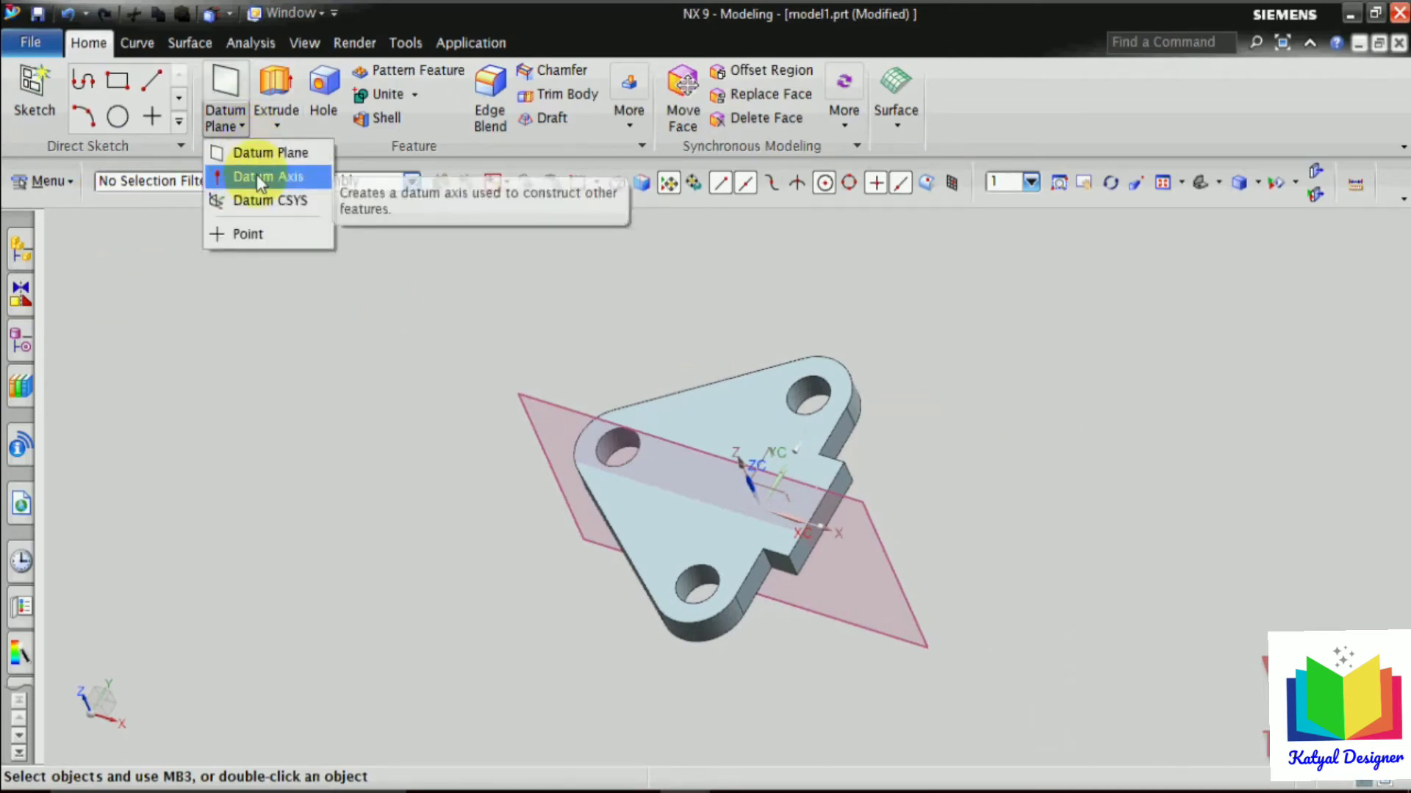
pyautogui.click(254, 178)
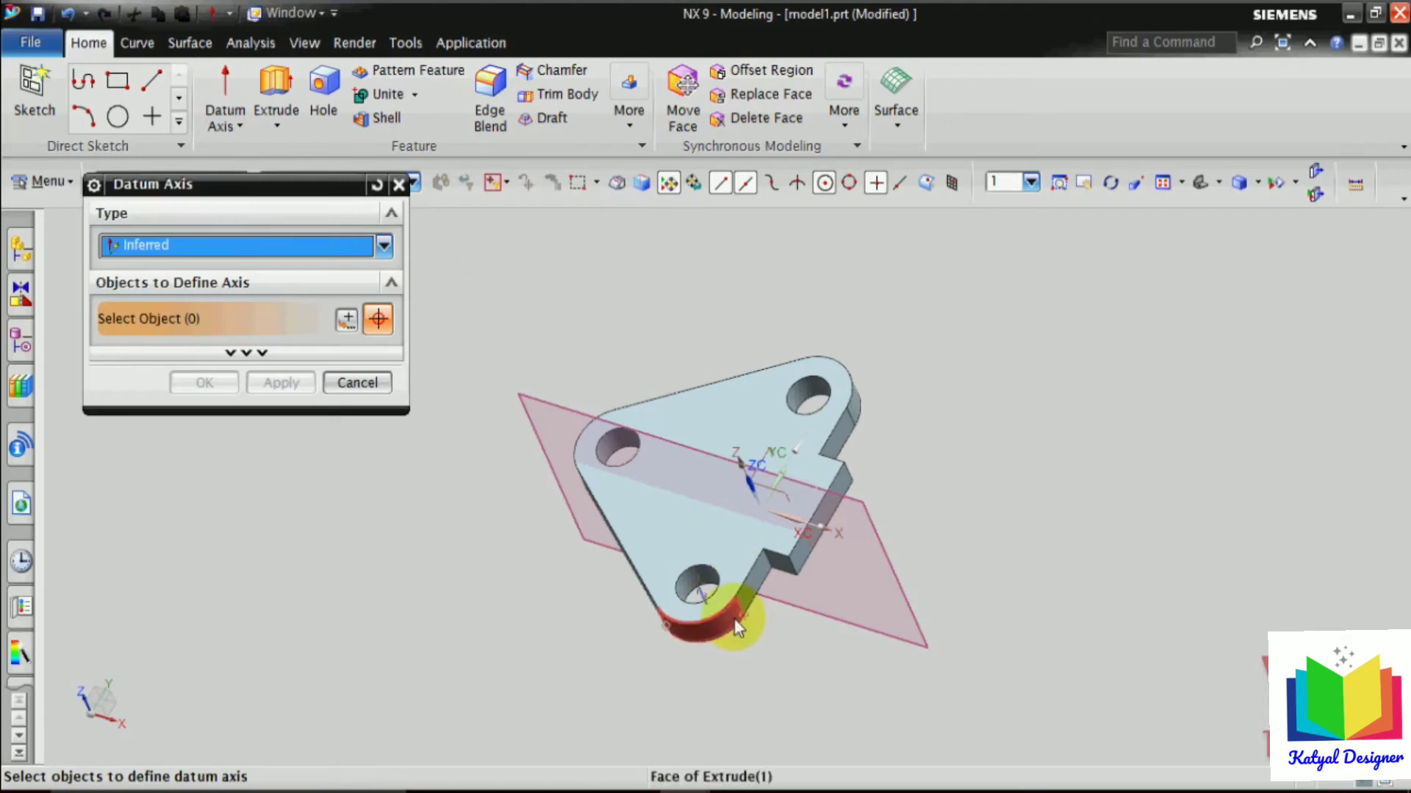
pyautogui.scroll(3, 482, 579)
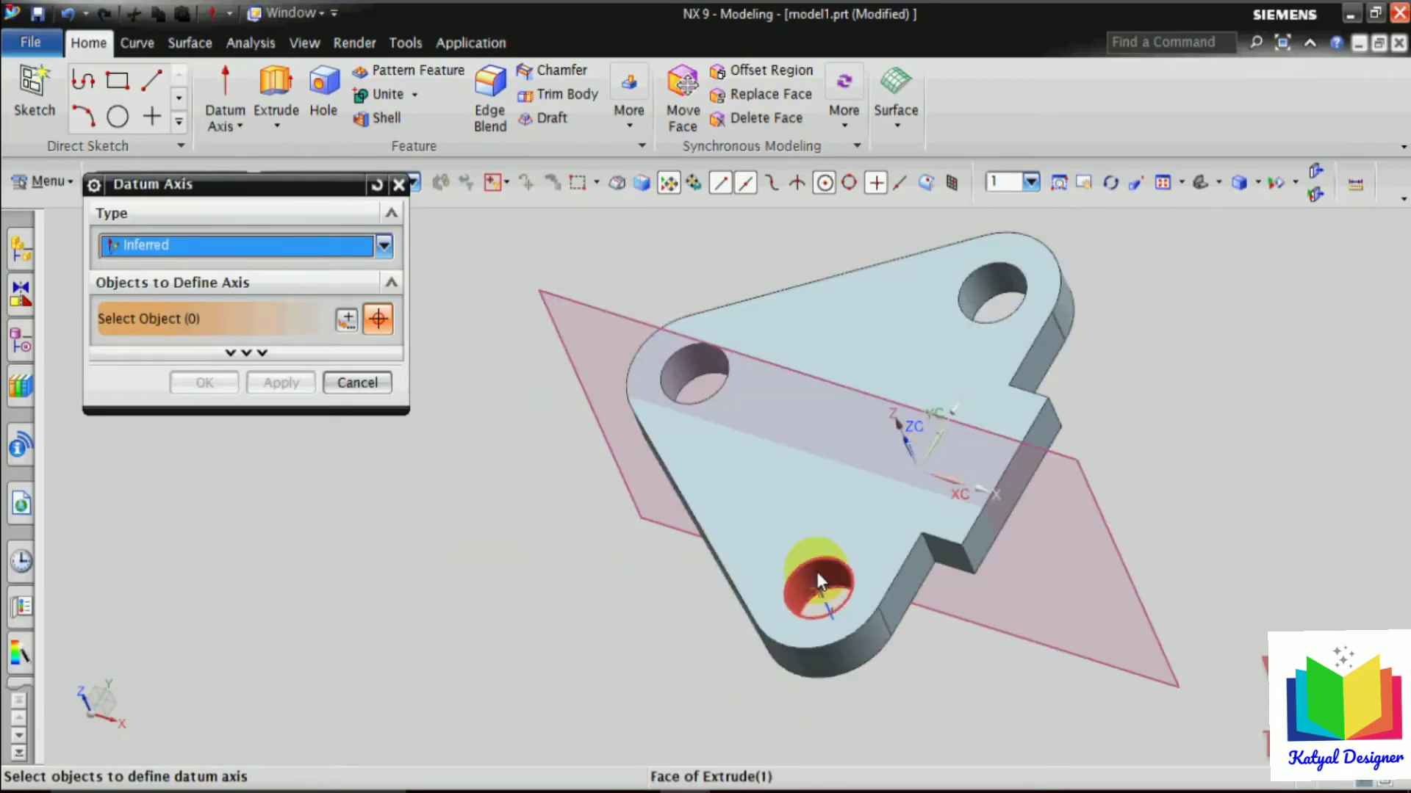
pyautogui.click(817, 571)
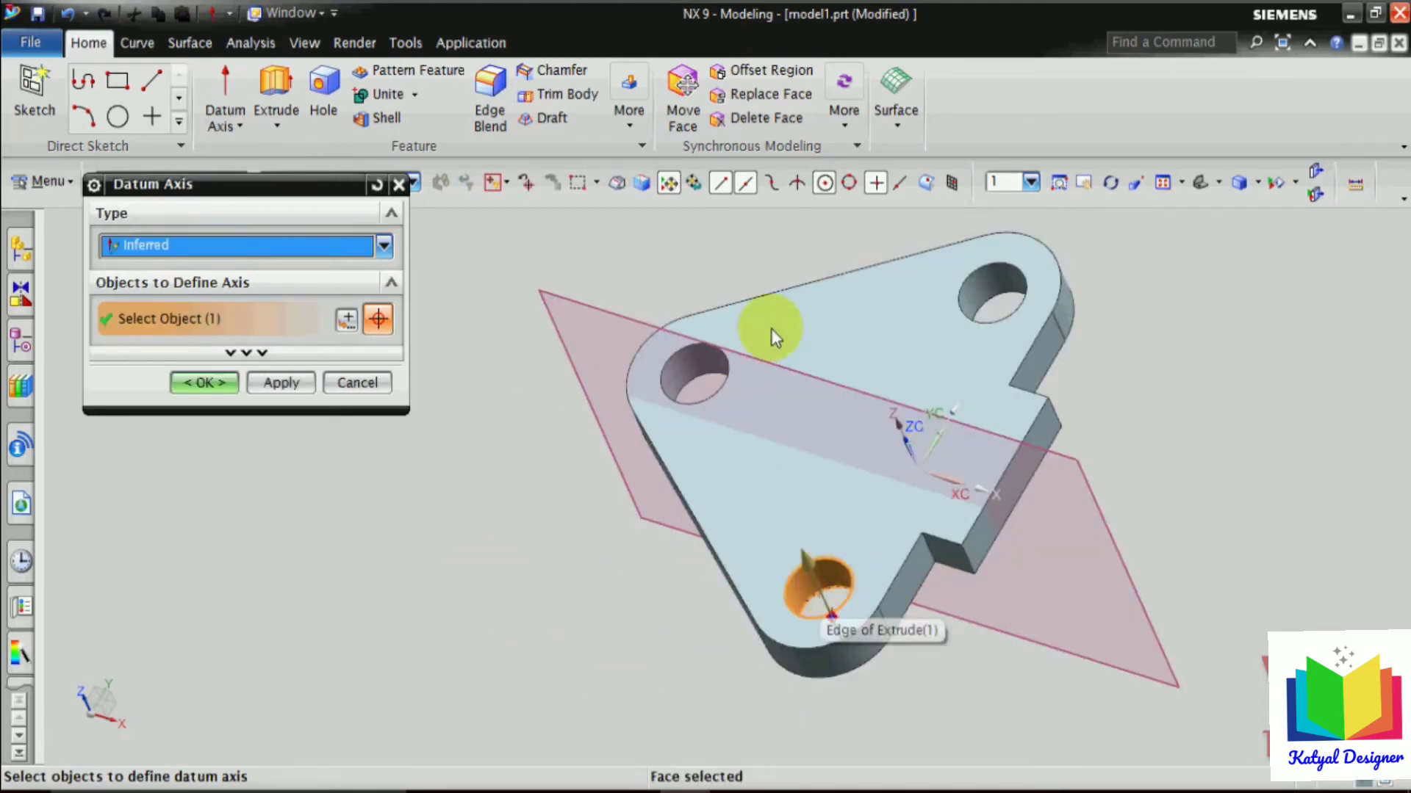
pyautogui.click(686, 355)
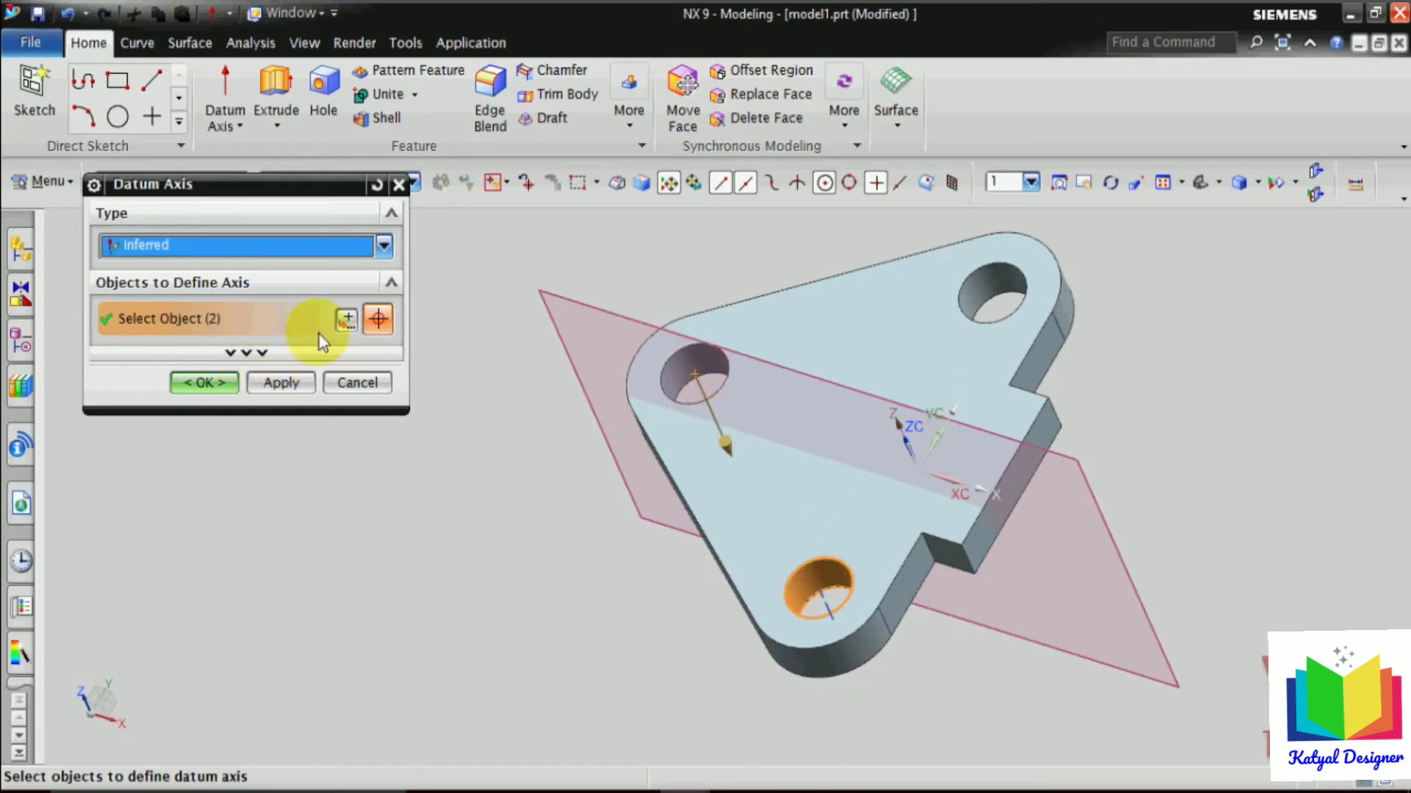
pyautogui.click(204, 383)
# Create a second datum axis through the nearer of the two holes at the plate's wide end.
pyautogui.moveTo(446, 591); pyautogui.dragTo(490, 582, button='middle')
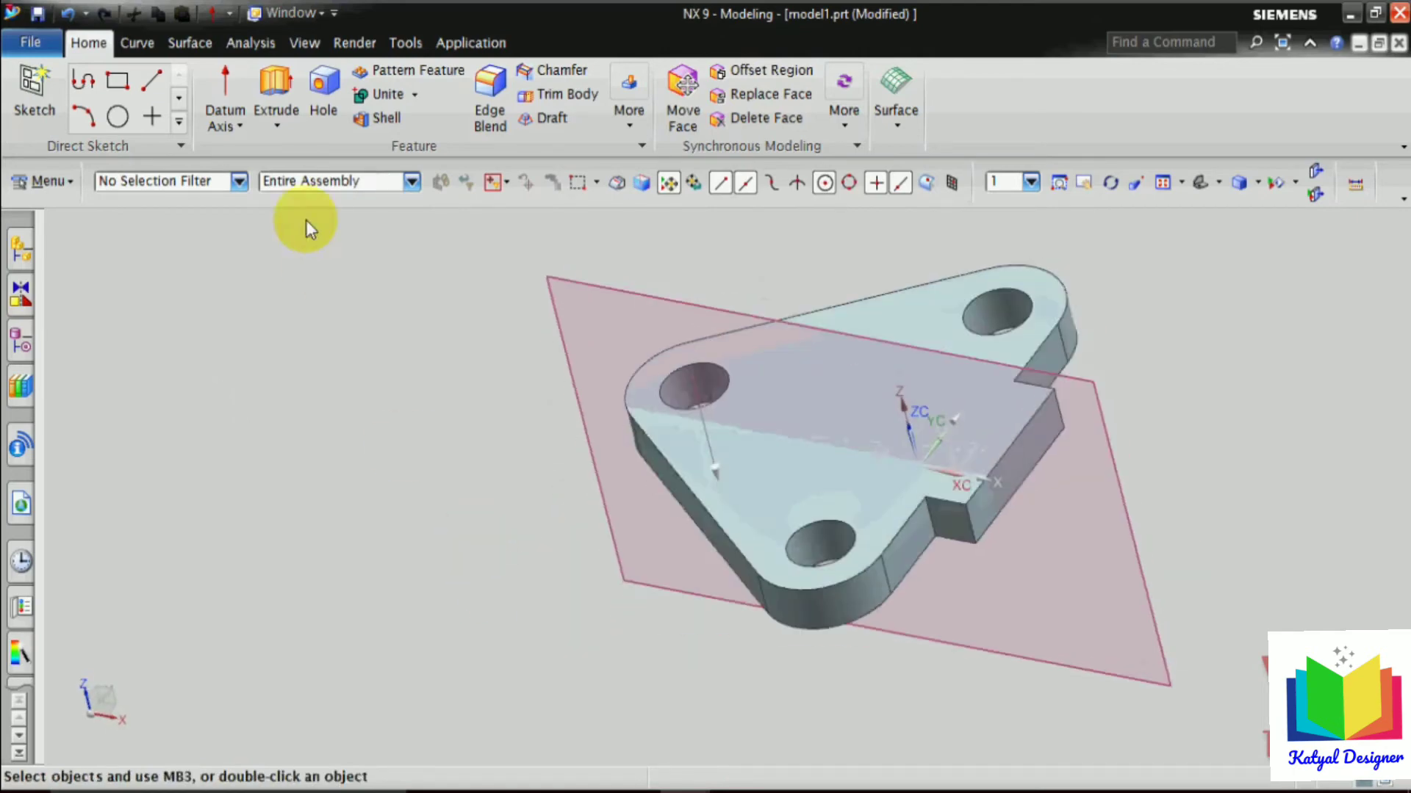
pyautogui.click(228, 140)
pyautogui.click(243, 177)
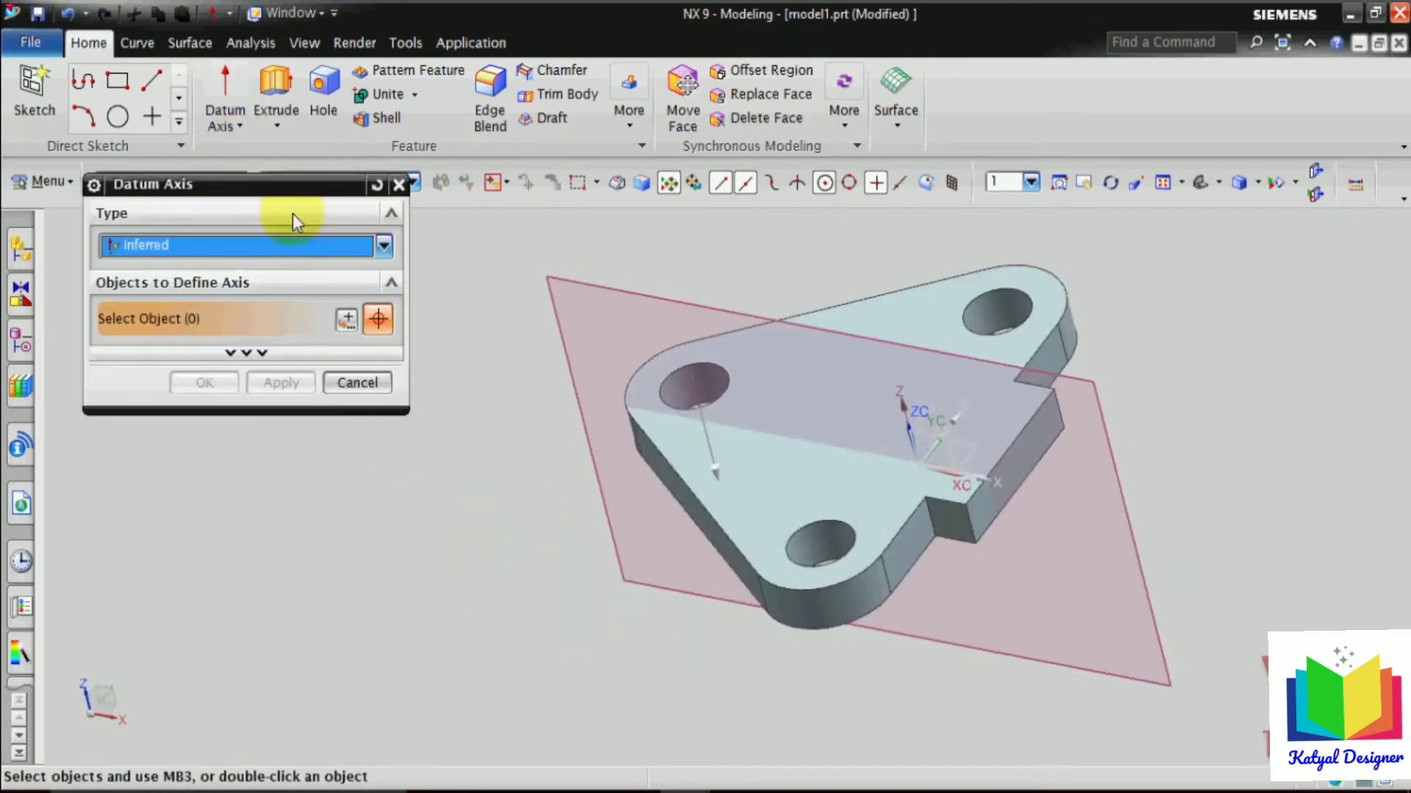
pyautogui.click(817, 535)
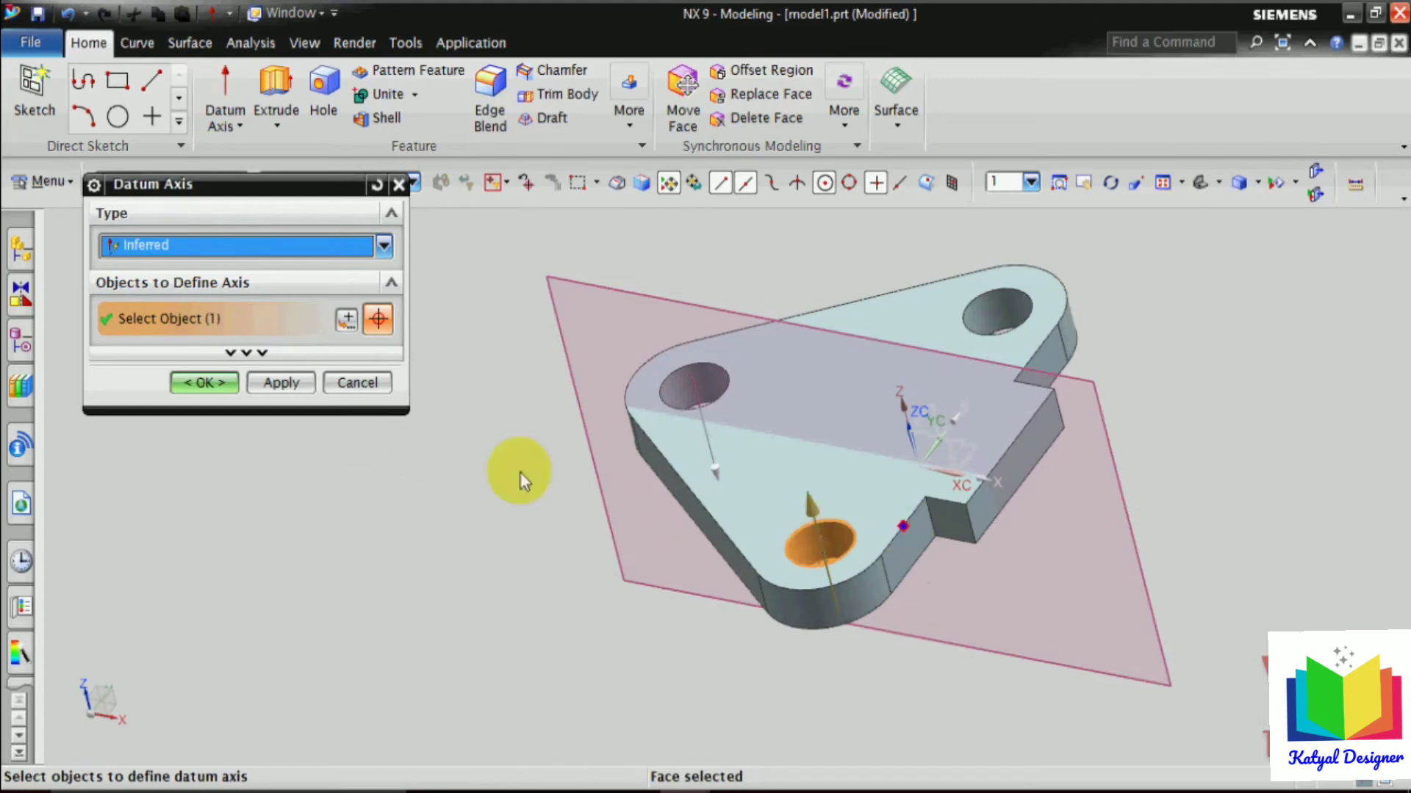
pyautogui.click(205, 383)
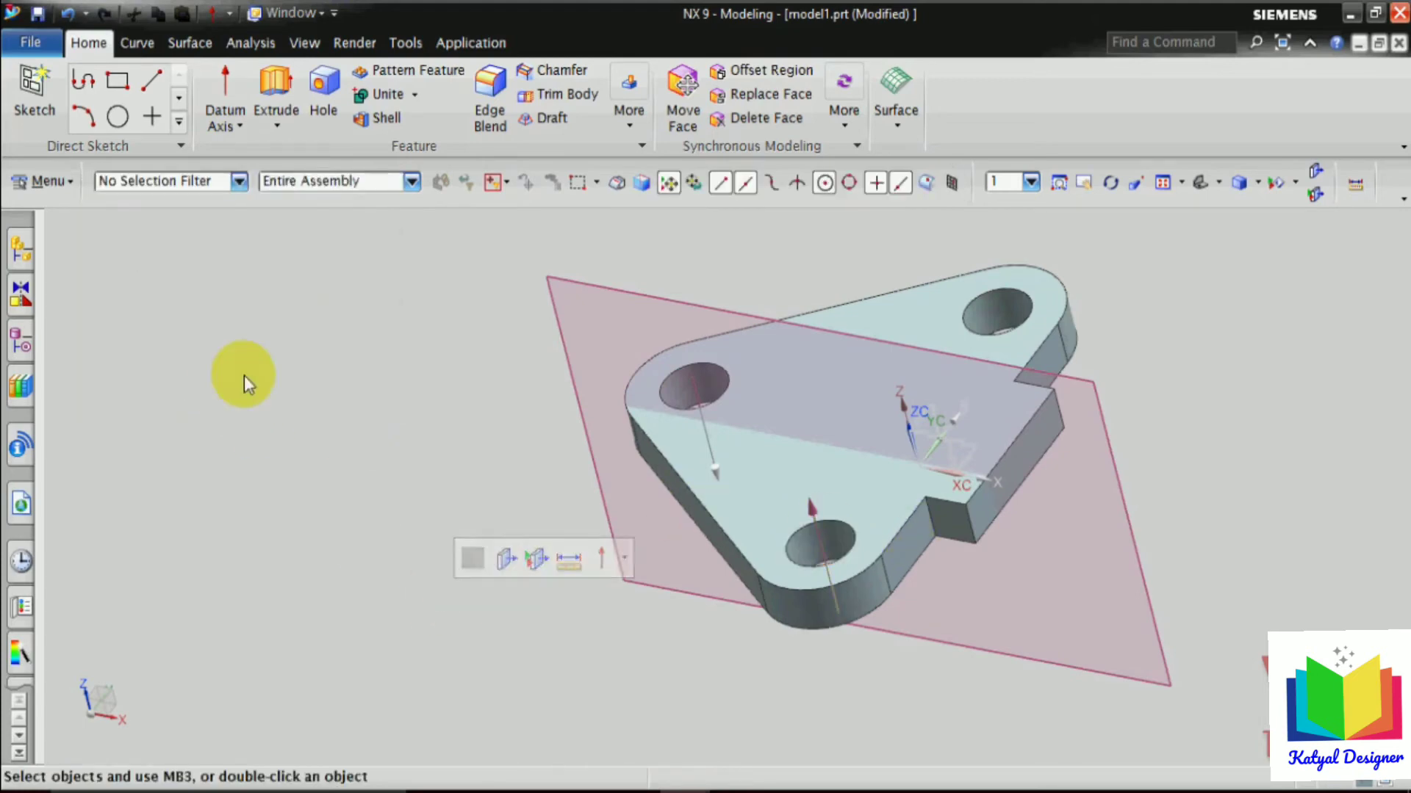
# Start an Extrude and open a new section sketch on the offset datum plane.
pyautogui.click(282, 123)
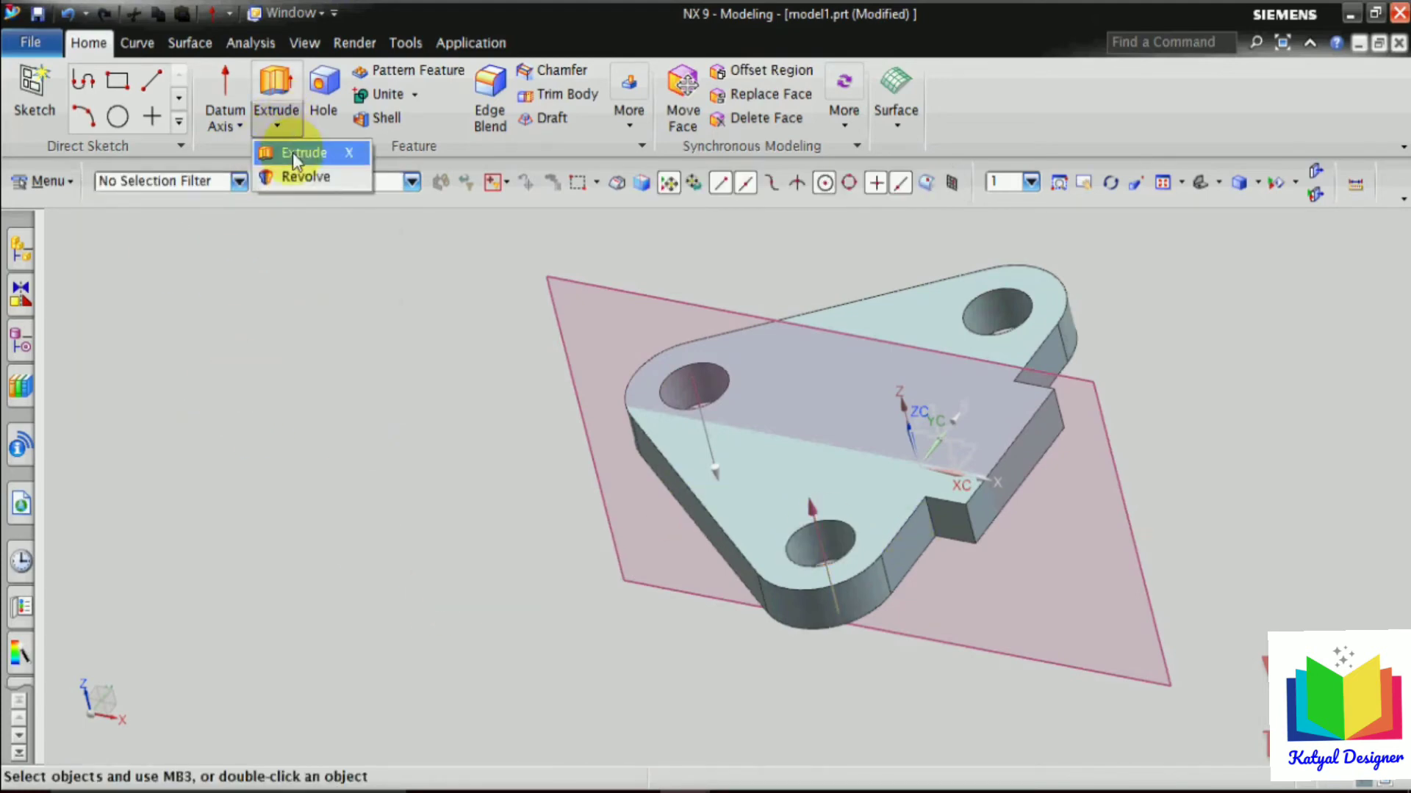
pyautogui.click(292, 151)
pyautogui.click(651, 299)
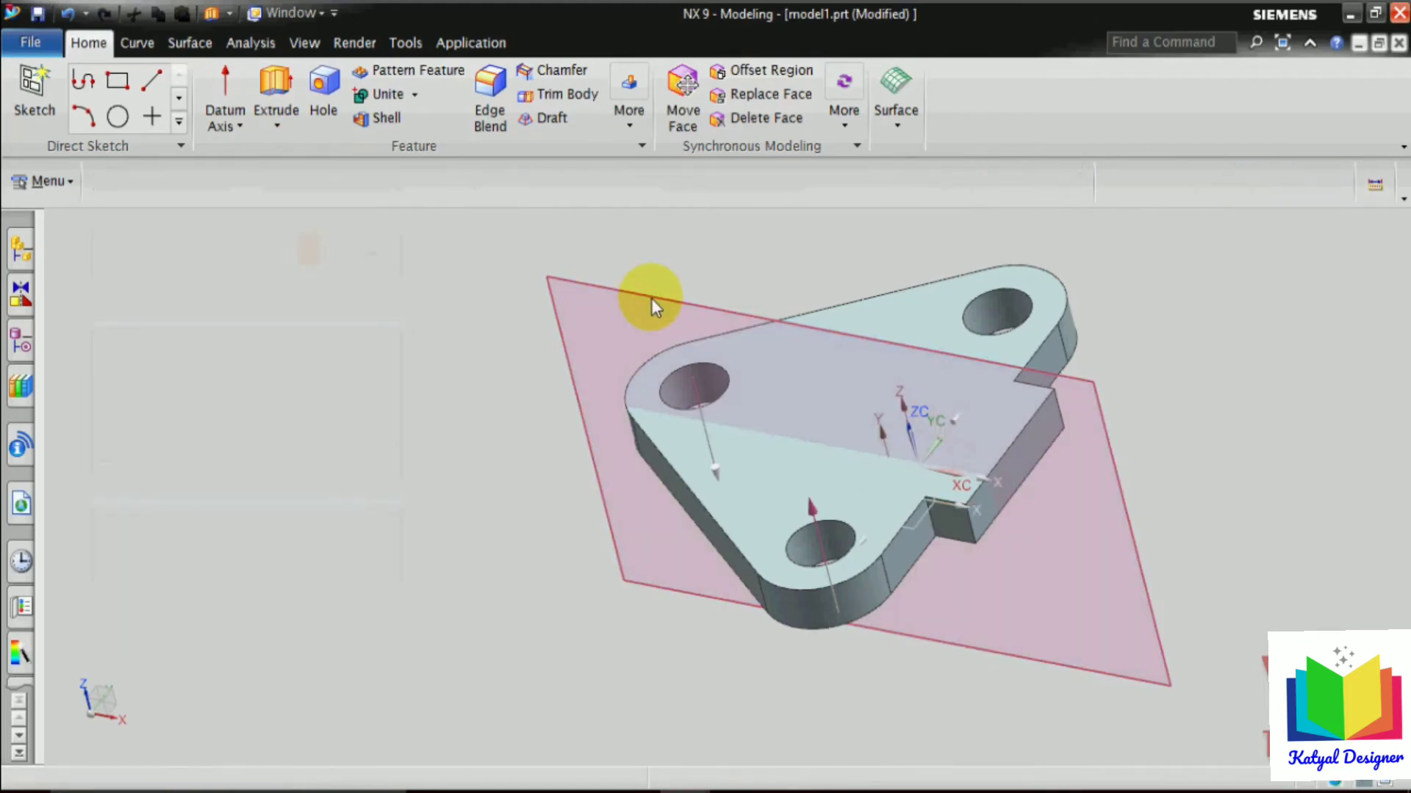
pyautogui.scroll(-2, 1165, 474)
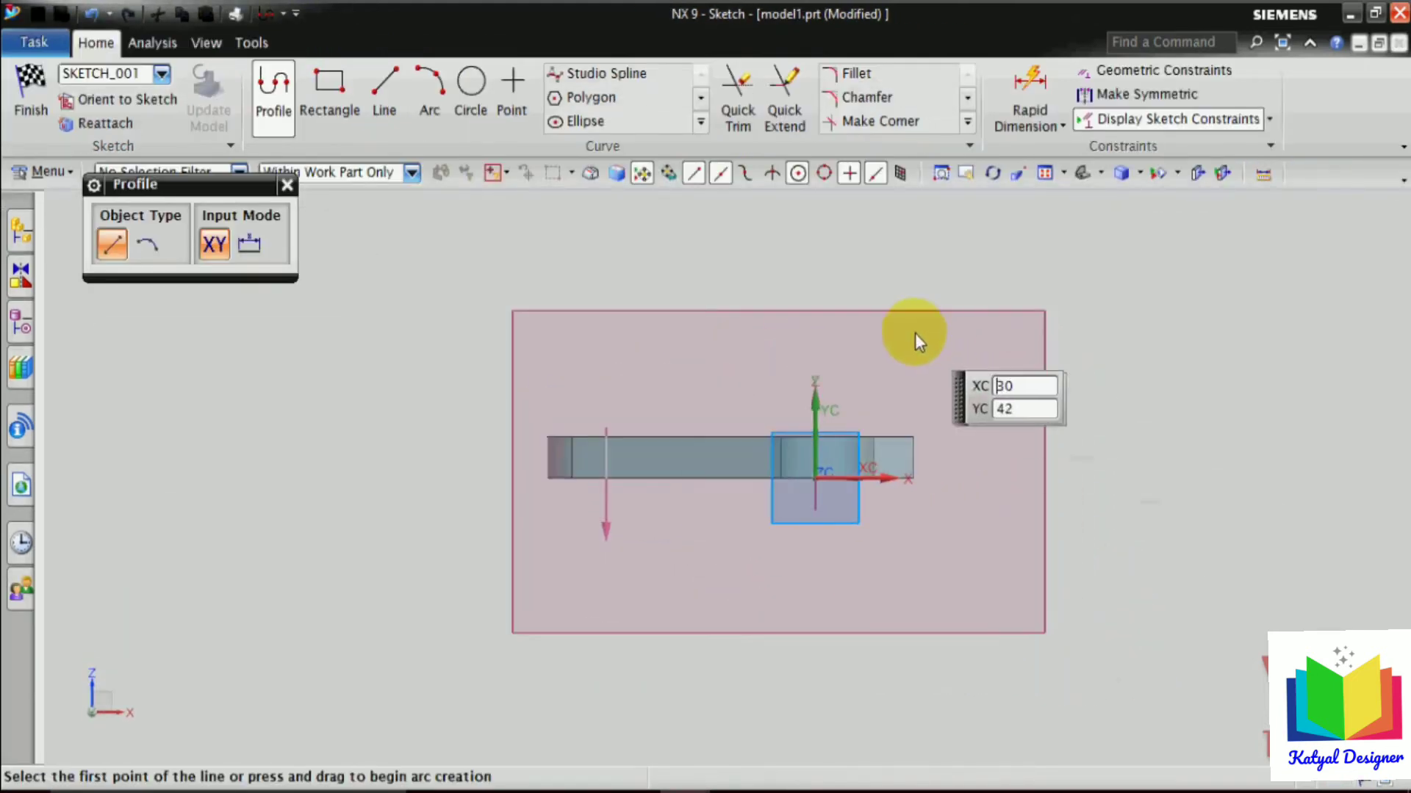
pyautogui.scroll(3, 758, 337)
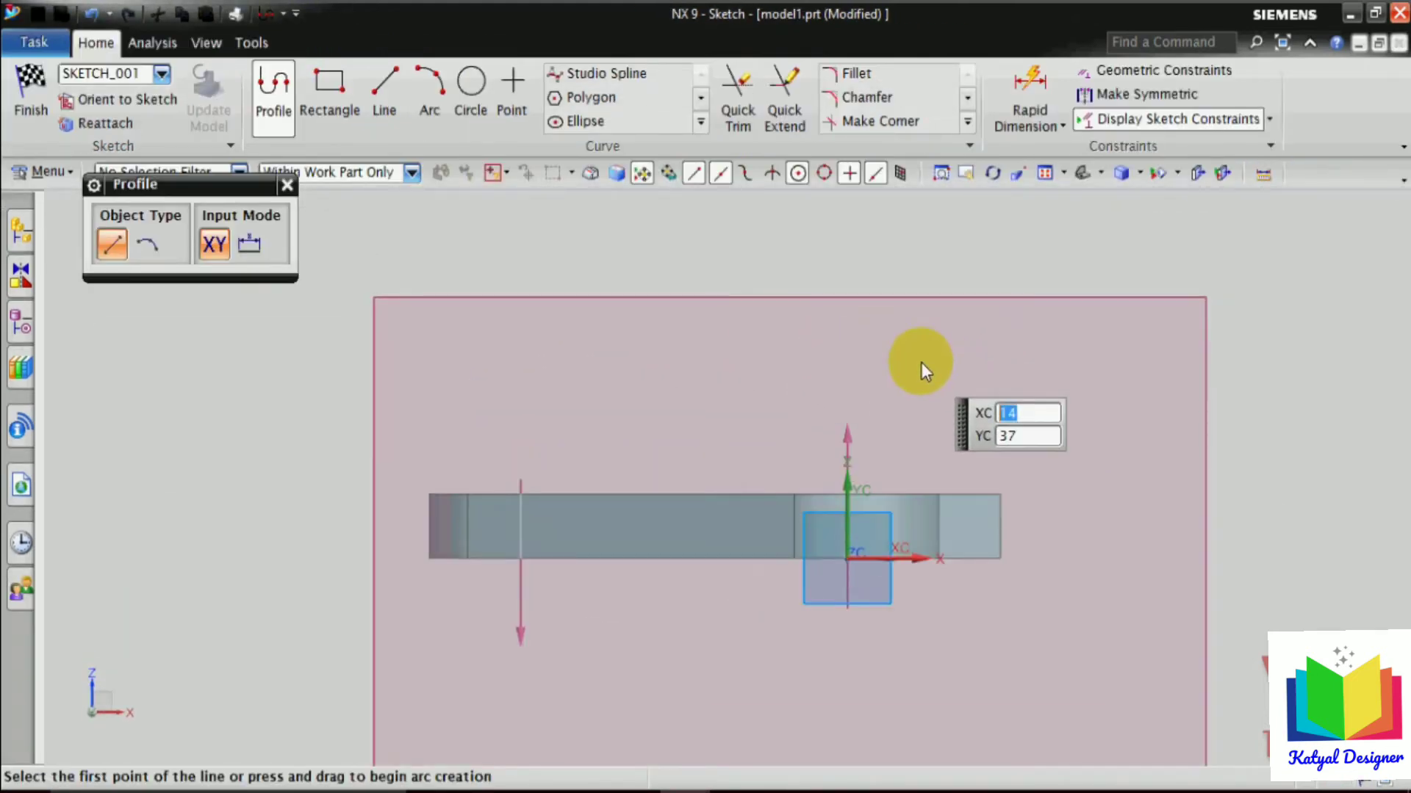
pyautogui.scroll(-2, 920, 365)
pyautogui.scroll(2, 924, 367)
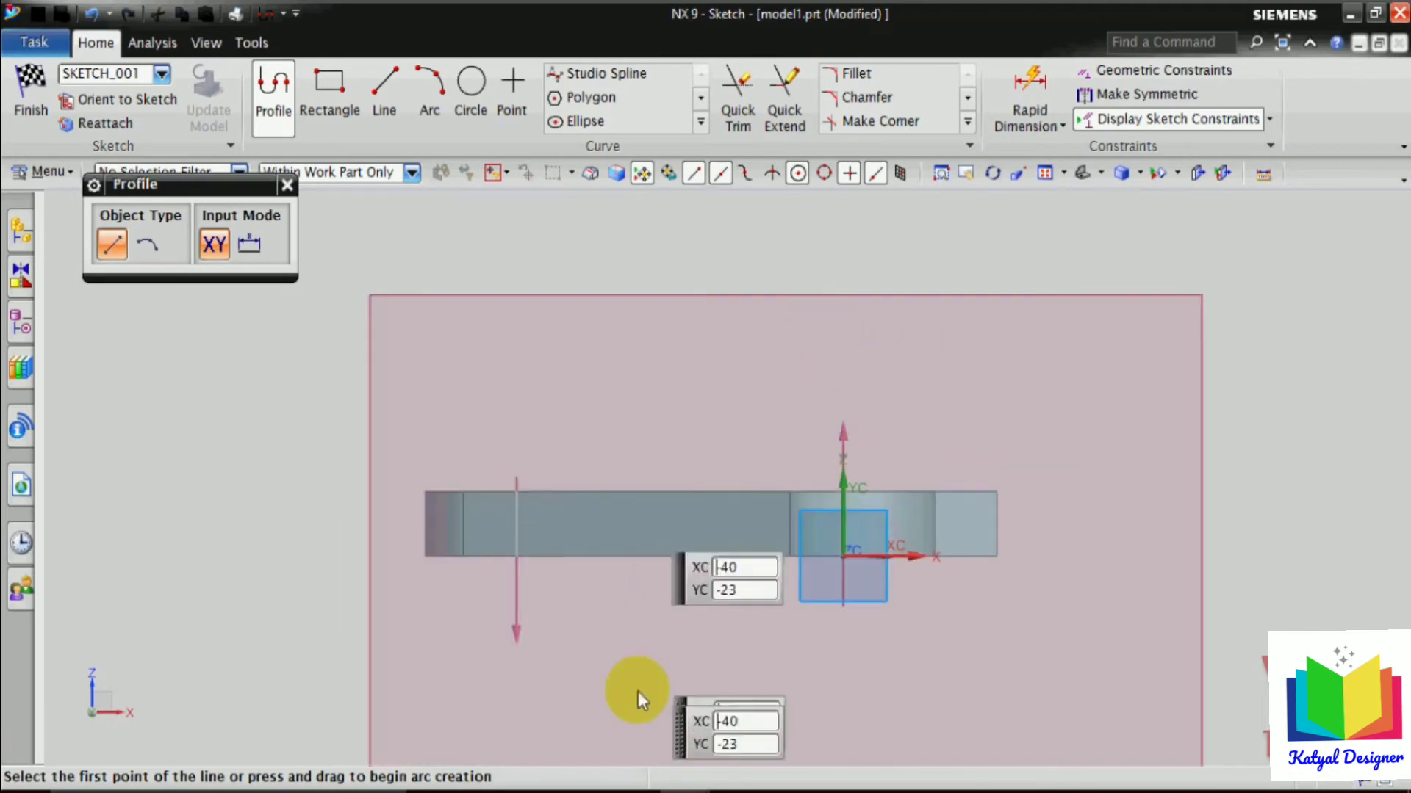
# Check the boss and hole diameters and the centre position in drawing 2.prt's side view, then return to the model1.prt sketch.
pyautogui.click(685, 783)
pyautogui.click(436, 730)
pyautogui.scroll(-1, 610, 569)
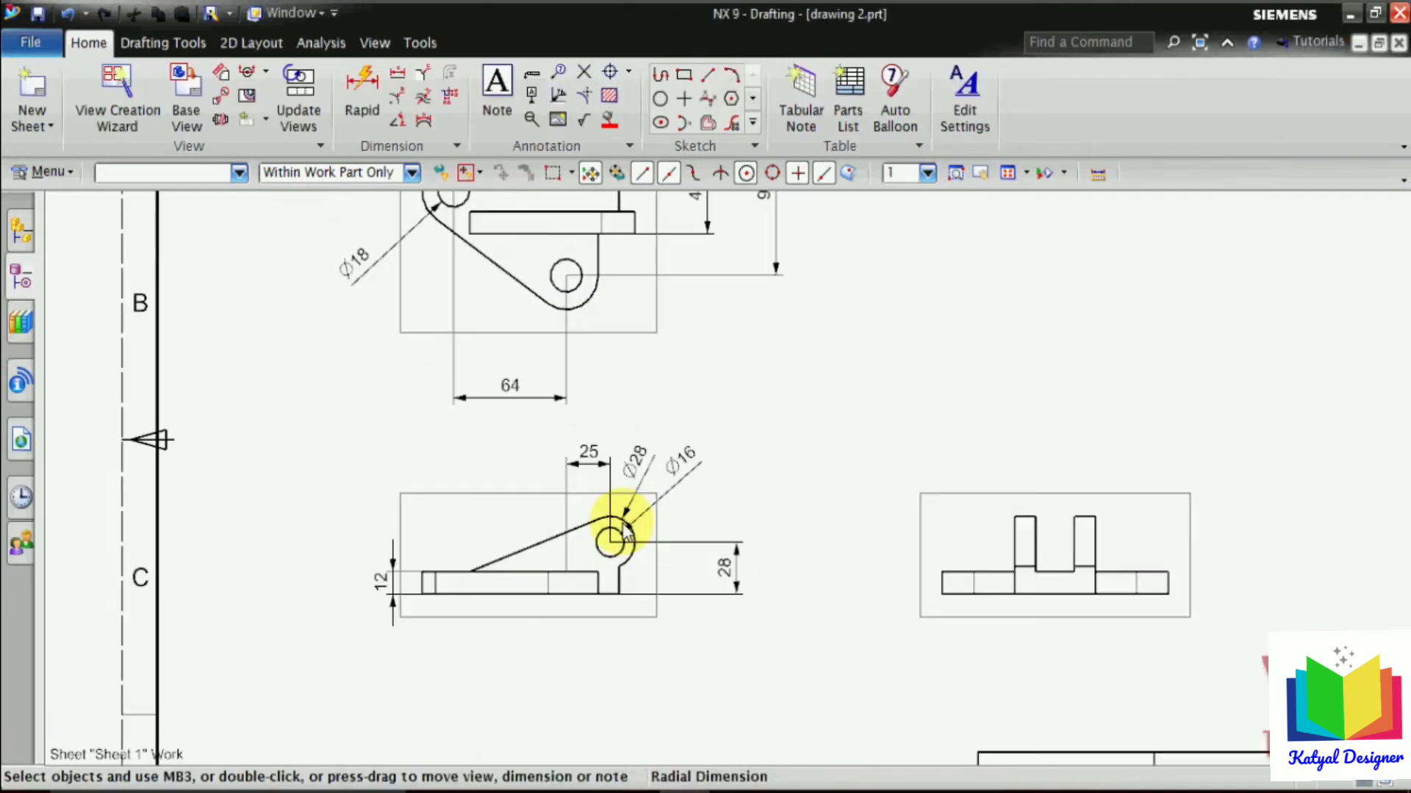
pyautogui.scroll(1, 571, 482)
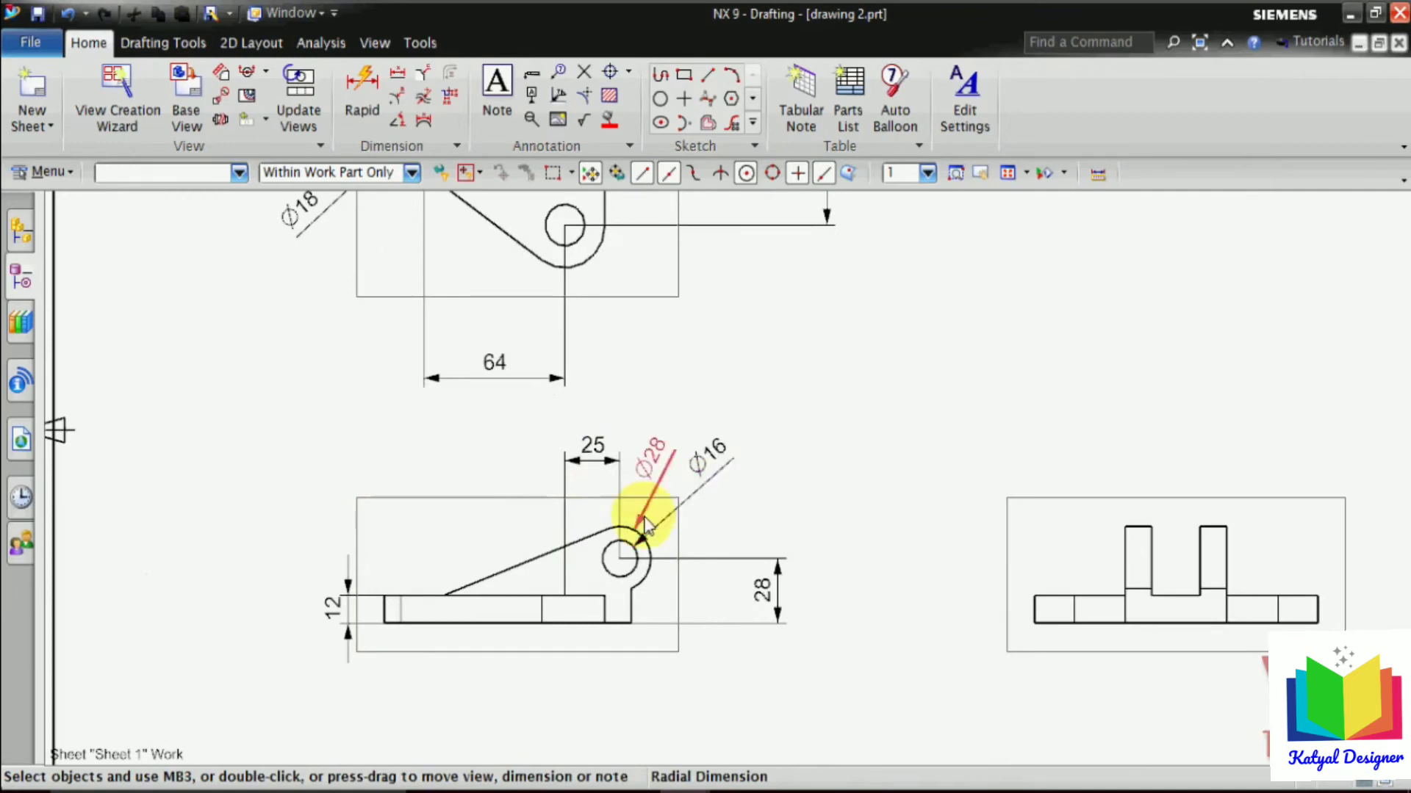
pyautogui.hotkey('ctrl', 's')
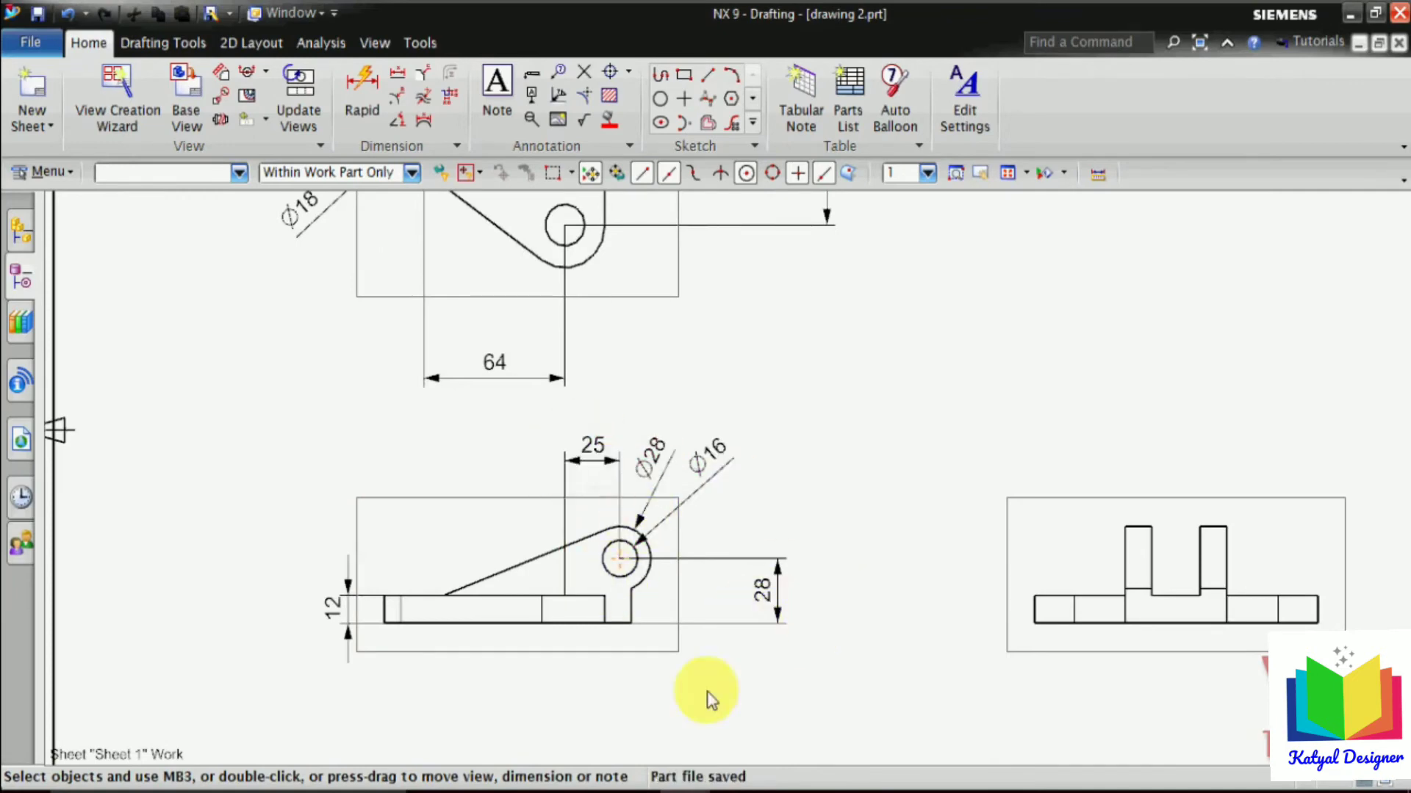
pyautogui.click(702, 784)
pyautogui.click(922, 726)
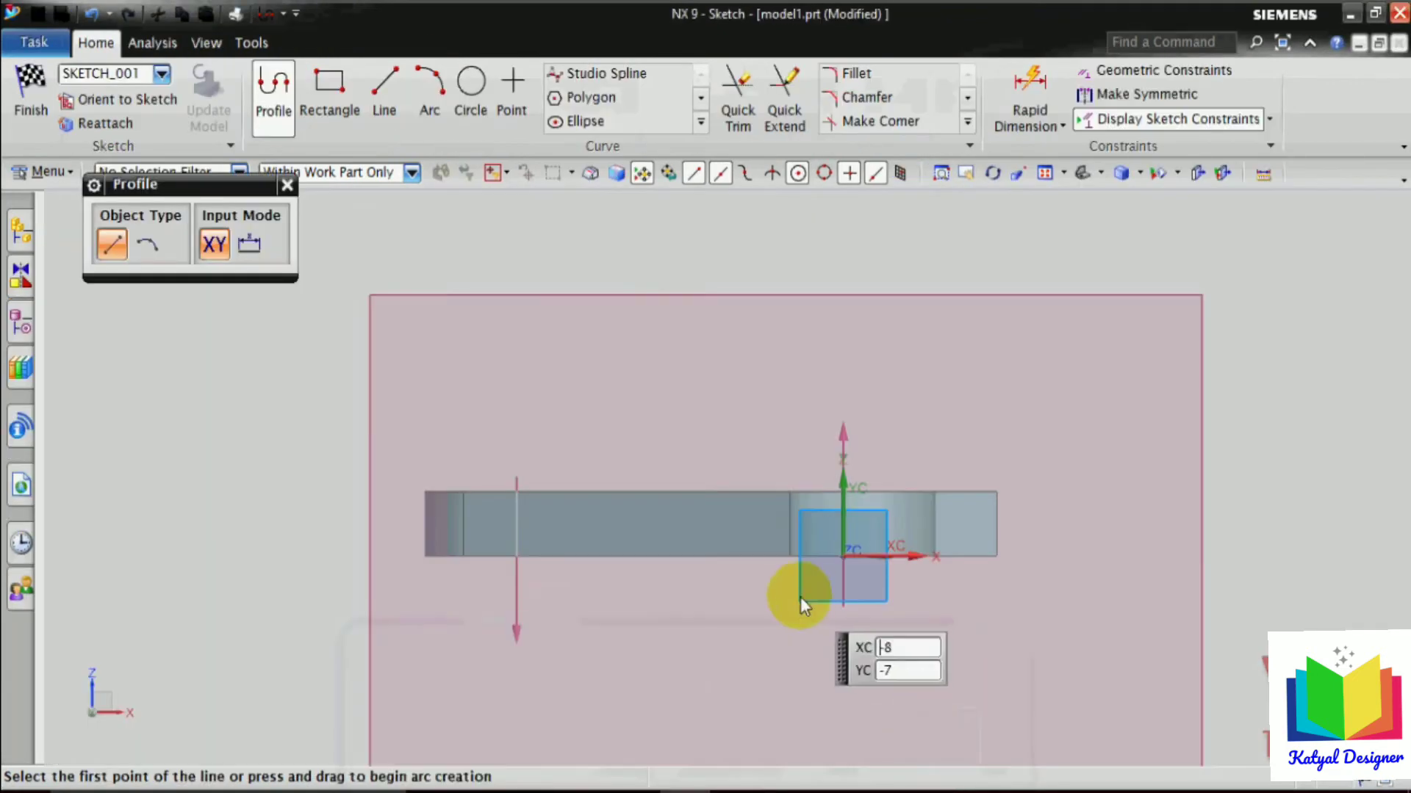
# Draw a 16 mm diameter circle above the plate, centred about 18 mm along X and 39 mm above the origin.
pyautogui.scroll(-1, 999, 291)
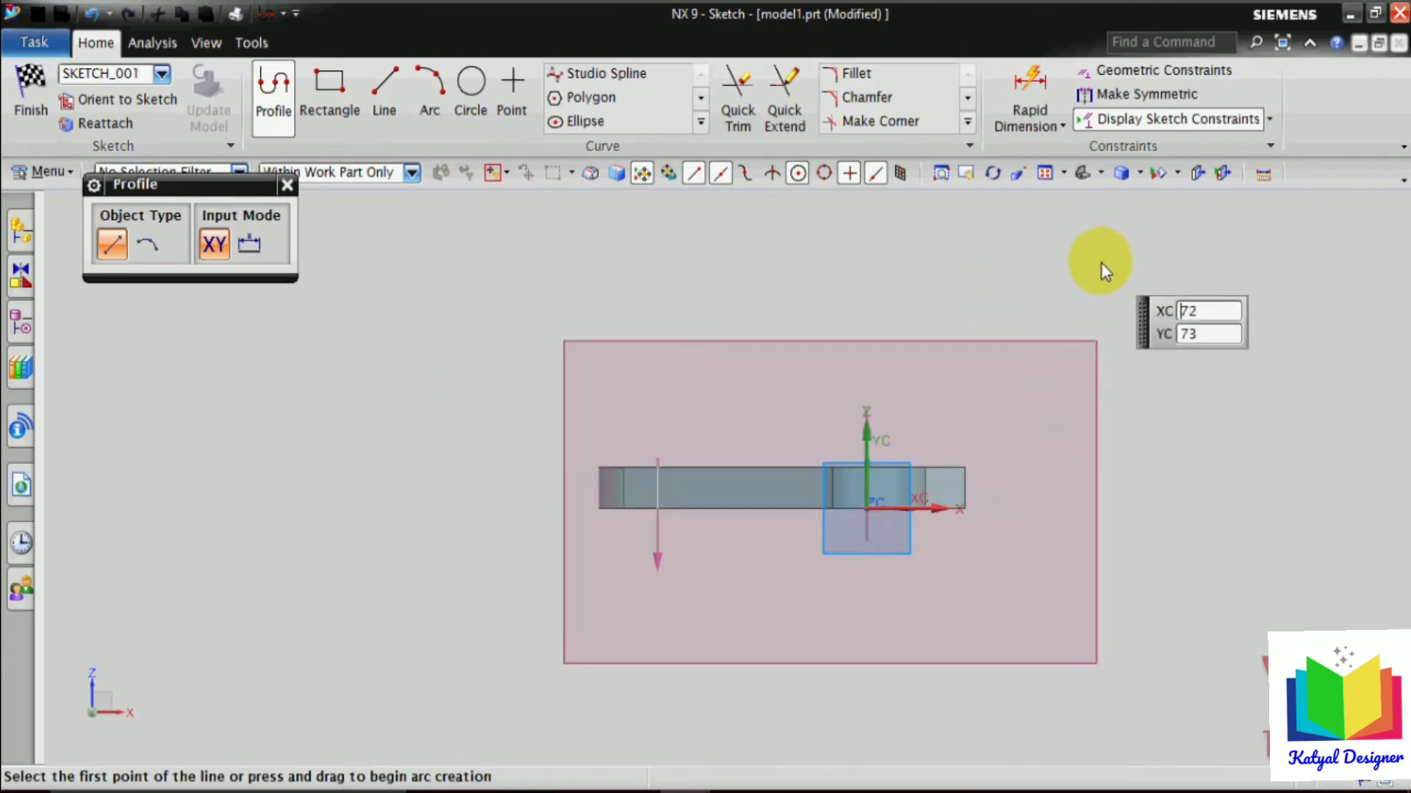
pyautogui.click(472, 108)
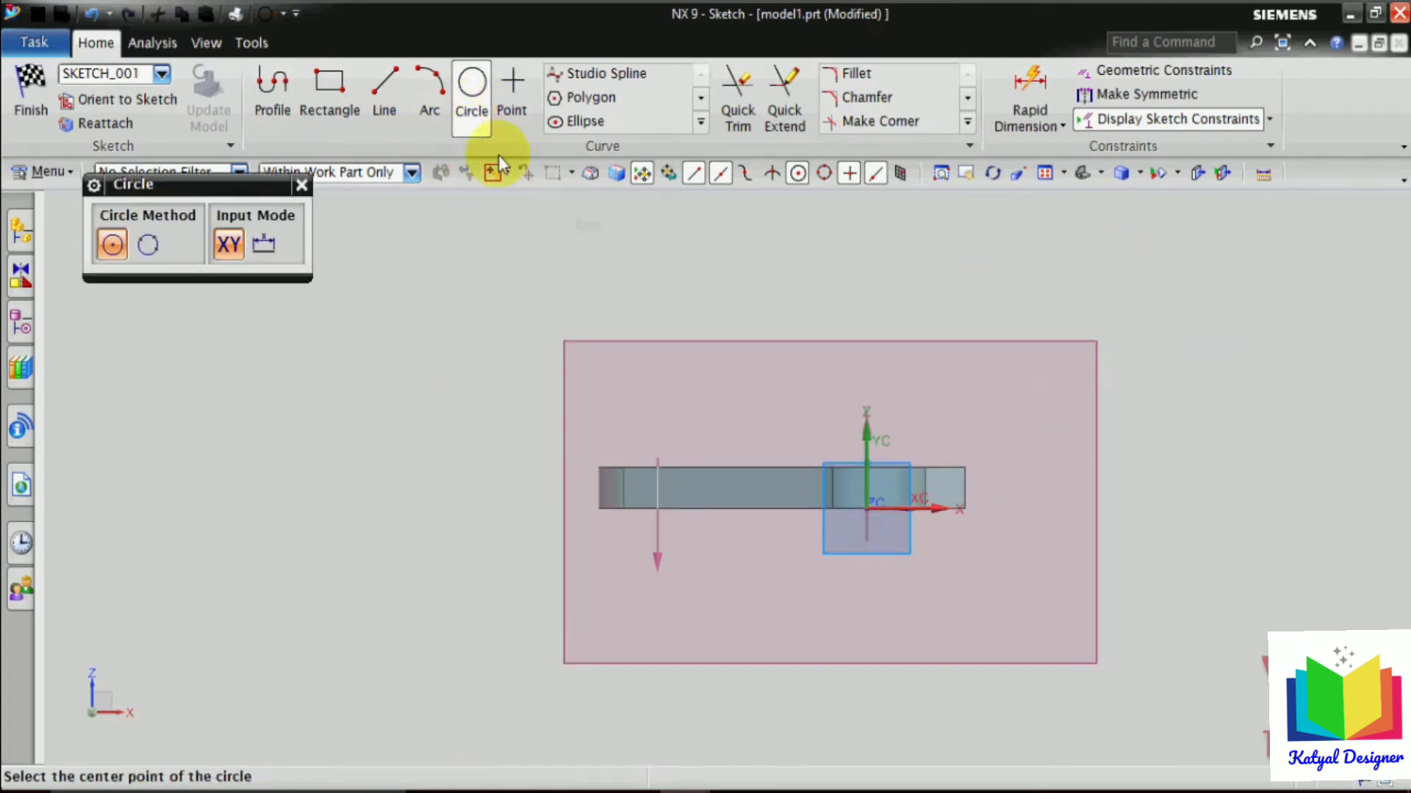
pyautogui.scroll(1, 955, 418)
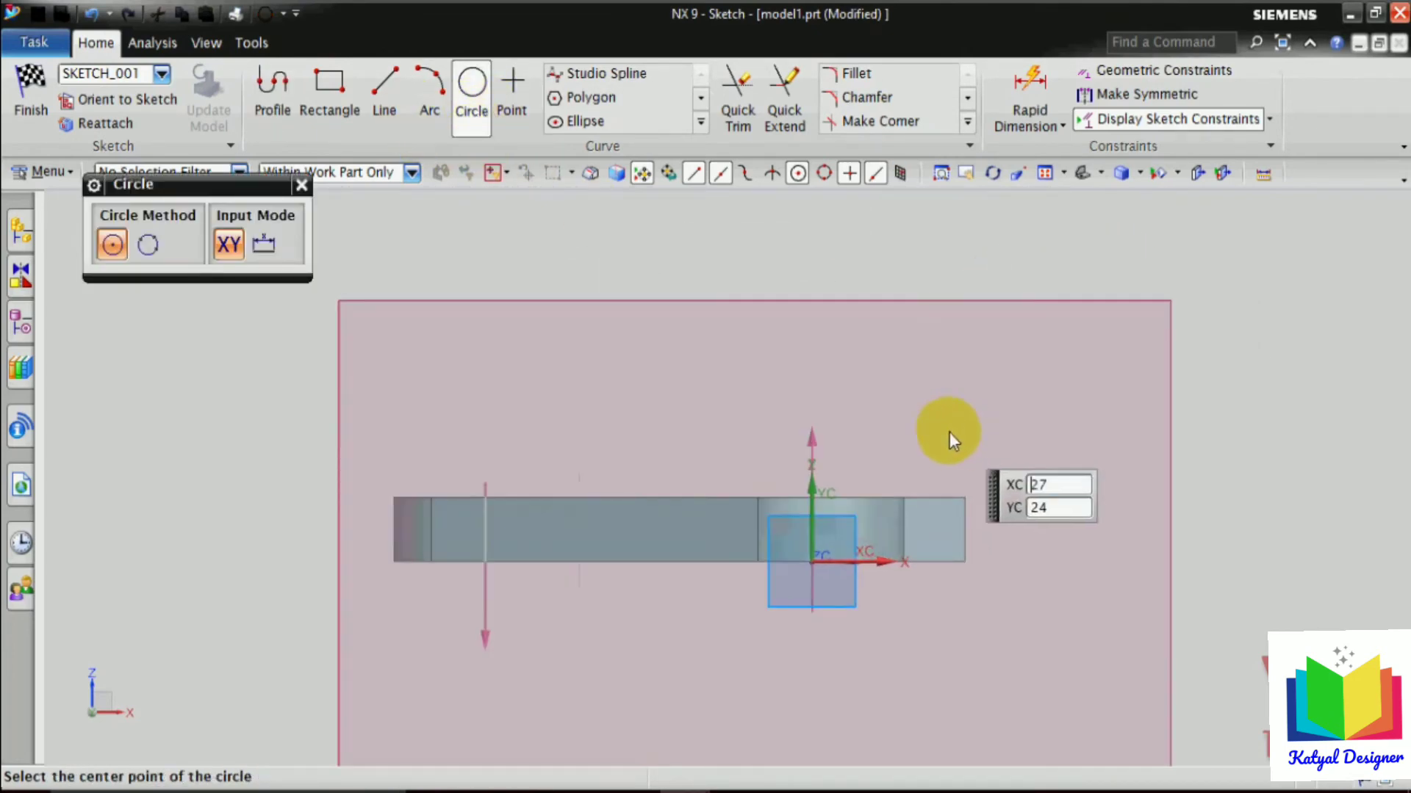
pyautogui.click(903, 351)
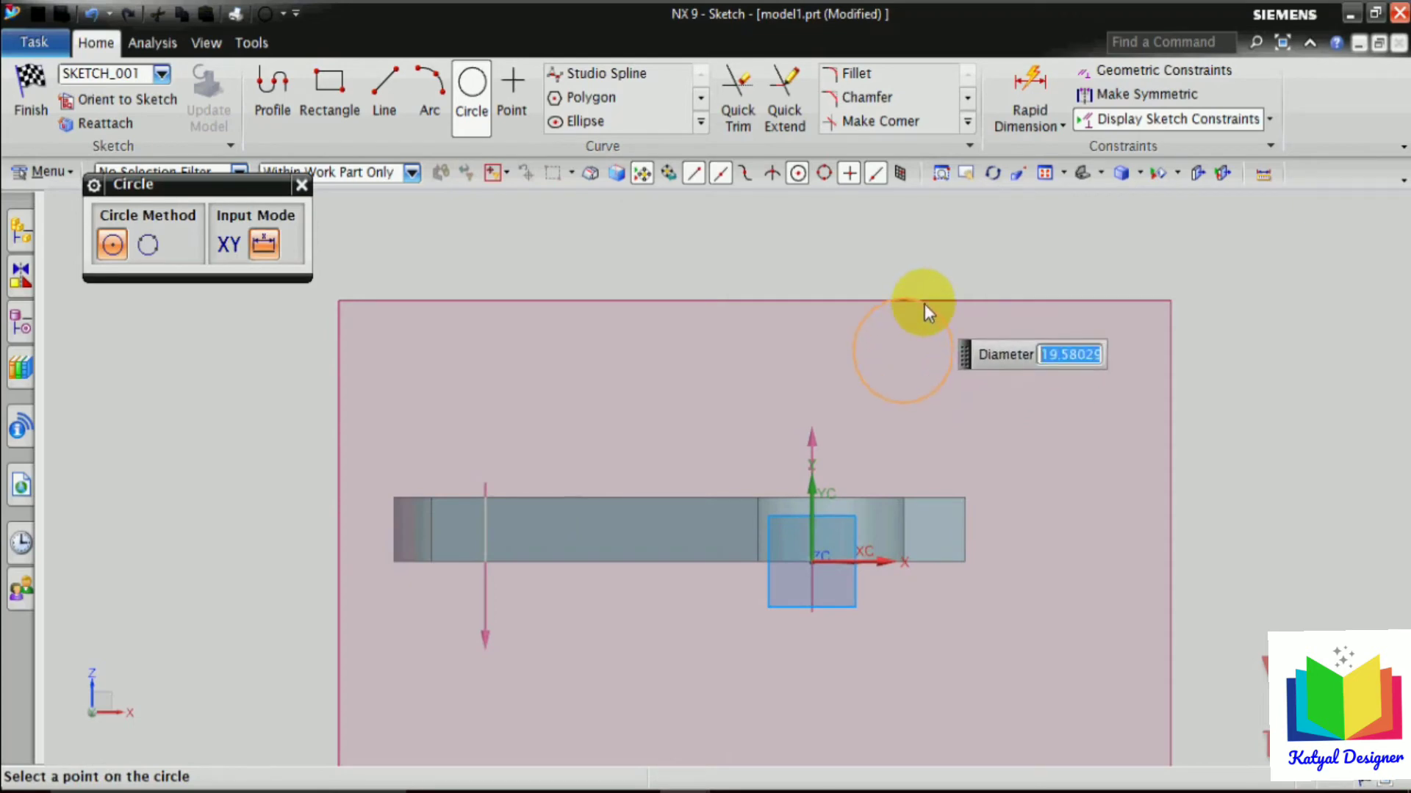
pyautogui.write('16')
pyautogui.press('Return')
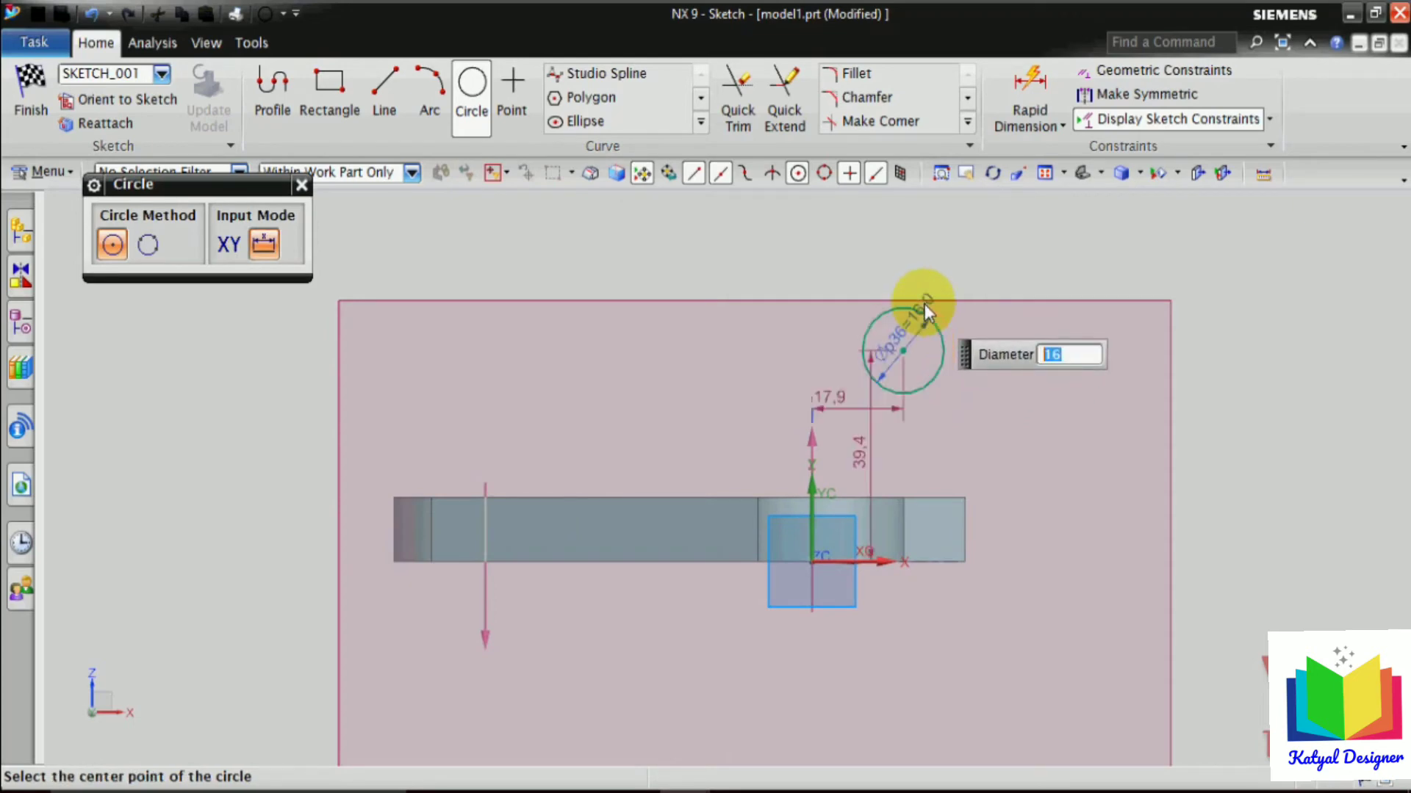
pyautogui.click(906, 349)
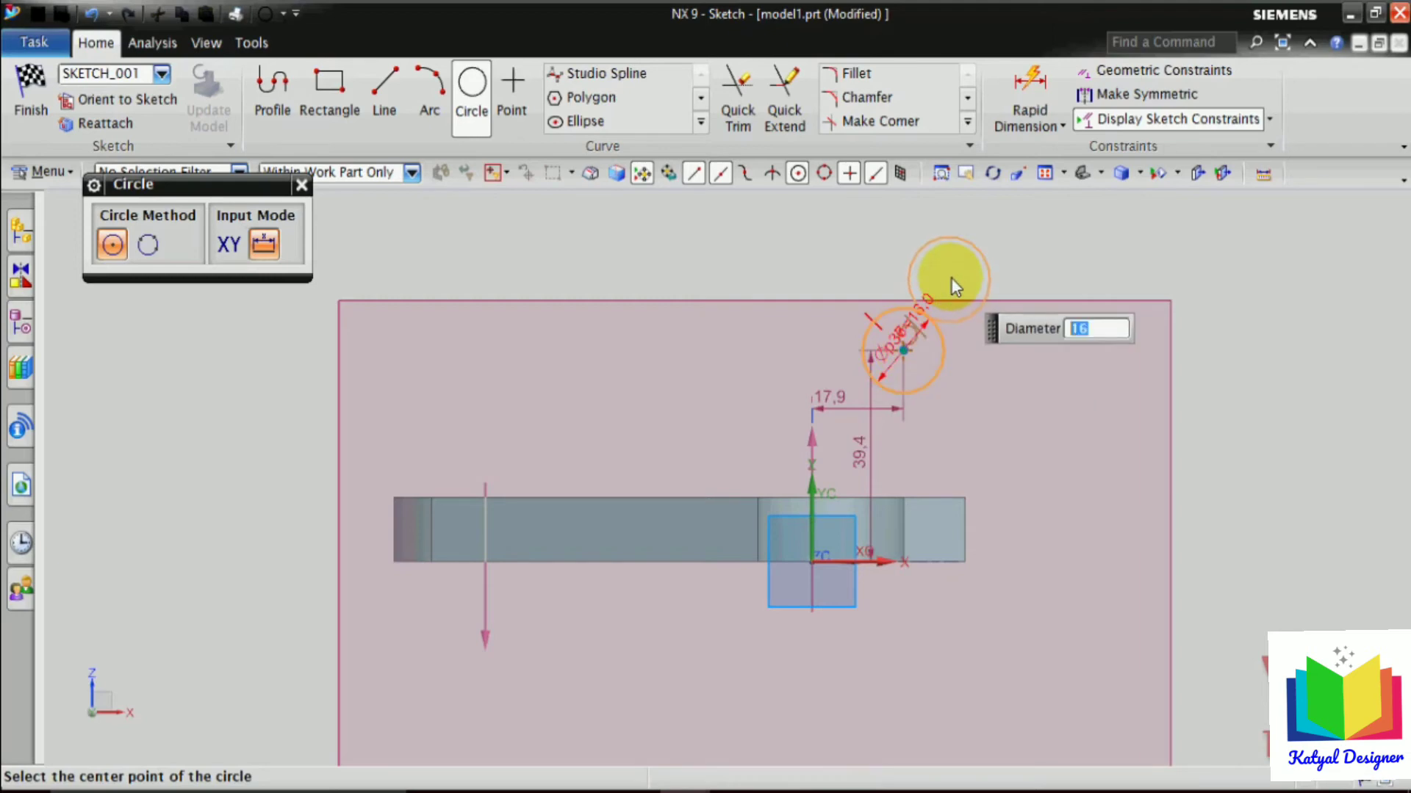
pyautogui.press('Escape')
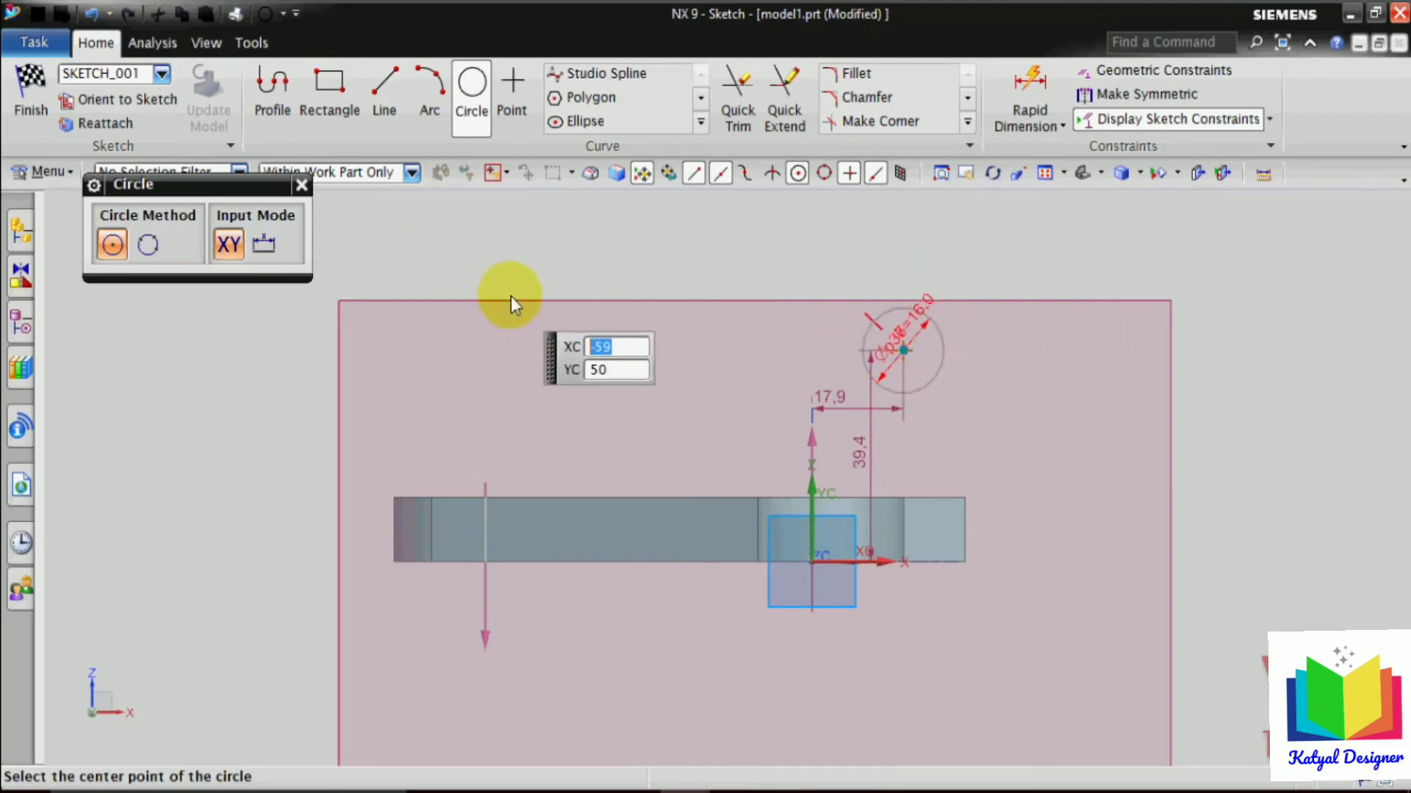
pyautogui.press('Escape')
# Draw a 28 mm diameter circle concentric with the 16 mm circle.
pyautogui.click(463, 97)
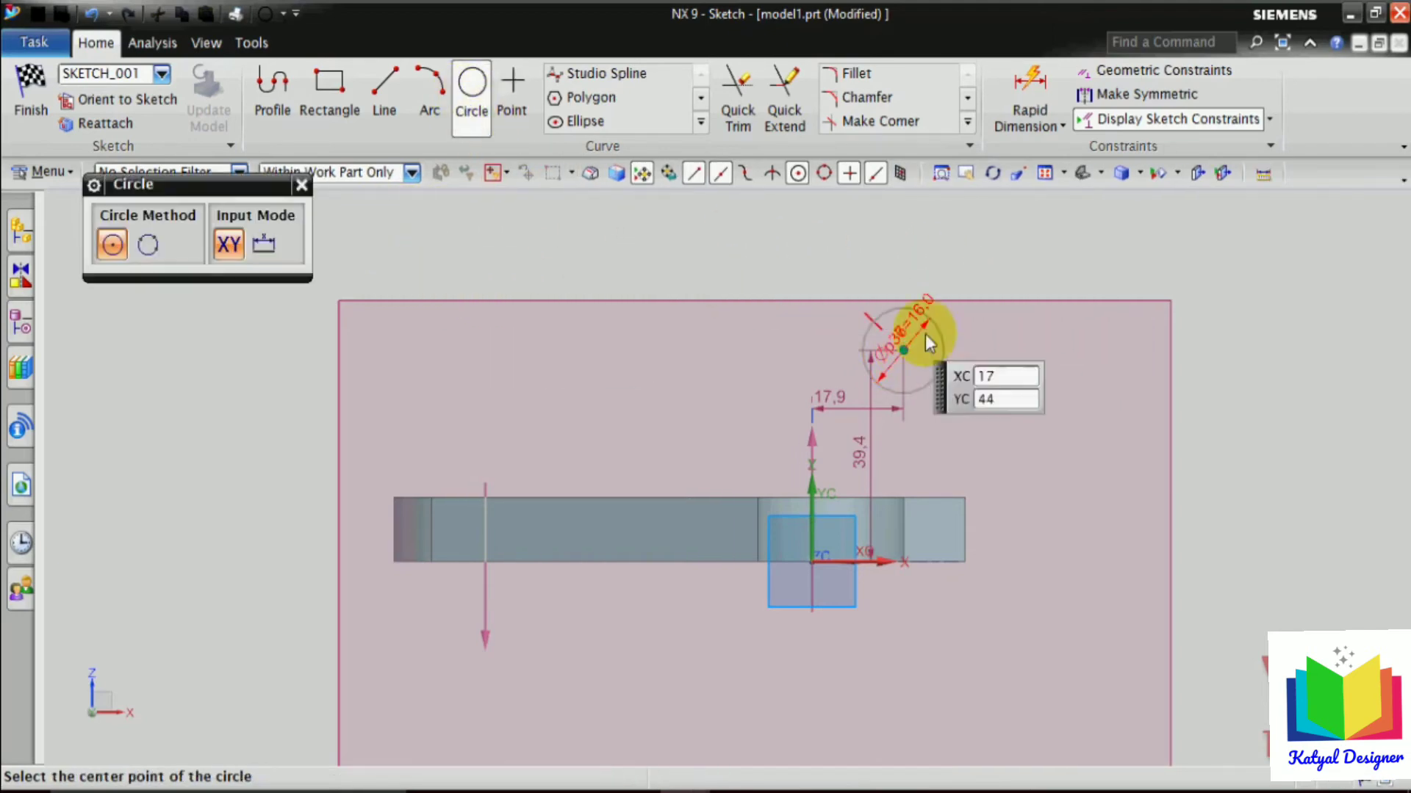
pyautogui.scroll(2, 915, 360)
pyautogui.scroll(2, 919, 365)
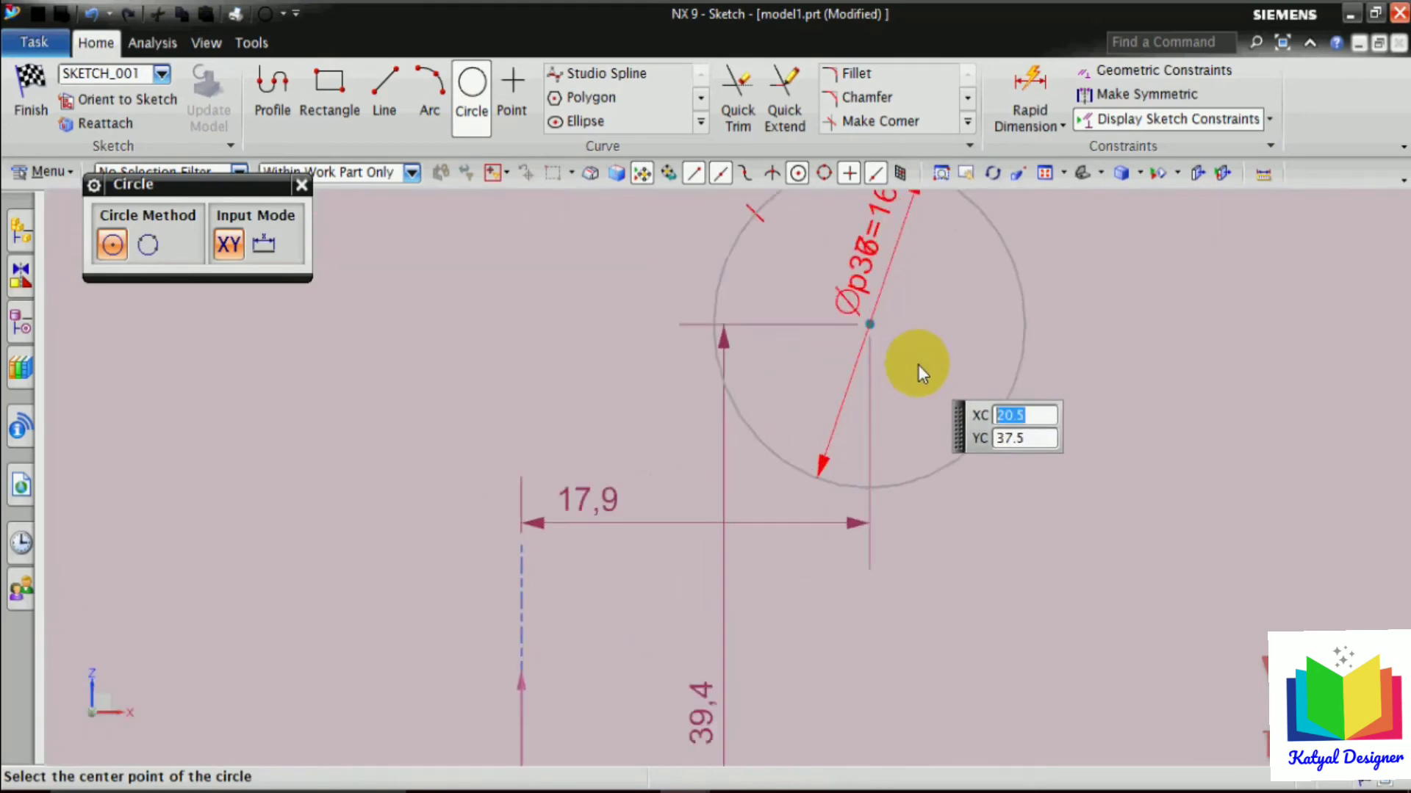
pyautogui.scroll(-3, 966, 367)
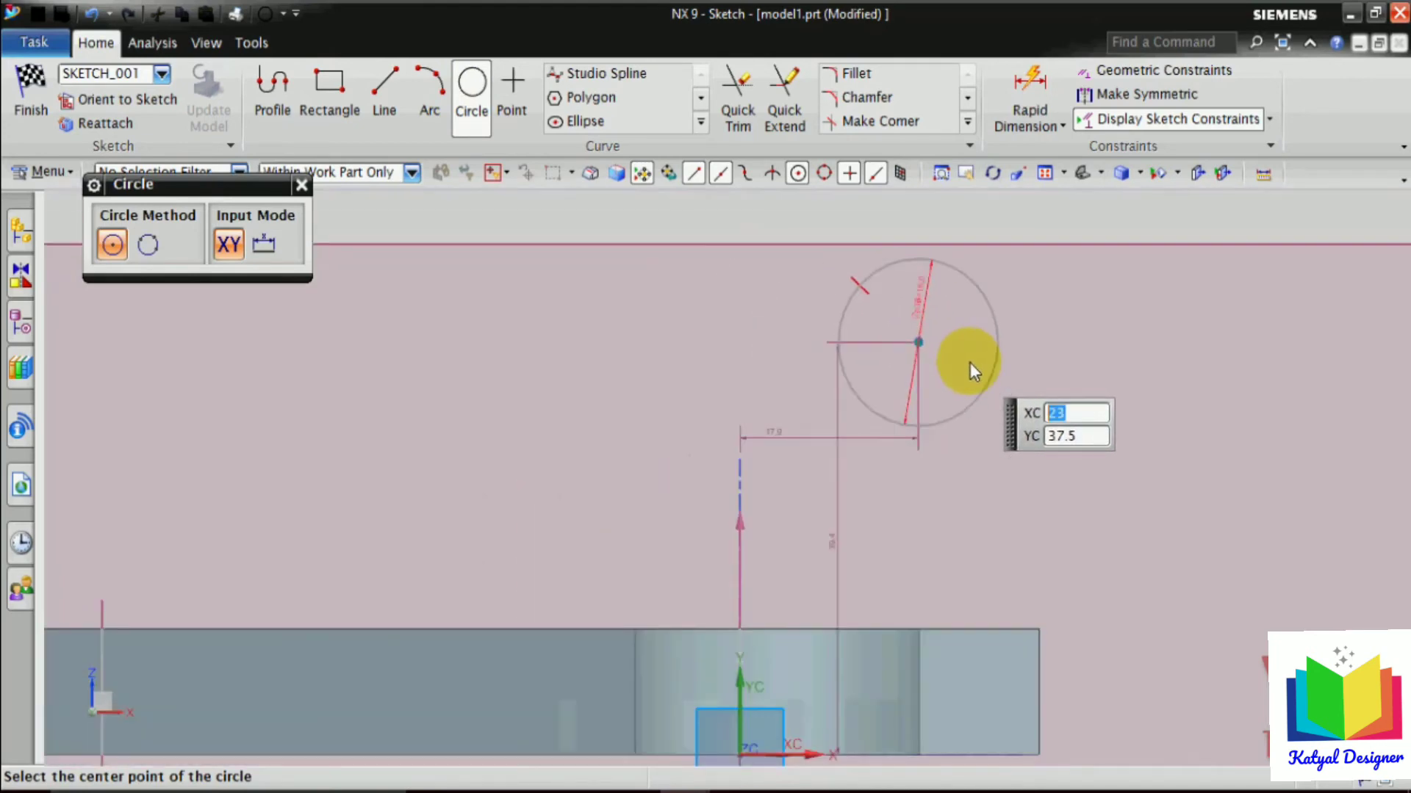
pyautogui.click(920, 338)
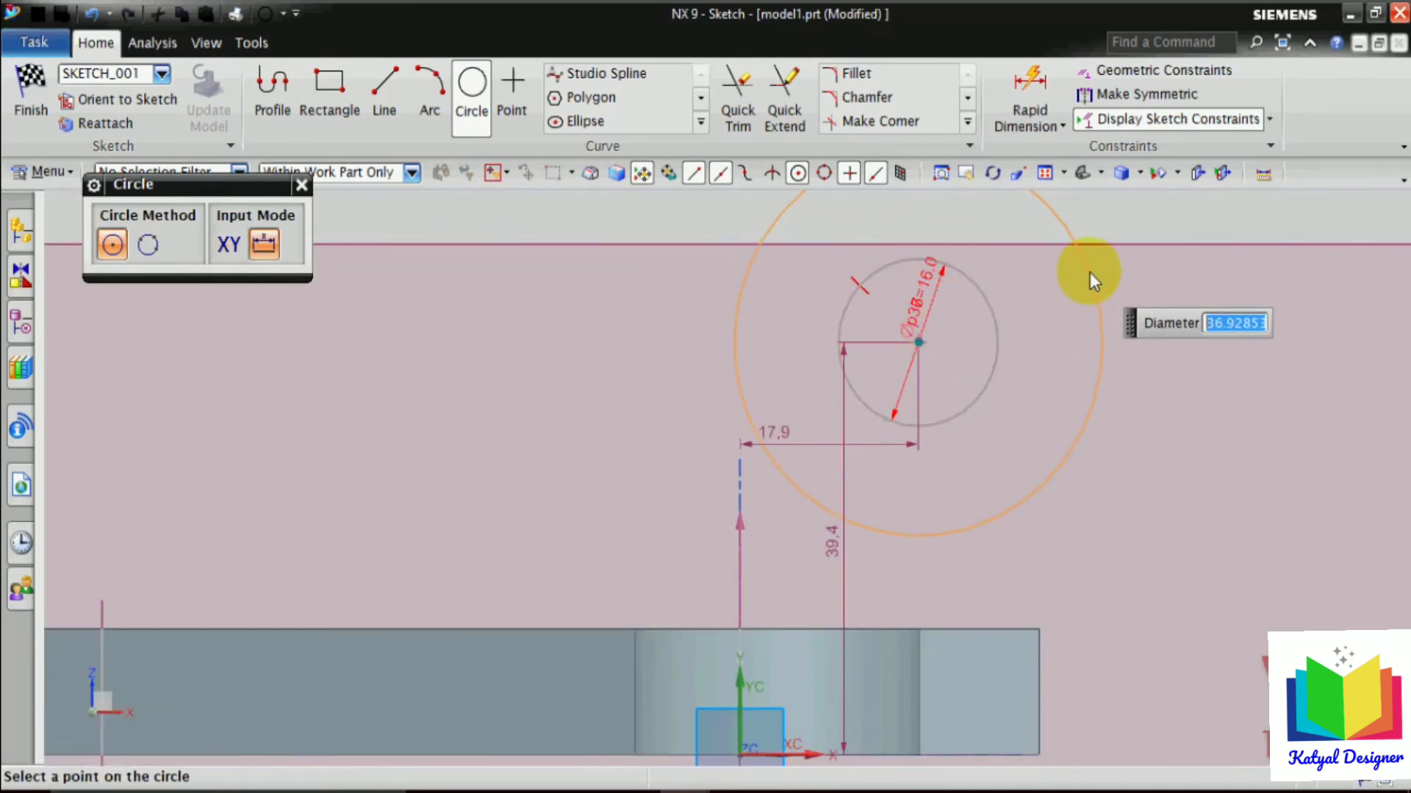
pyautogui.write('28')
pyautogui.press('Return')
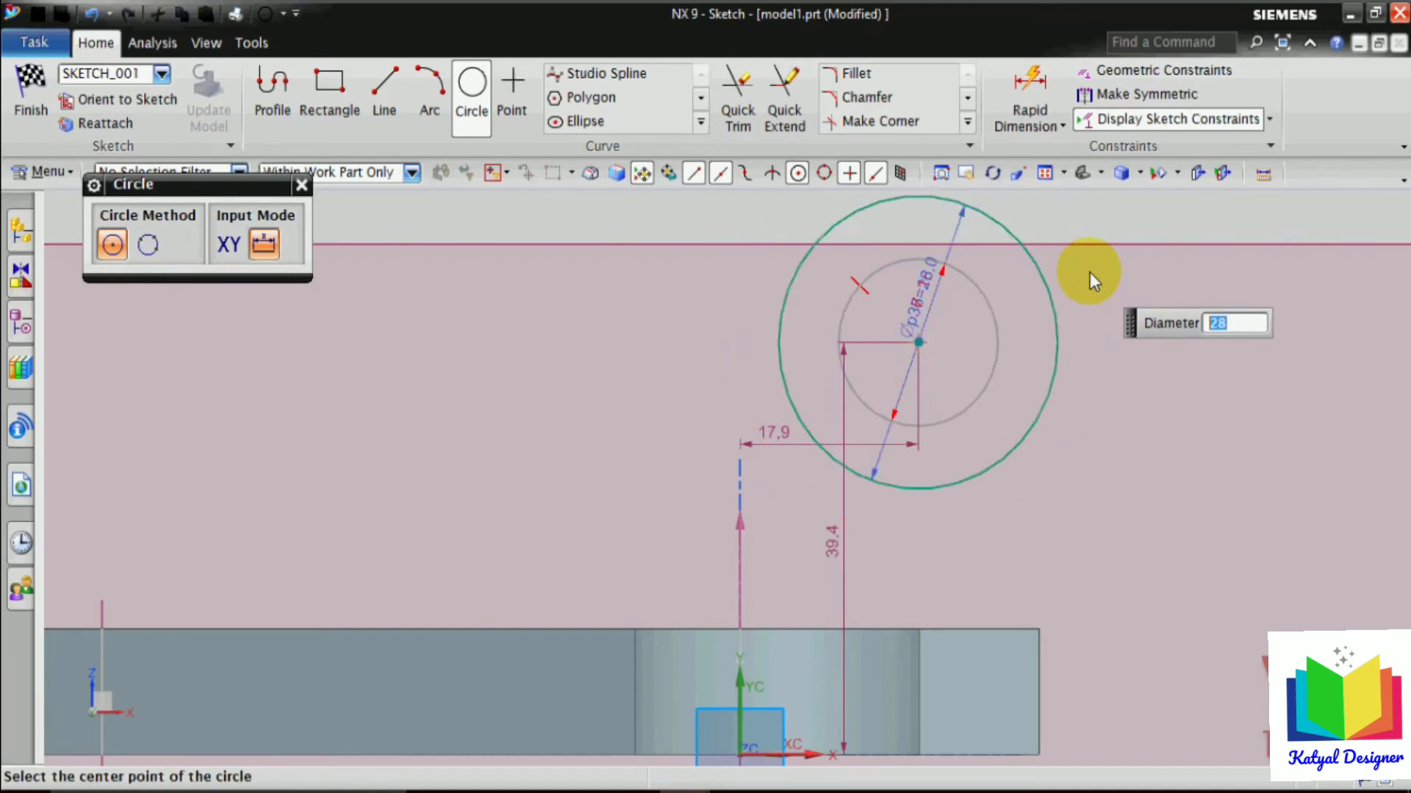
# Finish drawing circles and turn off Continuous Auto Dimensioning for the sketch.
pyautogui.scroll(-2, 646, 333)
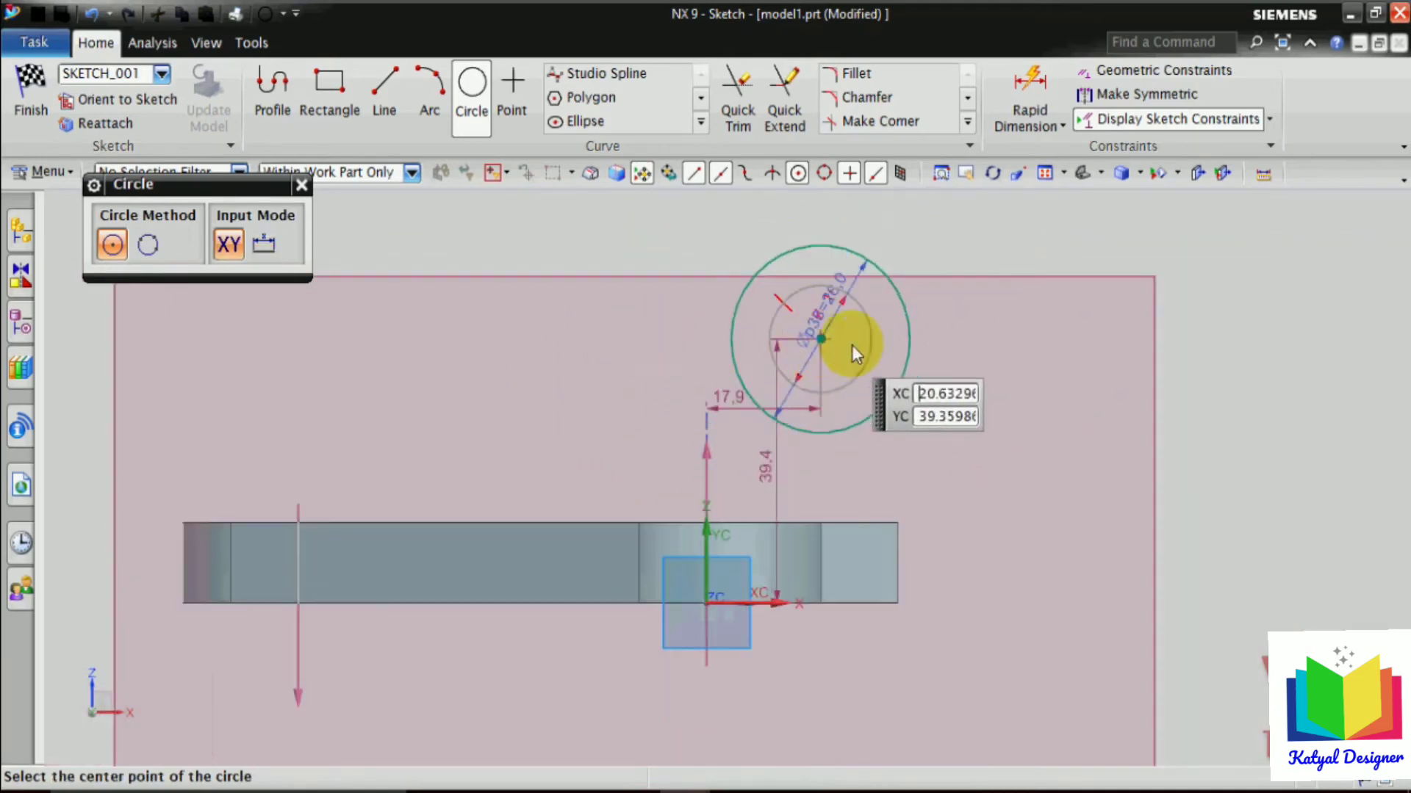
pyautogui.scroll(-2, 871, 351)
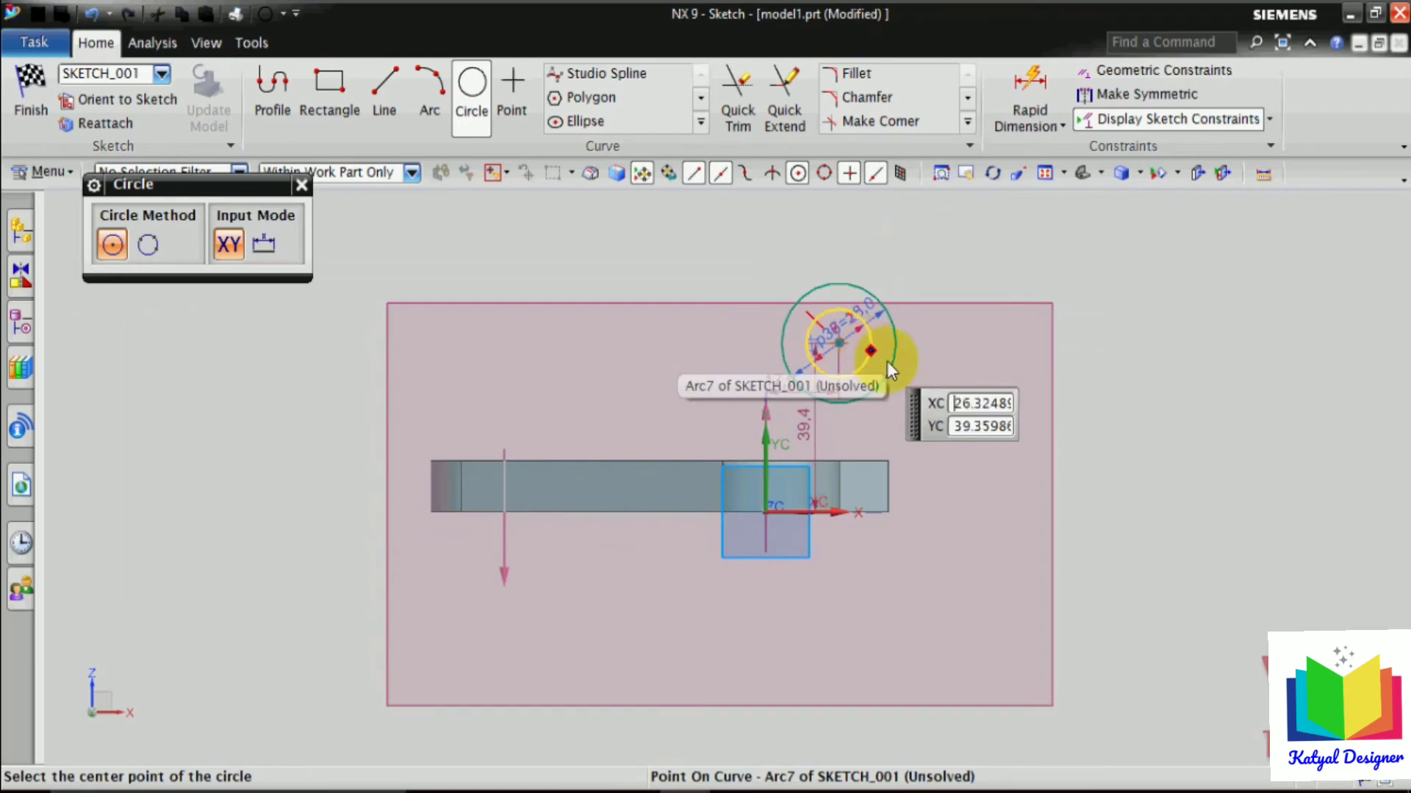
pyautogui.press('Escape')
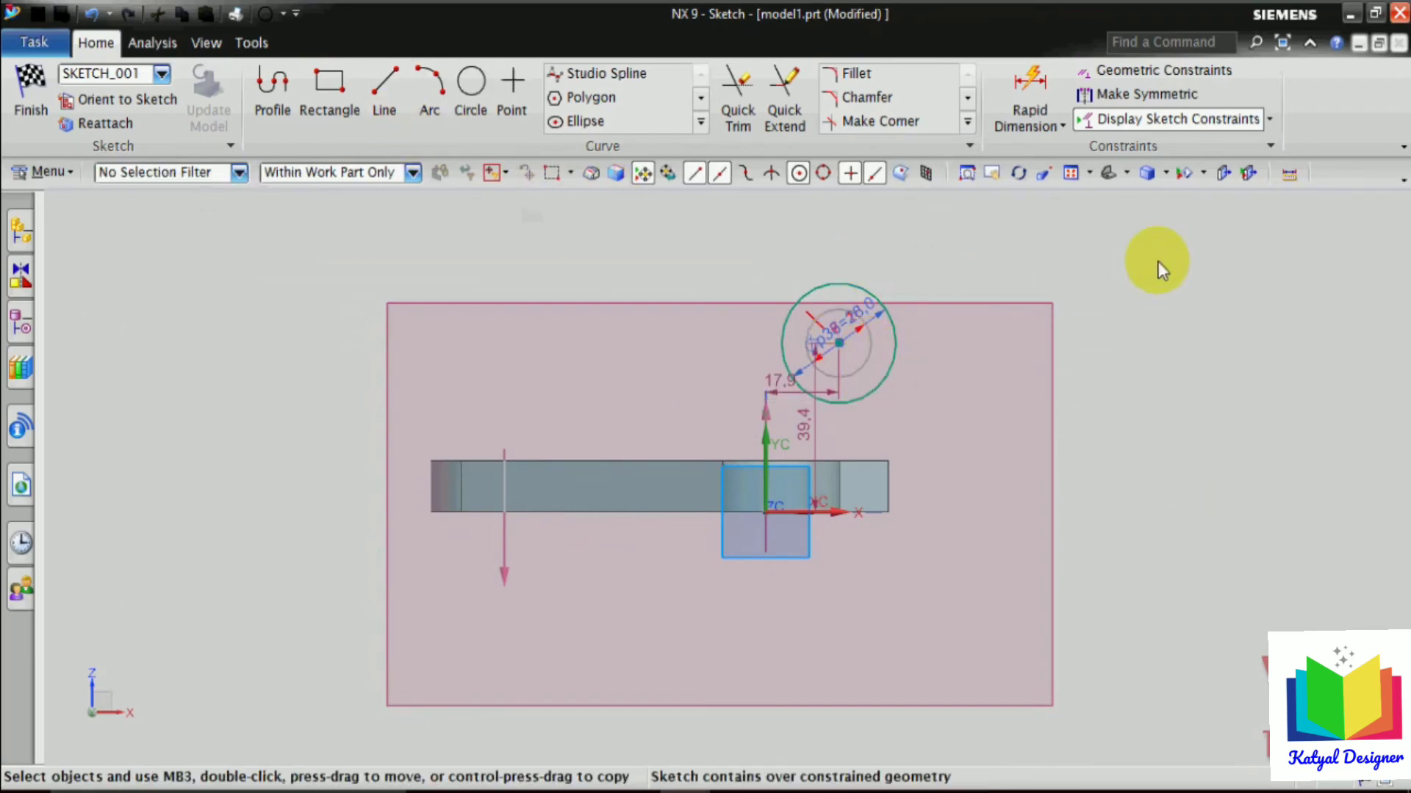
pyautogui.click(1269, 122)
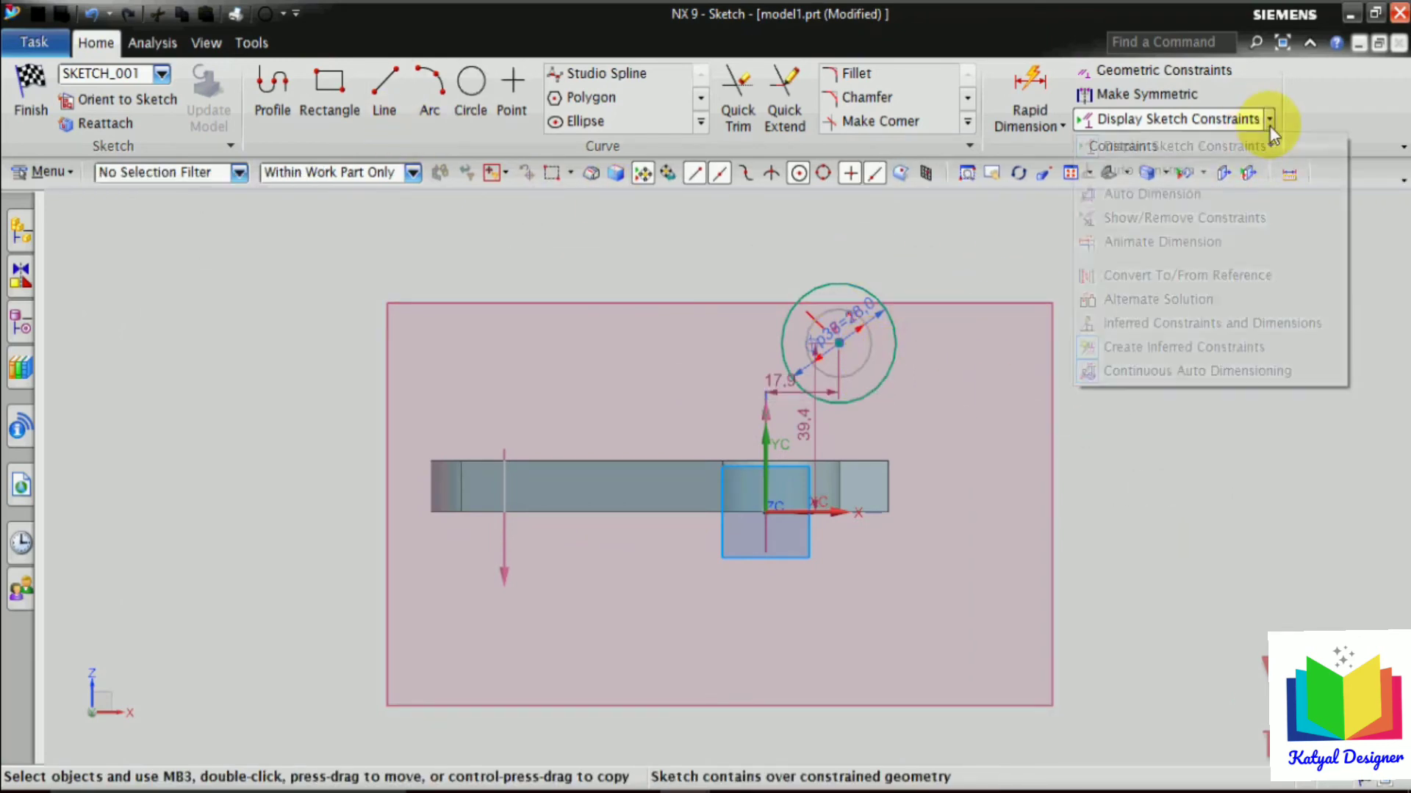
pyautogui.click(1215, 379)
# Set the horizontal distance from the vertical axis to the concentric circles' centre to 25 mm.
pyautogui.scroll(1, 799, 379)
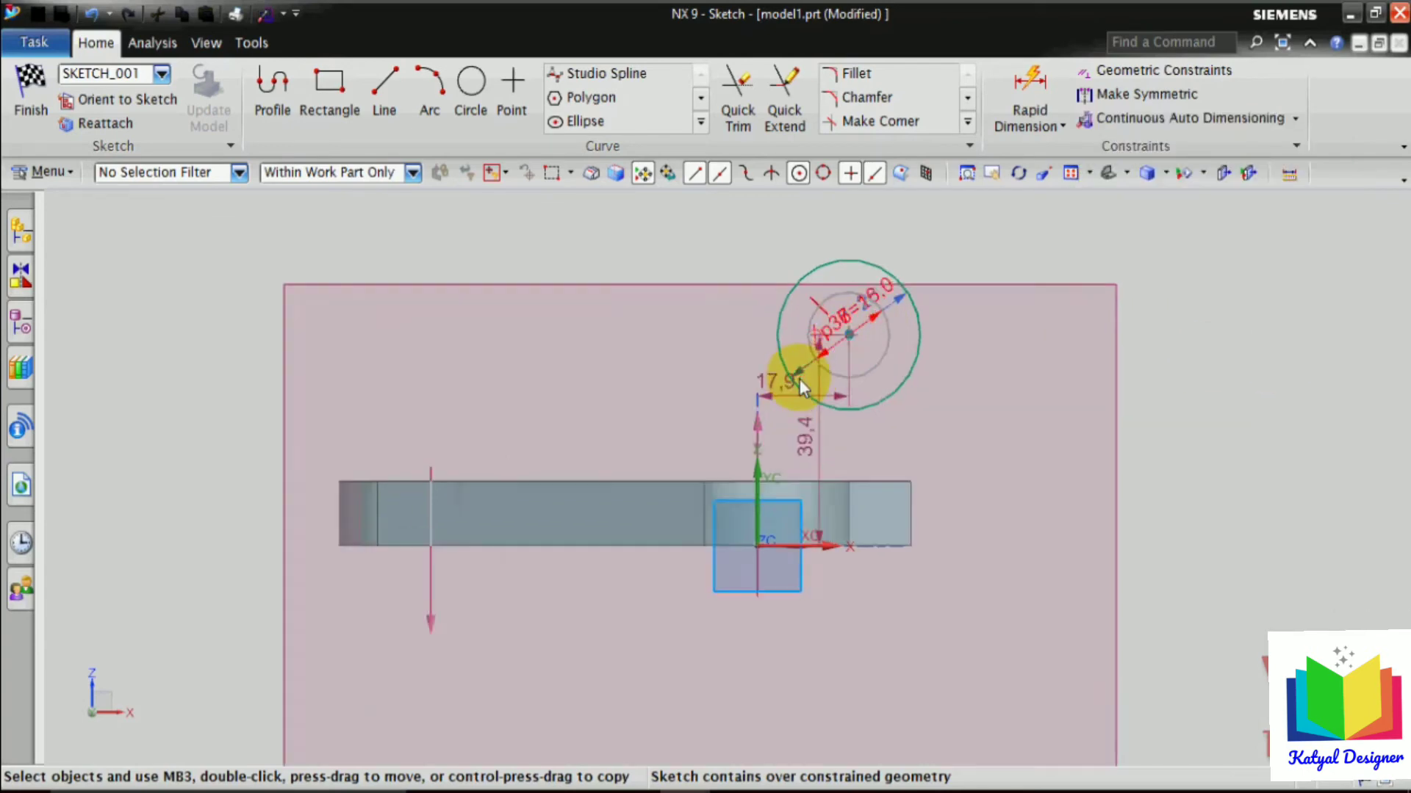
pyautogui.scroll(2, 919, 319)
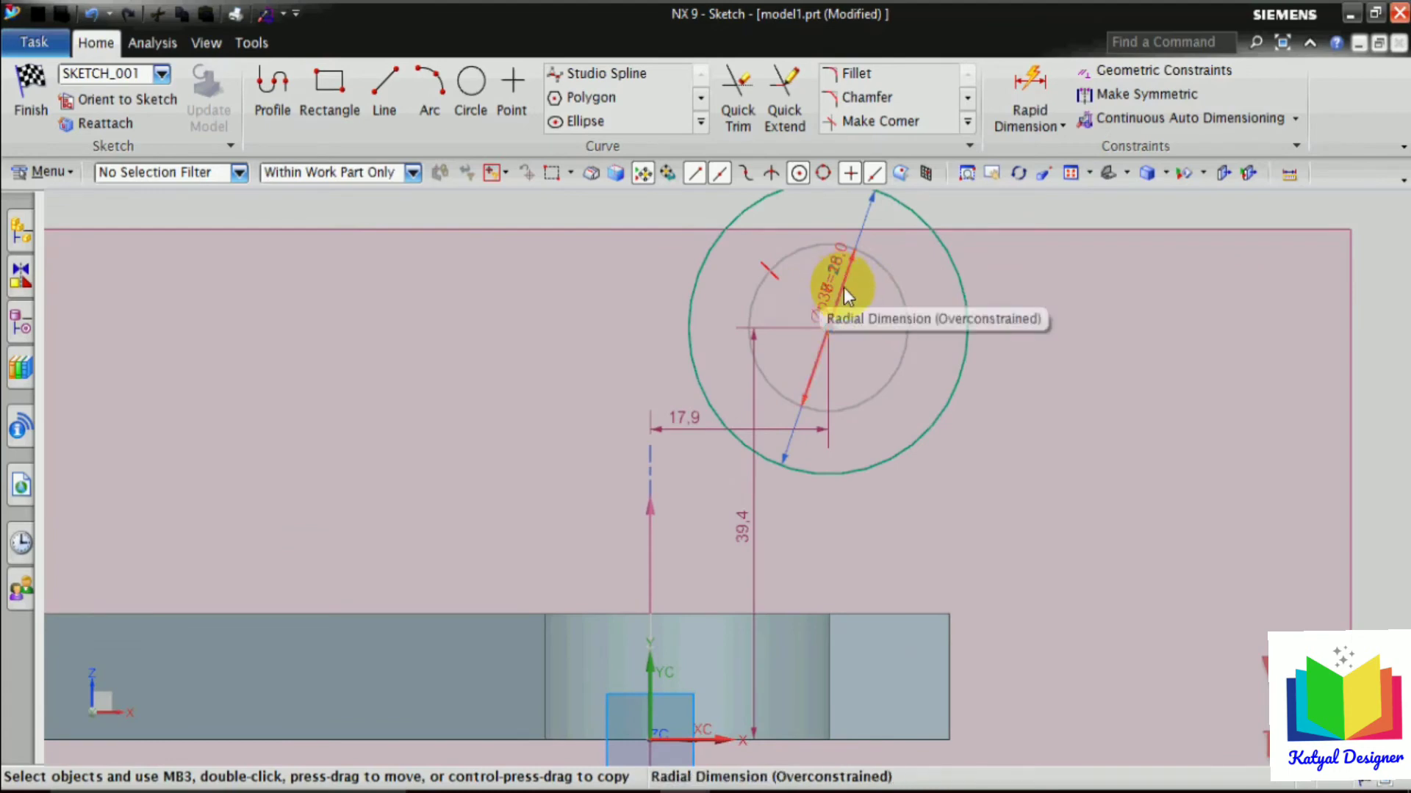
pyautogui.scroll(-3, 844, 288)
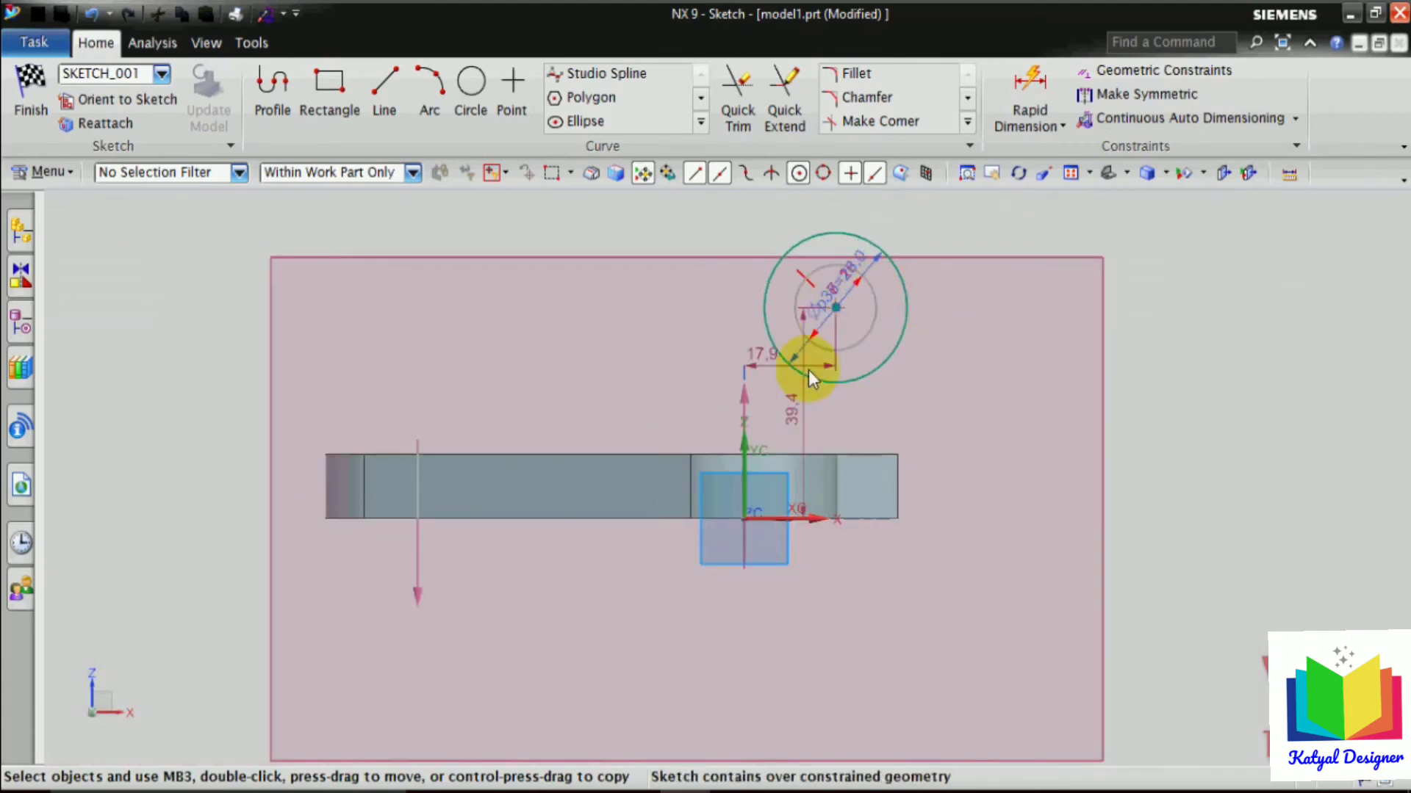
pyautogui.scroll(2, 760, 236)
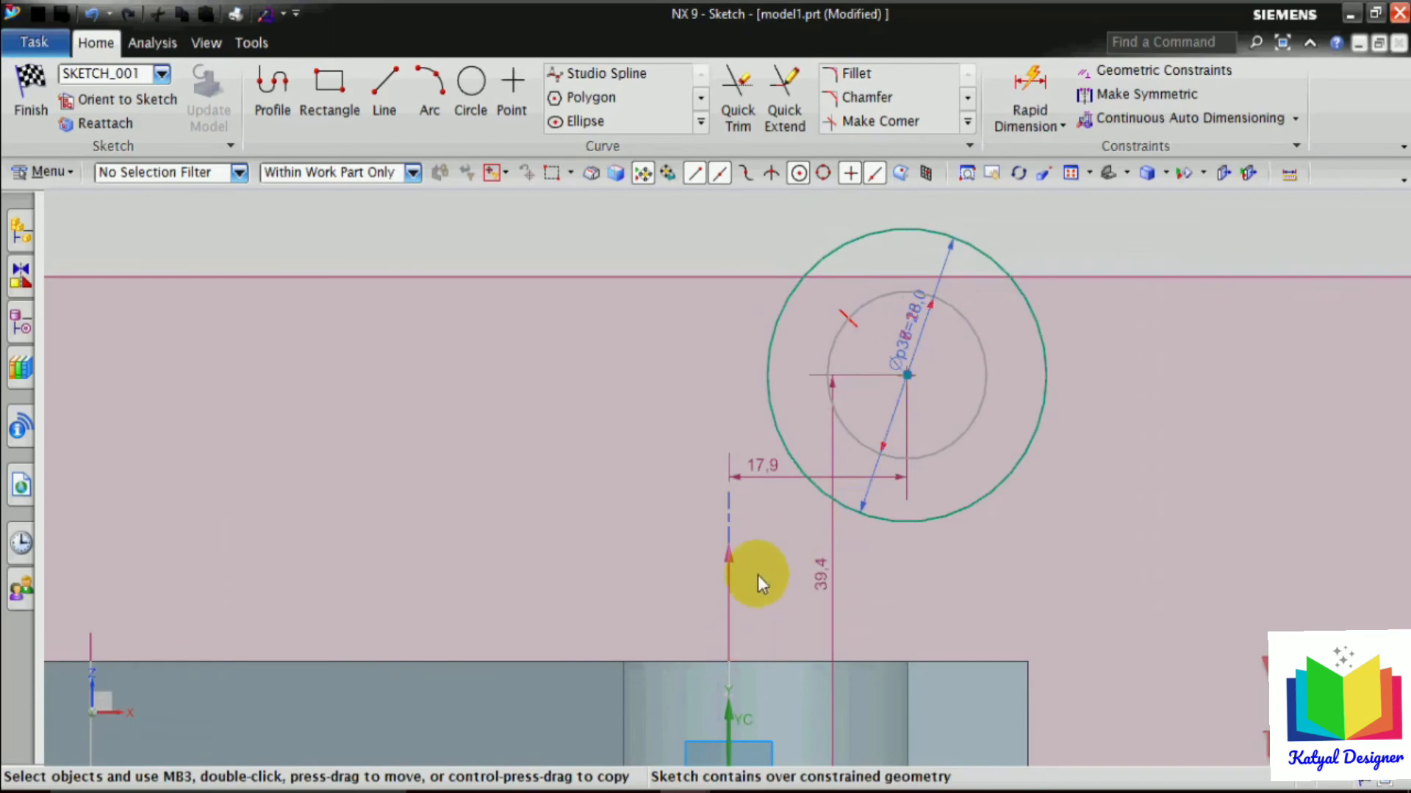
pyautogui.doubleClick(761, 465)
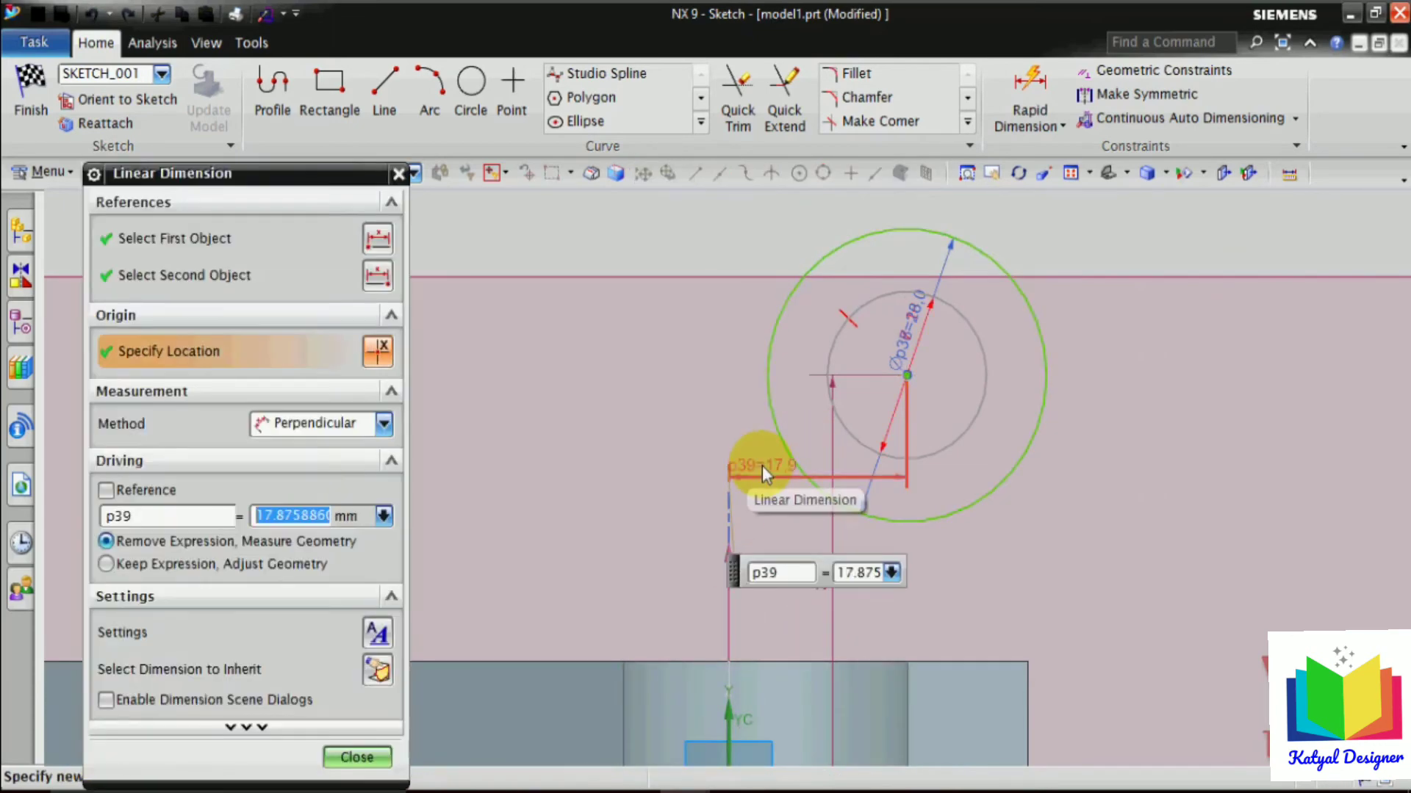
pyautogui.write('25')
pyautogui.press('Return')
pyautogui.click(332, 757)
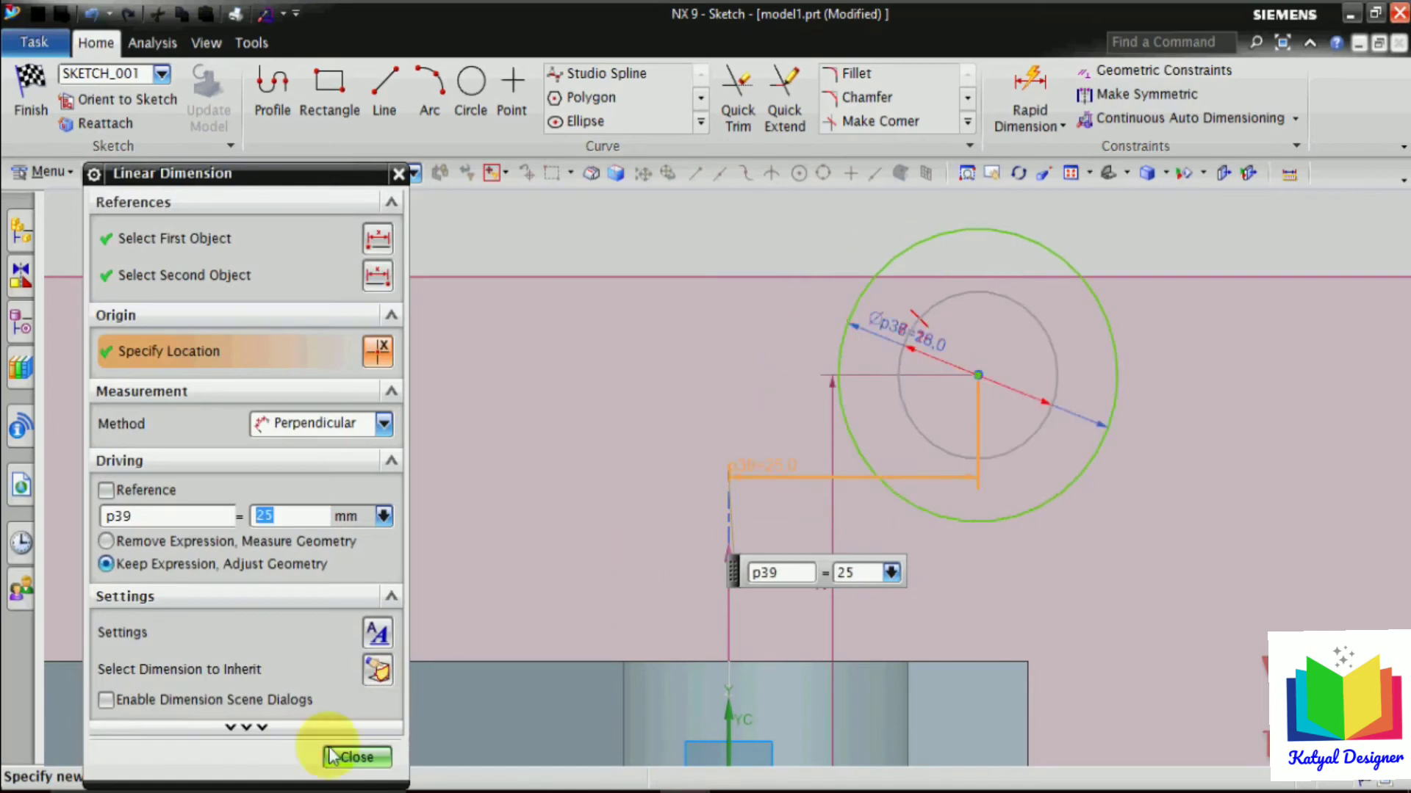
# Move the vertical centre dimension clear of the circles and set the centre height above the plate's base to 28 mm.
pyautogui.scroll(-2, 630, 485)
pyautogui.scroll(1, 730, 533)
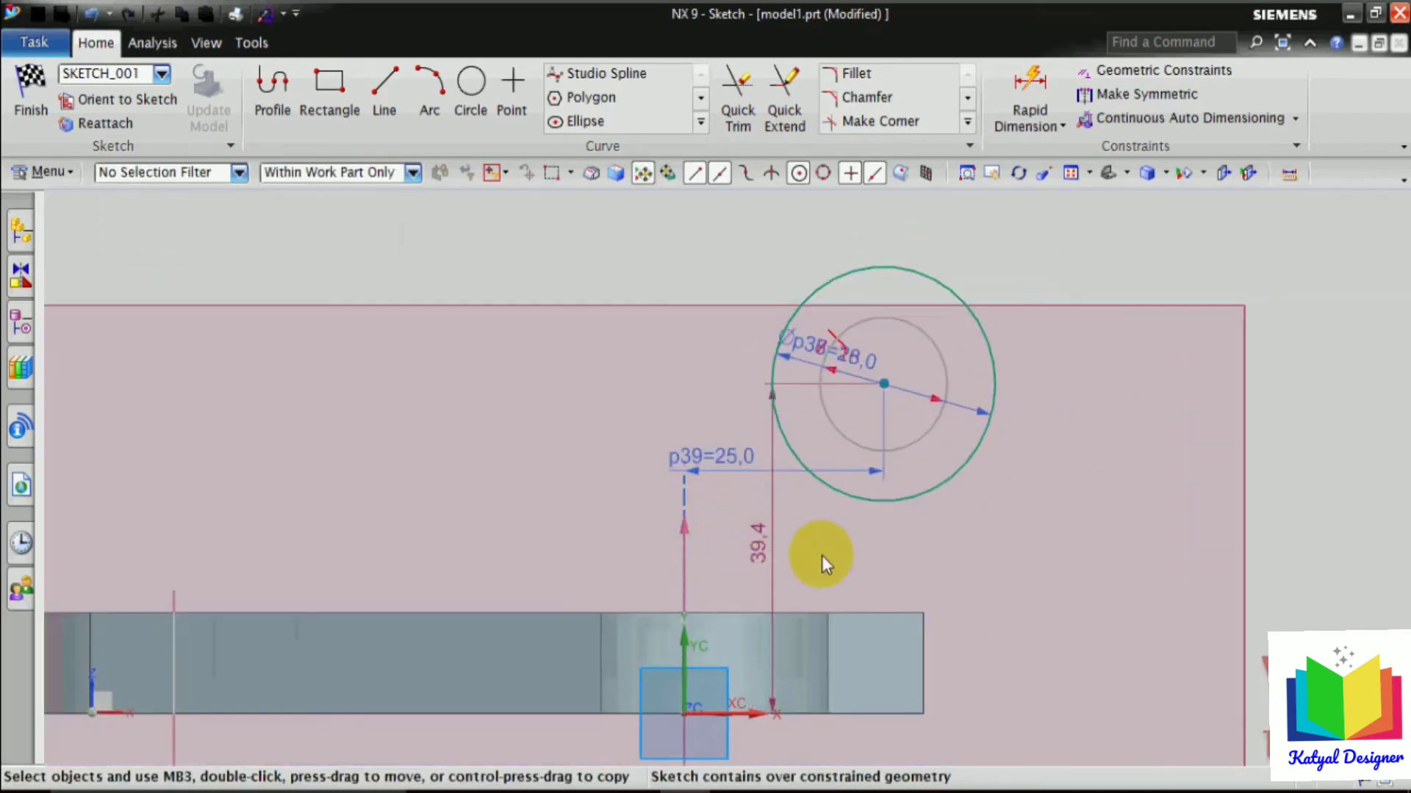
pyautogui.click(768, 566)
pyautogui.moveTo(759, 537); pyautogui.dragTo(1099, 549)
pyautogui.doubleClick(1113, 559)
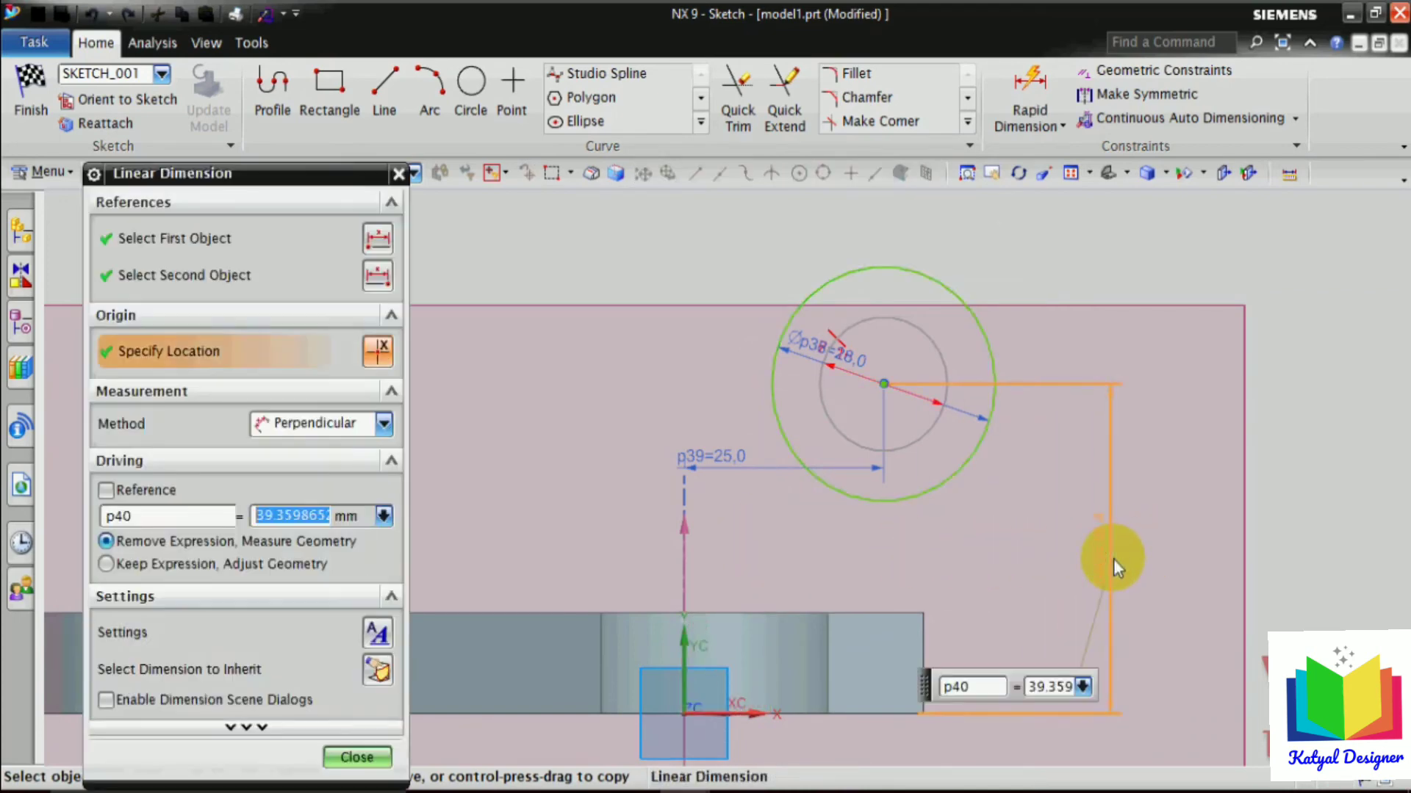
pyautogui.write('2')
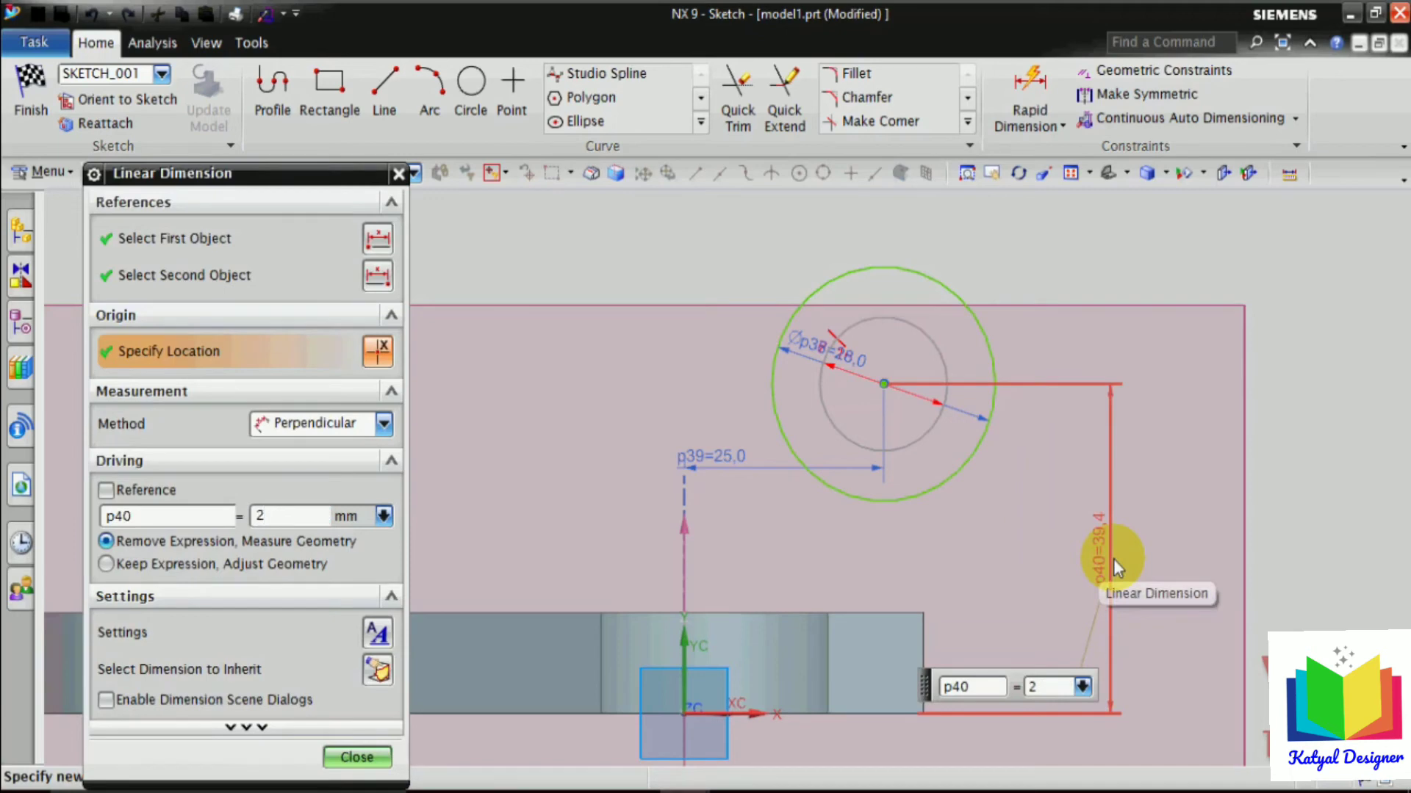
pyautogui.write('8')
pyautogui.press('Return')
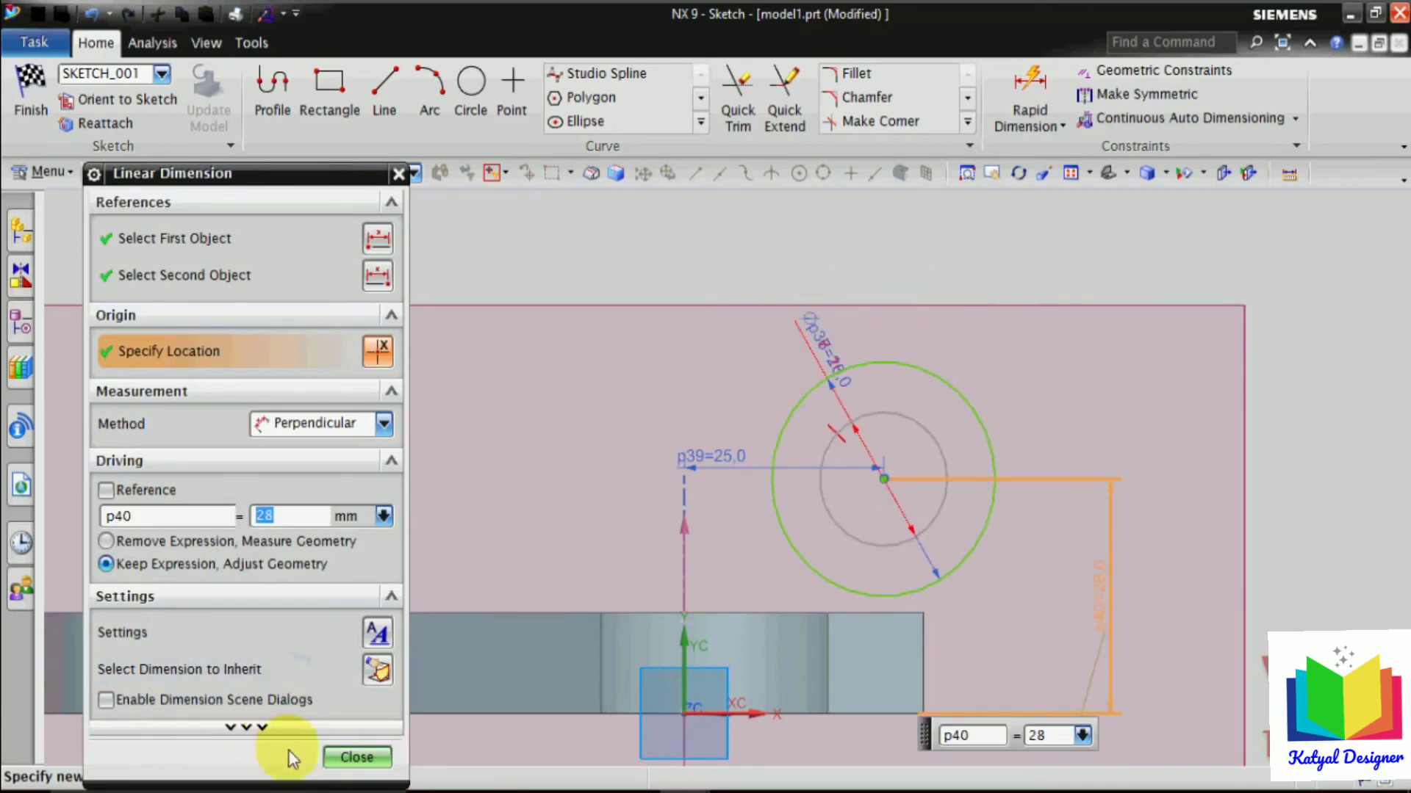
pyautogui.click(356, 757)
pyautogui.scroll(-2, 689, 341)
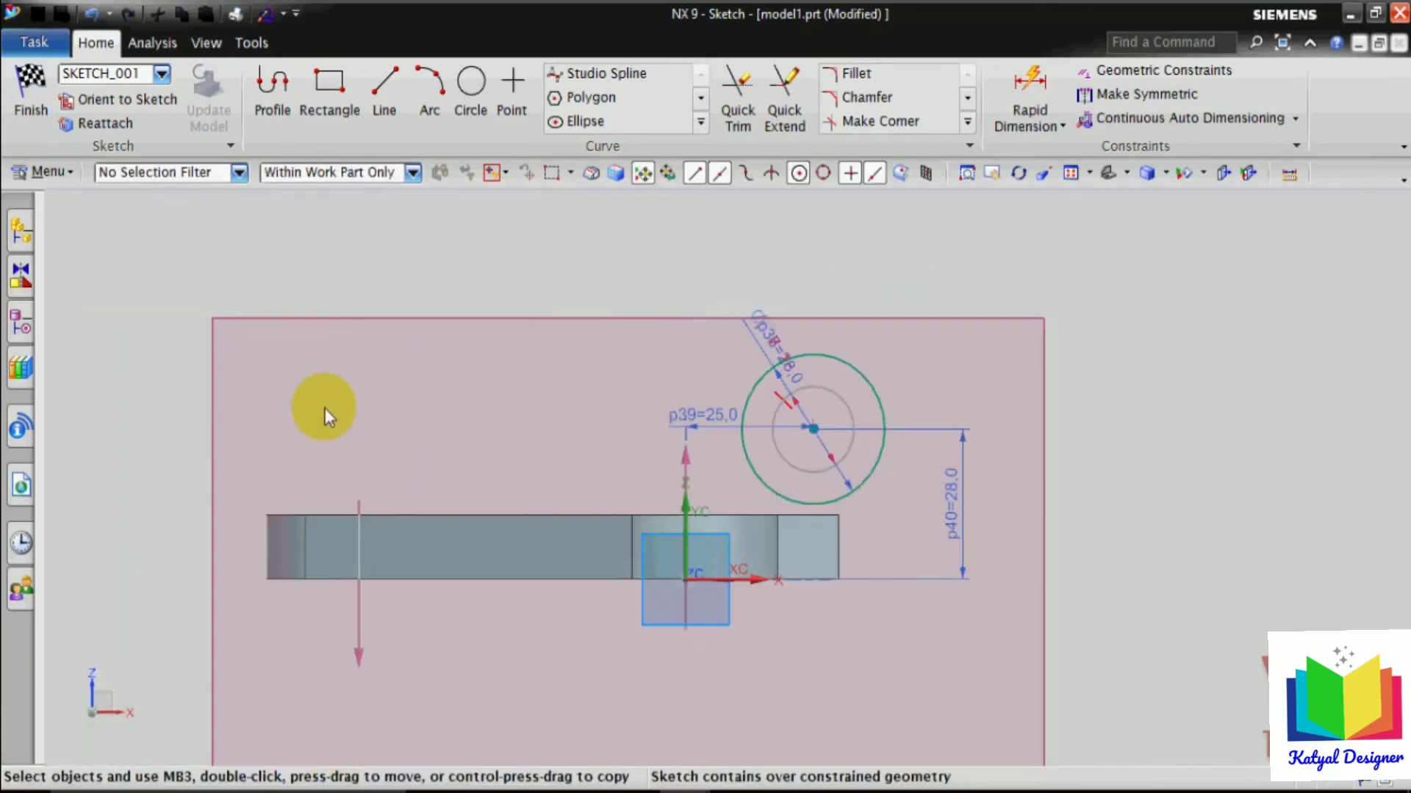
# Check the rib profile in drawing 2.prt, then return to the model1.prt sketch.
pyautogui.click(479, 725)
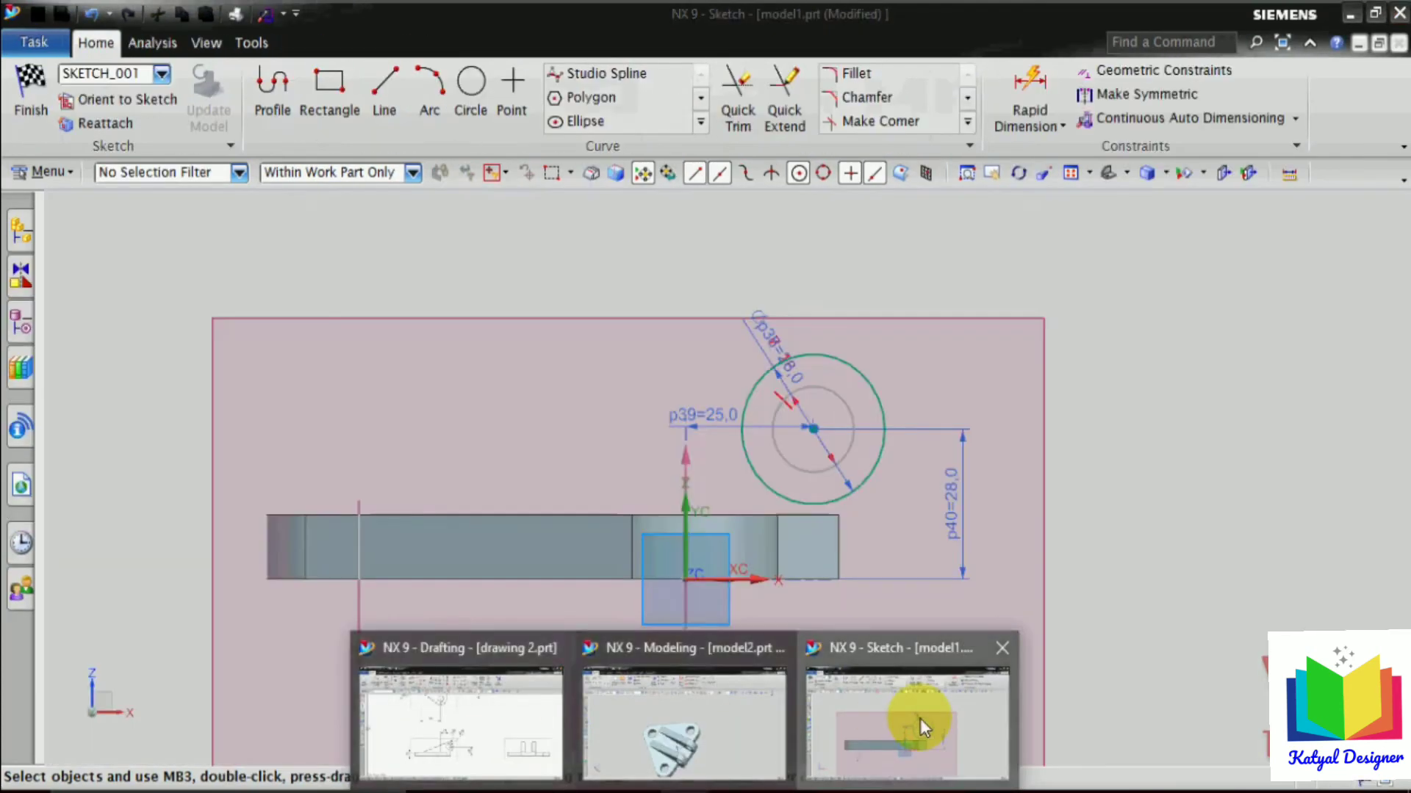
pyautogui.click(920, 720)
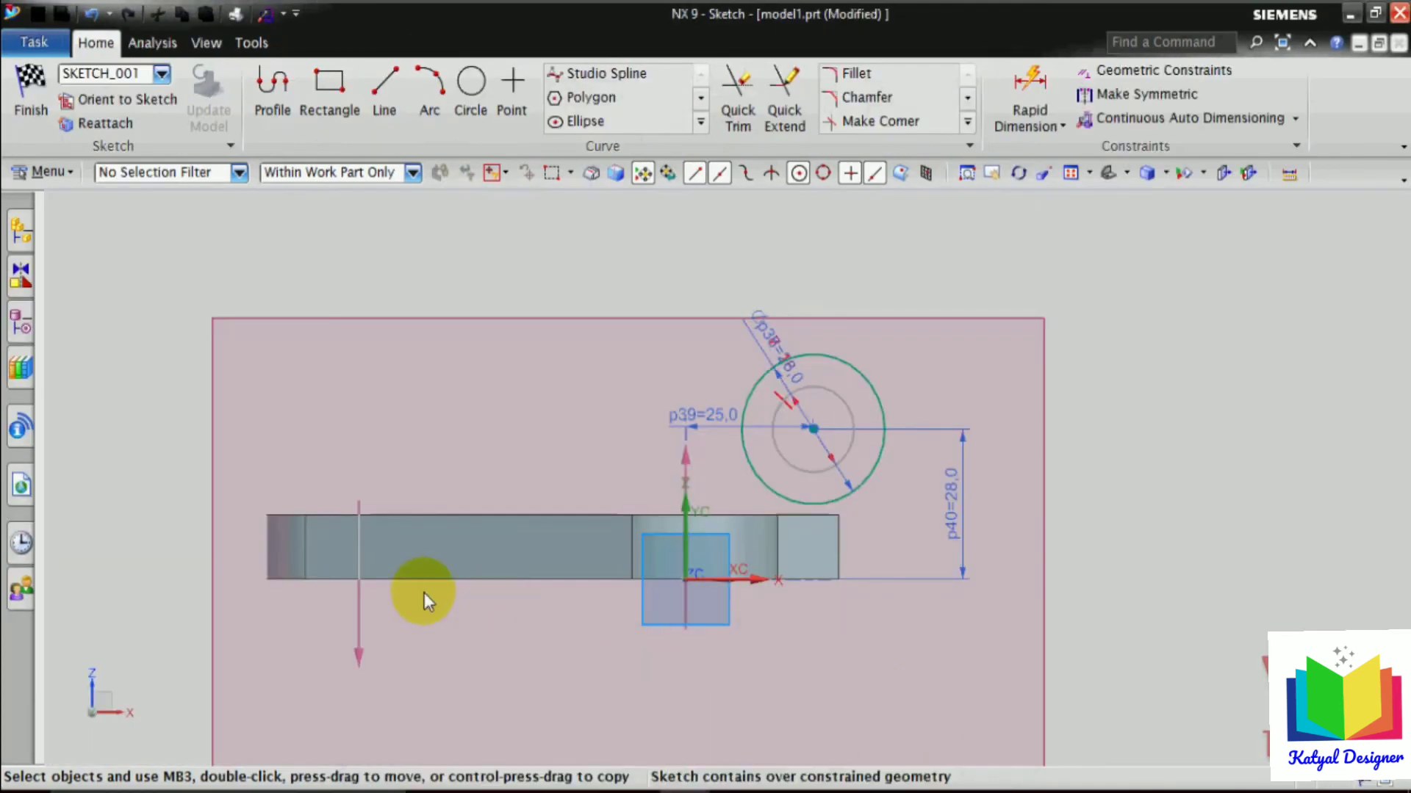
pyautogui.scroll(3, 238, 533)
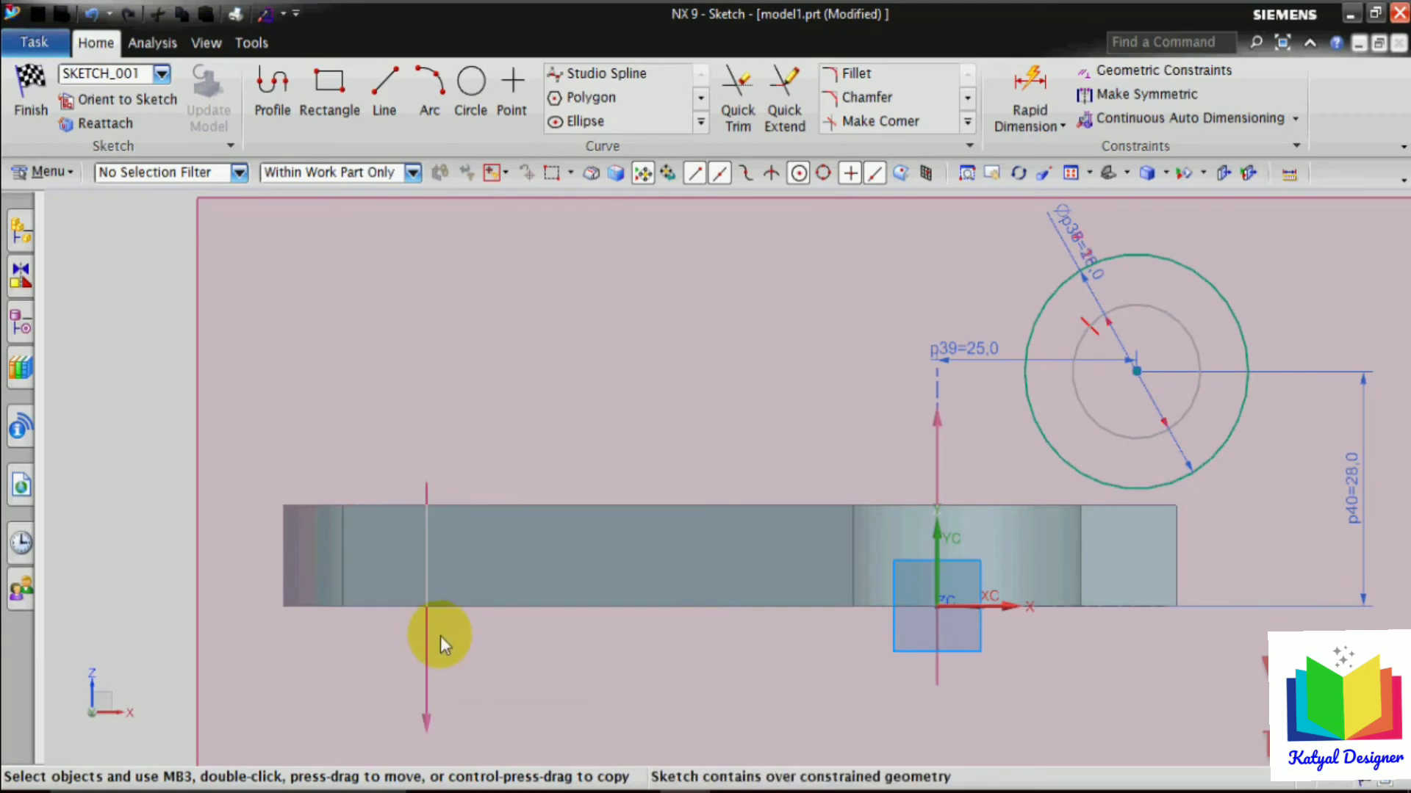
pyautogui.scroll(-1, 440, 636)
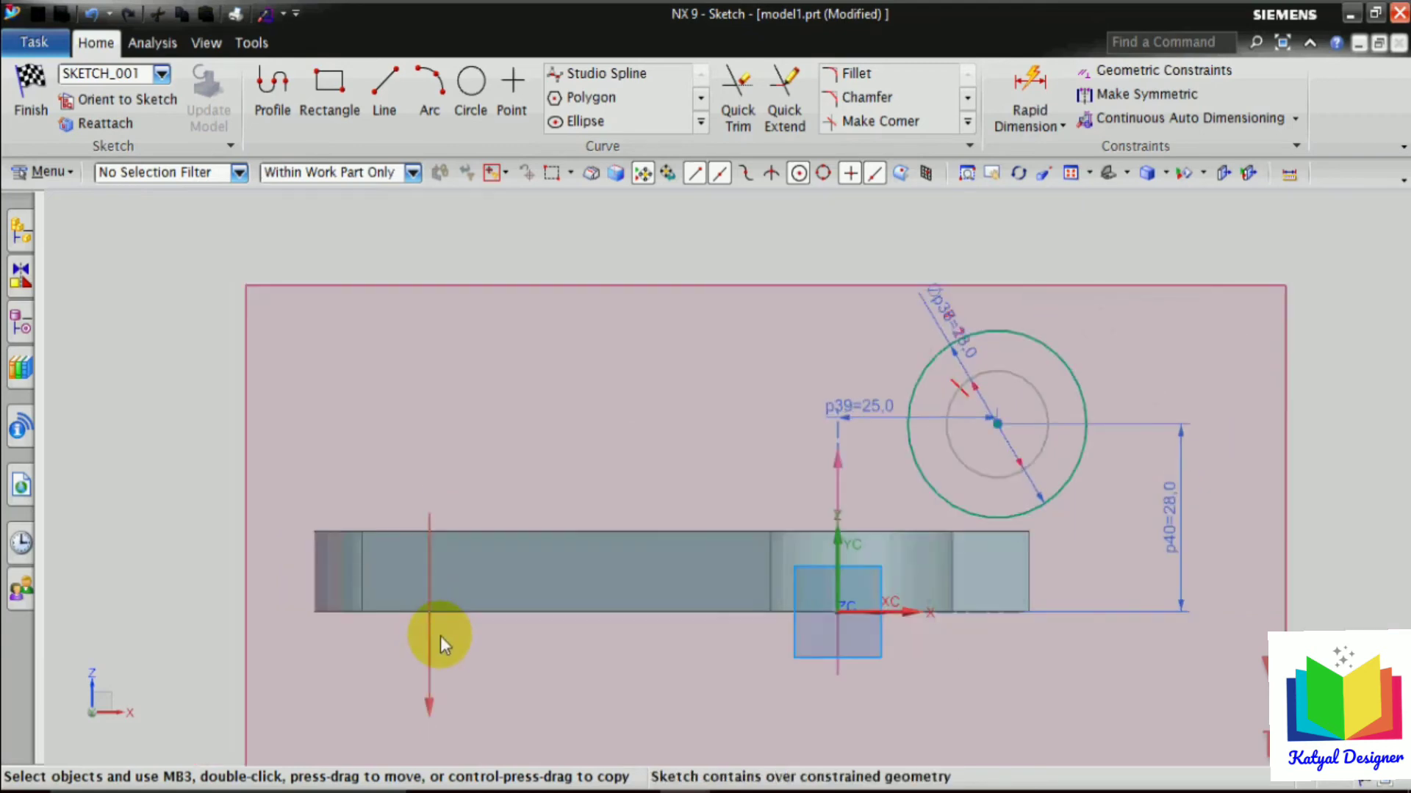
# Display the model in the Static Wireframe rendering style.
pyautogui.click(1166, 174)
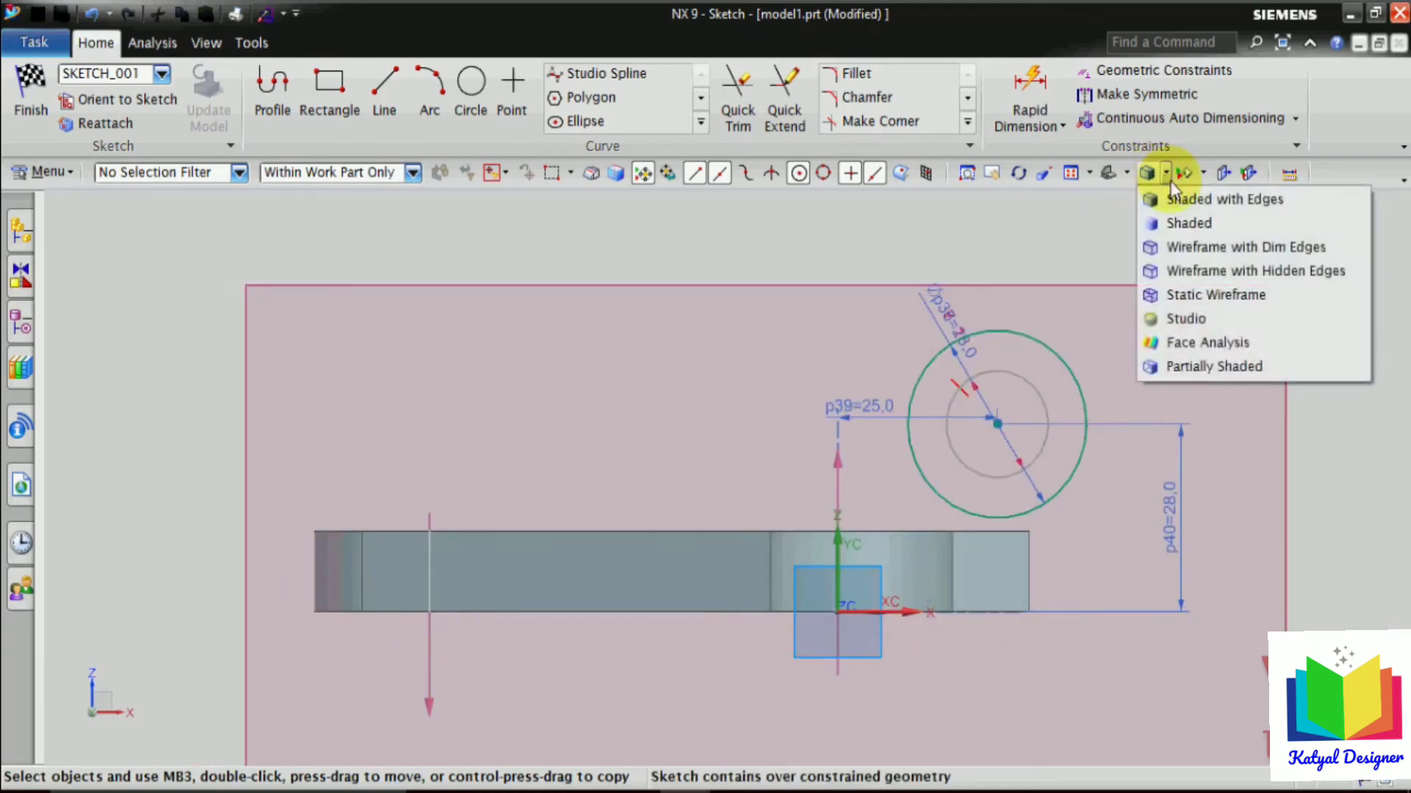
pyautogui.click(1186, 295)
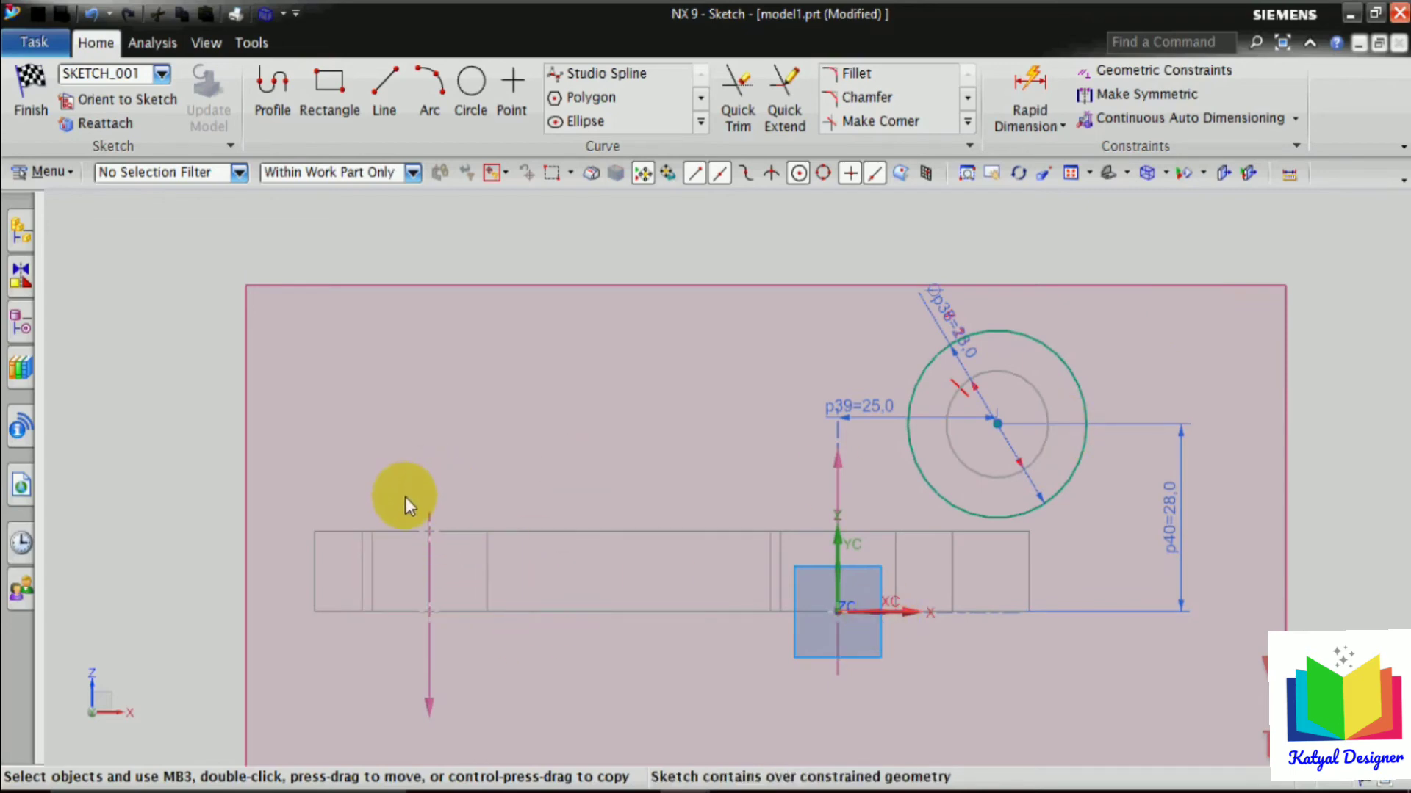
pyautogui.scroll(1, 404, 496)
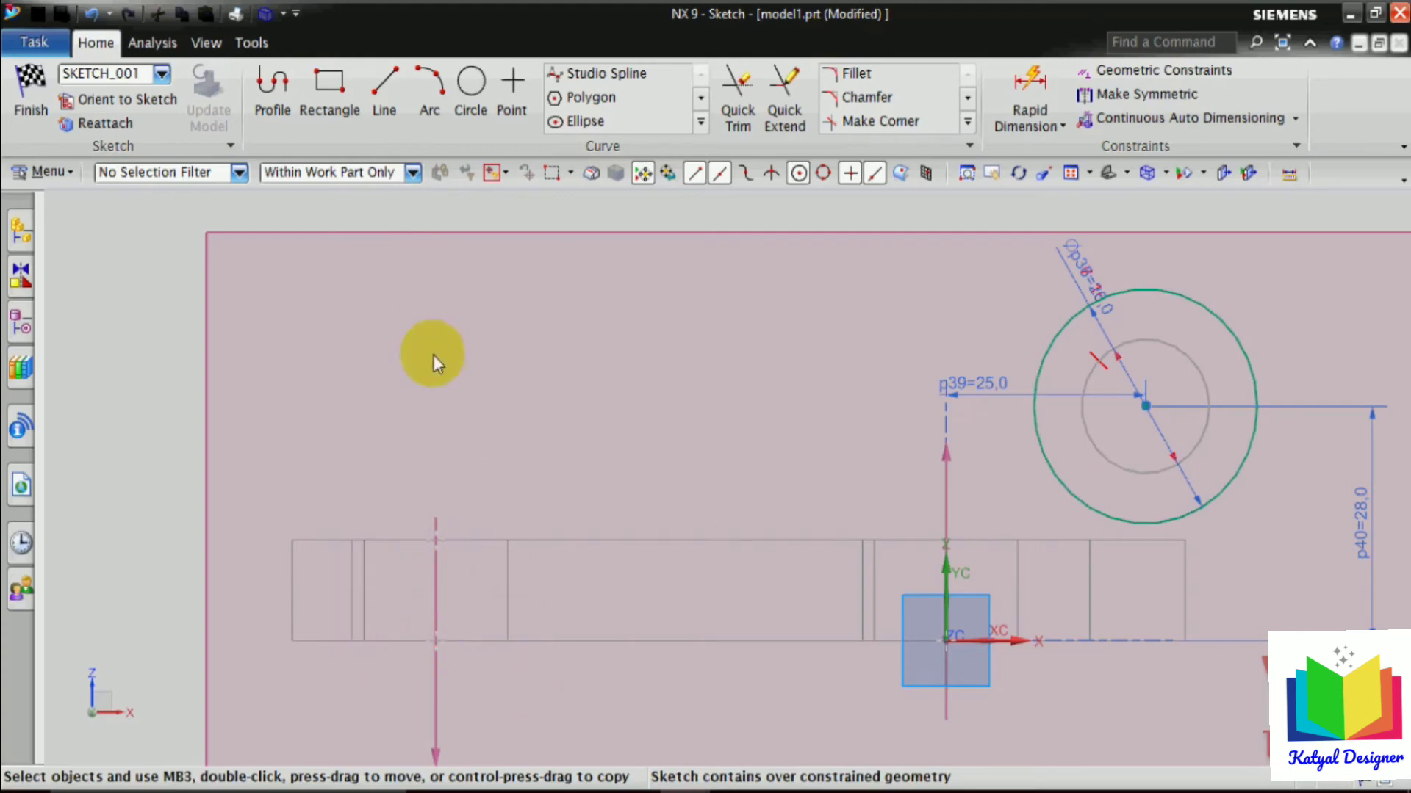
# Draw a 9 mm horizontal line on the plate's upper edge, from the far hole's upper arc centre towards the circles.
pyautogui.click(384, 92)
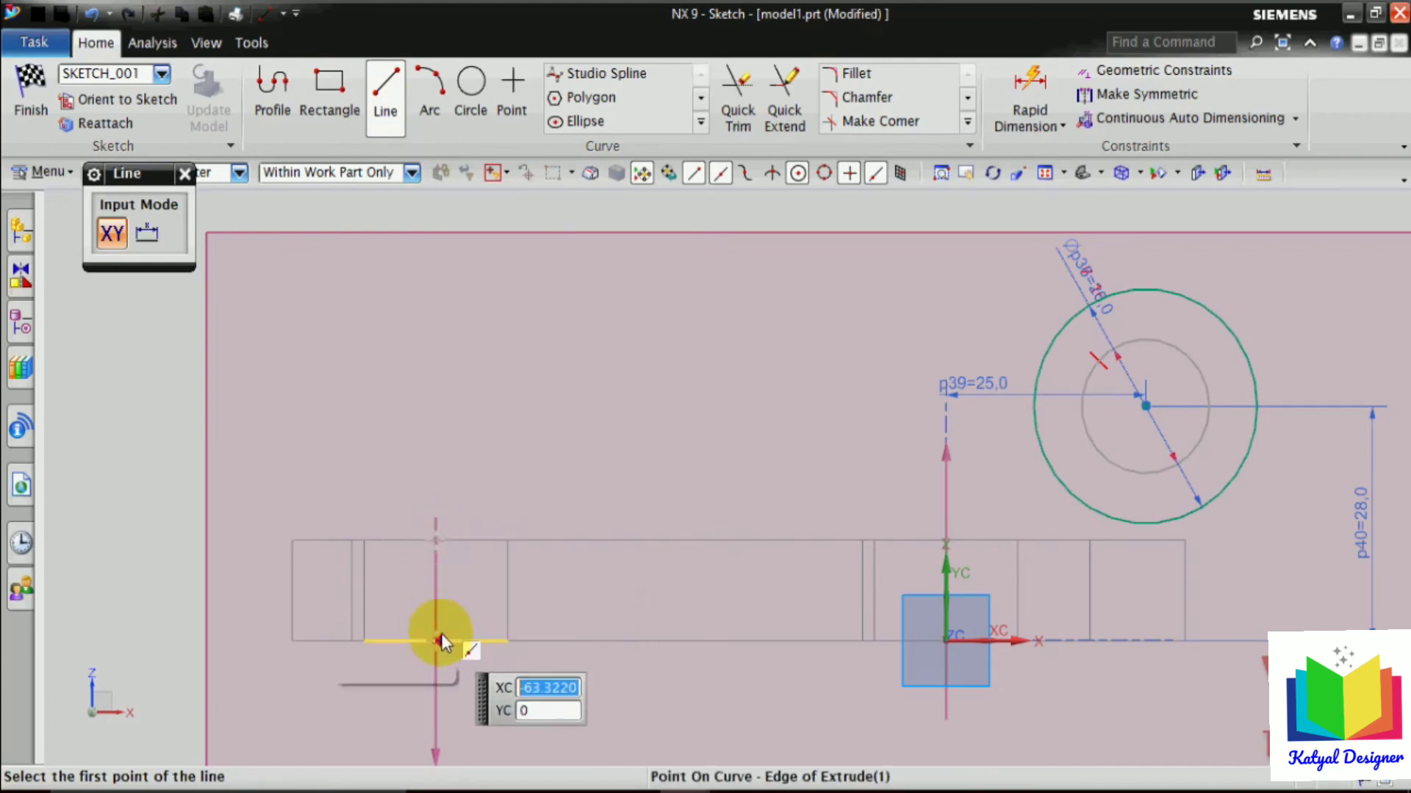
pyautogui.click(436, 540)
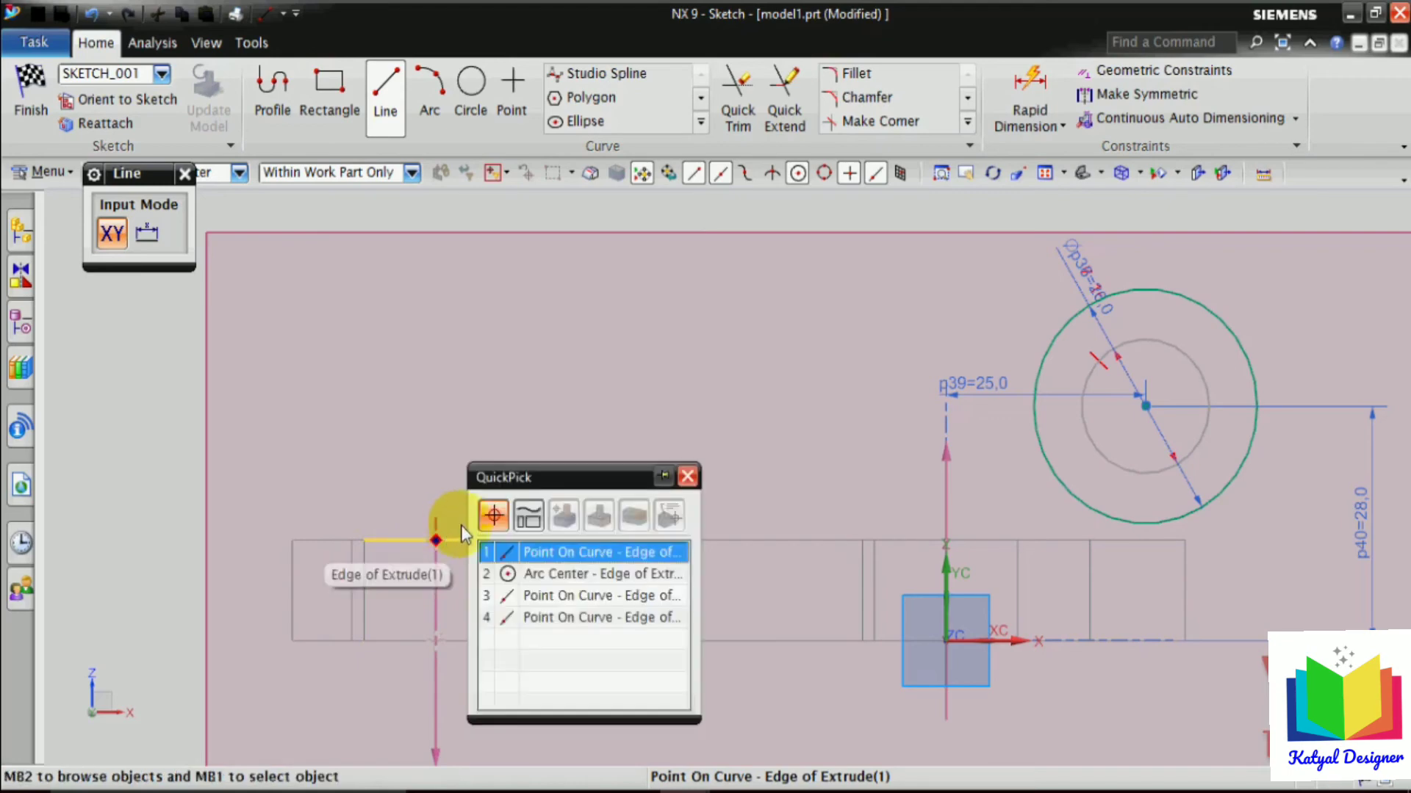
pyautogui.click(558, 577)
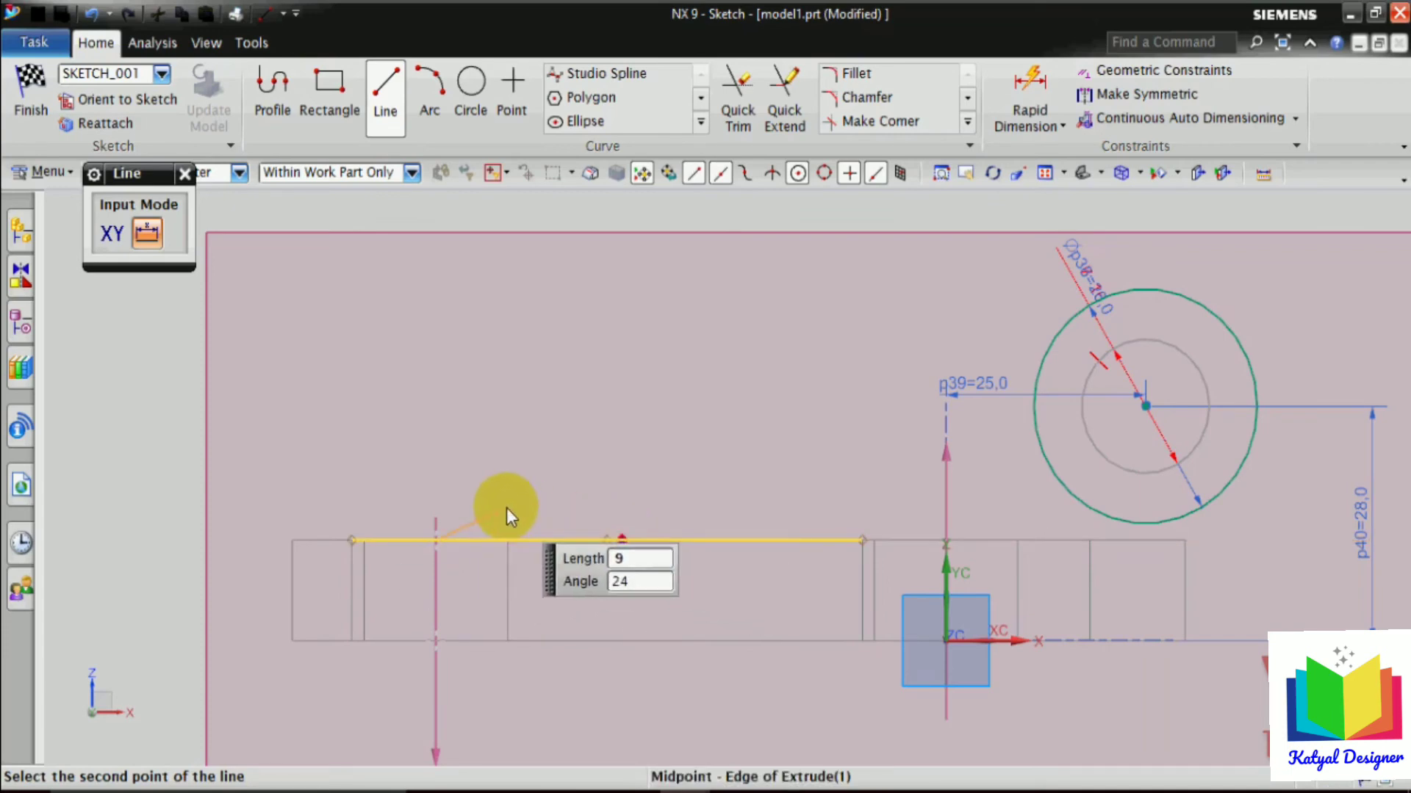
pyautogui.click(525, 542)
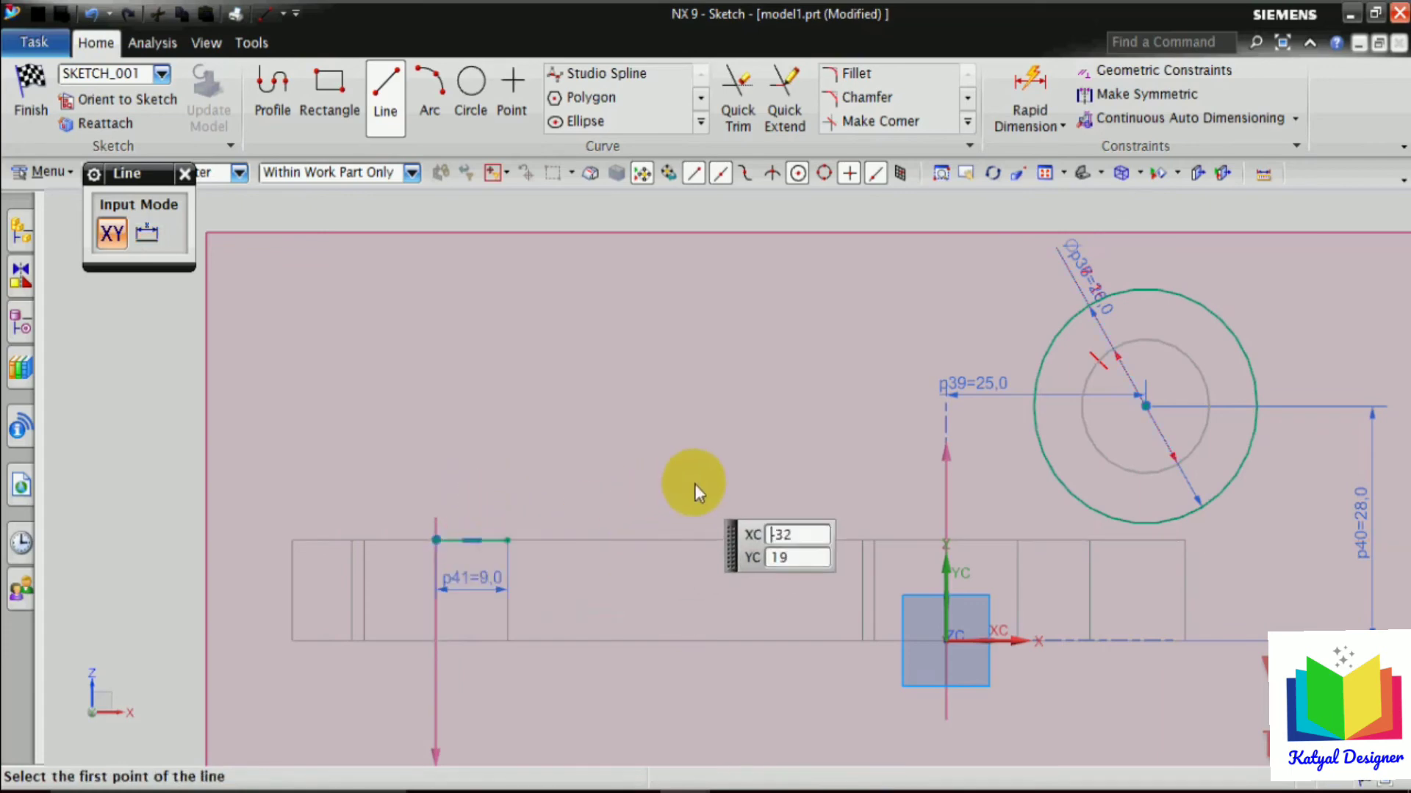
pyautogui.press('Escape')
# Draw a sloping line from the free end of the 9 mm line, tangent to the upper side of the 28 mm circle.
pyautogui.scroll(-2, 588, 496)
pyautogui.scroll(4, 630, 484)
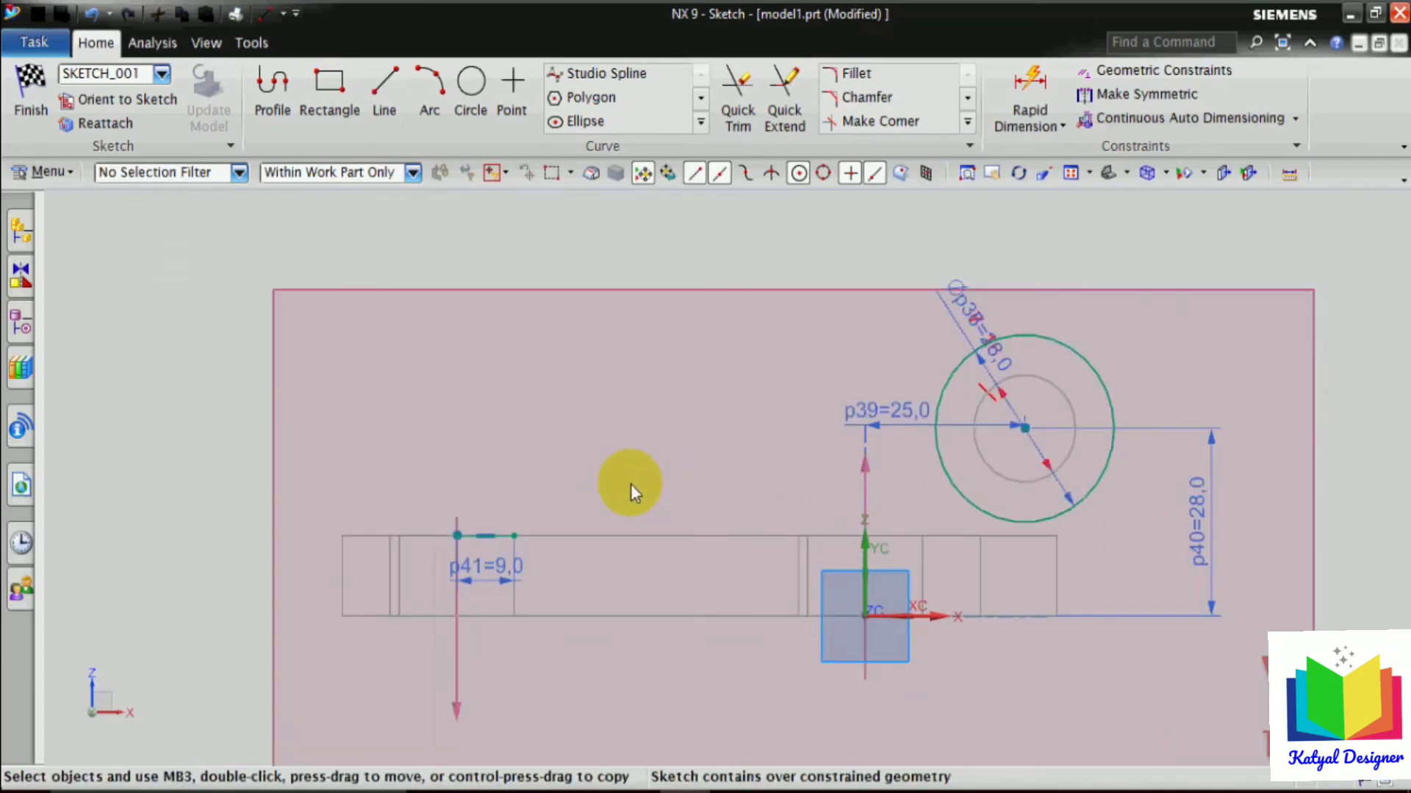
pyautogui.click(384, 102)
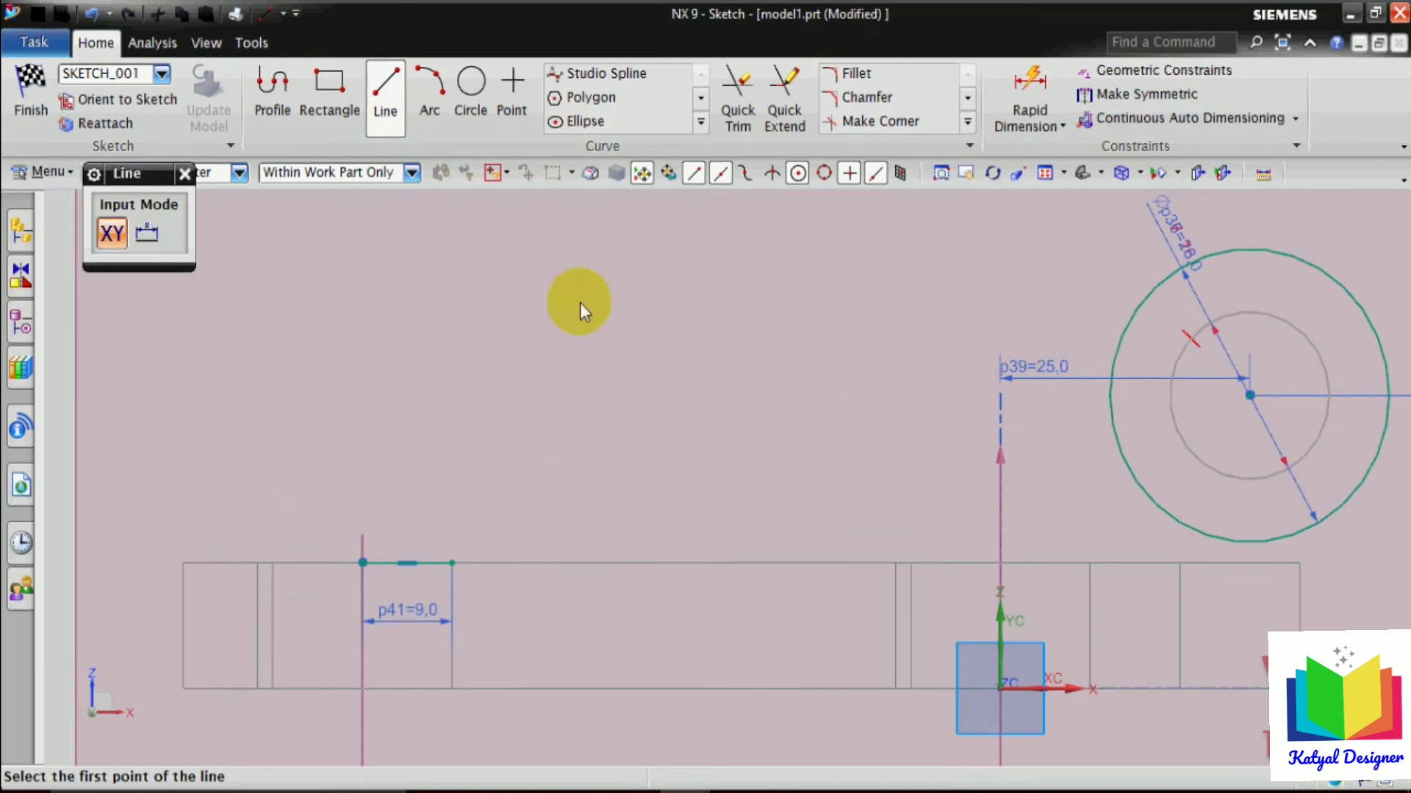
pyautogui.click(452, 563)
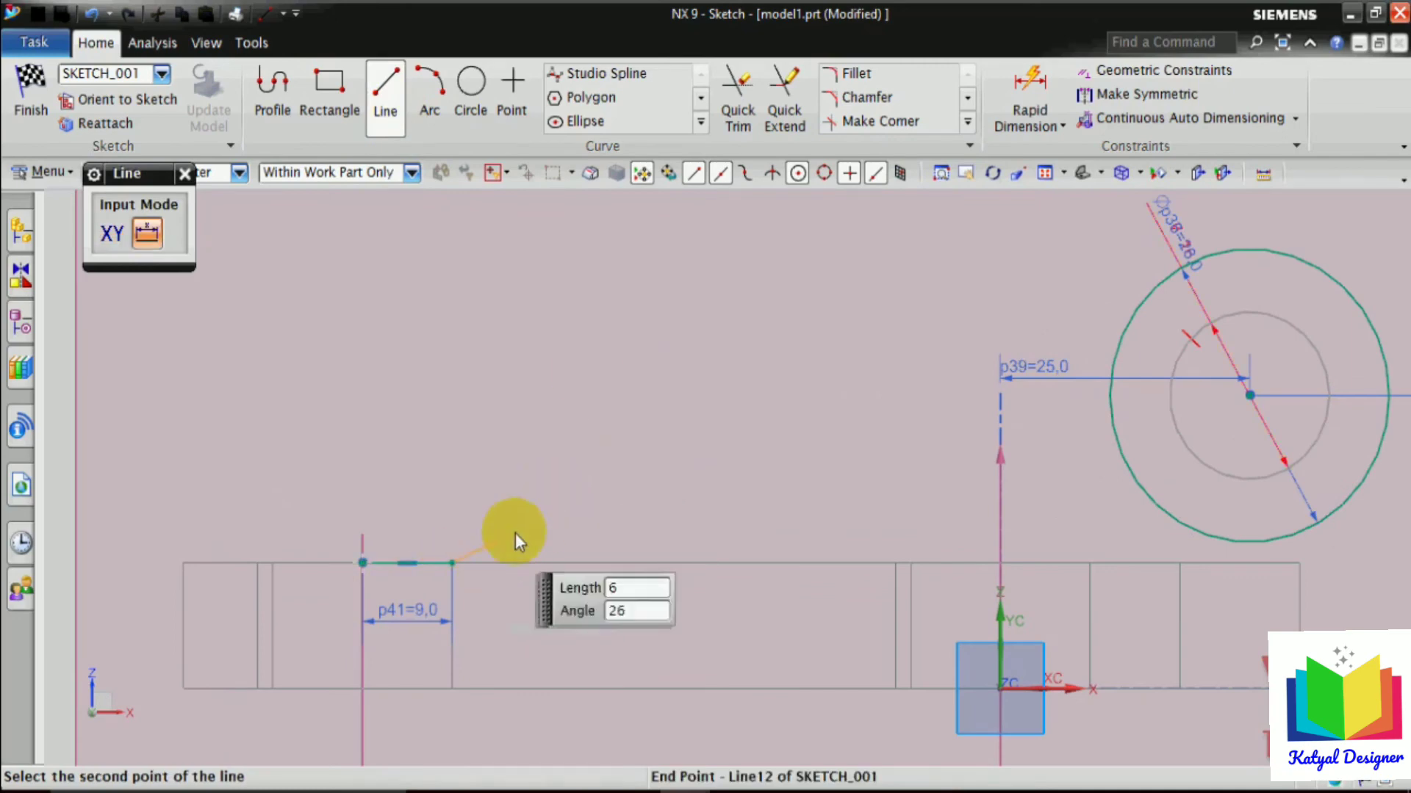
pyautogui.click(1152, 288)
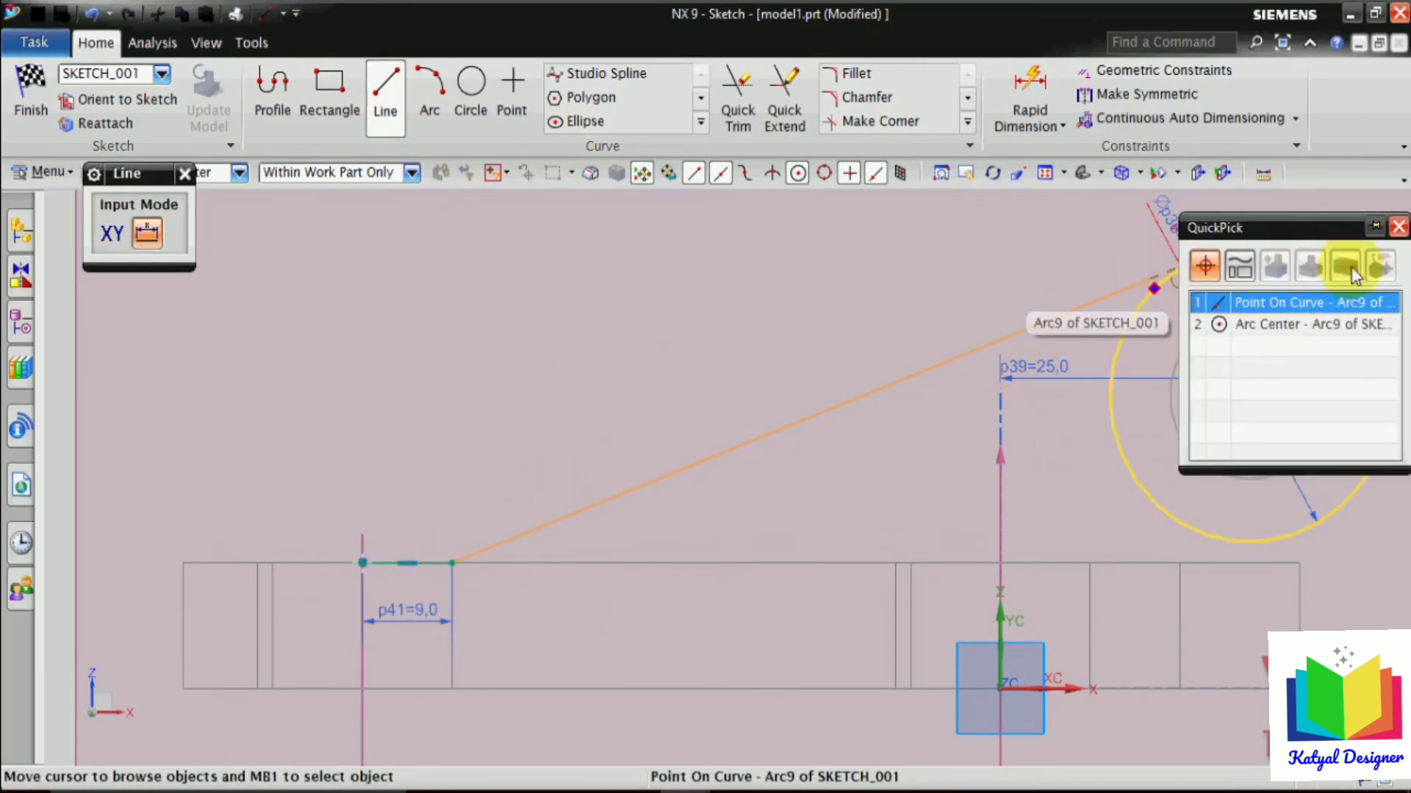
pyautogui.click(1304, 305)
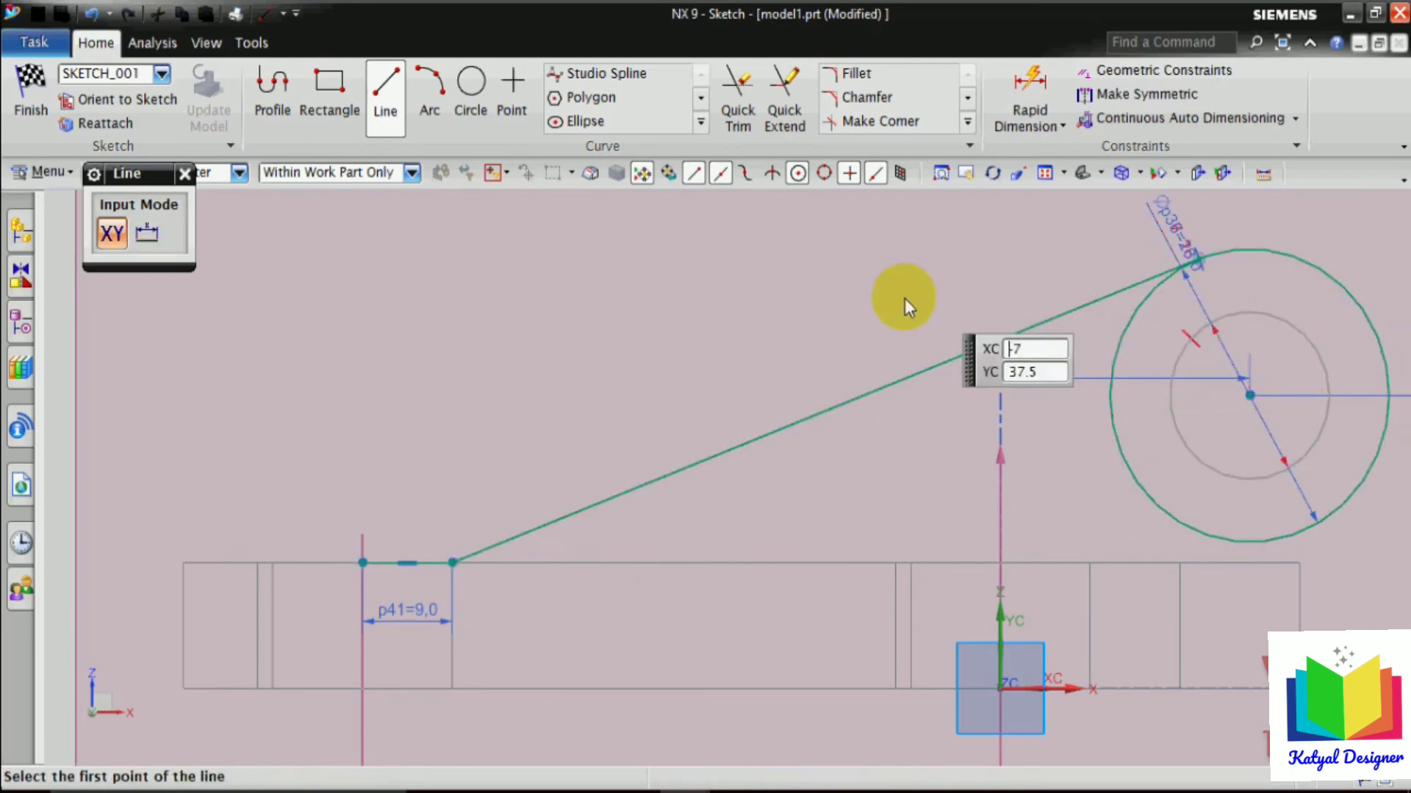
pyautogui.scroll(-3, 906, 298)
pyautogui.scroll(1, 1063, 338)
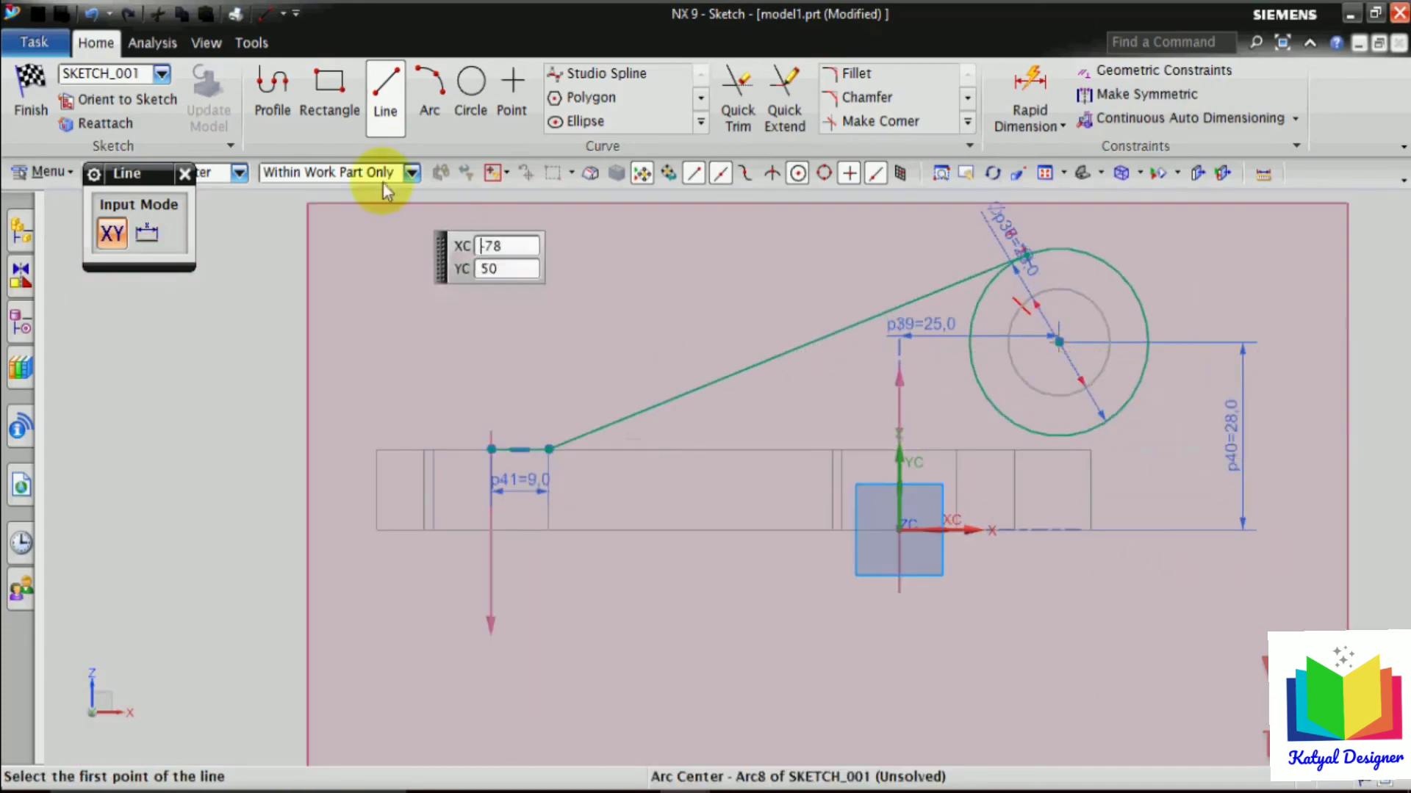
pyautogui.press('Escape')
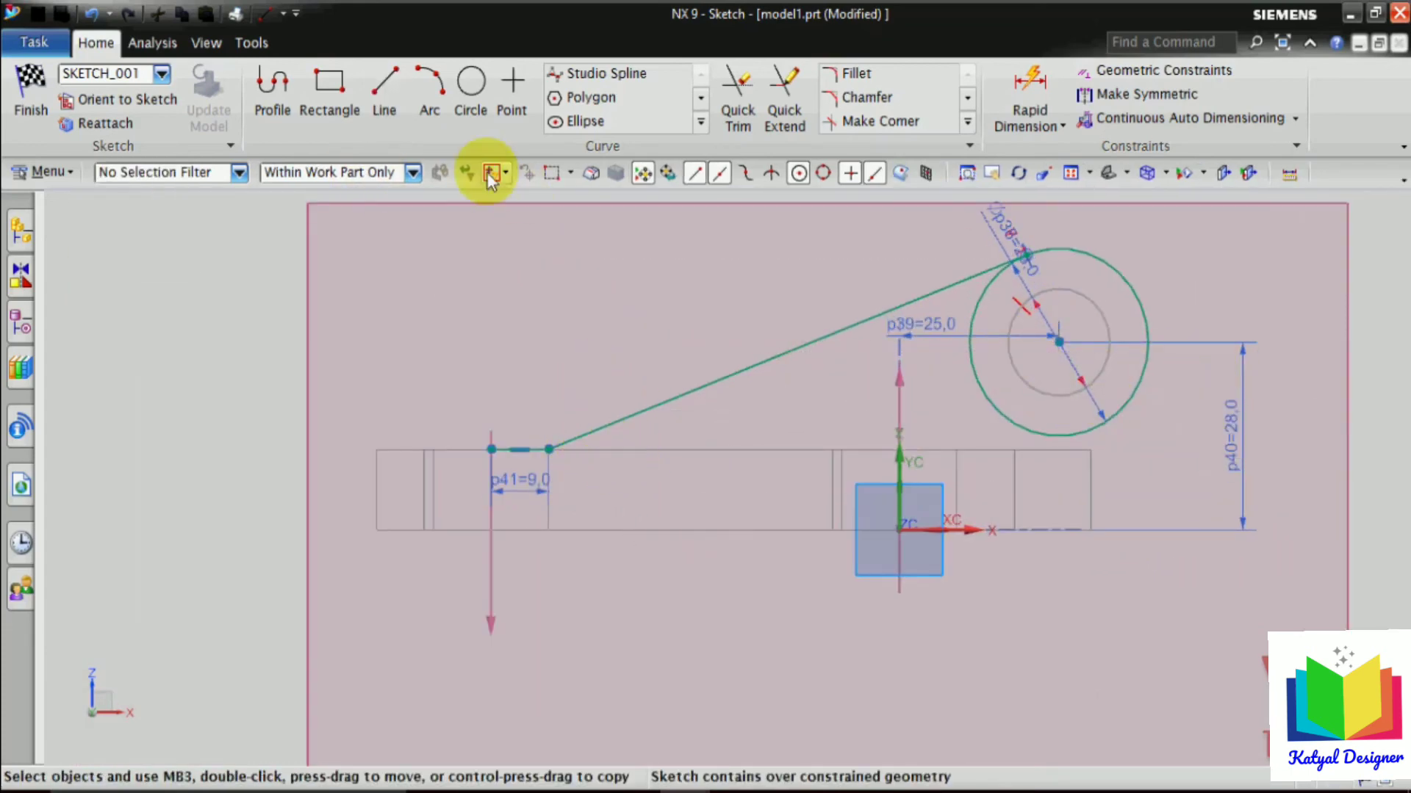
# Draw an 85 mm horizontal line along the plate's upper edge, from the sloping line's lower end to the plate's end below the circles.
pyautogui.click(378, 91)
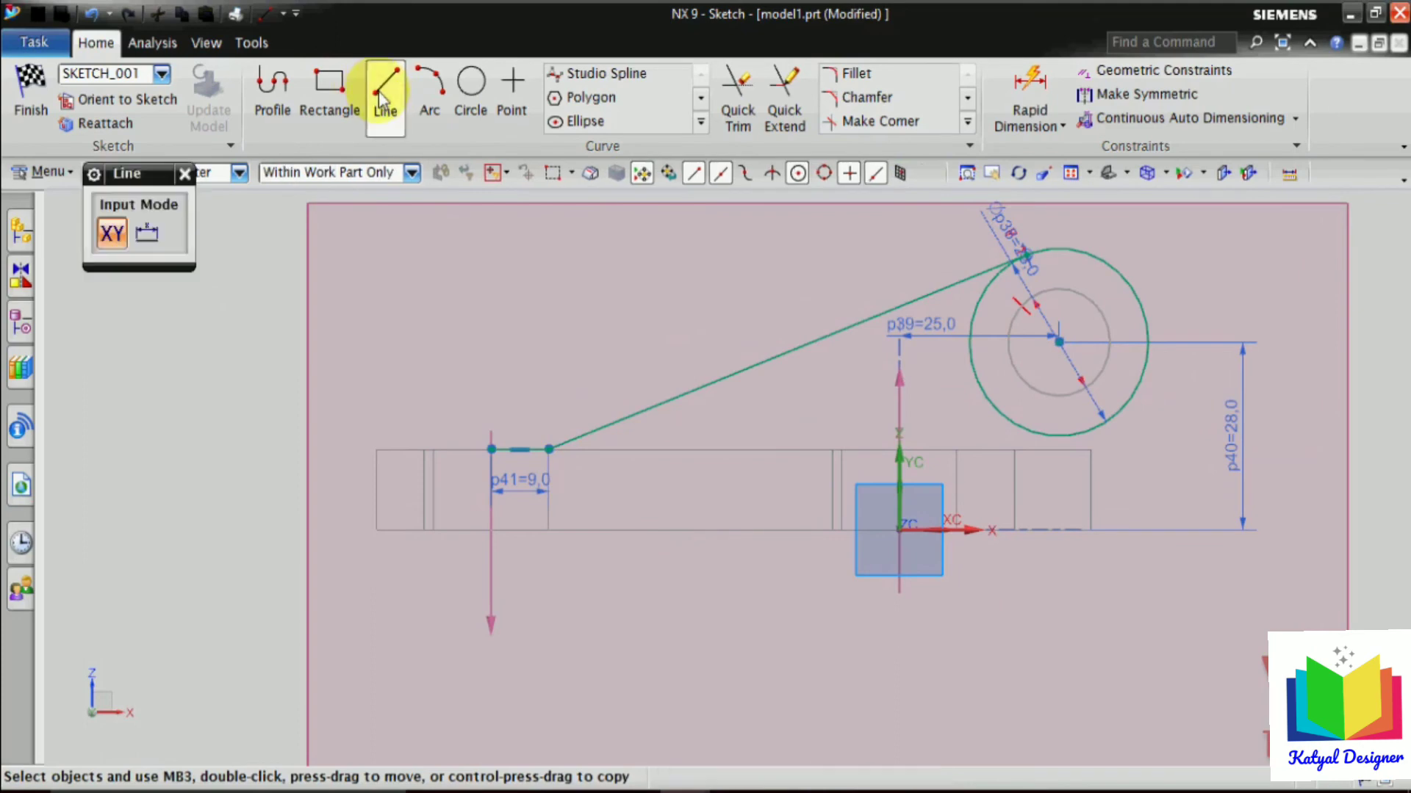
pyautogui.click(551, 451)
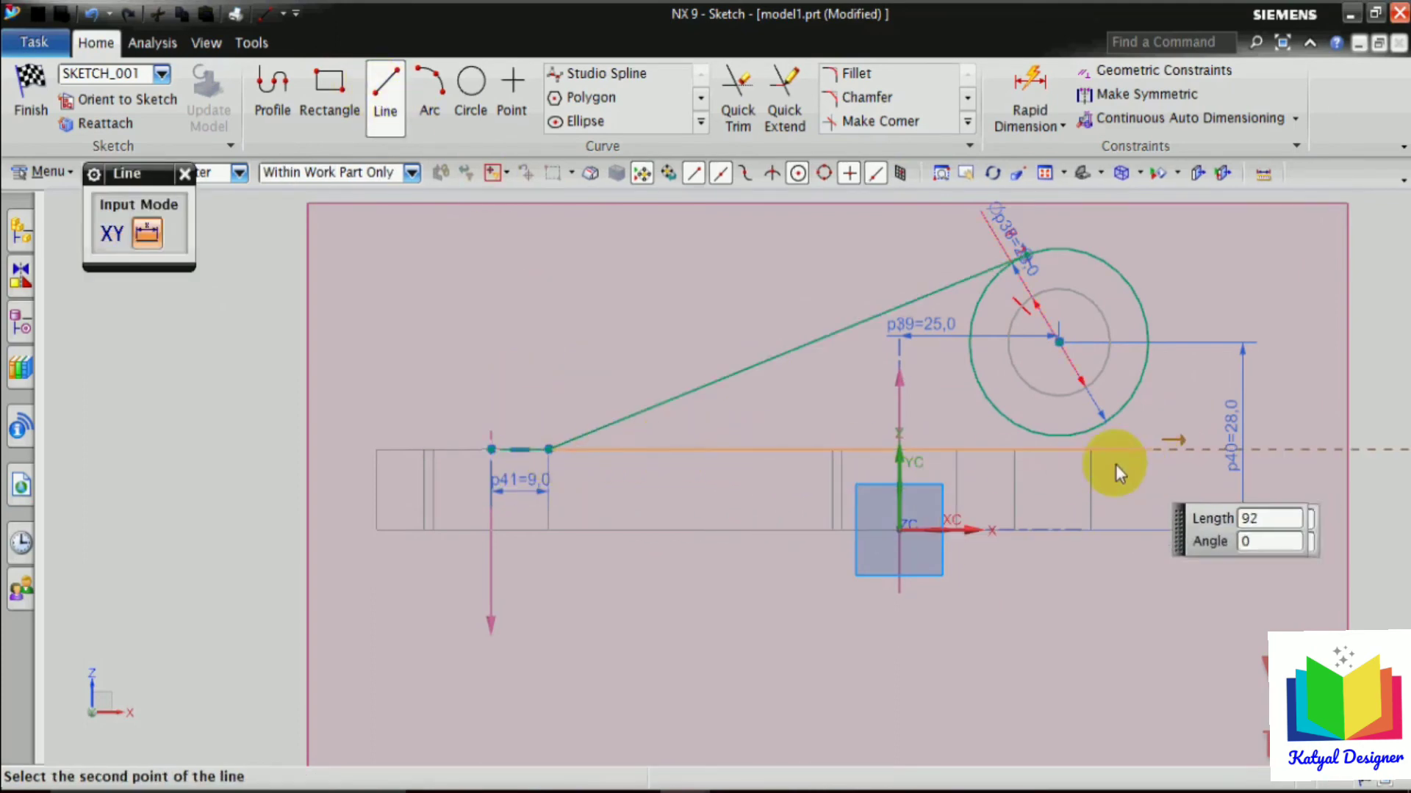
pyautogui.scroll(1, 1108, 458)
pyautogui.scroll(1, 1109, 459)
pyautogui.click(1070, 447)
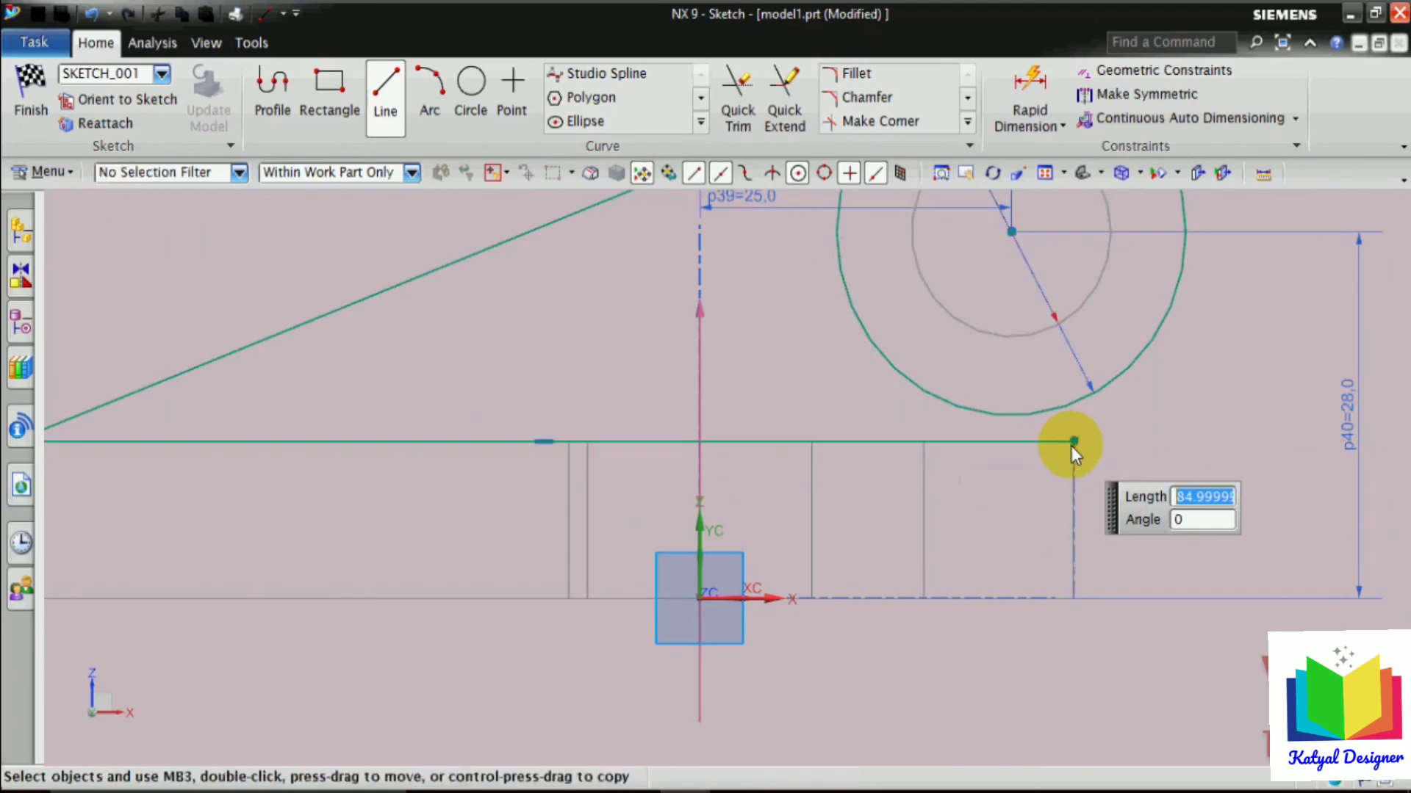
pyautogui.scroll(-2, 1121, 523)
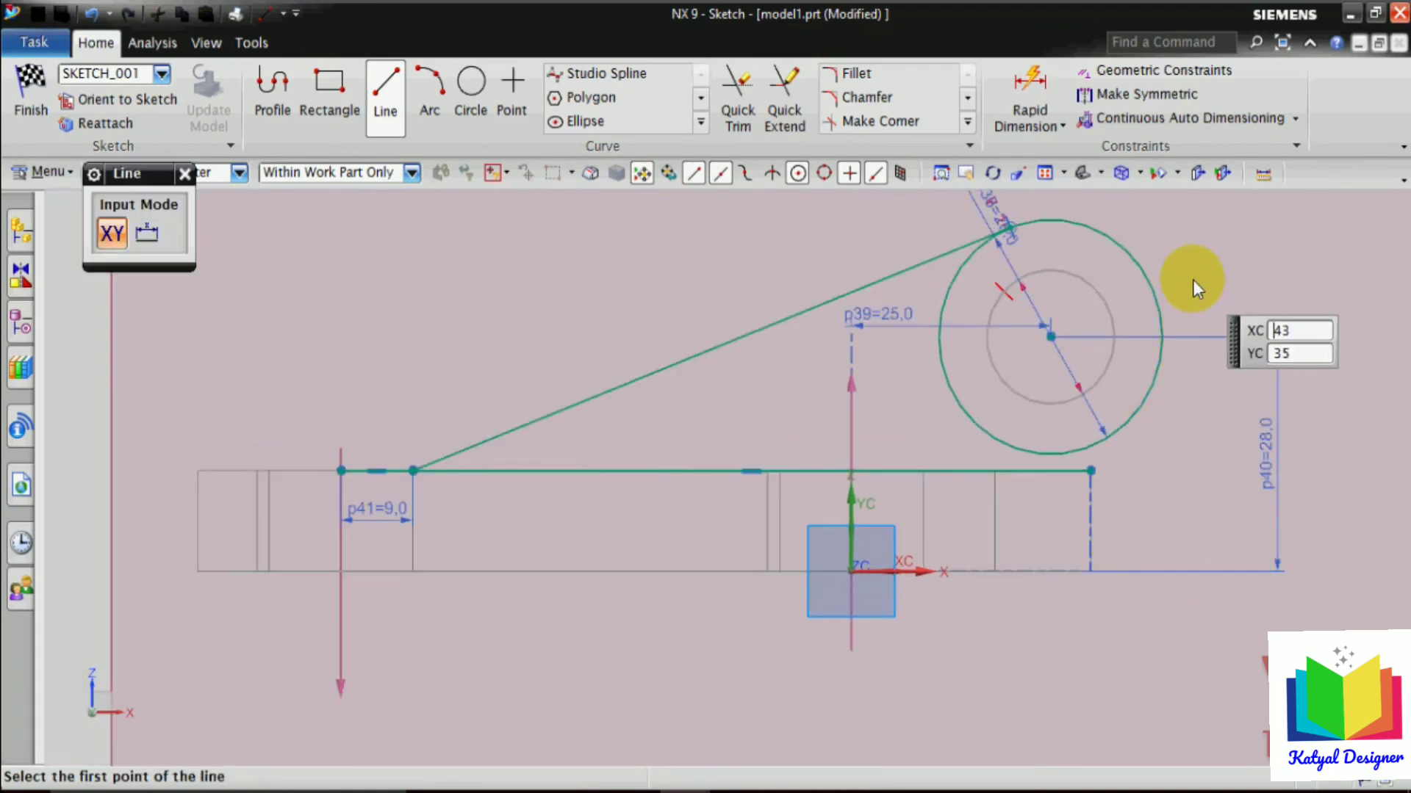
# Draw a short vertical line from the end of the 85 mm line up past the lower edge of the 28 mm circle.
pyautogui.scroll(1, 1193, 281)
pyautogui.scroll(2, 1171, 506)
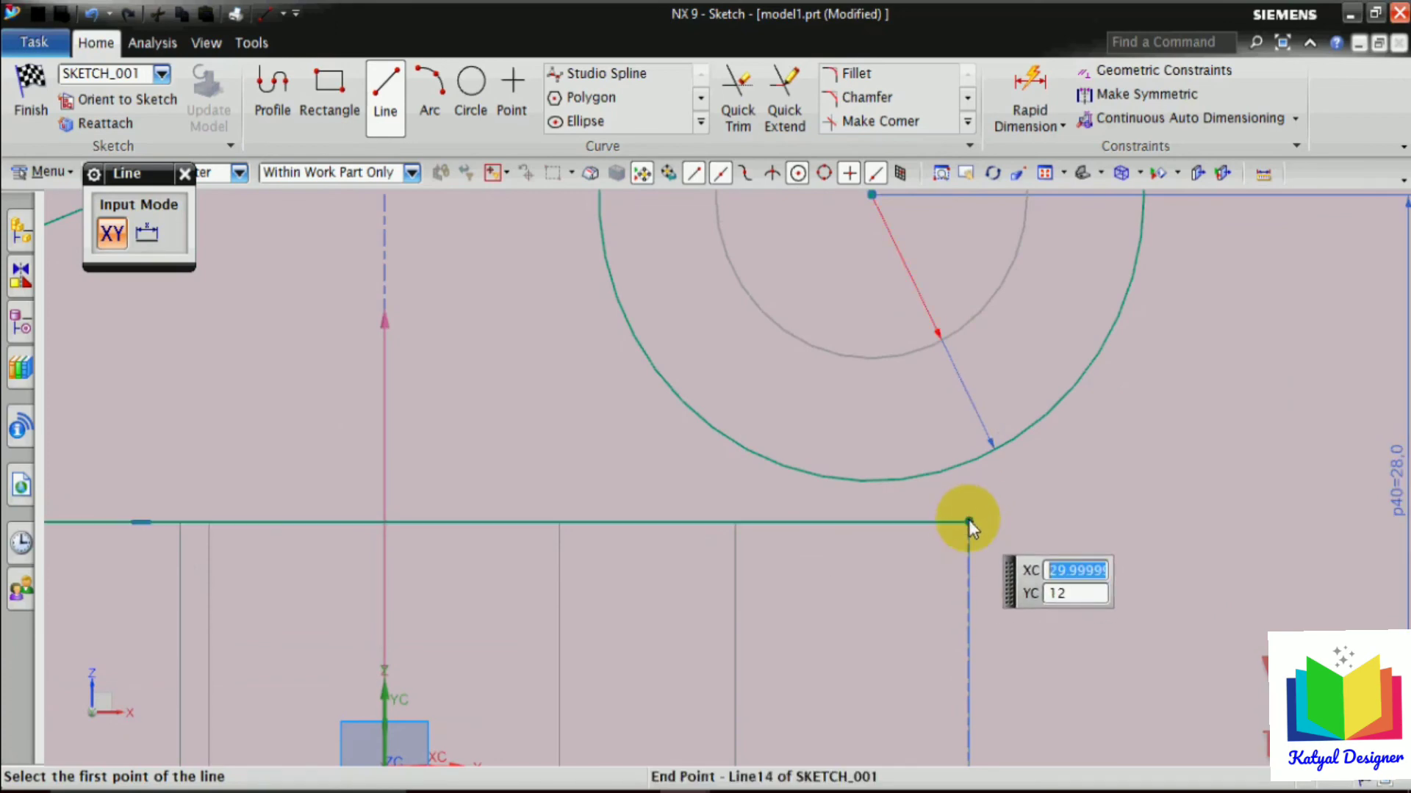
pyautogui.click(968, 520)
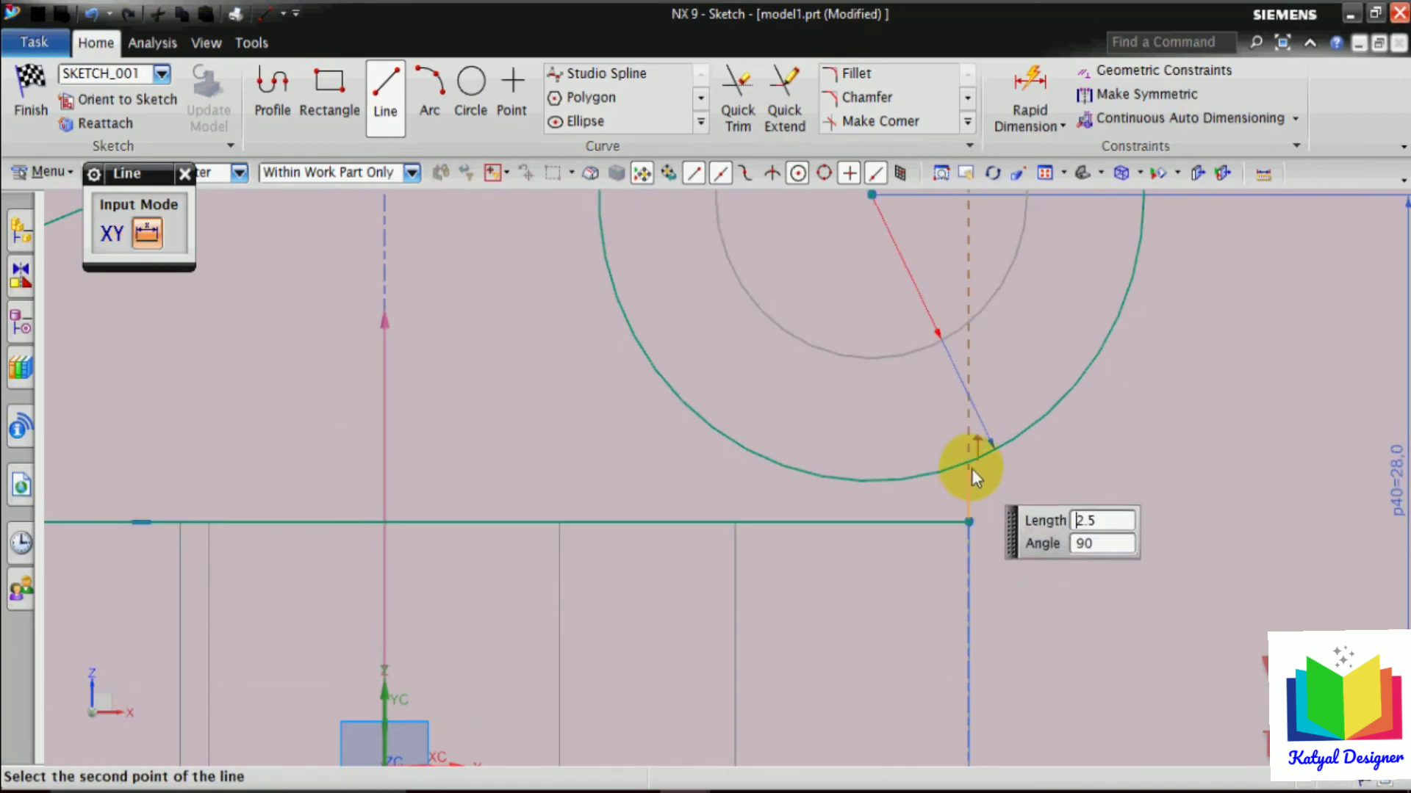
pyautogui.click(973, 412)
pyautogui.press('Escape')
pyautogui.scroll(-3, 1187, 489)
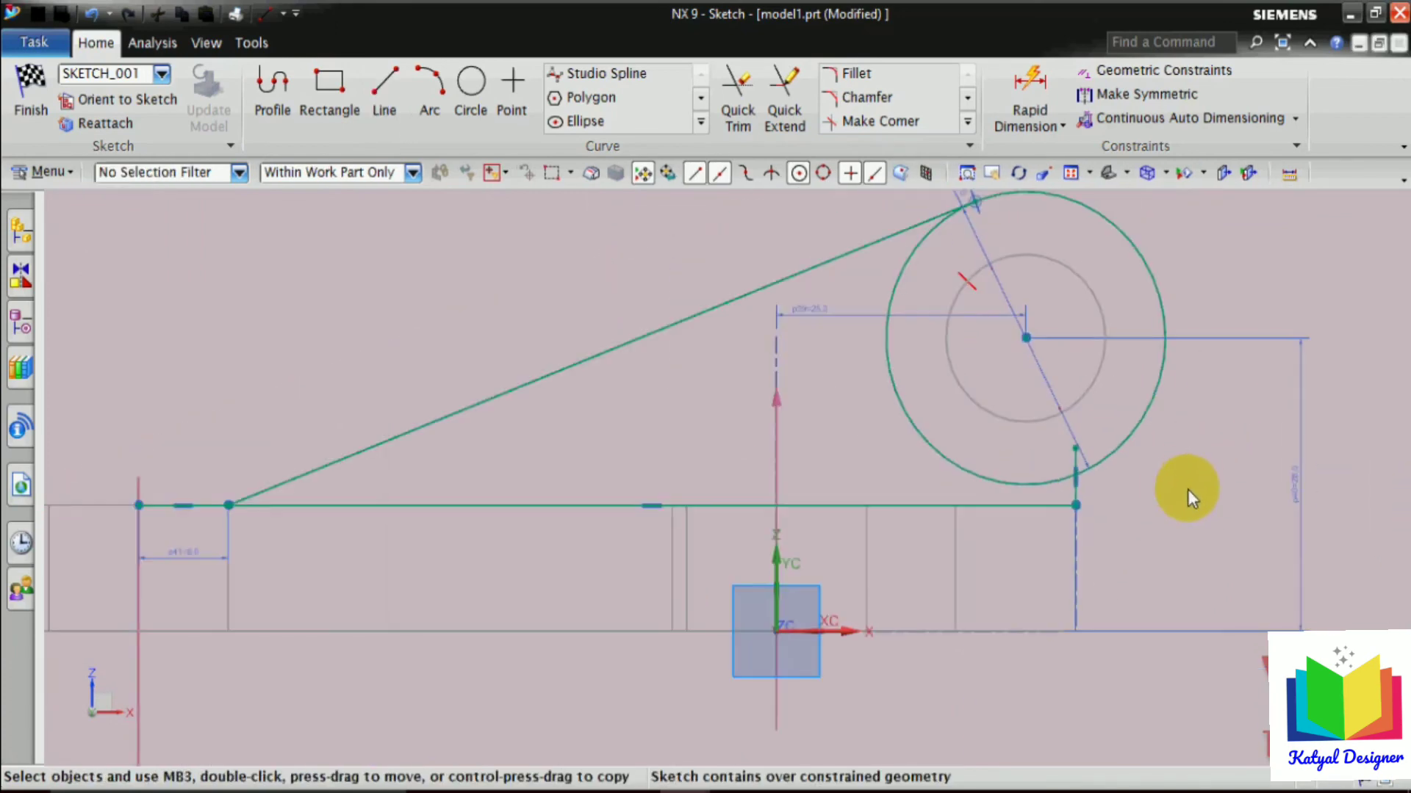
pyautogui.scroll(-2, 1187, 490)
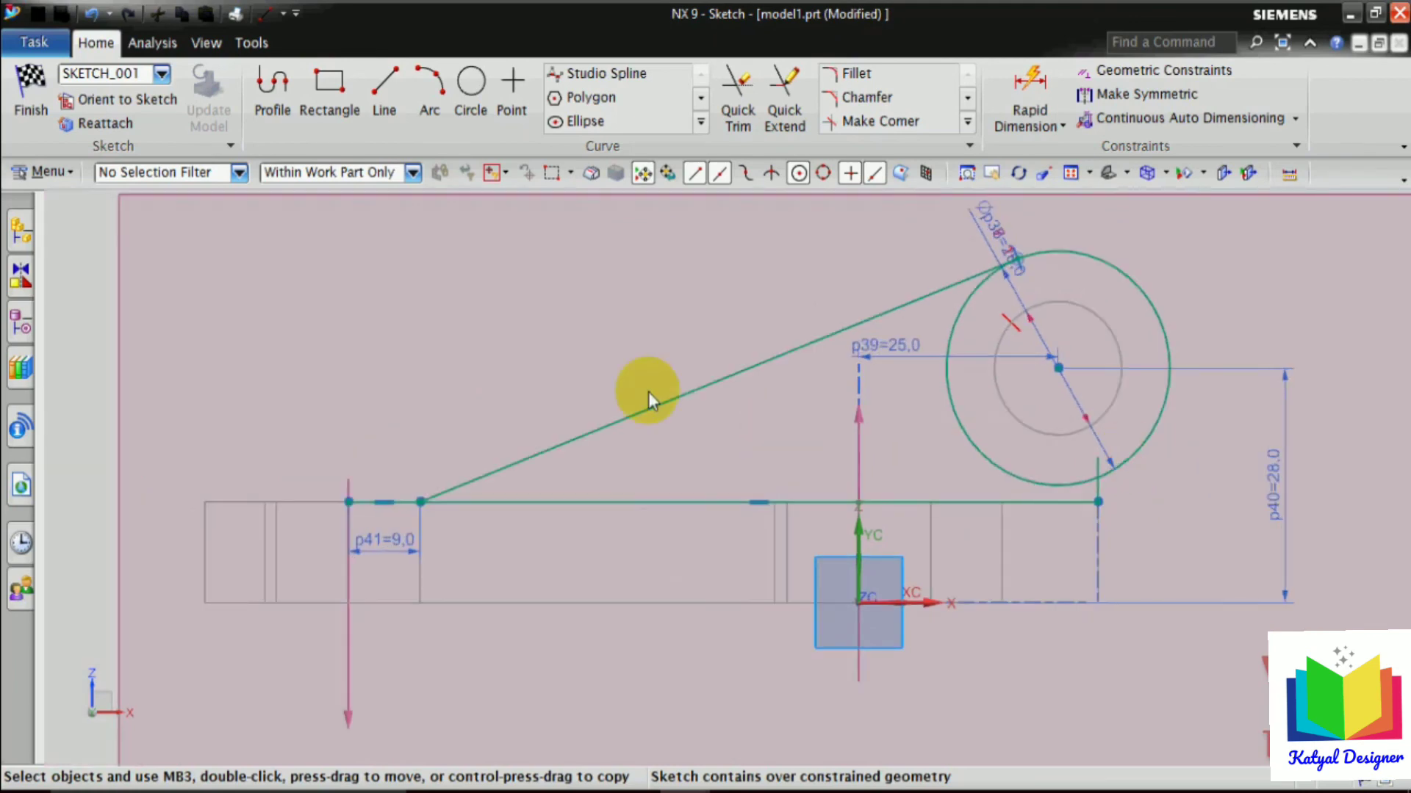
# Trim away the 9 mm line, the vertical line's part inside the 28 mm circle and that circle's arc inside the rib outline.
pyautogui.scroll(2, 639, 390)
pyautogui.click(738, 123)
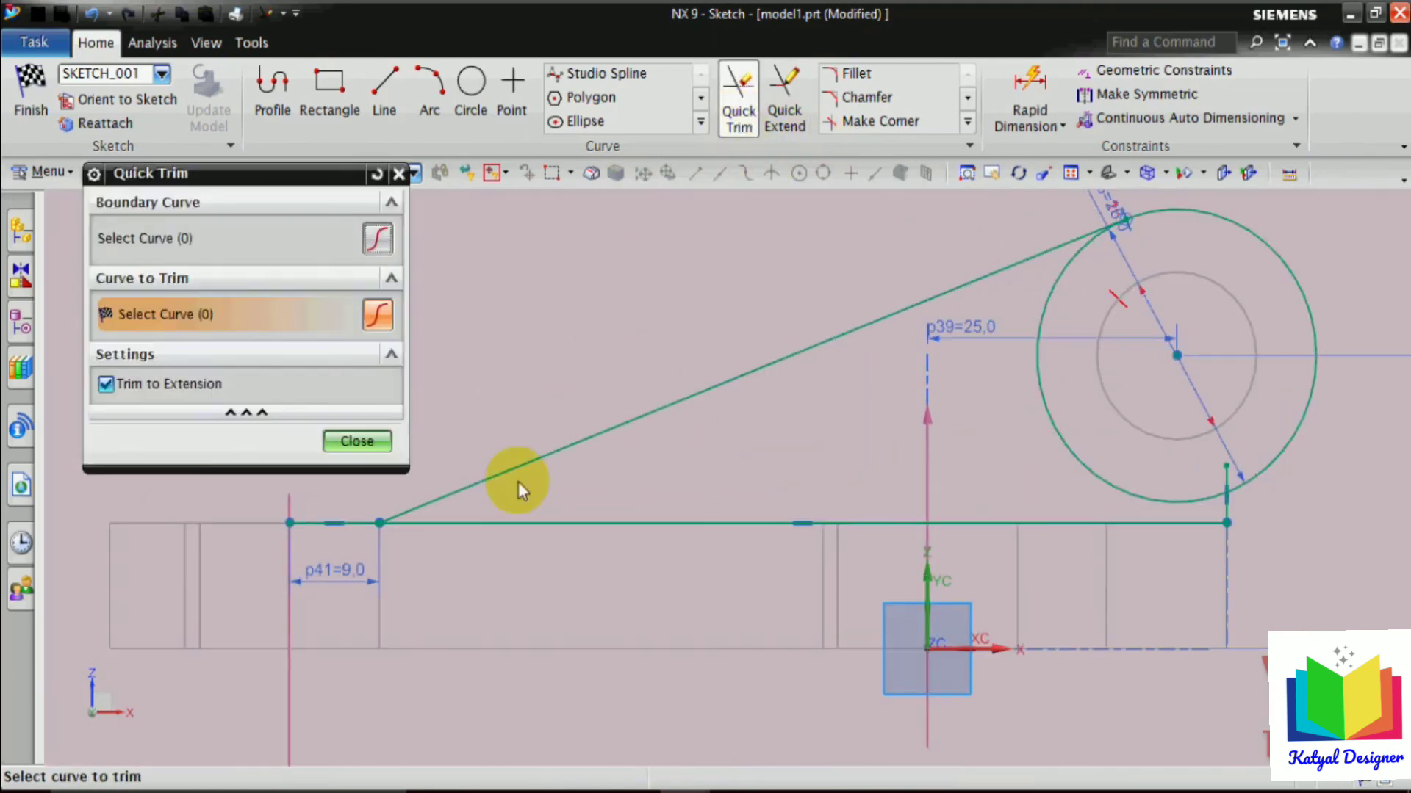
pyautogui.scroll(5, 227, 535)
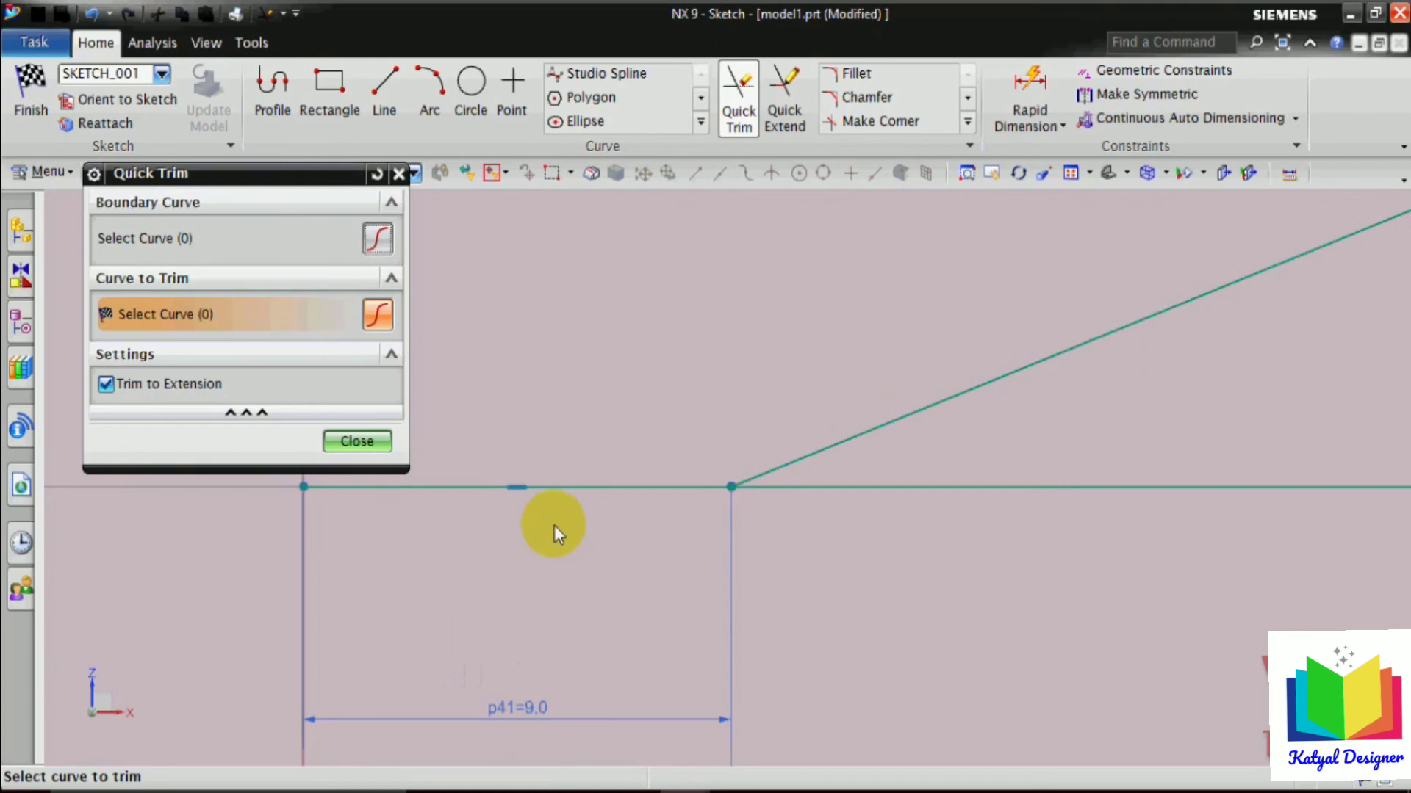
pyautogui.click(554, 487)
pyautogui.scroll(-3, 554, 487)
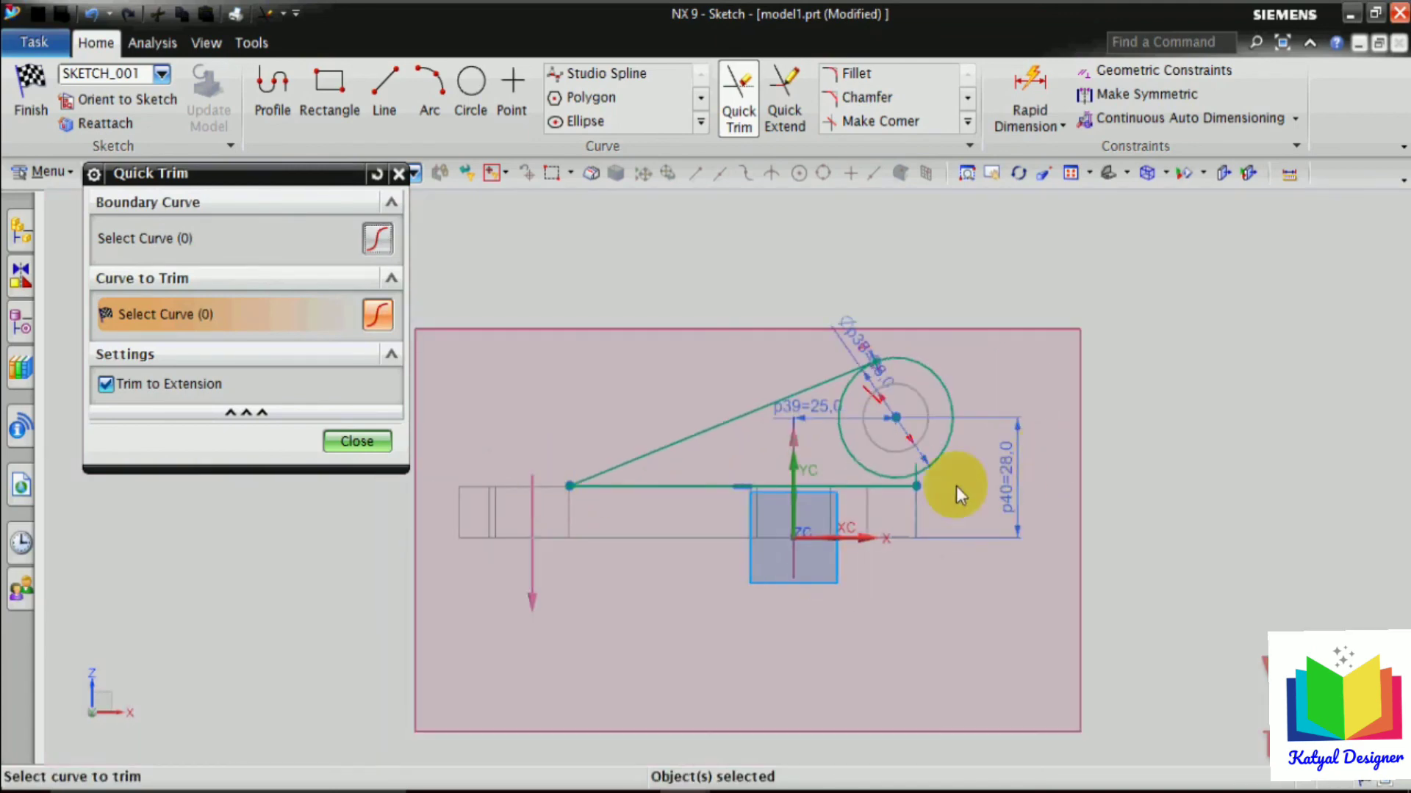
pyautogui.scroll(5, 937, 487)
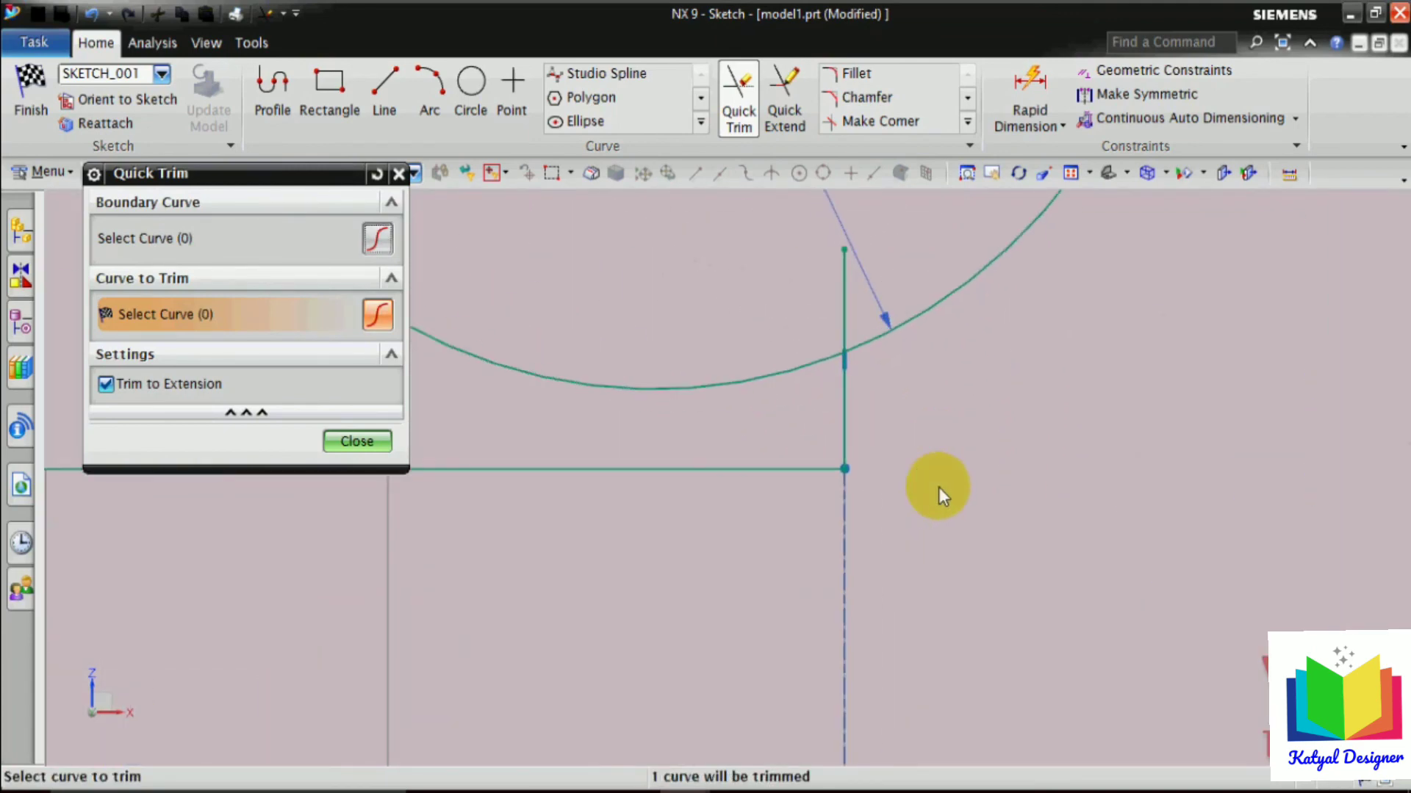
pyautogui.click(849, 318)
pyautogui.scroll(-5, 1018, 536)
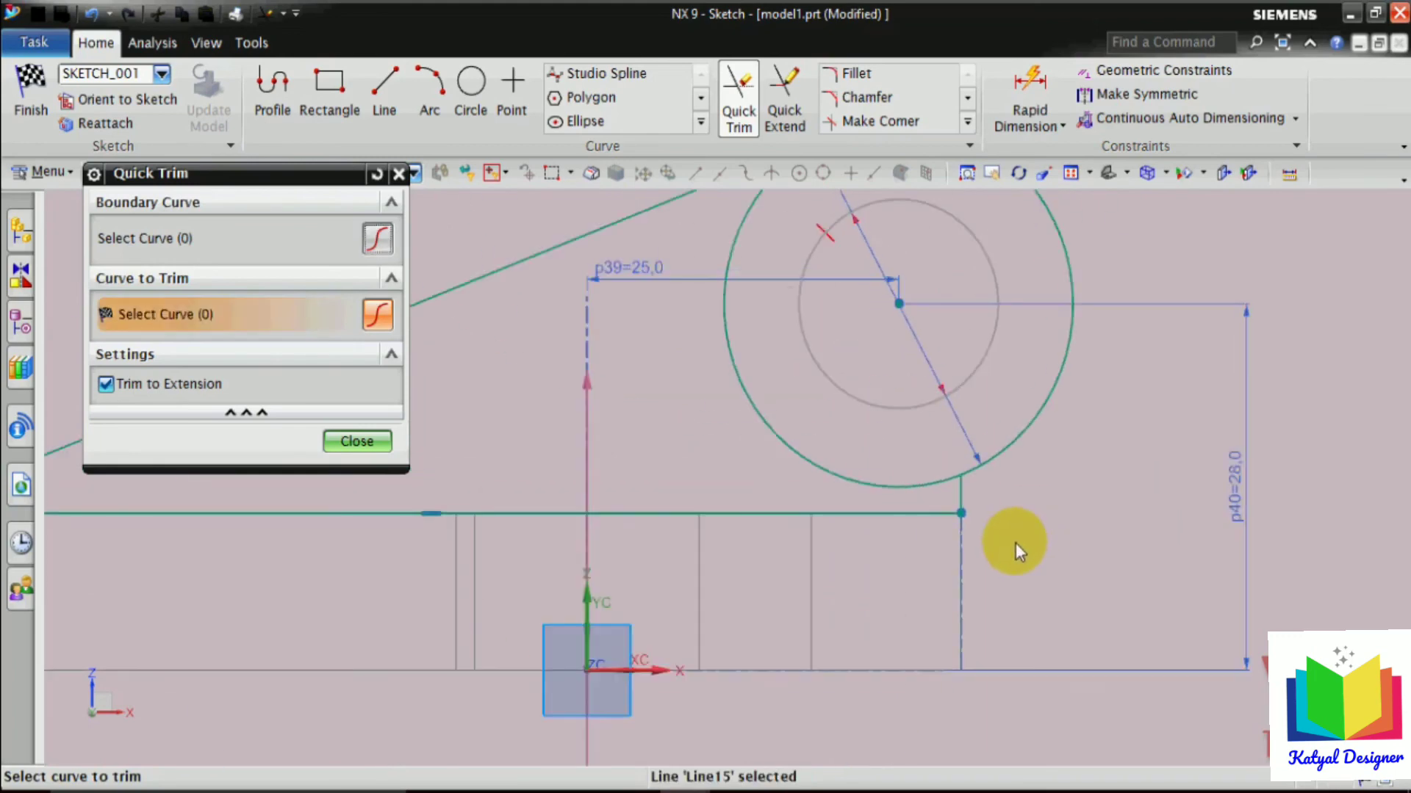
pyautogui.click(901, 491)
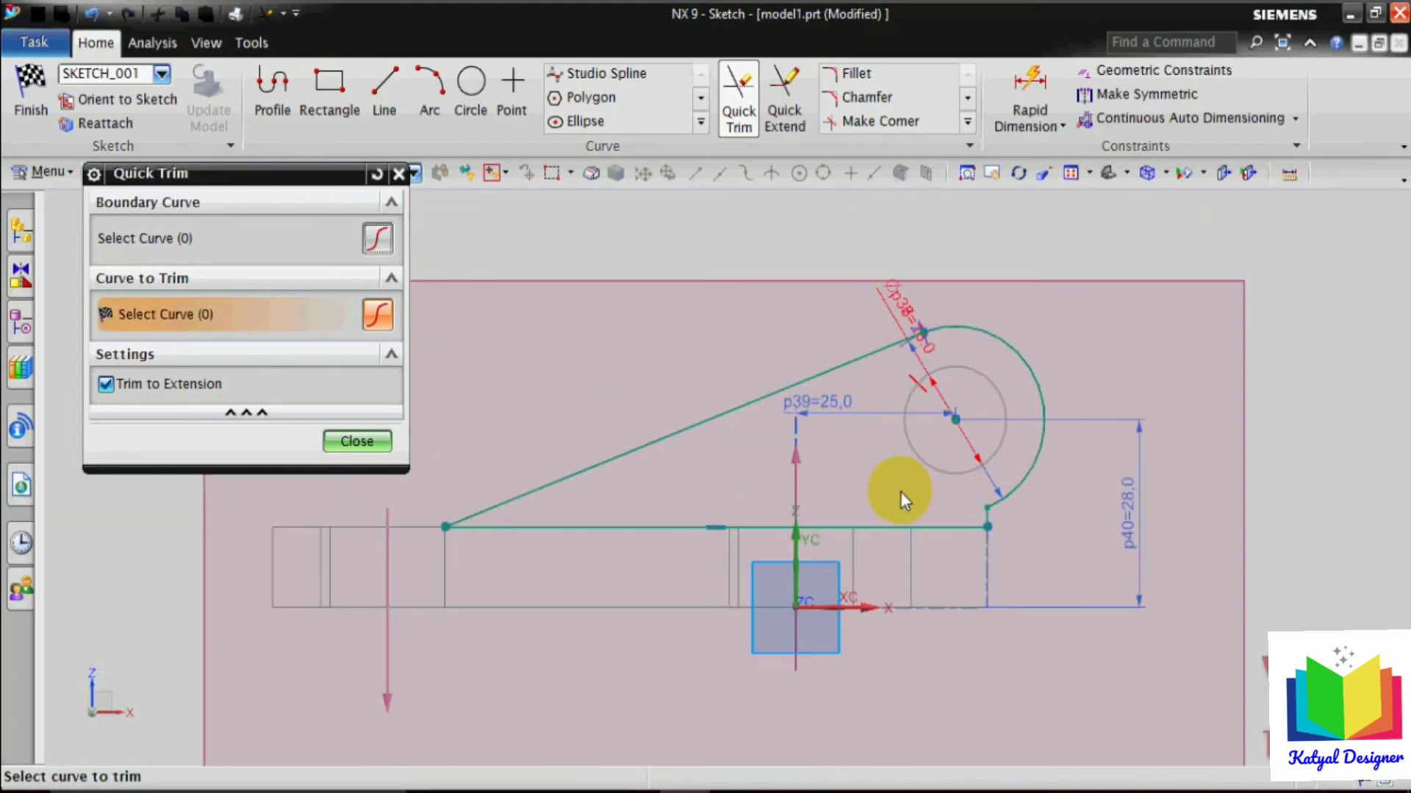
pyautogui.click(357, 442)
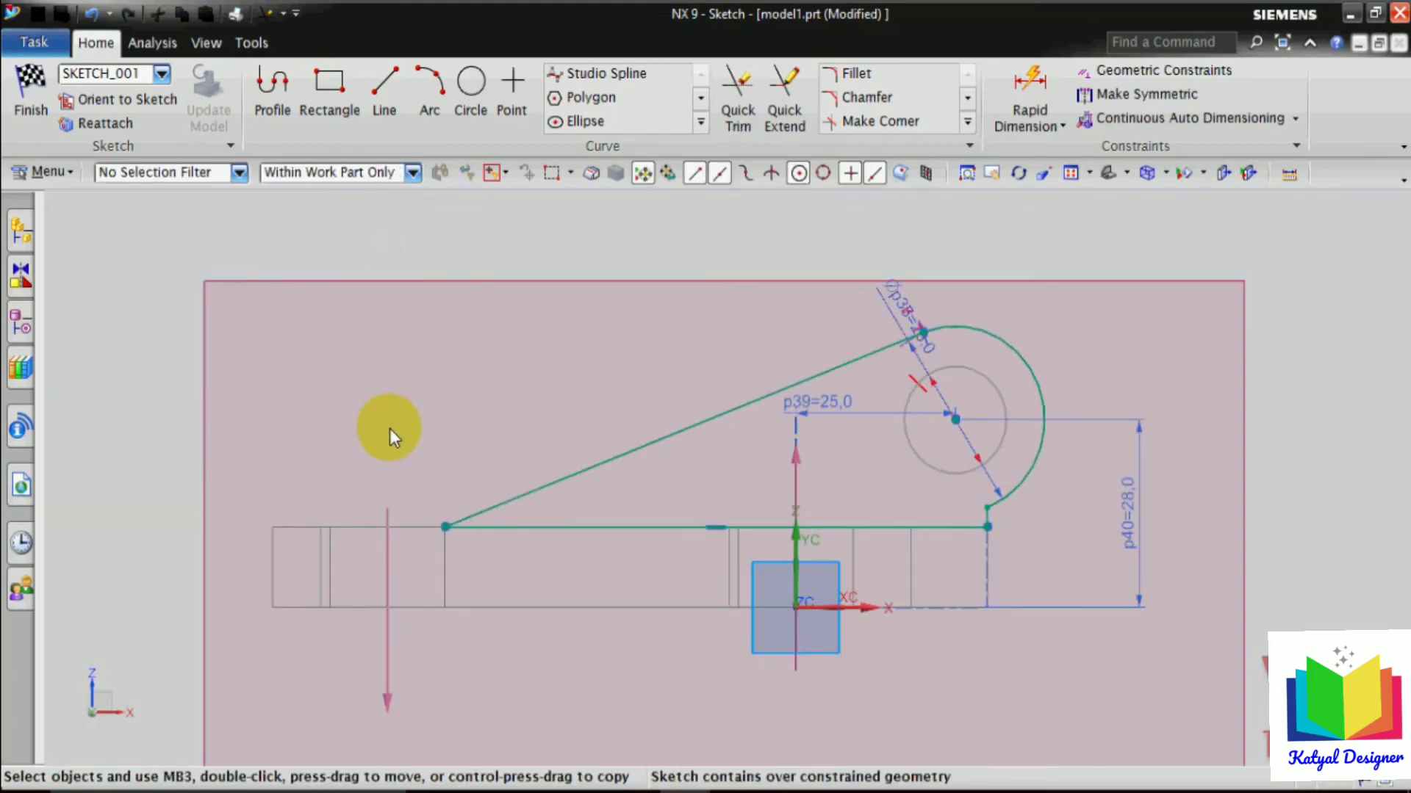
# Finish the sketch and extrude the rib profile from 0 to 12 mm with the Inferred Boolean uniting it with the plate.
pyautogui.click(36, 122)
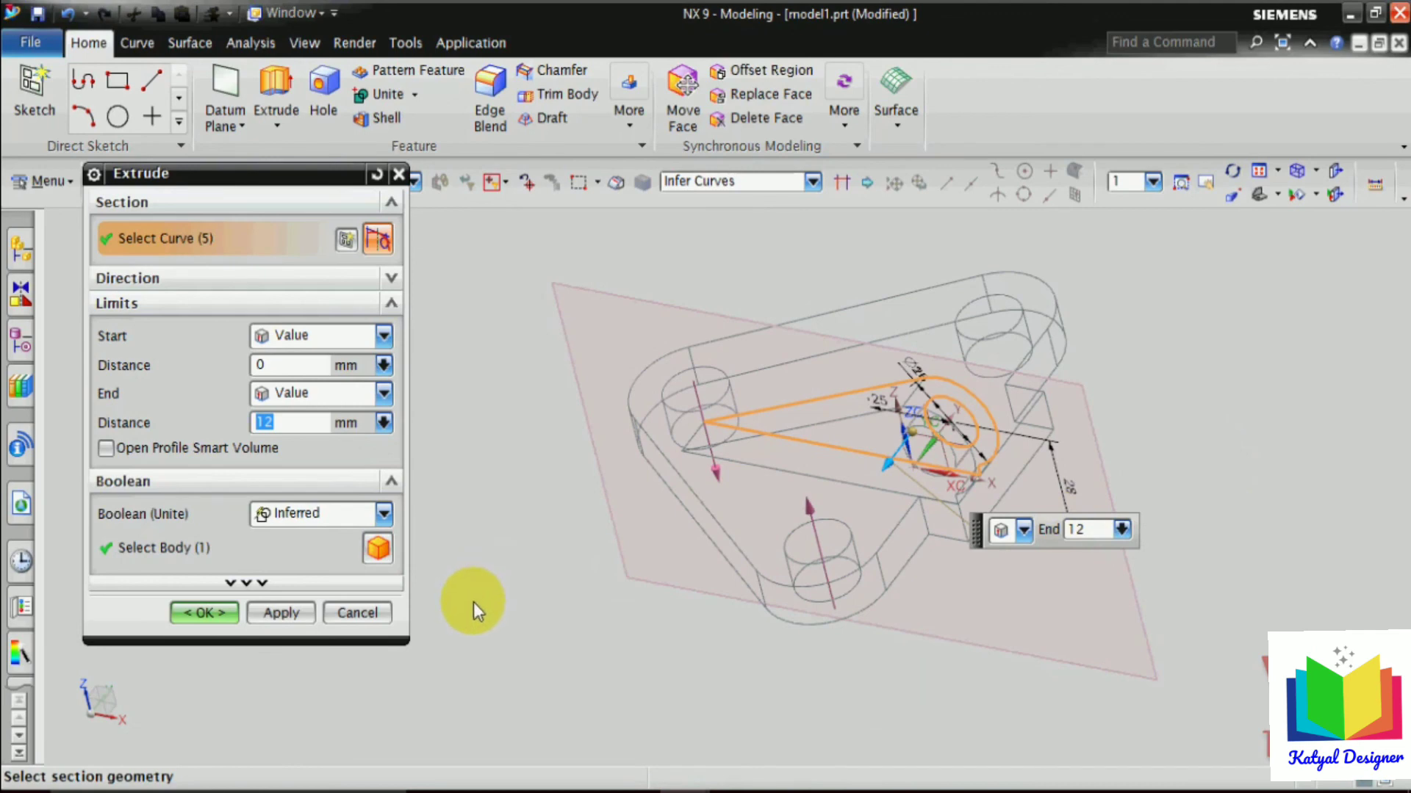
pyautogui.click(206, 612)
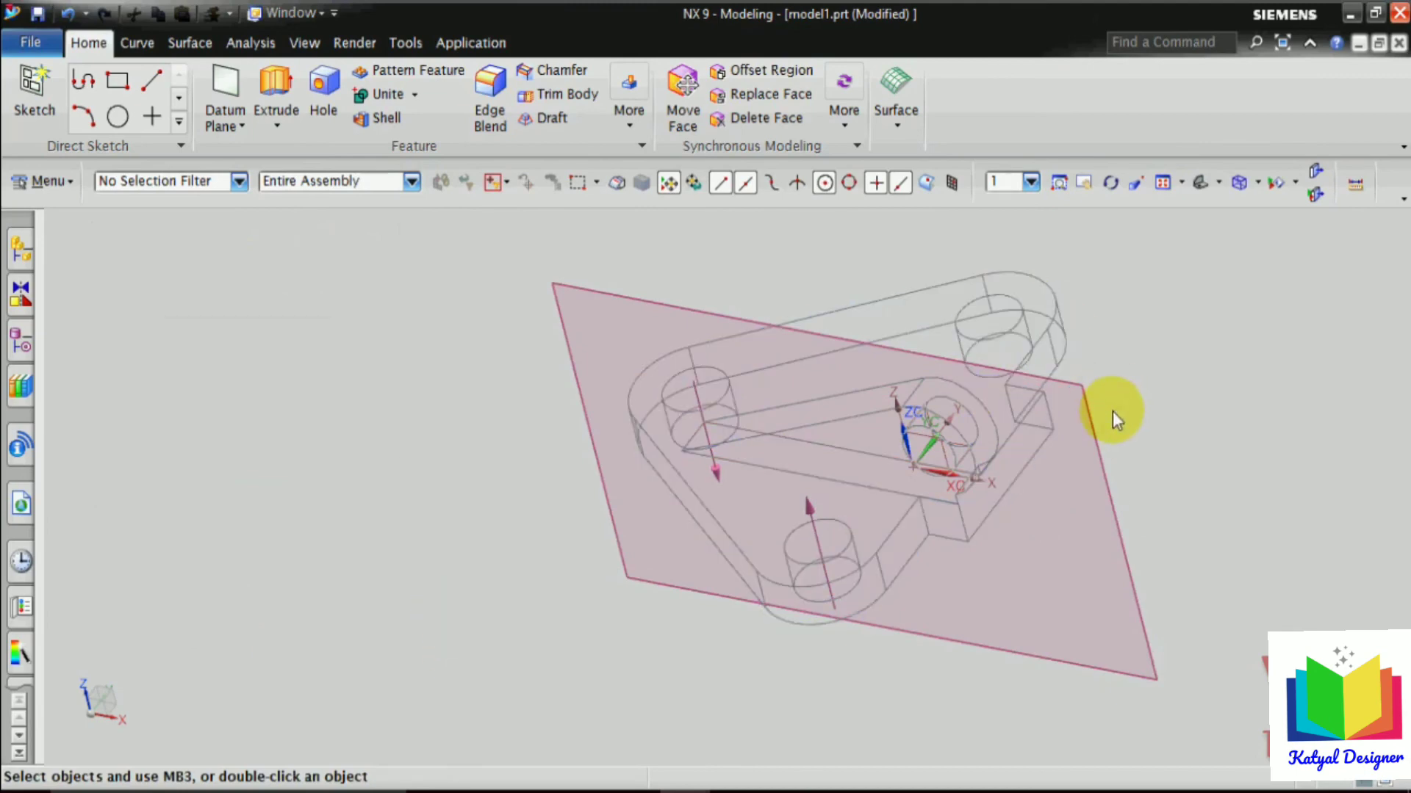
# Display the model in the Shaded with Edges rendering style.
pyautogui.click(1257, 182)
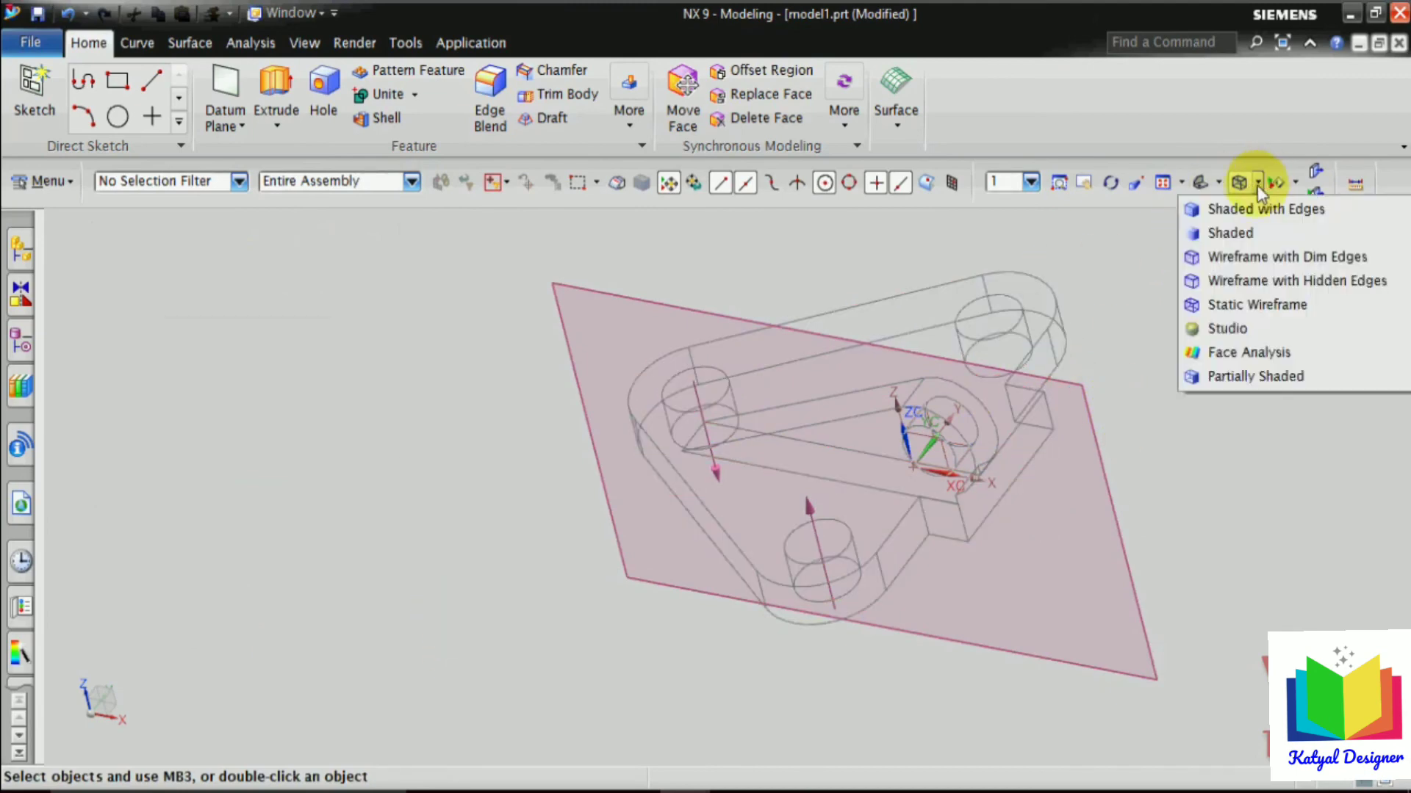
pyautogui.click(1257, 231)
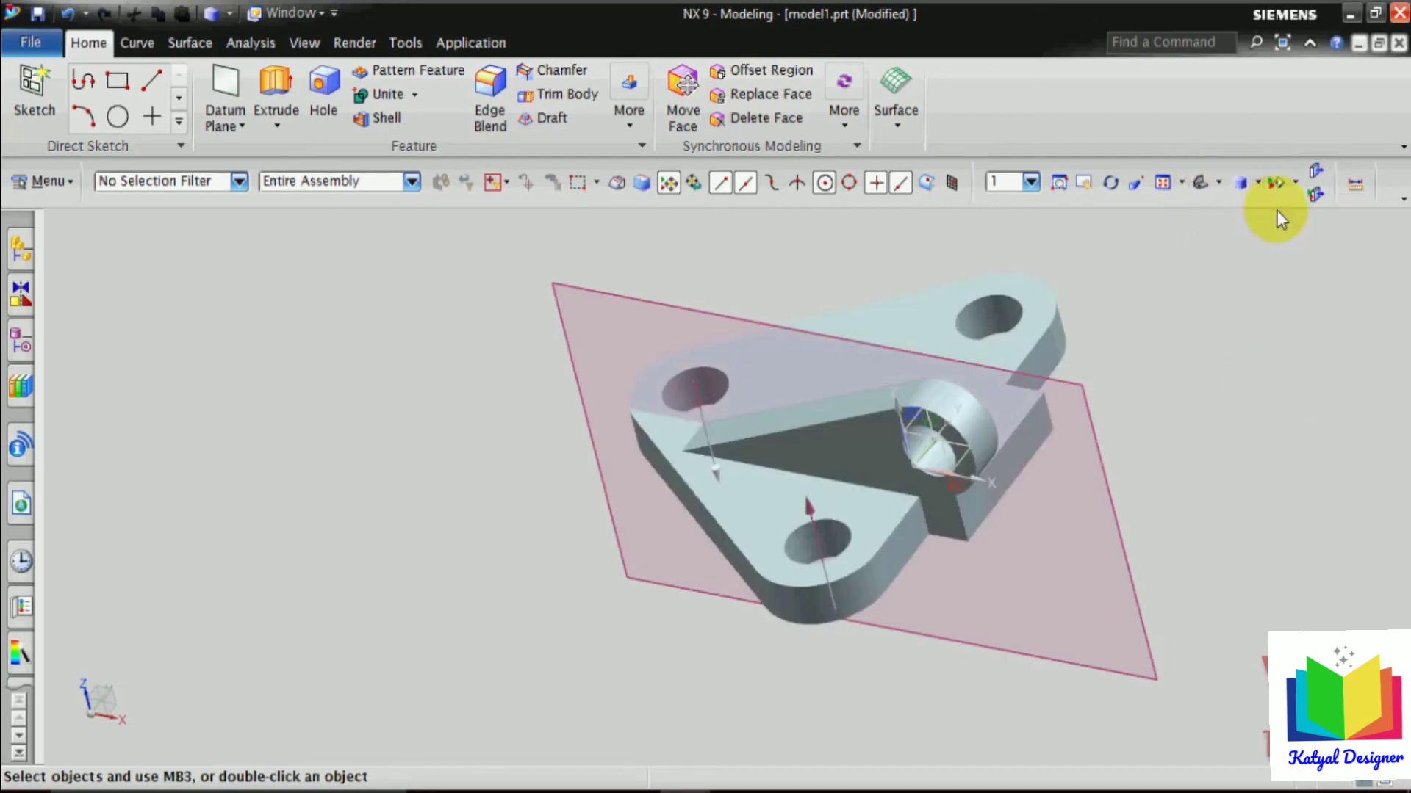
pyautogui.click(1258, 183)
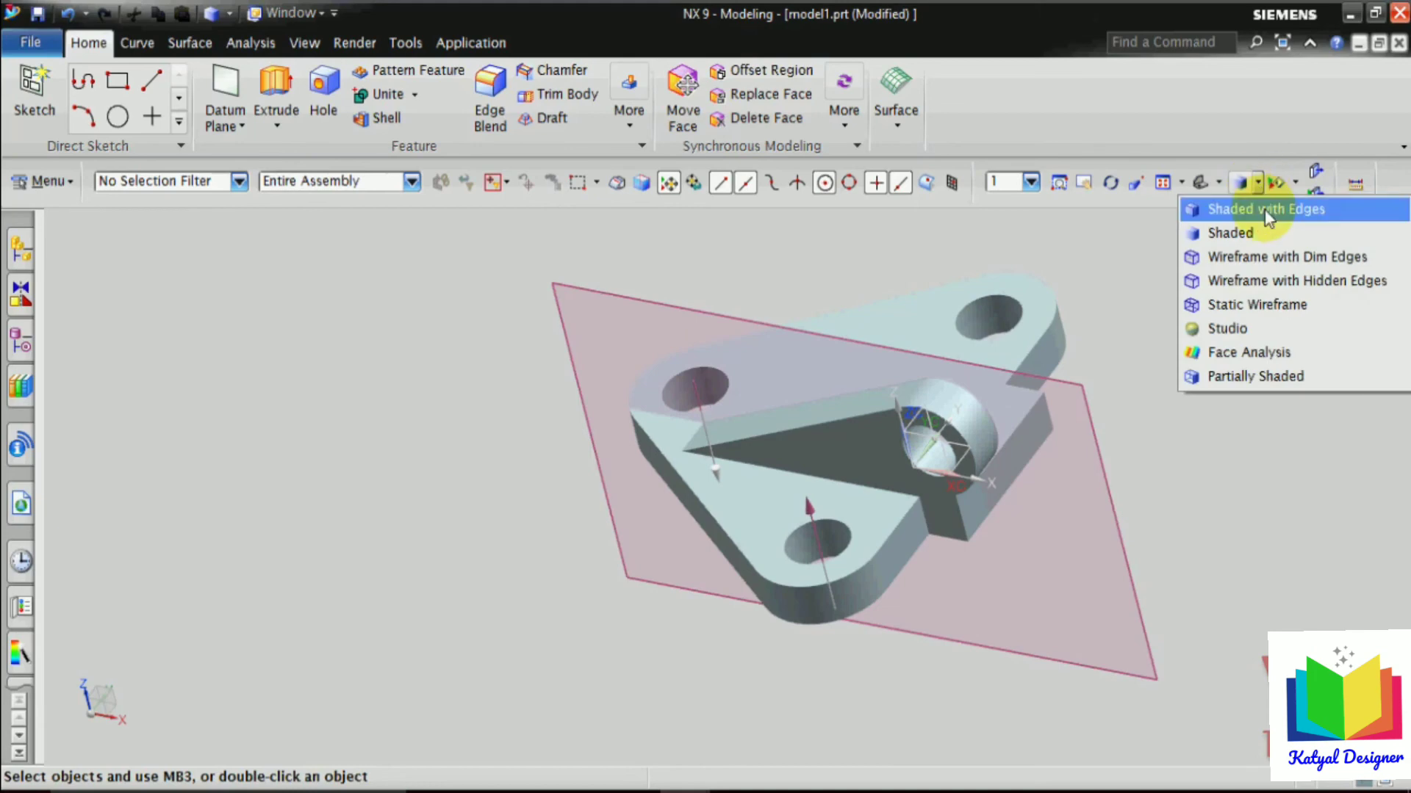
pyautogui.click(1266, 210)
pyautogui.scroll(-2, 1300, 526)
pyautogui.scroll(1, 1334, 504)
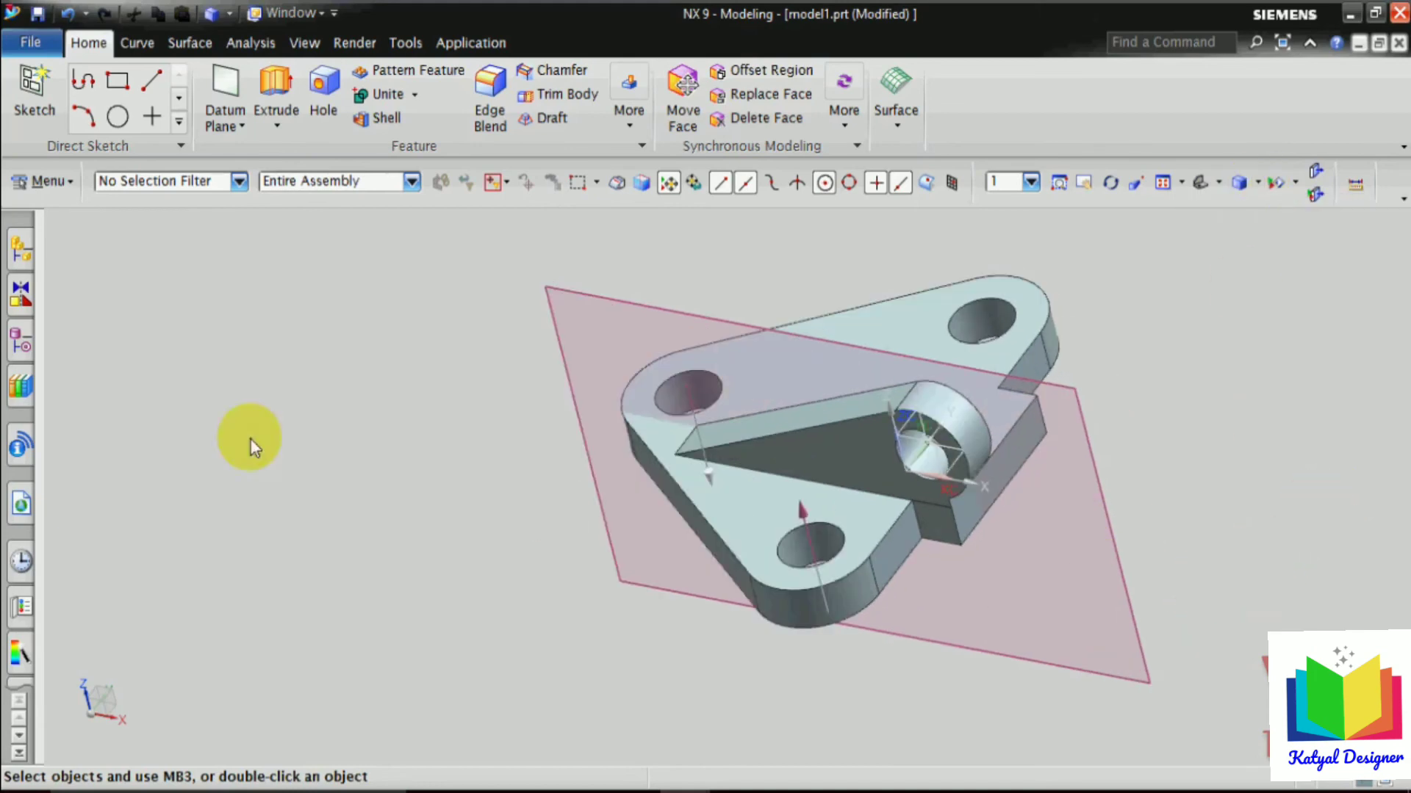
# Hide the offset datum plane that carries the rib sketch.
pyautogui.click(22, 340)
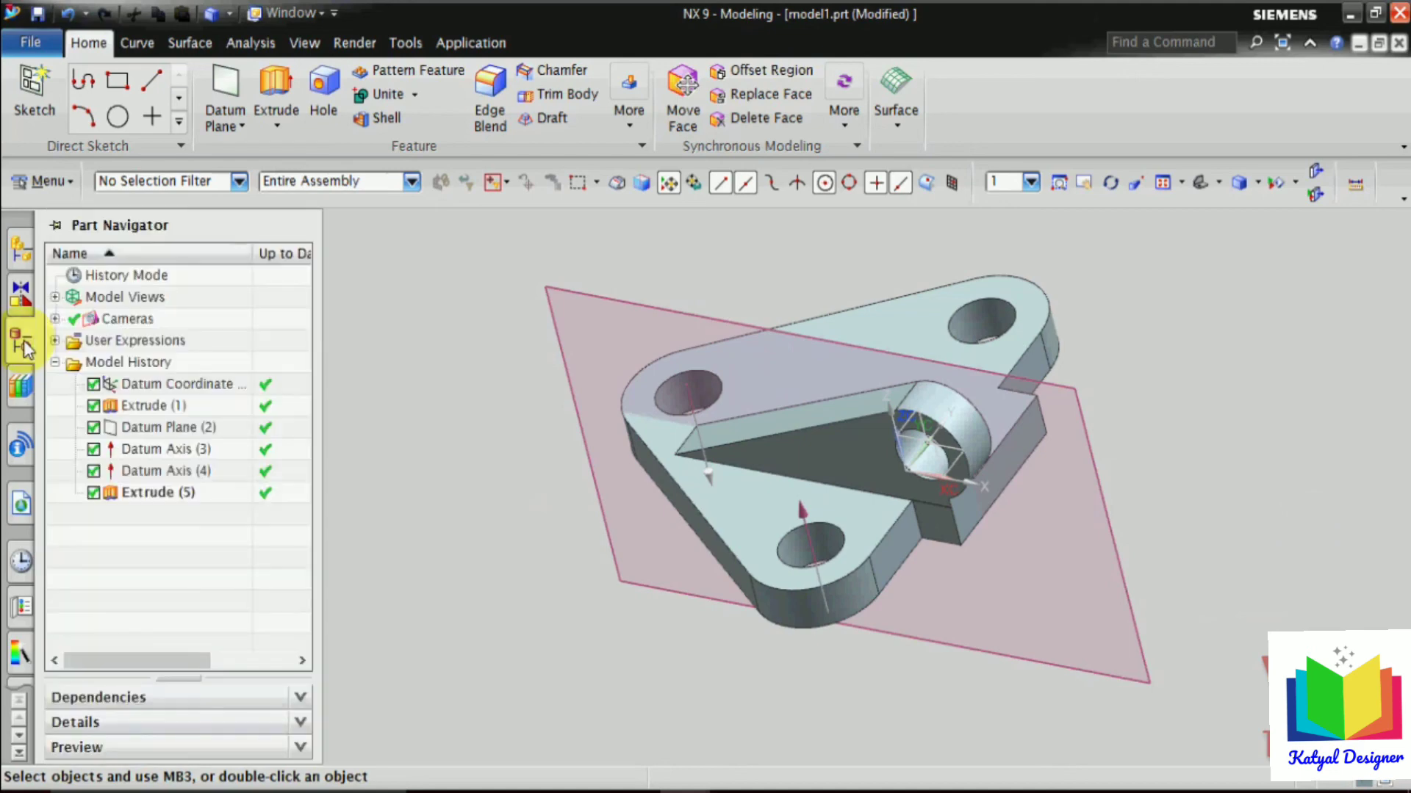
pyautogui.click(159, 470)
pyautogui.click(183, 429)
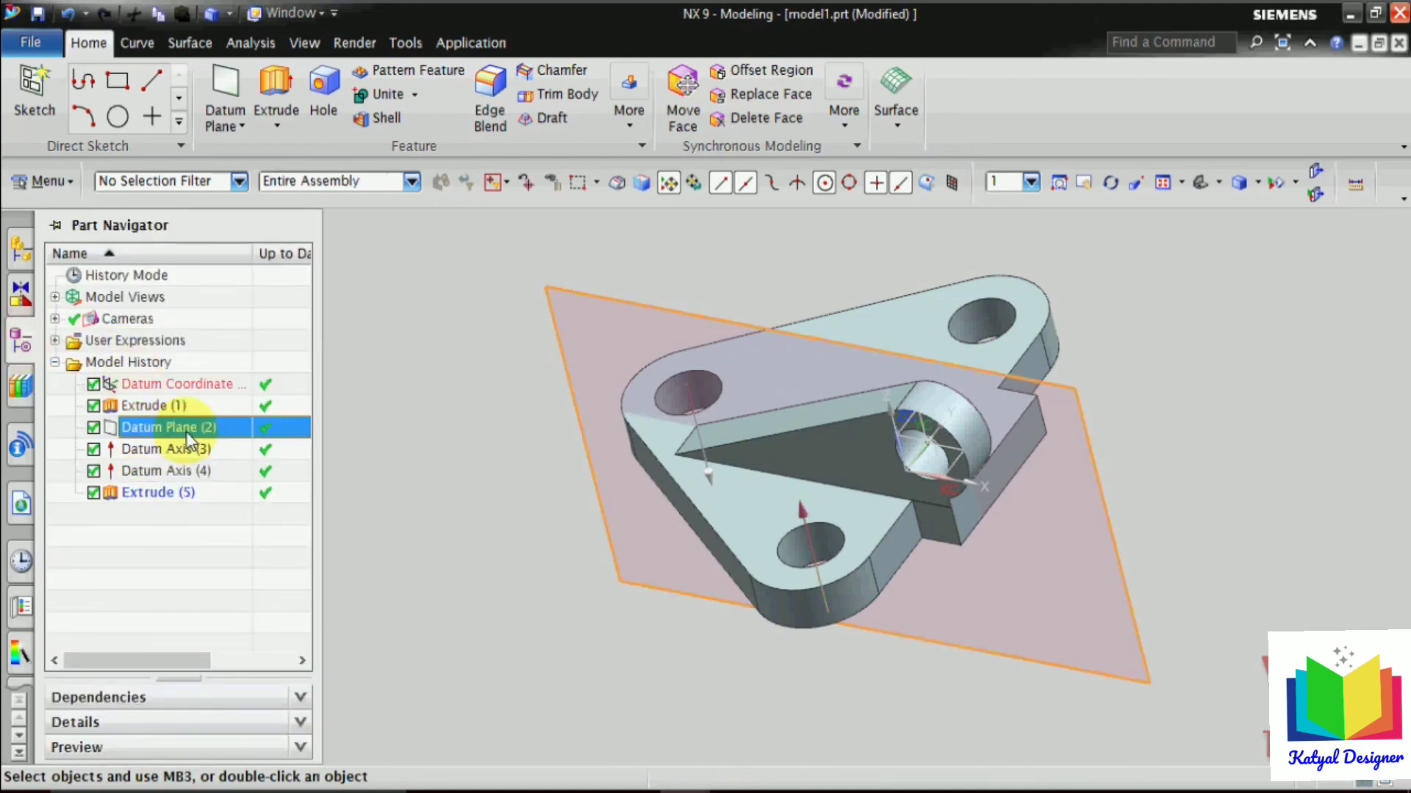
pyautogui.rightClick(190, 440)
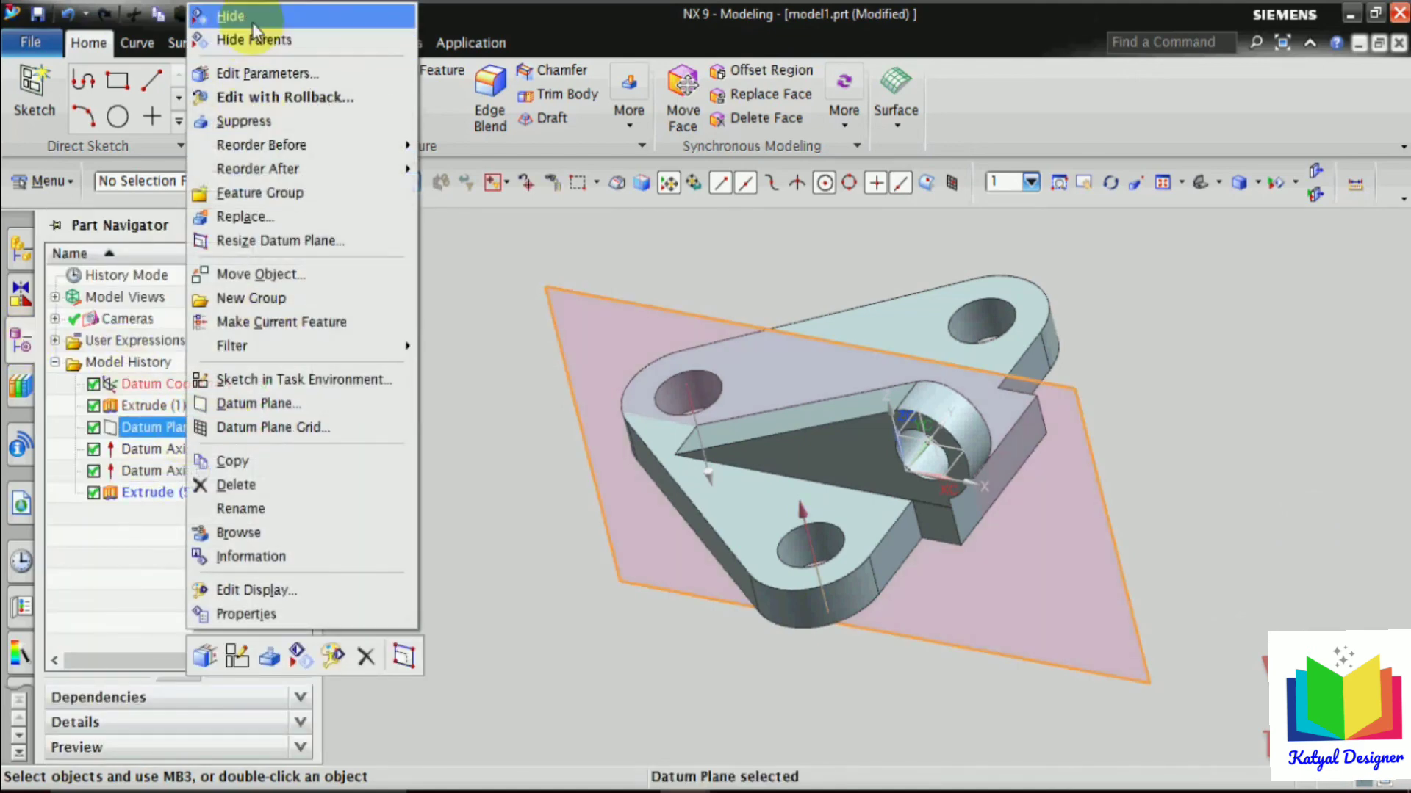
pyautogui.click(253, 15)
# Start a Mirror Feature operation with the rib extrusion as the feature to mirror.
pyautogui.moveTo(1197, 472); pyautogui.dragTo(1174, 510, button='middle')
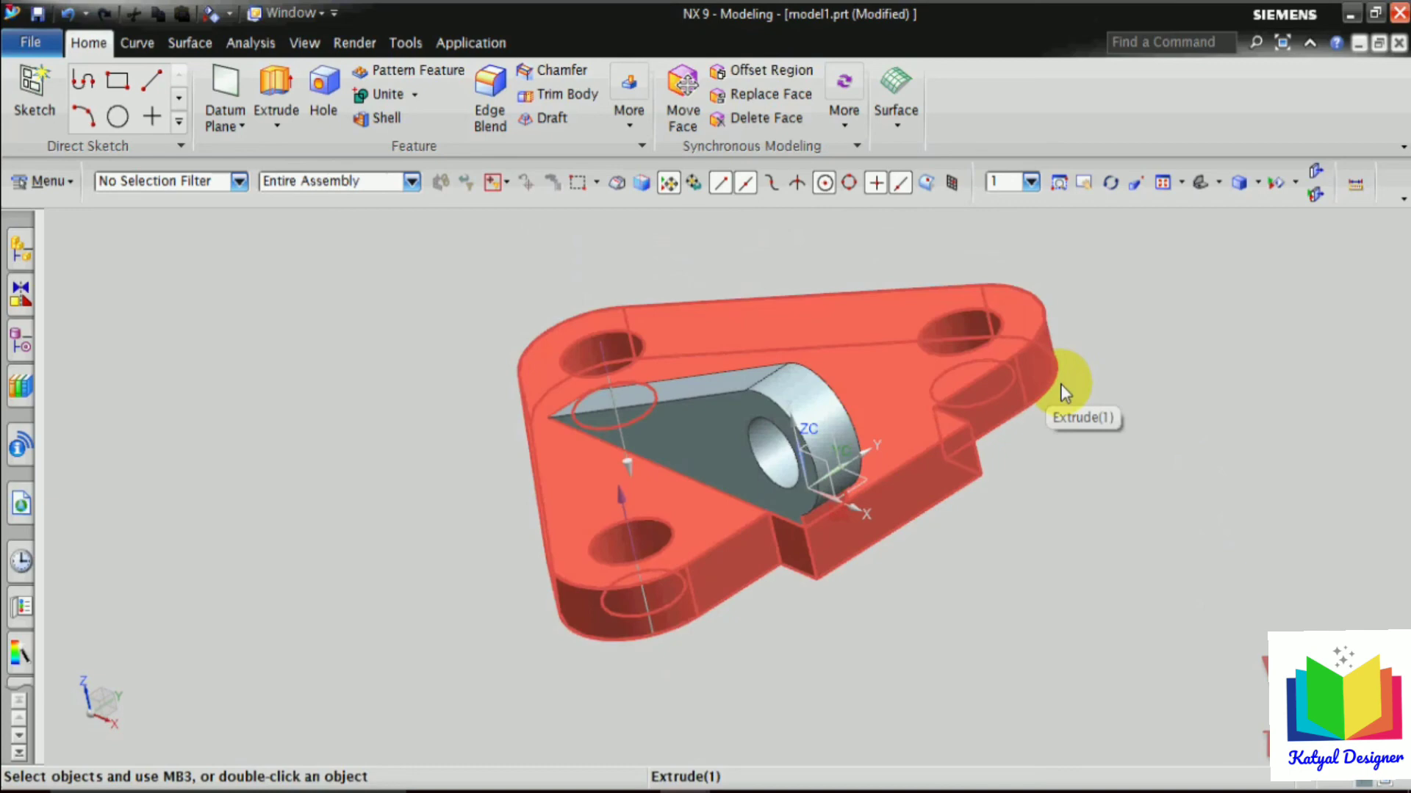
pyautogui.scroll(-2, 982, 498)
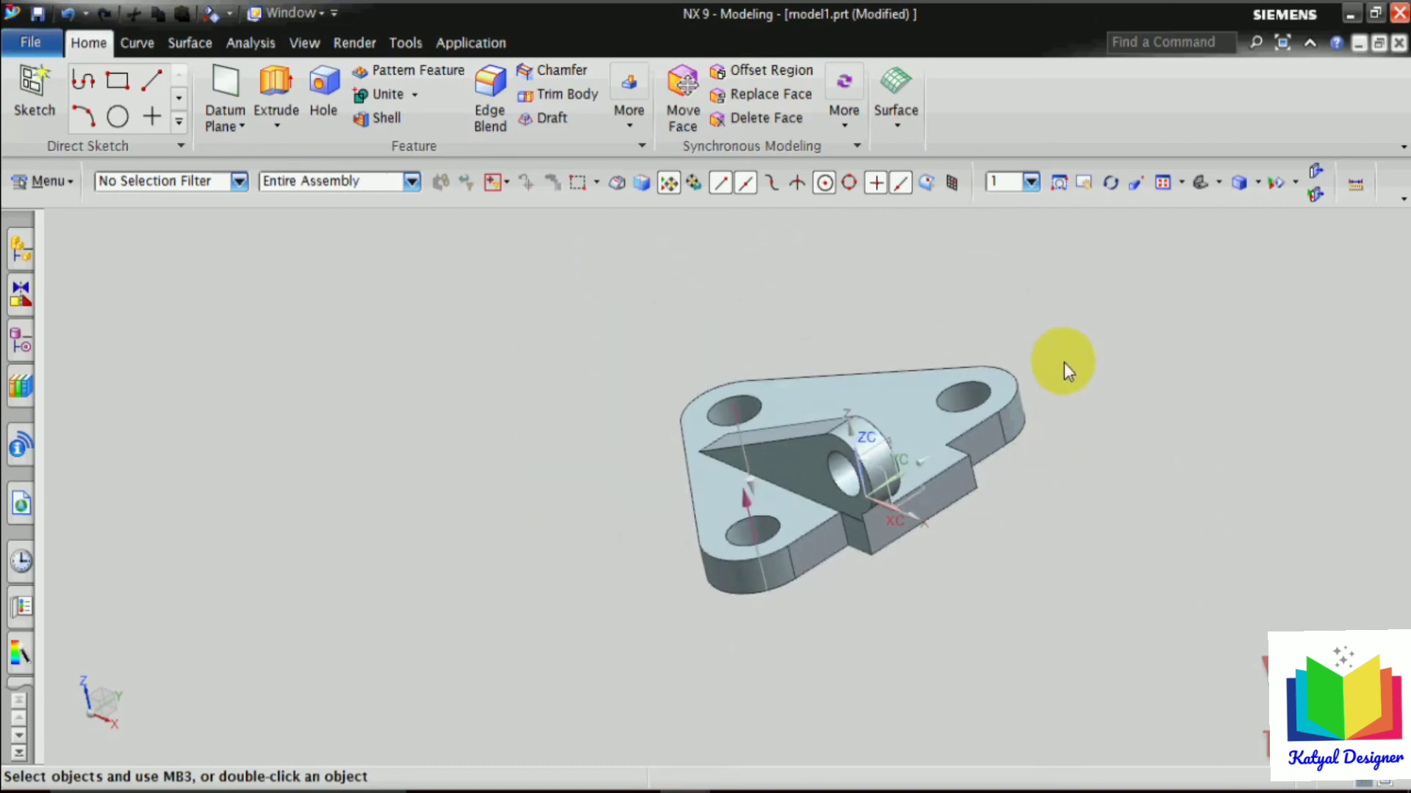
pyautogui.click(626, 124)
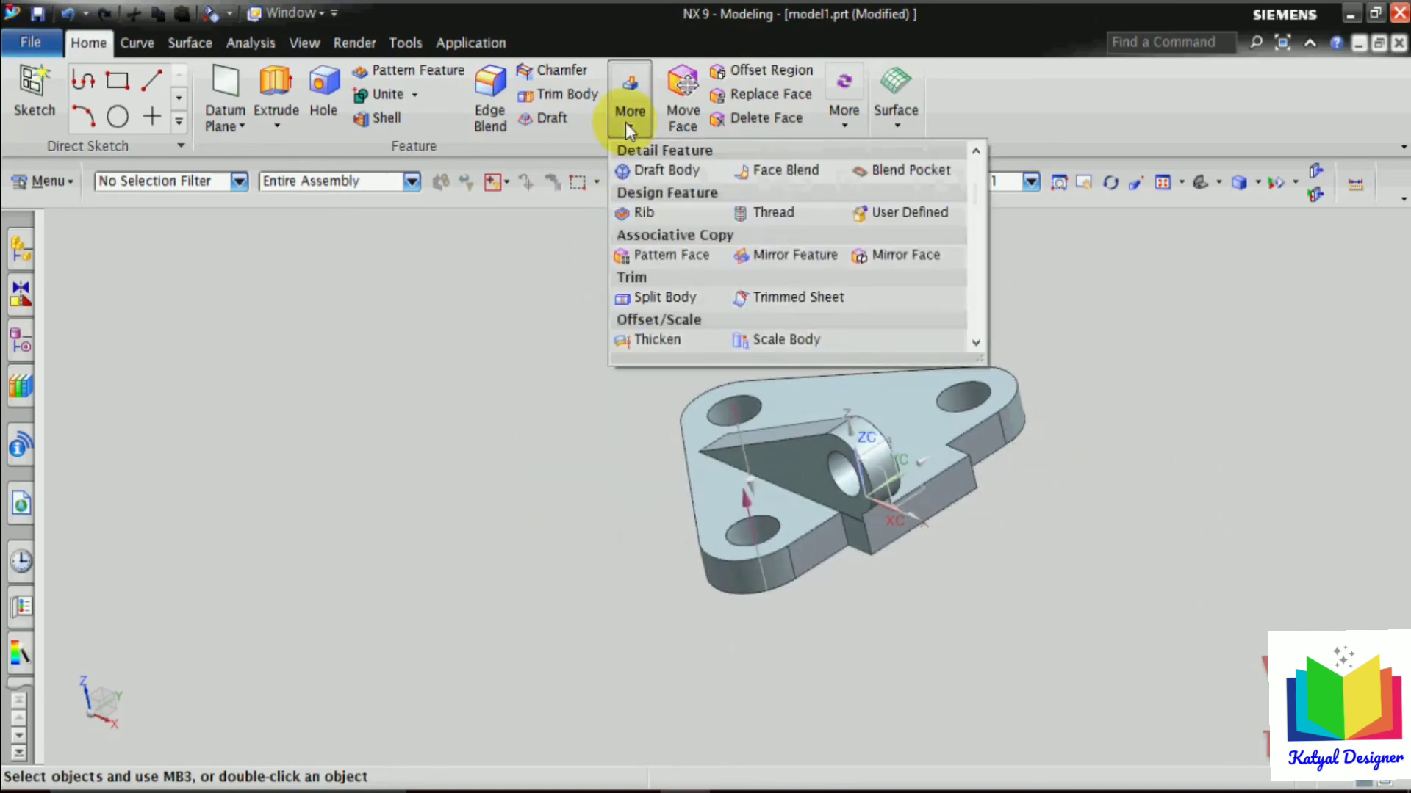
pyautogui.click(778, 263)
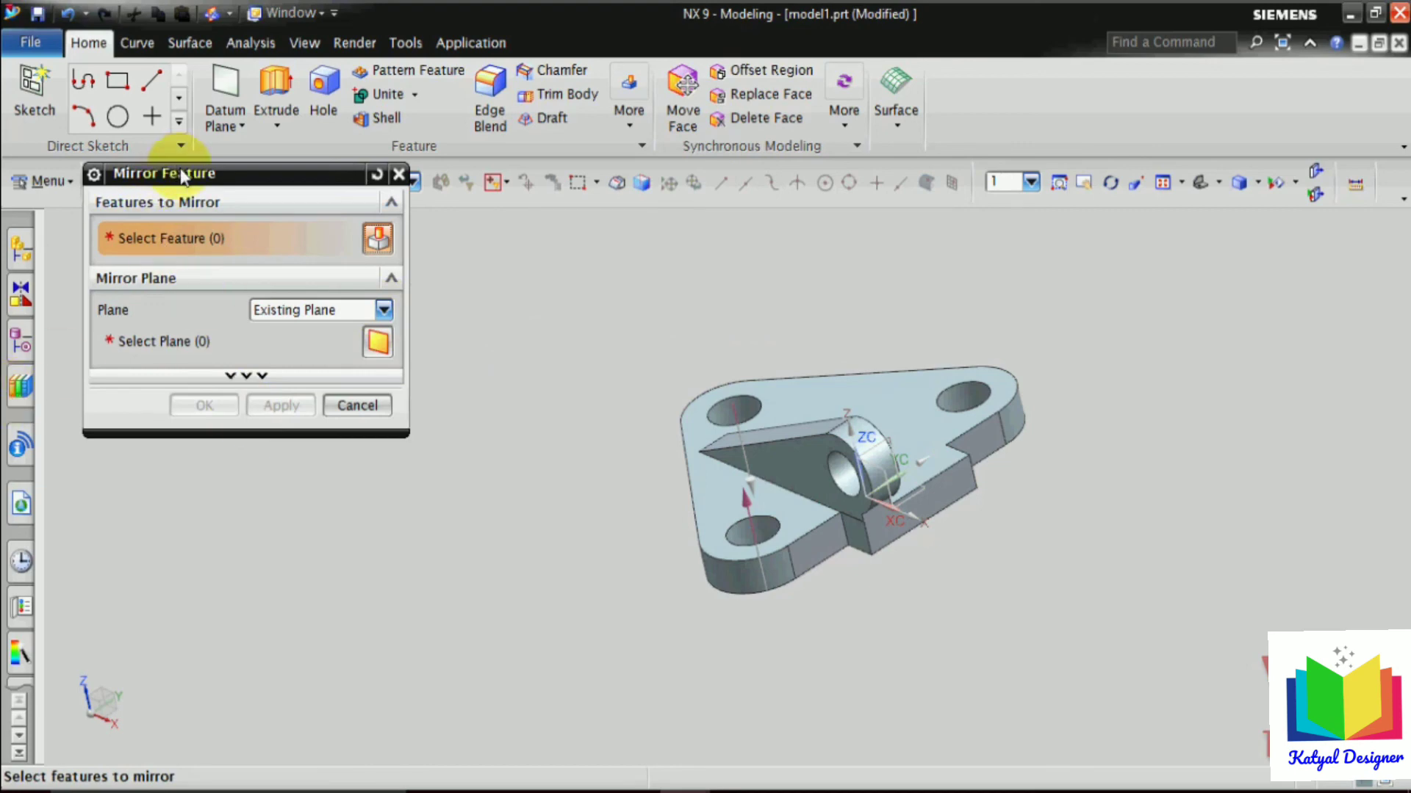
pyautogui.moveTo(177, 177); pyautogui.dragTo(329, 192)
pyautogui.click(19, 341)
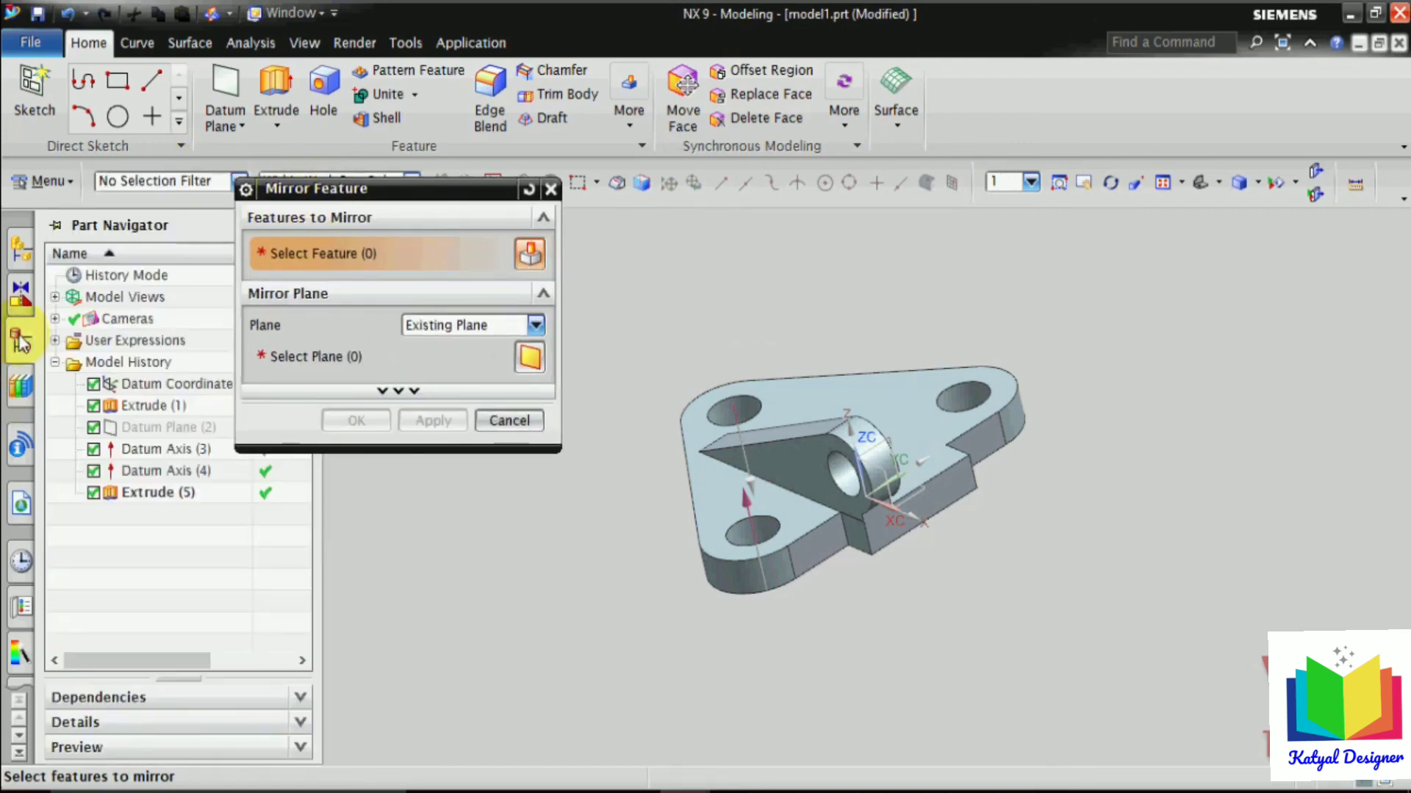
pyautogui.click(163, 497)
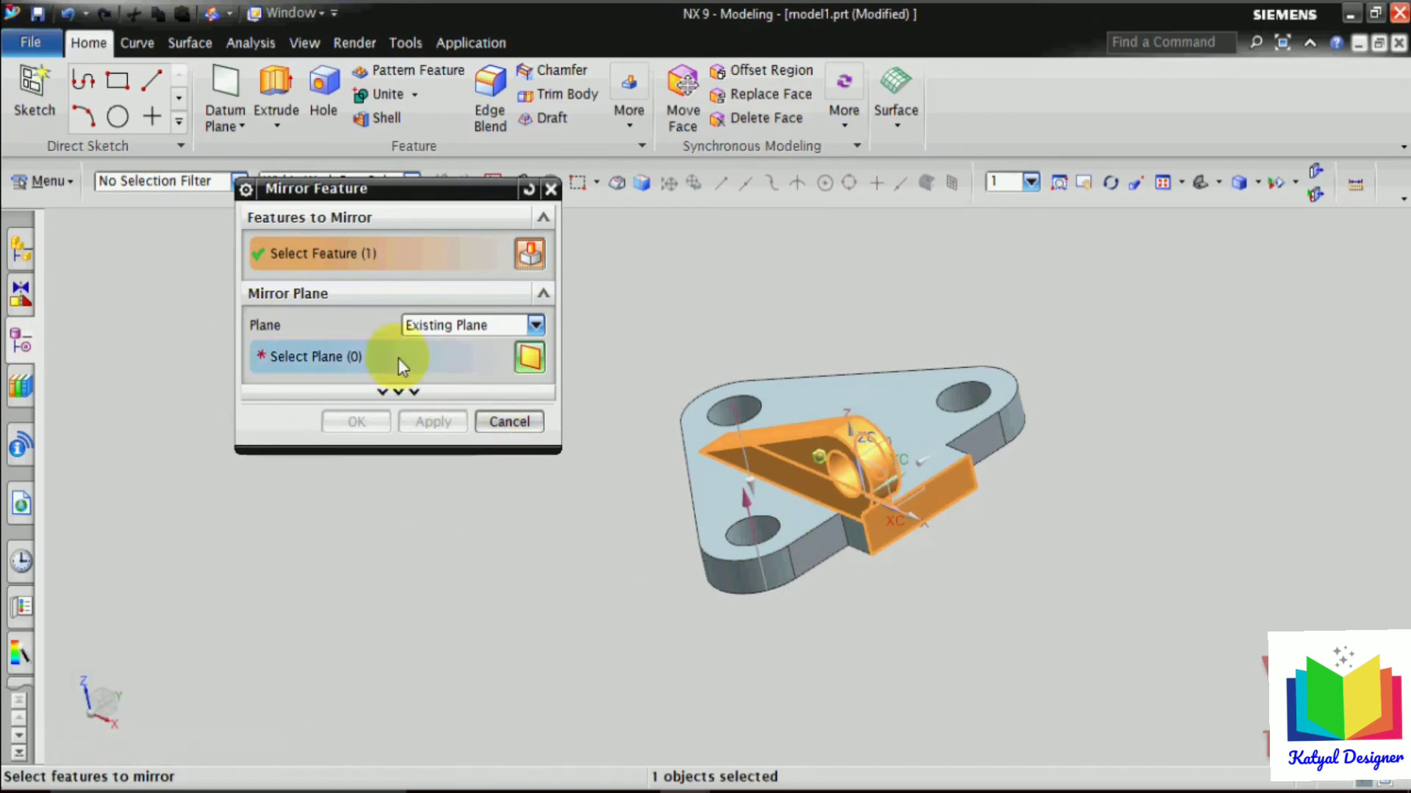
# Mirror the selected rib about the XZ plane of the datum coordinate system.
pyautogui.click(352, 362)
pyautogui.scroll(-6, 887, 465)
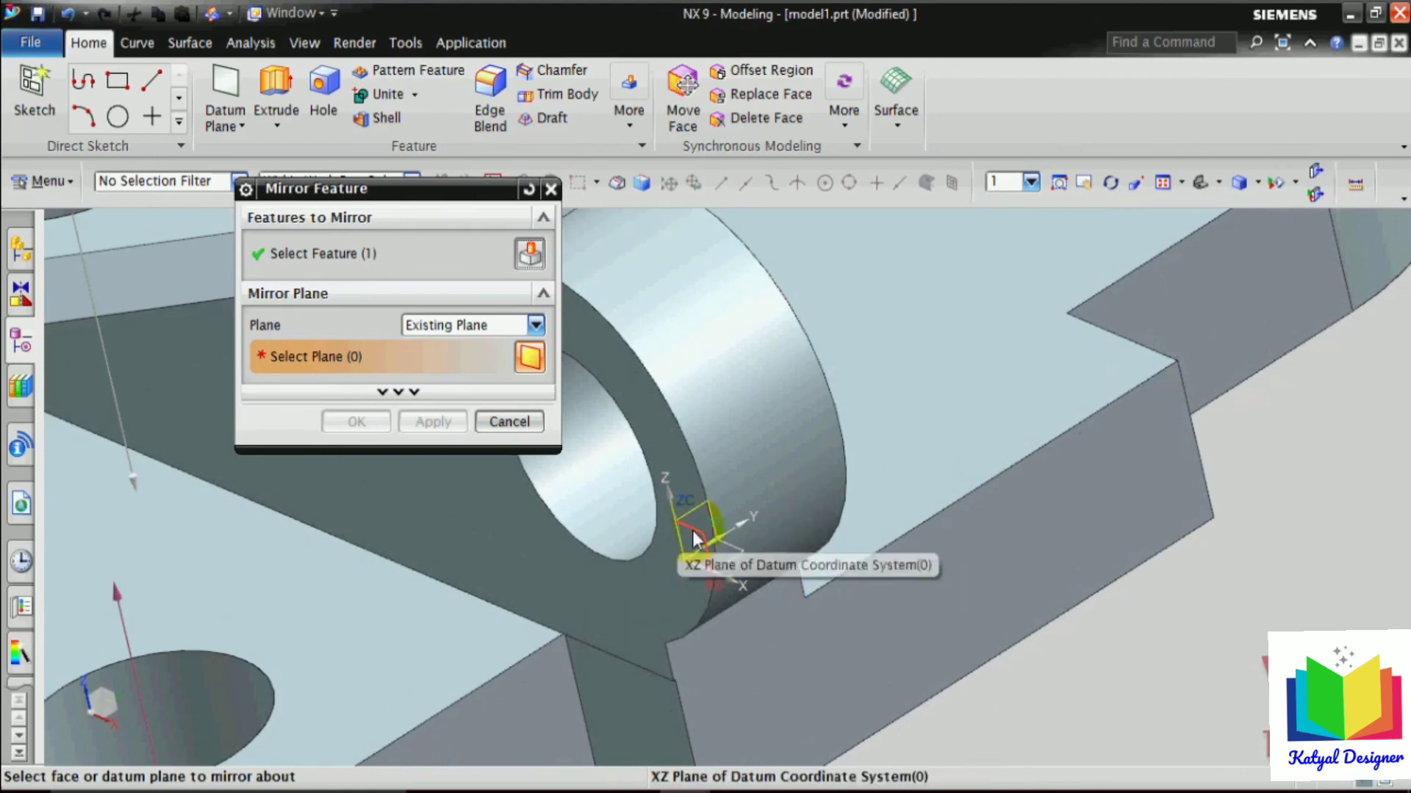
pyautogui.click(694, 540)
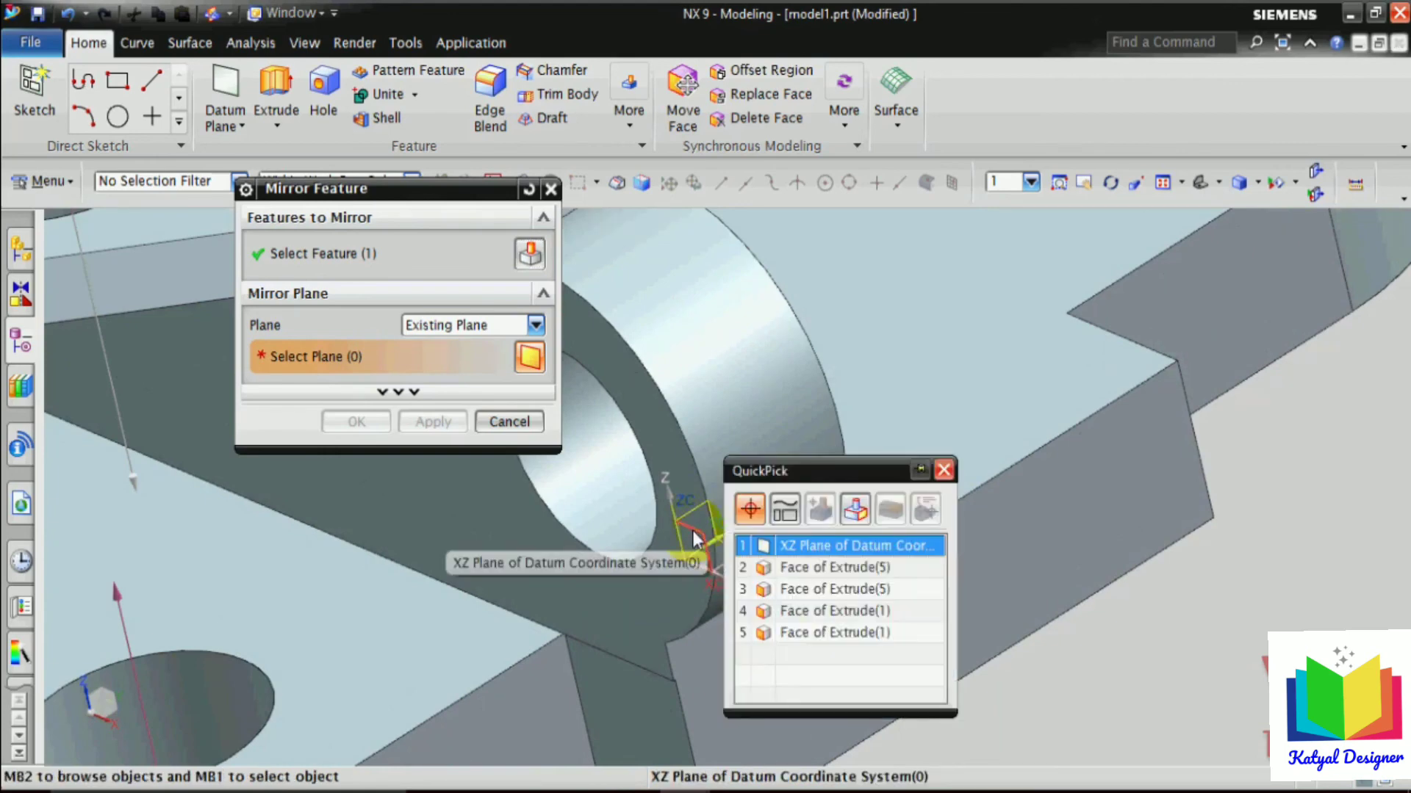
pyautogui.click(806, 551)
pyautogui.scroll(5, 1033, 530)
pyautogui.moveTo(1033, 530); pyautogui.dragTo(1055, 617, button='middle')
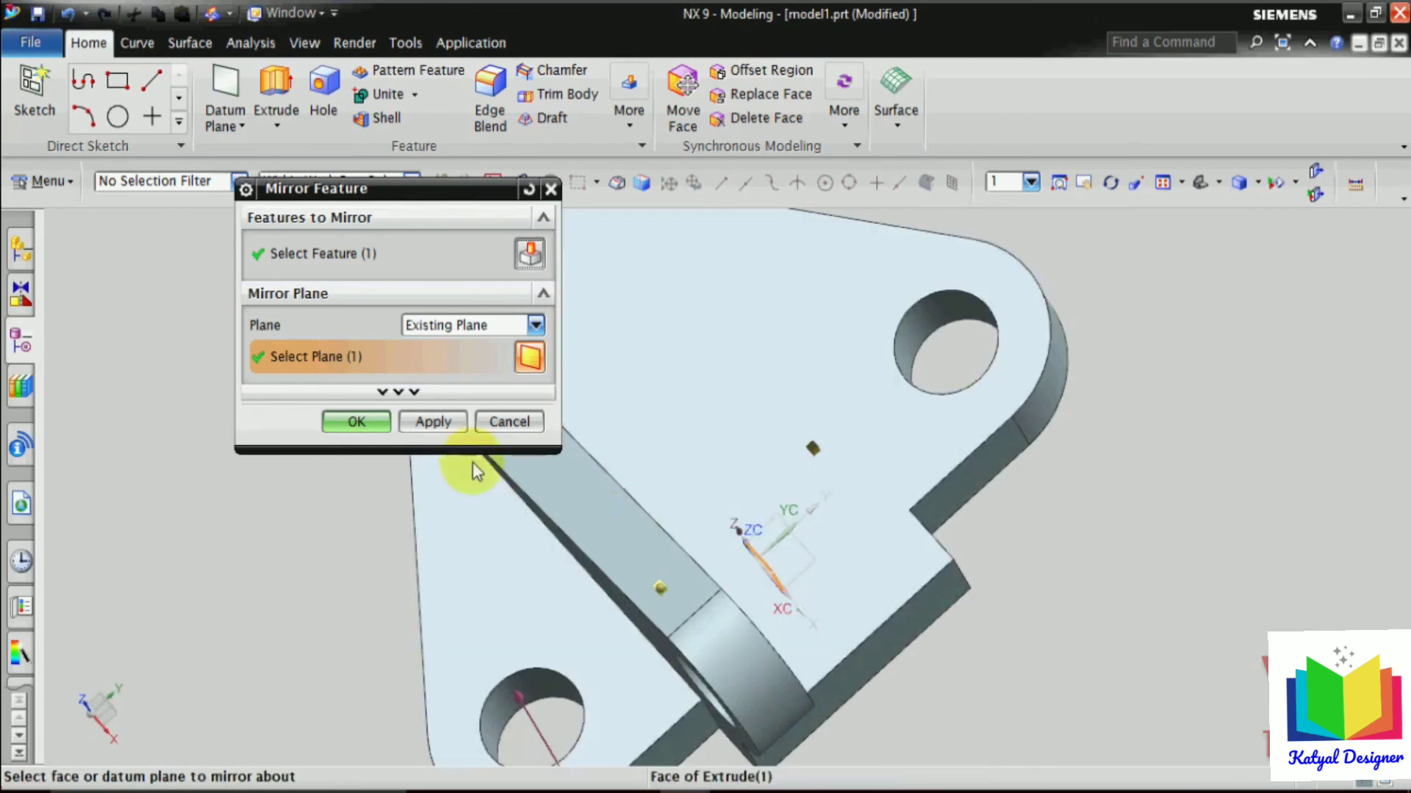
pyautogui.click(357, 422)
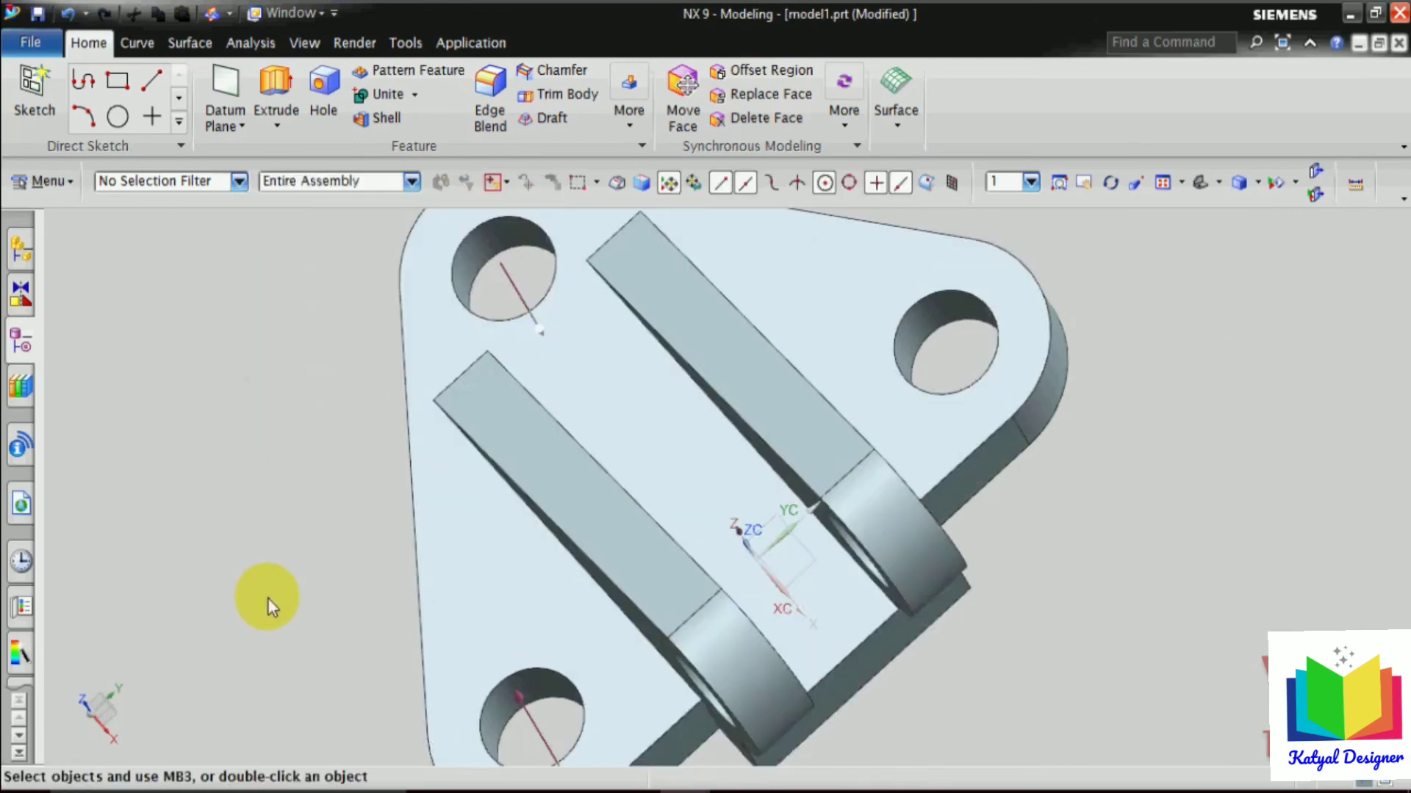
pyautogui.scroll(2, 270, 596)
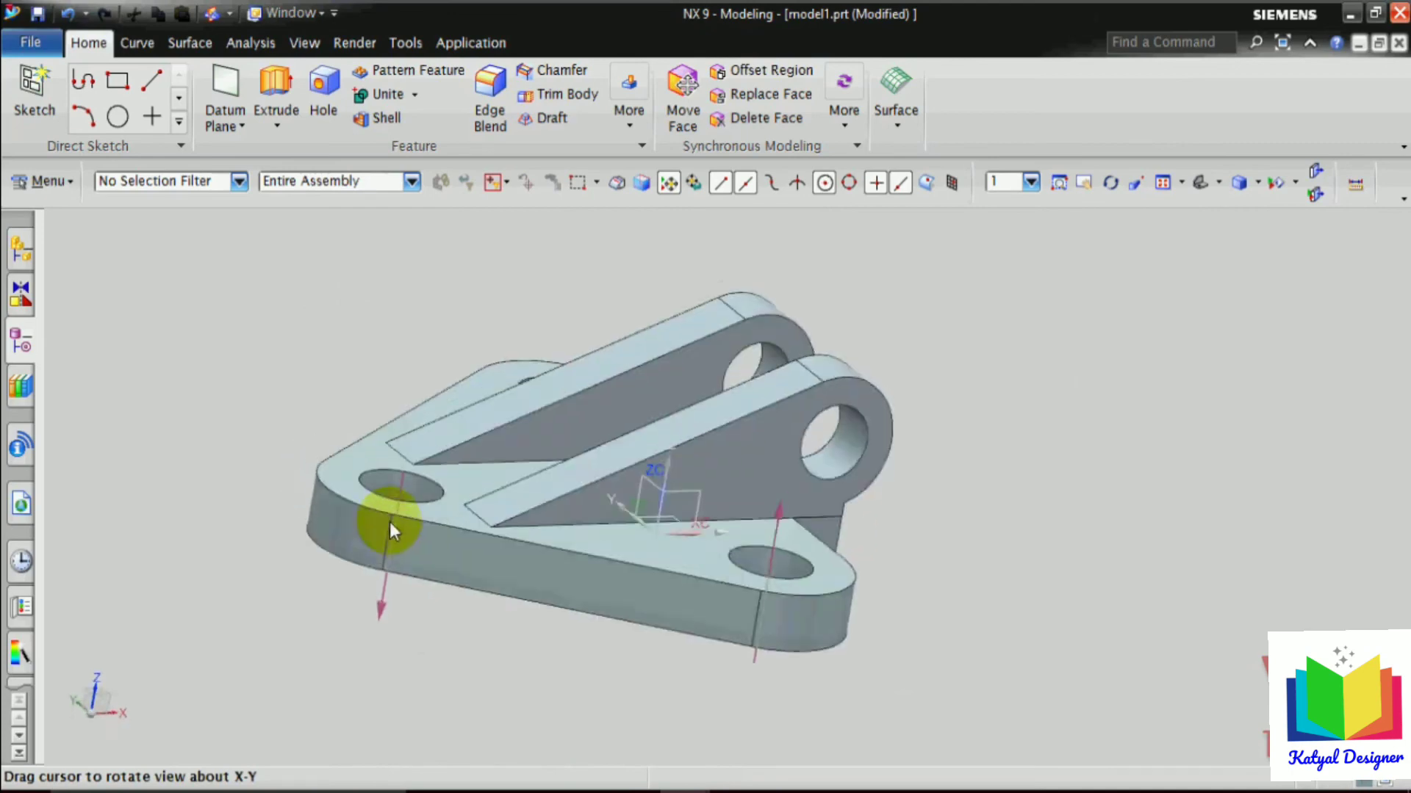